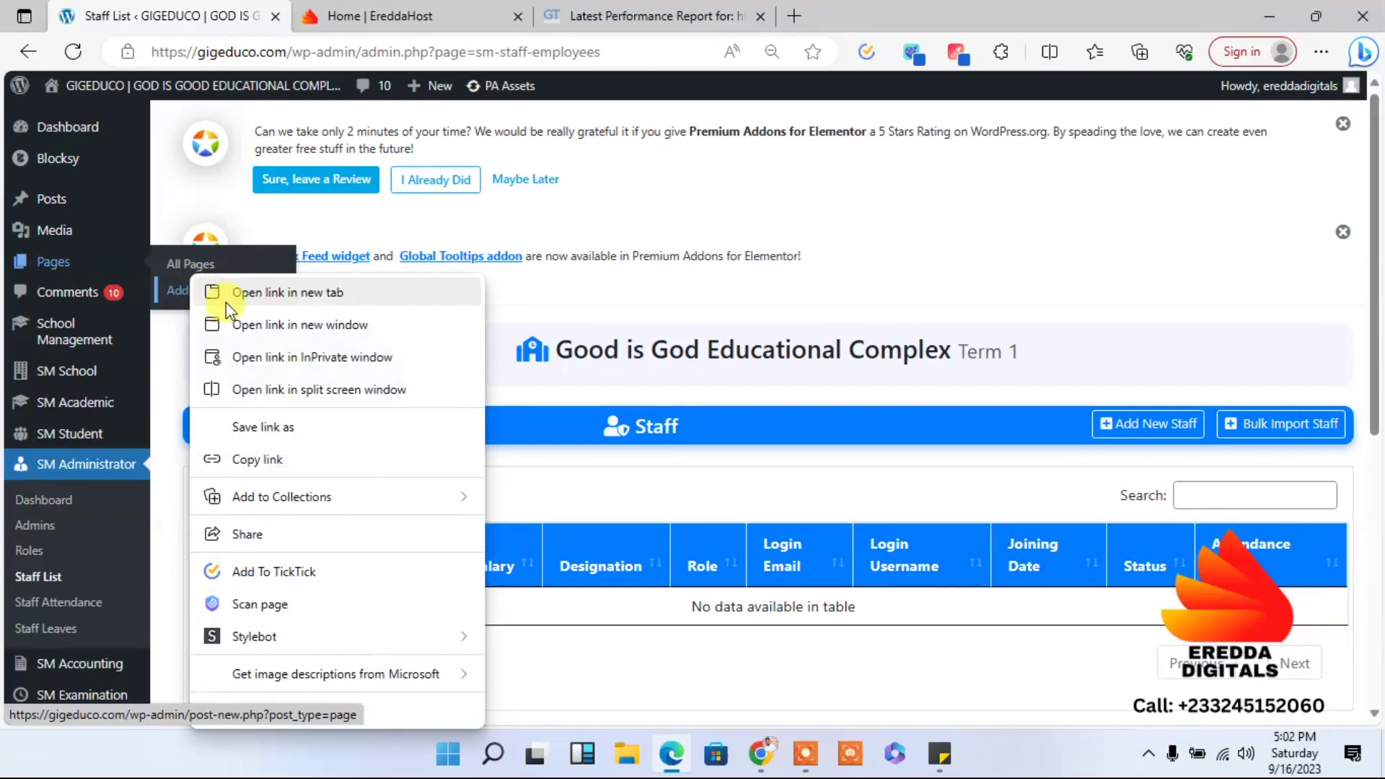
- Add a new page in a separate browser tab, title it "Home" and publish it
{"action": "left_click", "coordinate": [230, 306]}
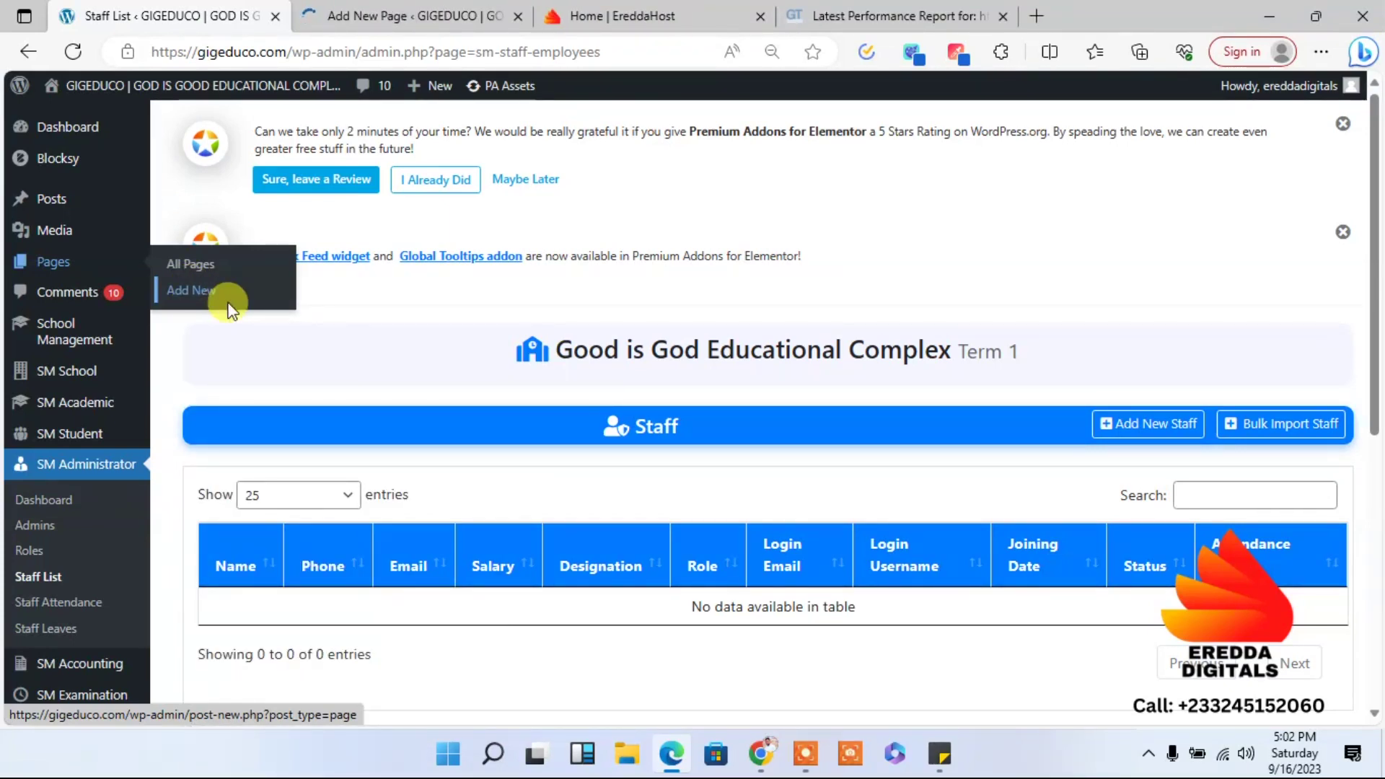
{"action": "left_click", "coordinate": [404, 9]}
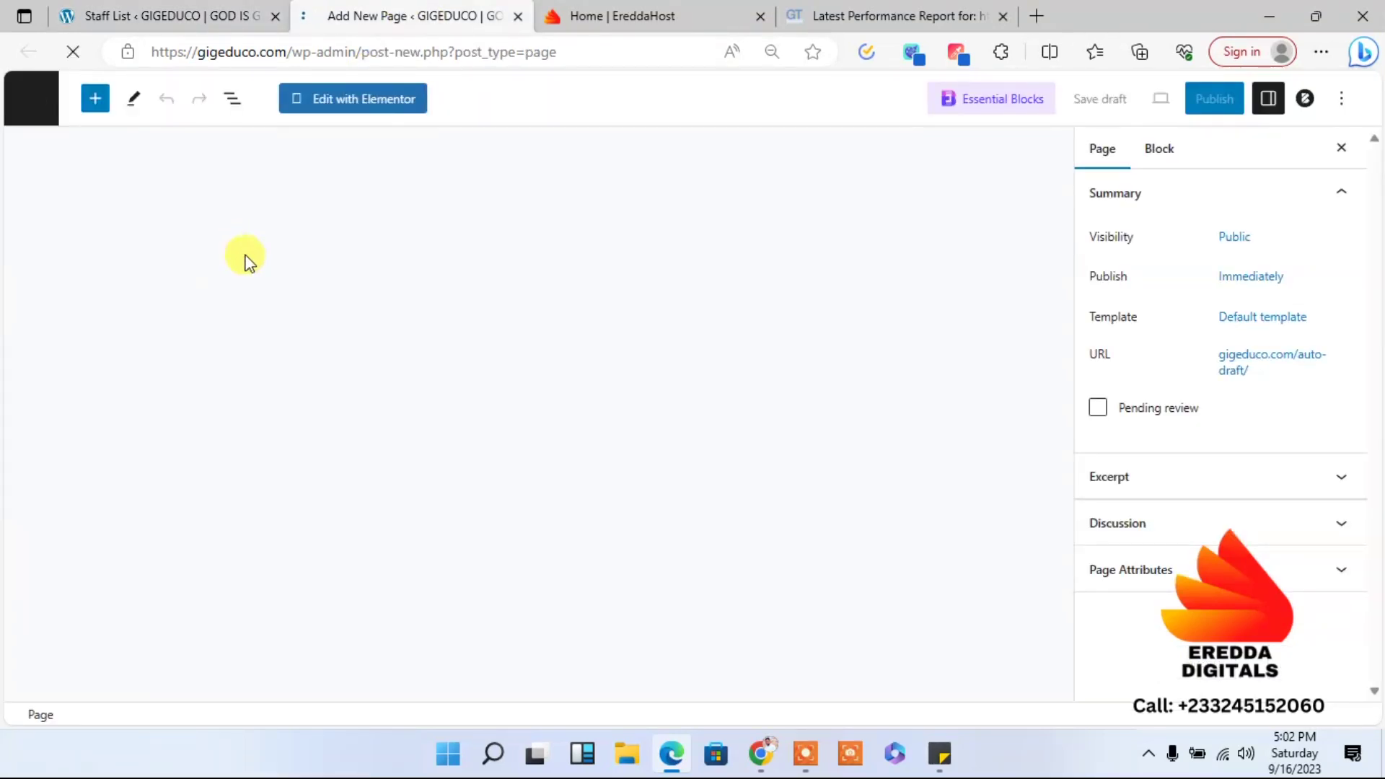
{"action": "left_click", "coordinate": [165, 204]}
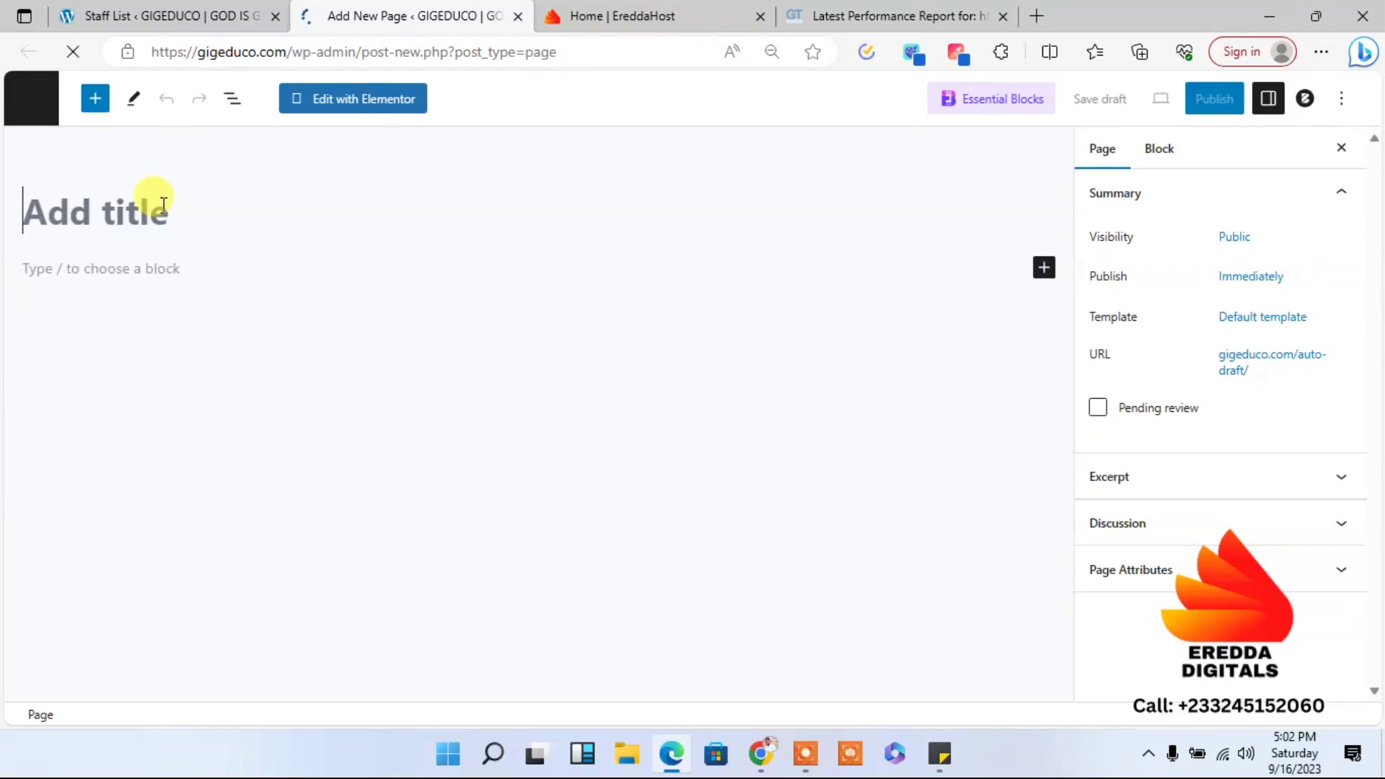
{"action": "type", "text": "Homw"}
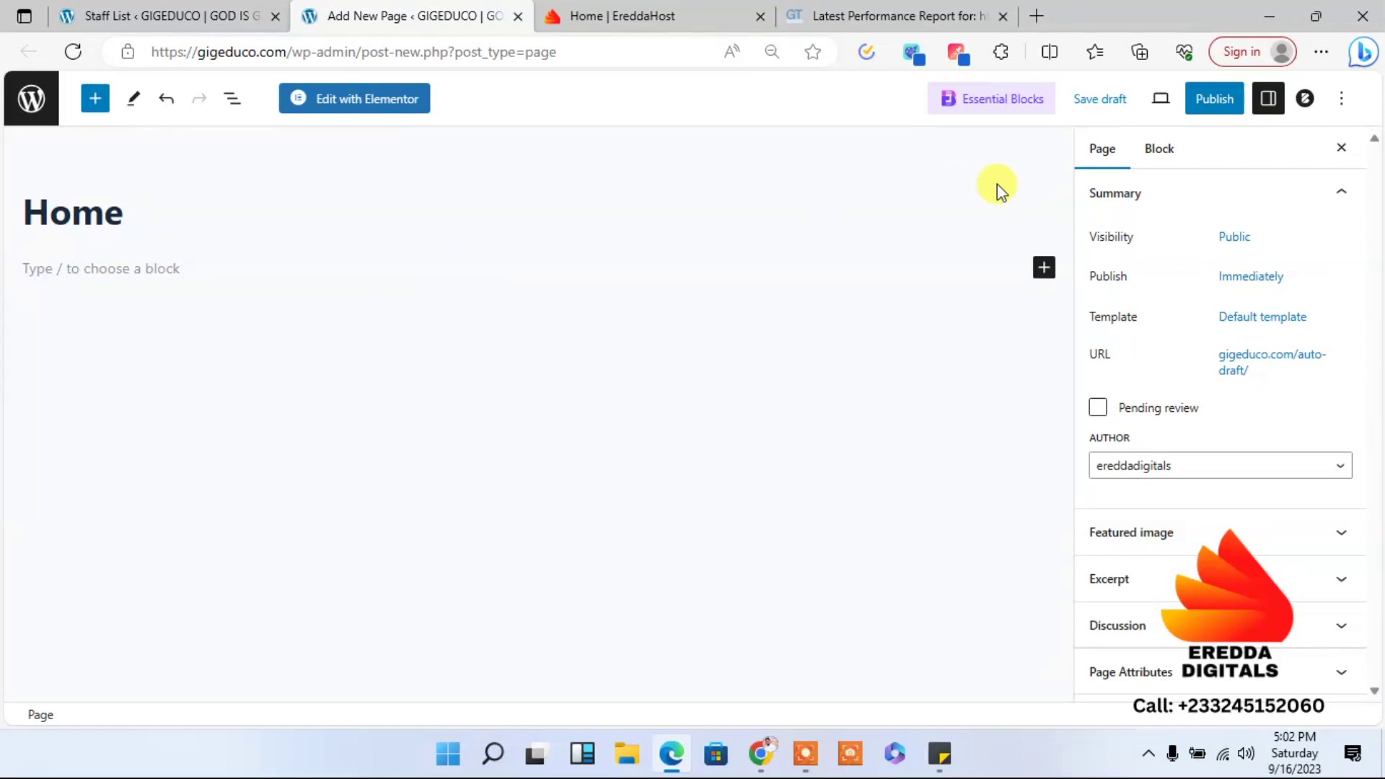
{"action": "left_click", "coordinate": [1215, 99]}
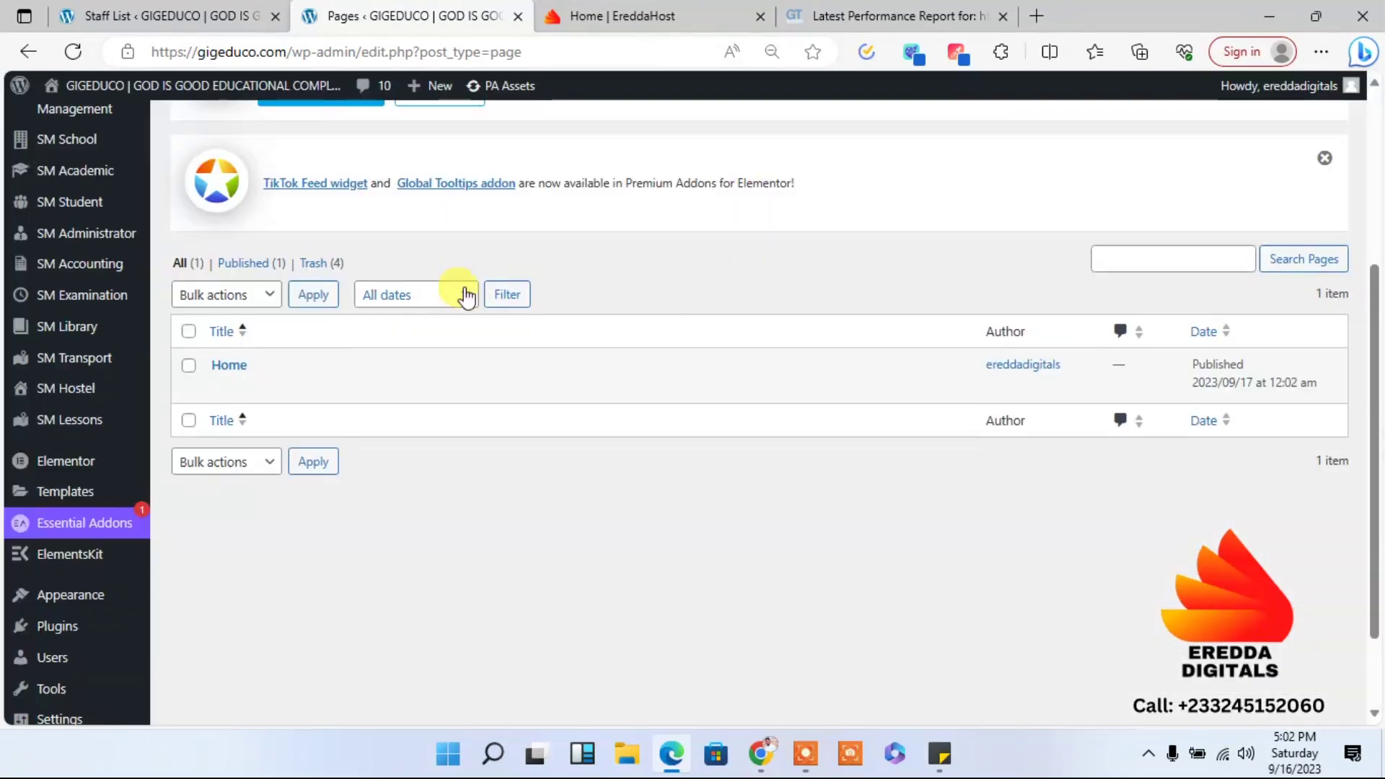
- Add a second page from the pages list, title it "About Us" and publish it
{"action": "scroll", "coordinate": [433, 285], "scroll_direction": "up", "scroll_amount": 4}
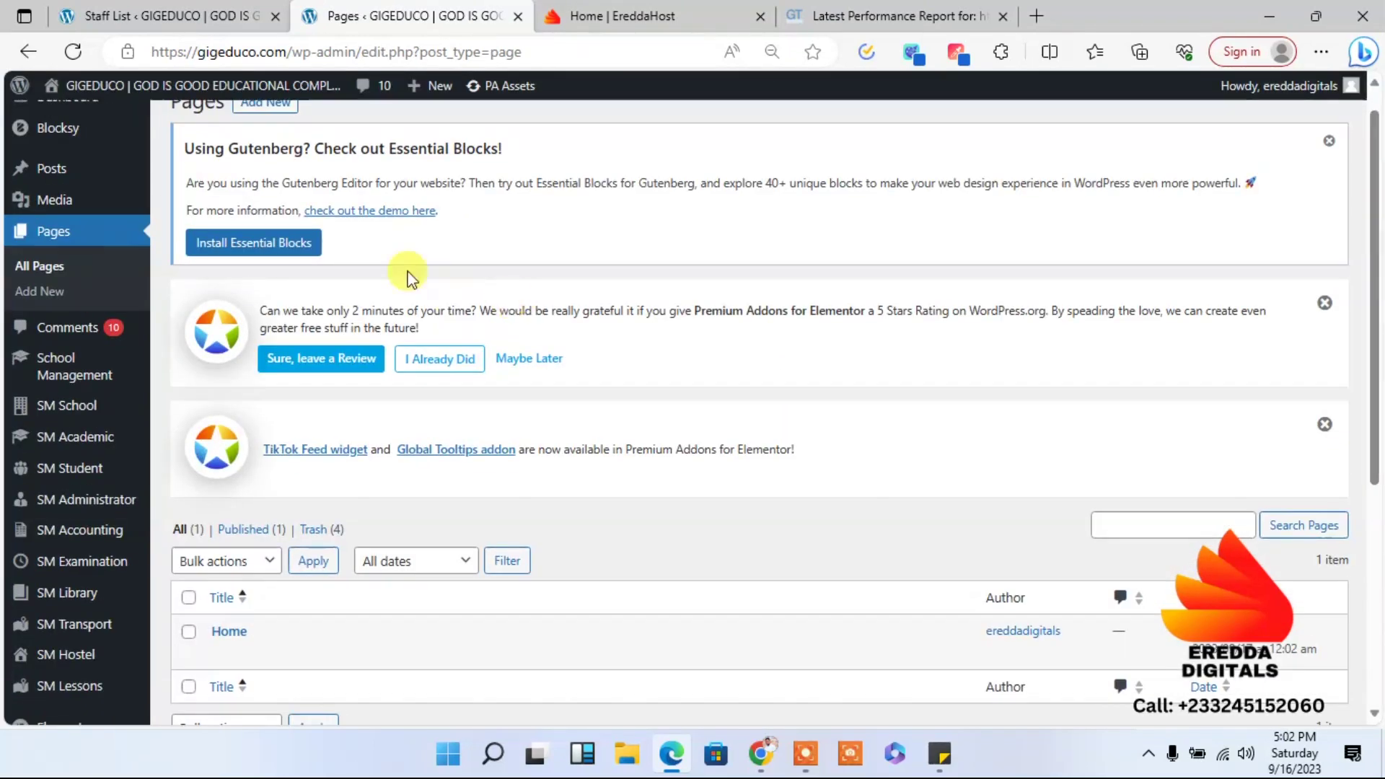
{"action": "left_click", "coordinate": [277, 109]}
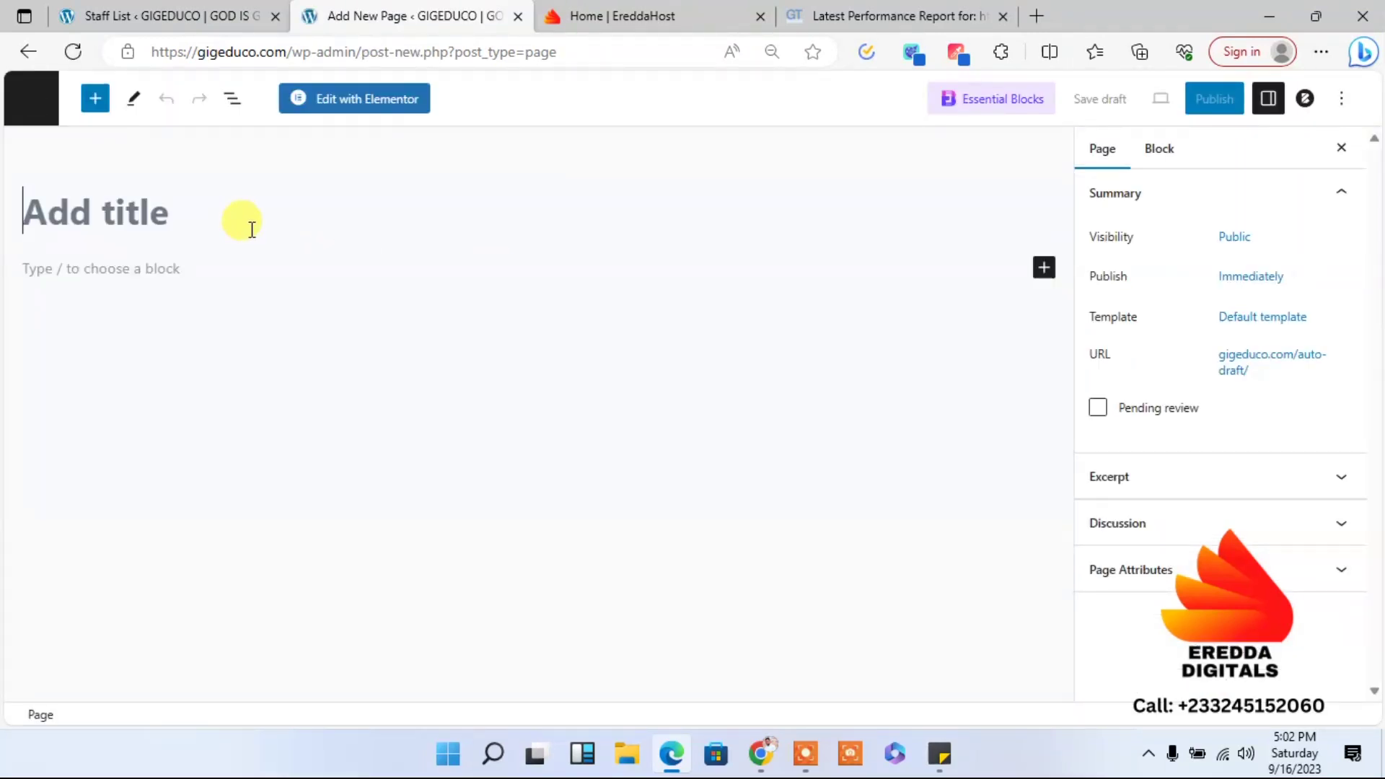
{"action": "type", "text": "About Us"}
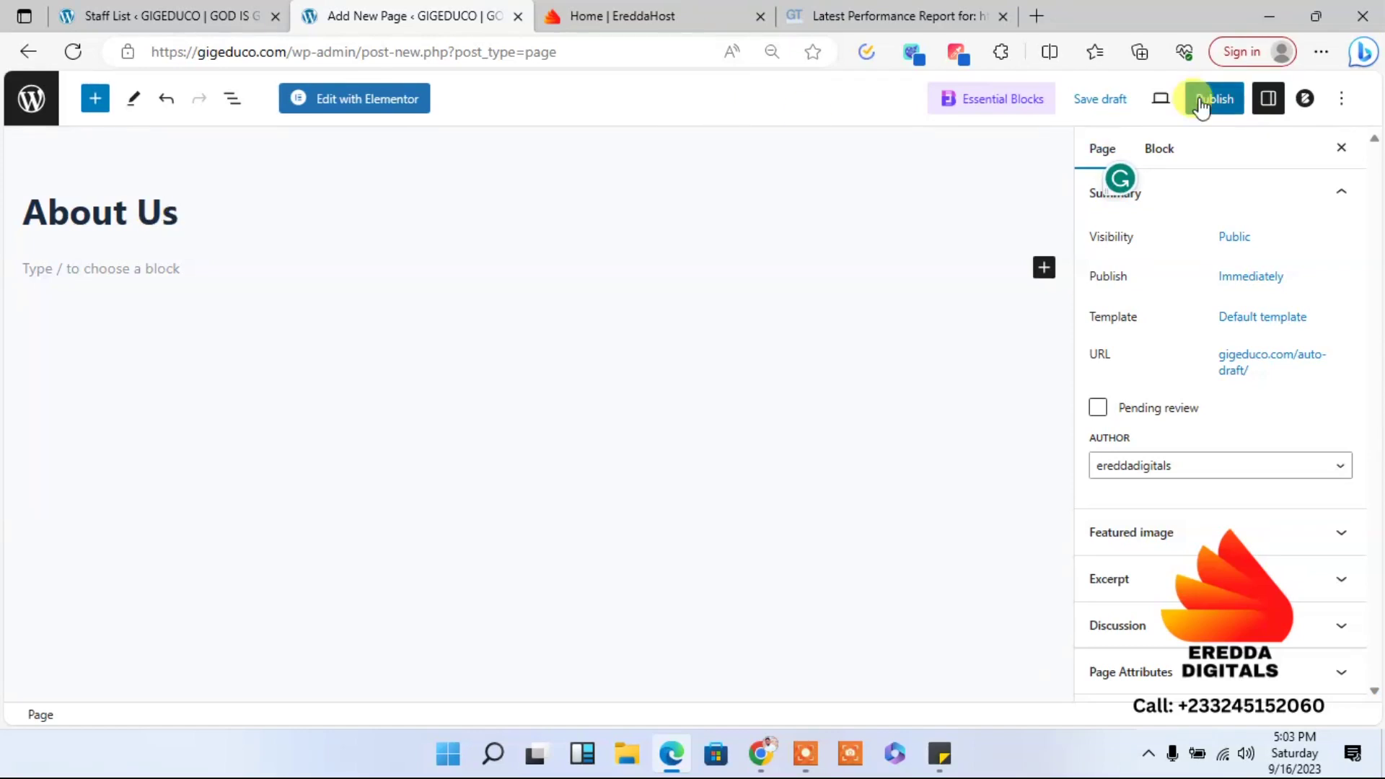
{"action": "left_click", "coordinate": [1202, 106]}
{"action": "left_click", "coordinate": [1201, 99]}
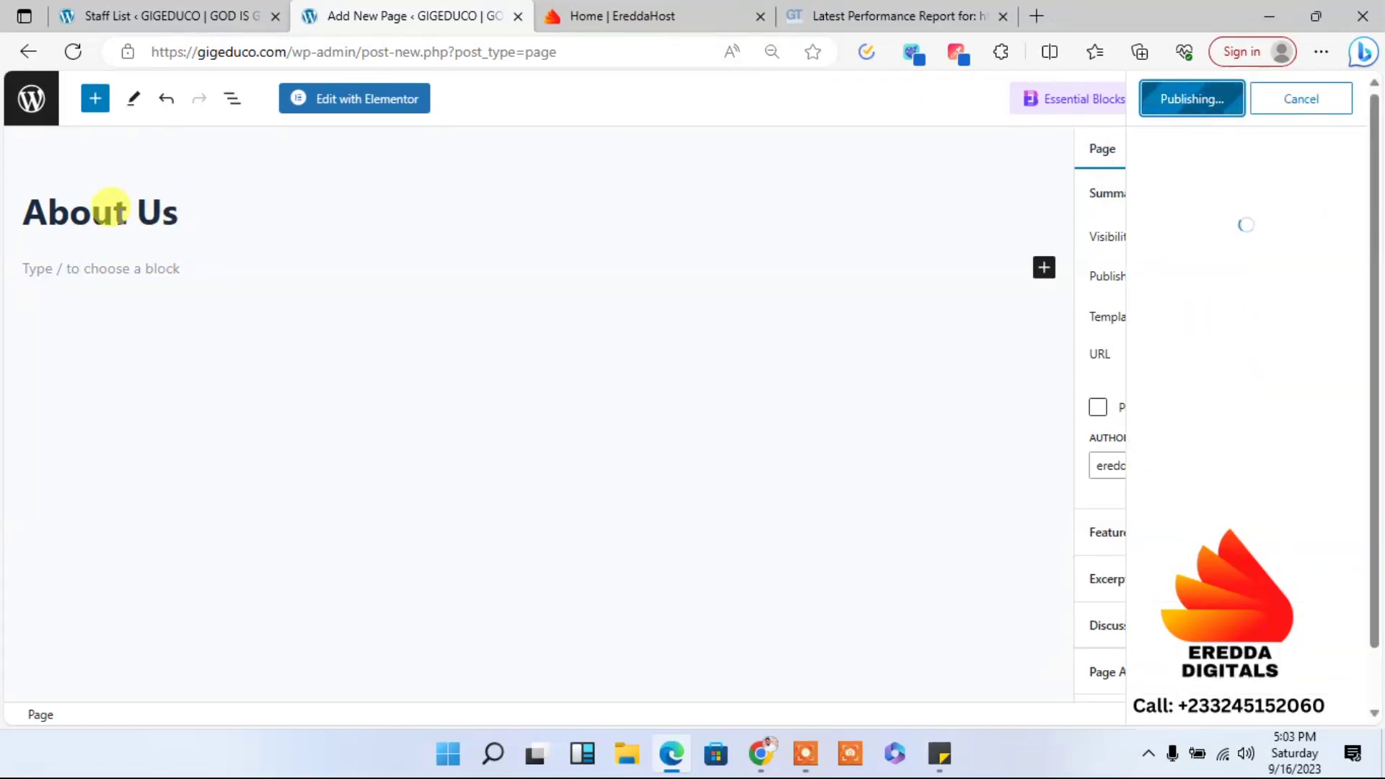
- Return to the pages list, add a page titled "Contact" and publish it
{"action": "left_click", "coordinate": [32, 100]}
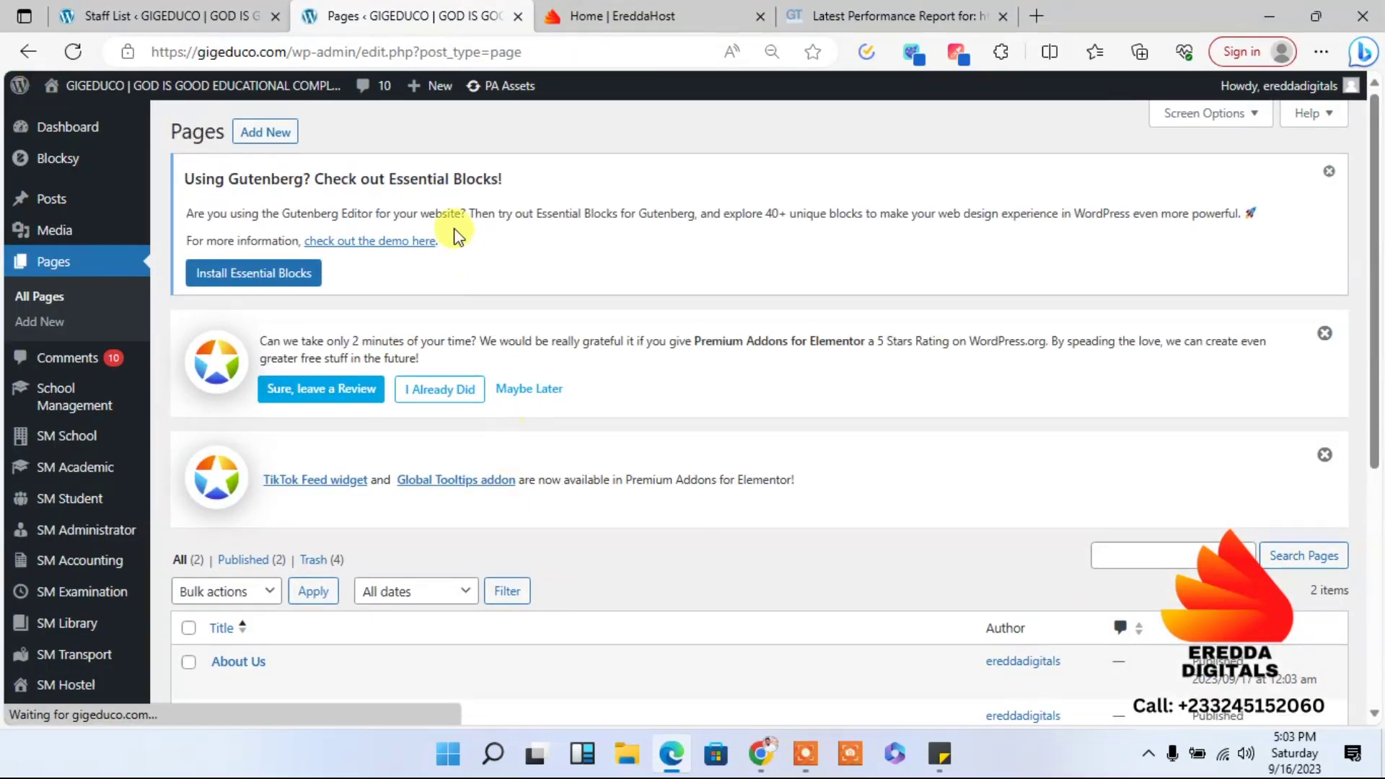
{"action": "left_click", "coordinate": [269, 136]}
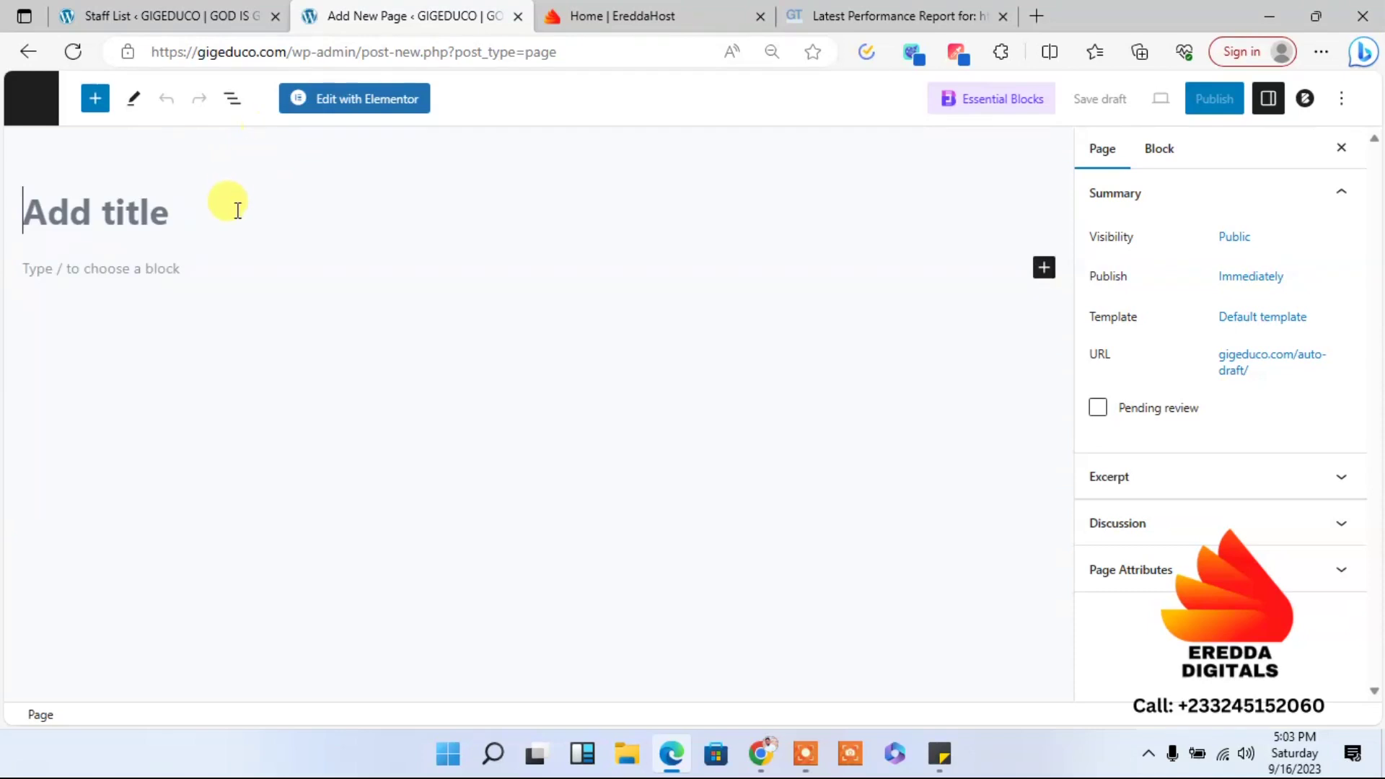
{"action": "type", "text": "Contact"}
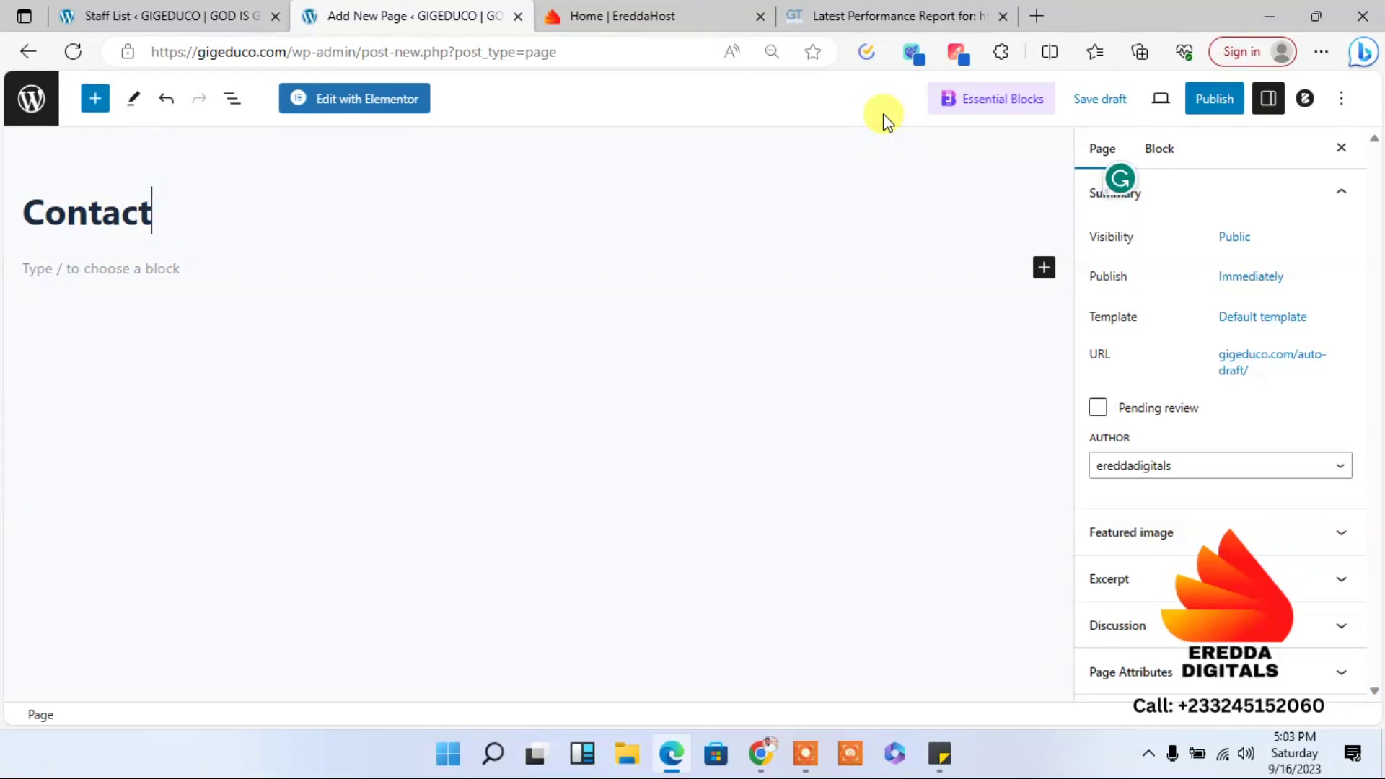
{"action": "left_click", "coordinate": [1219, 101]}
{"action": "left_click", "coordinate": [1187, 99]}
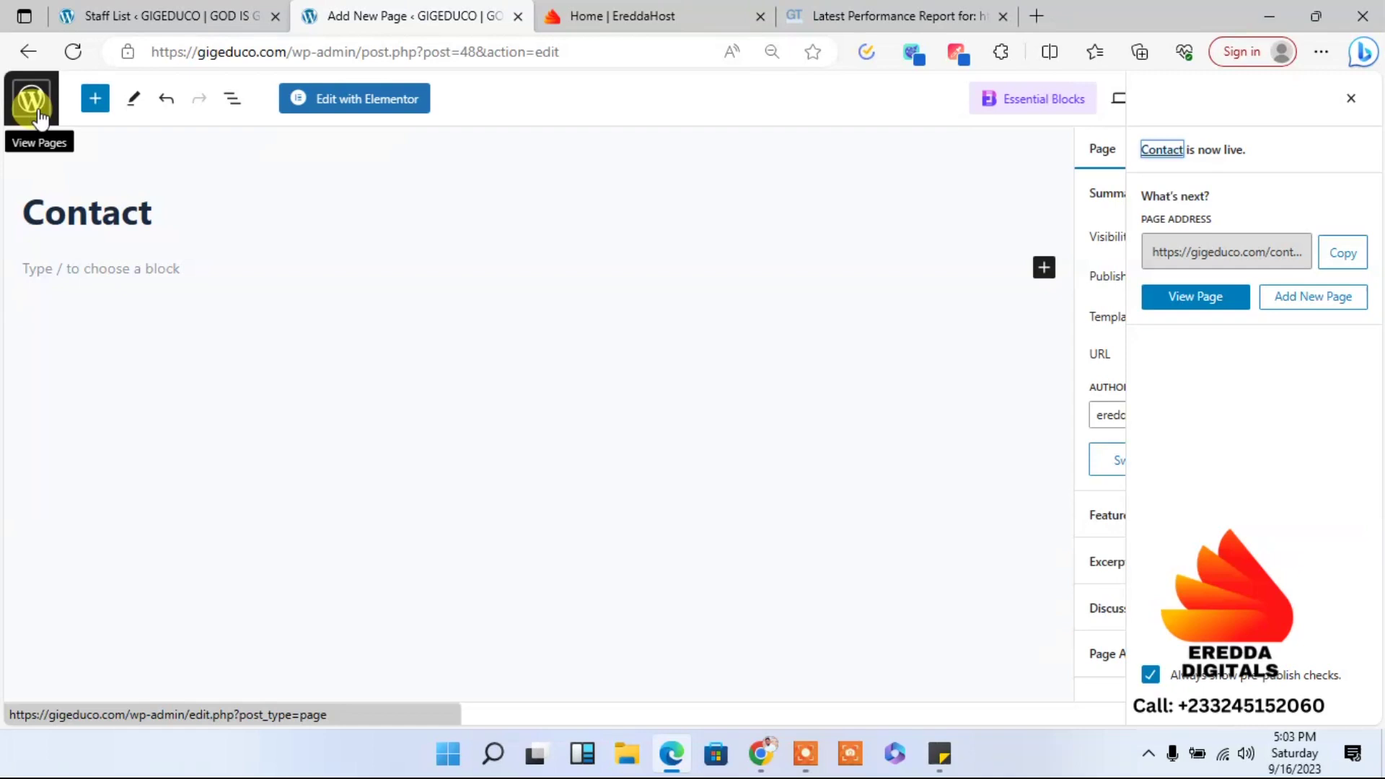
- Go back to the pages list and start another blank page
{"action": "left_click", "coordinate": [40, 118]}
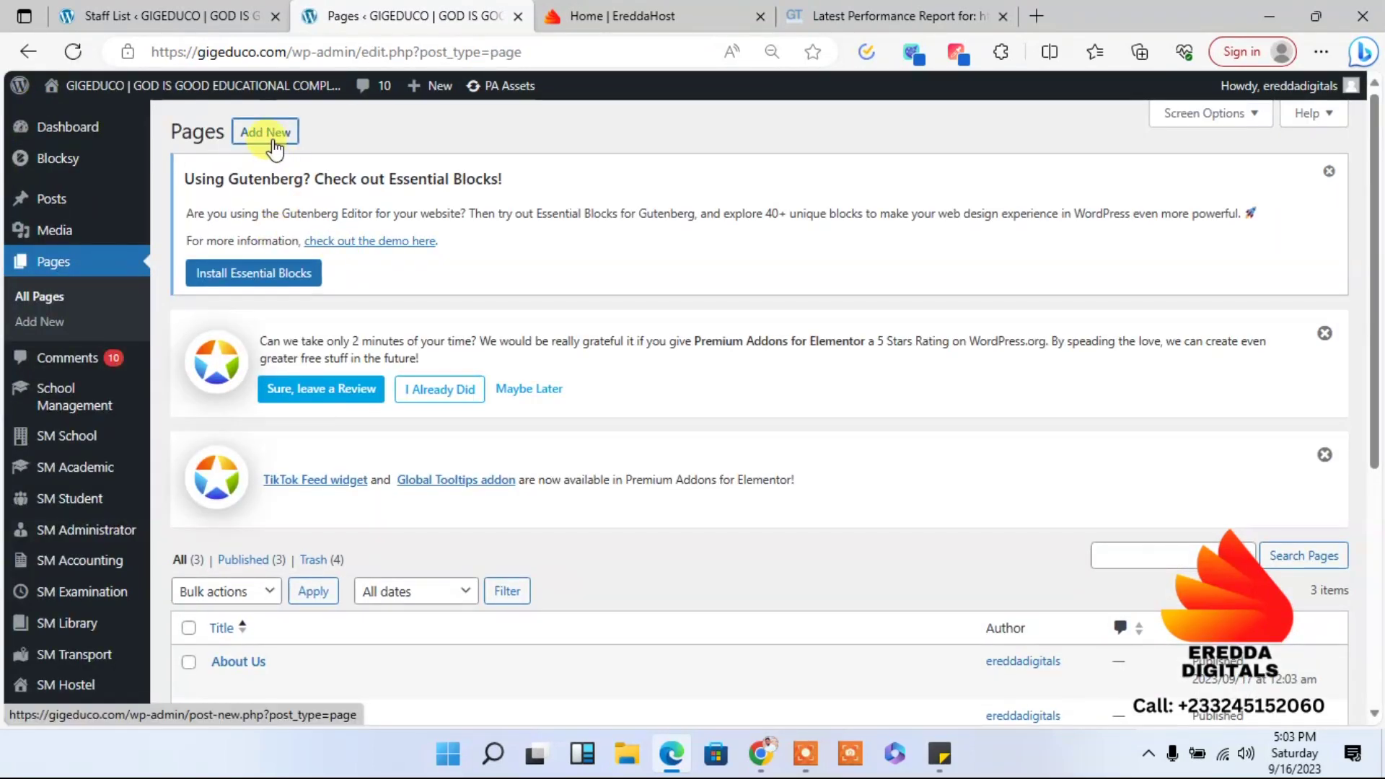
{"action": "left_click", "coordinate": [266, 132]}
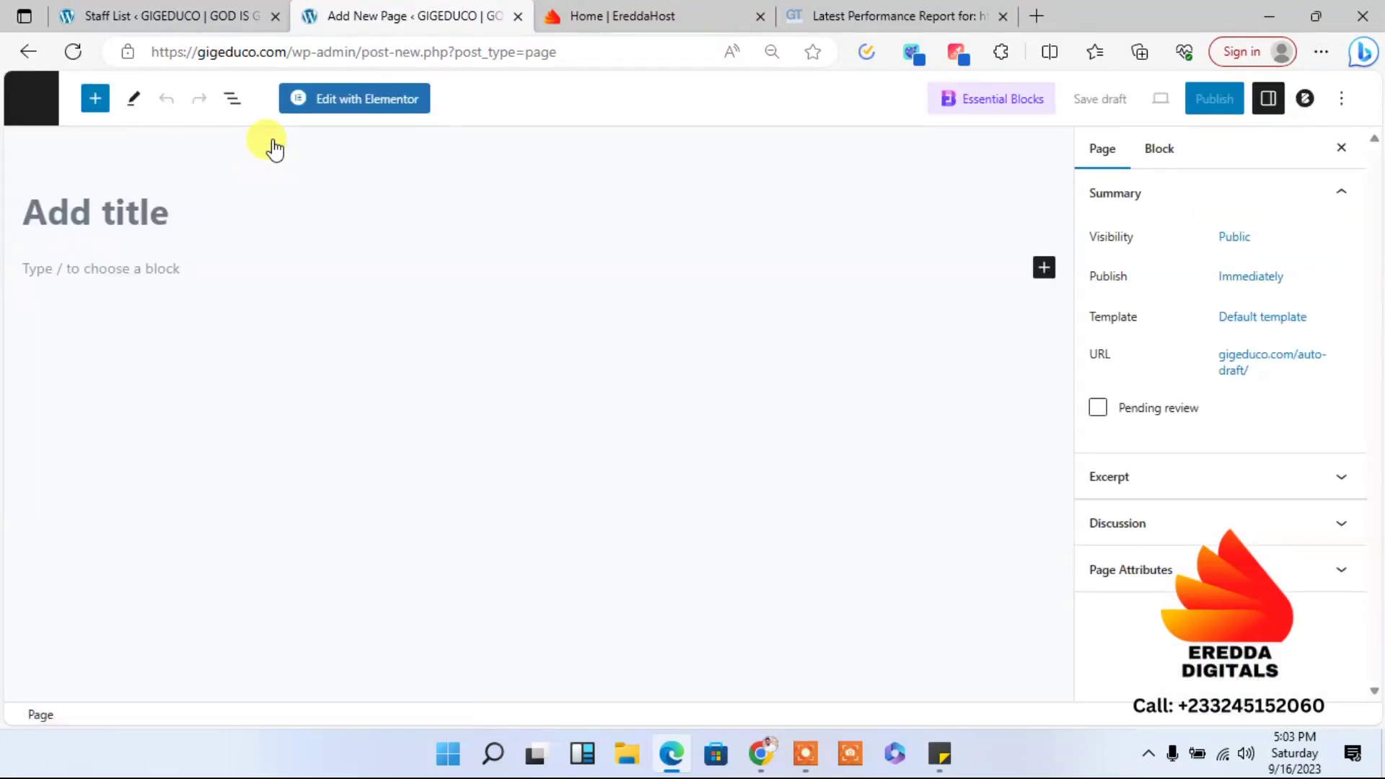
- Open hannahschoolcomplex.com in a new browser tab and look through its home, About Us and Admission pages for page ideas
{"action": "left_click", "coordinate": [1040, 17]}
{"action": "type", "text": "hann"}
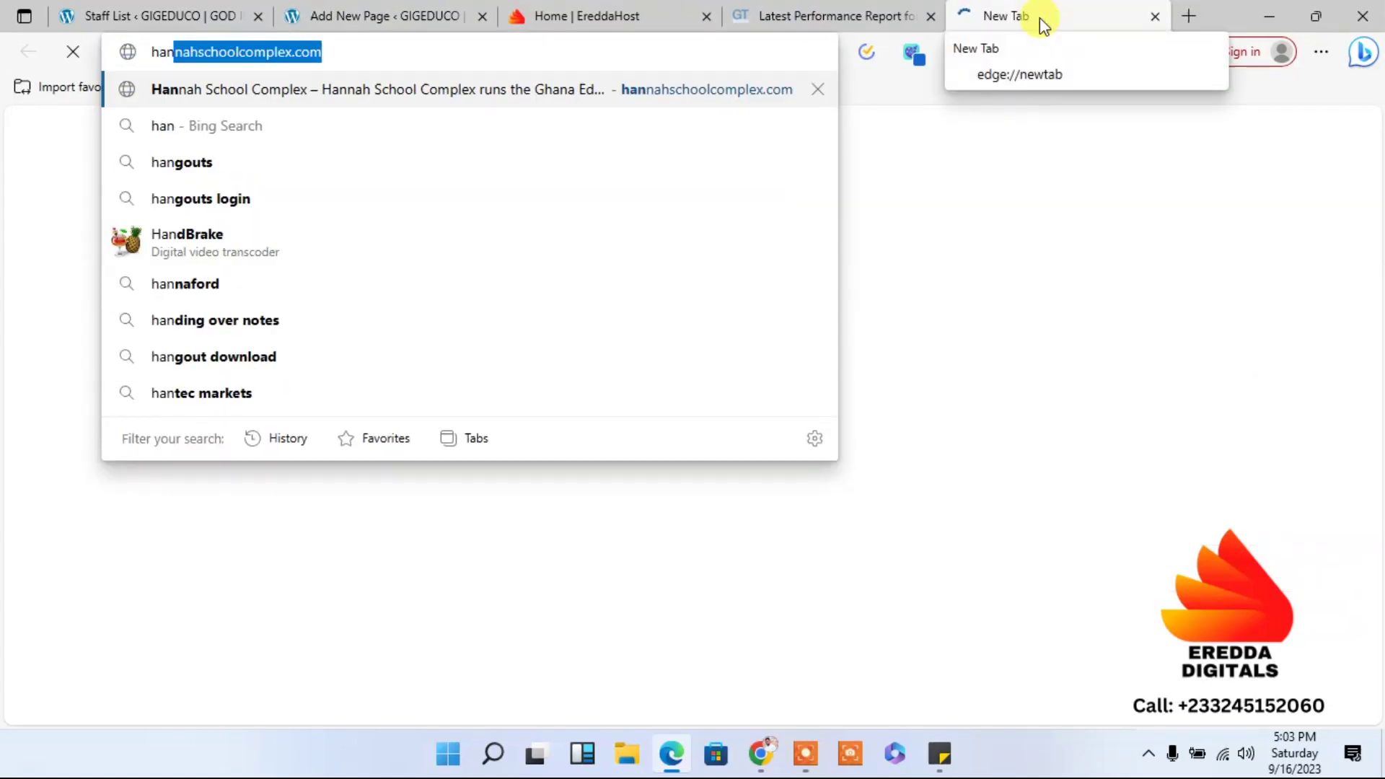
{"action": "key", "text": "Return"}
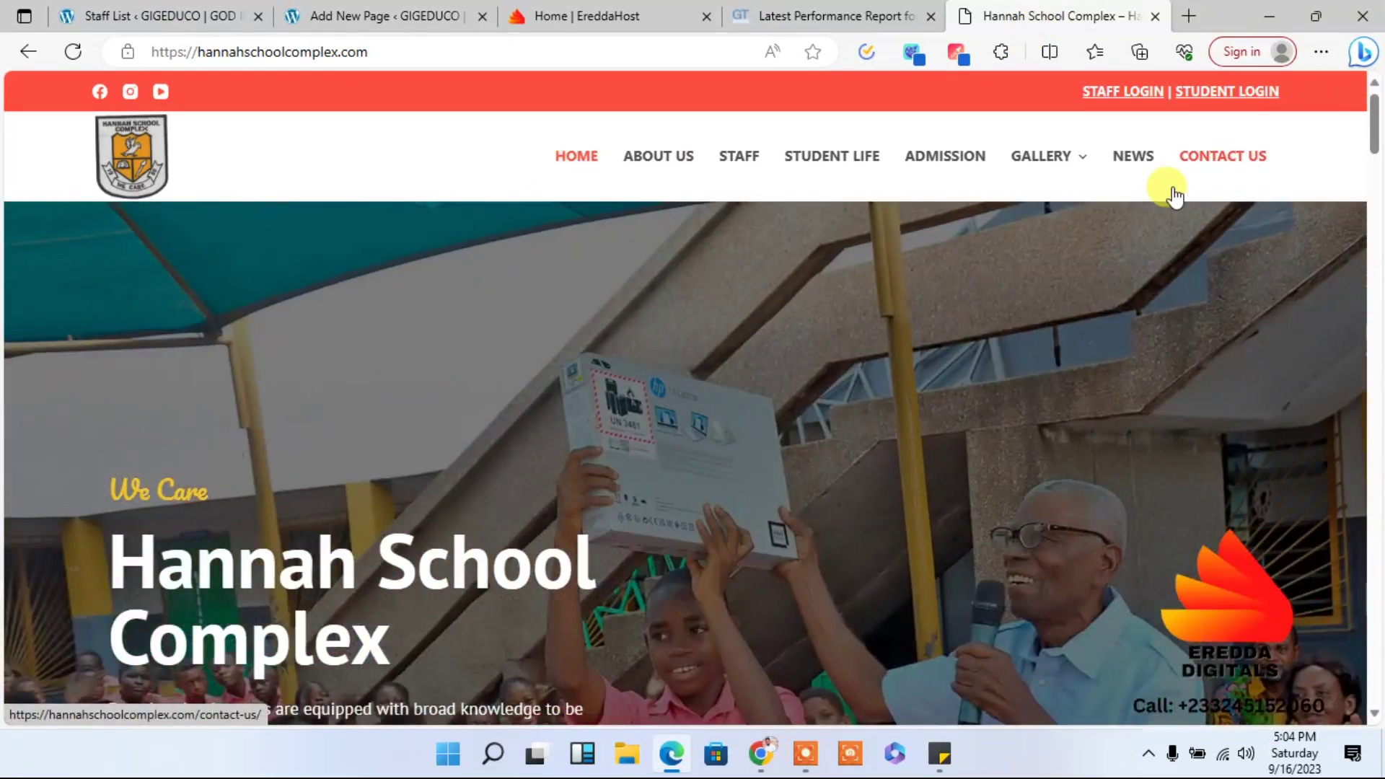
{"action": "left_click_drag", "start_coordinate": [1371, 123], "coordinate": [1317, 185]}
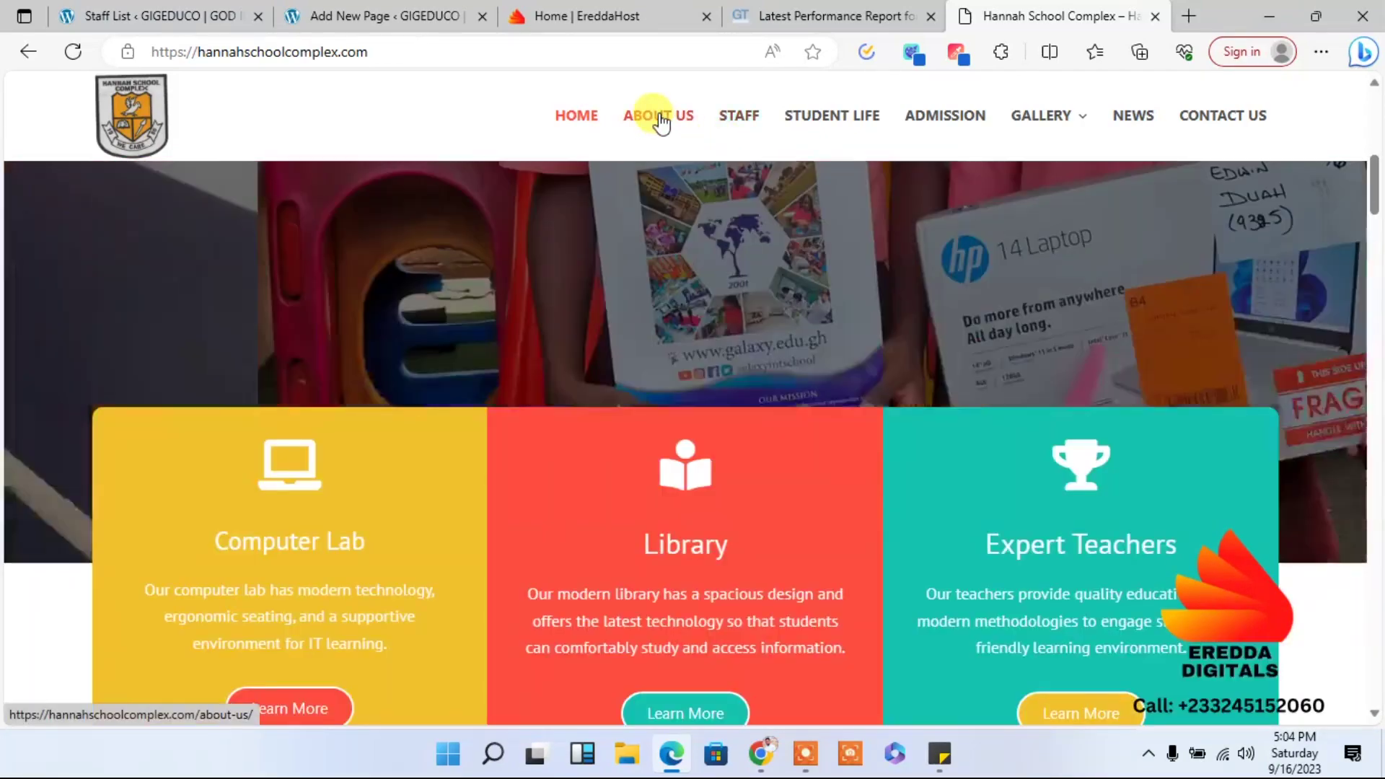
{"action": "left_click", "coordinate": [660, 119]}
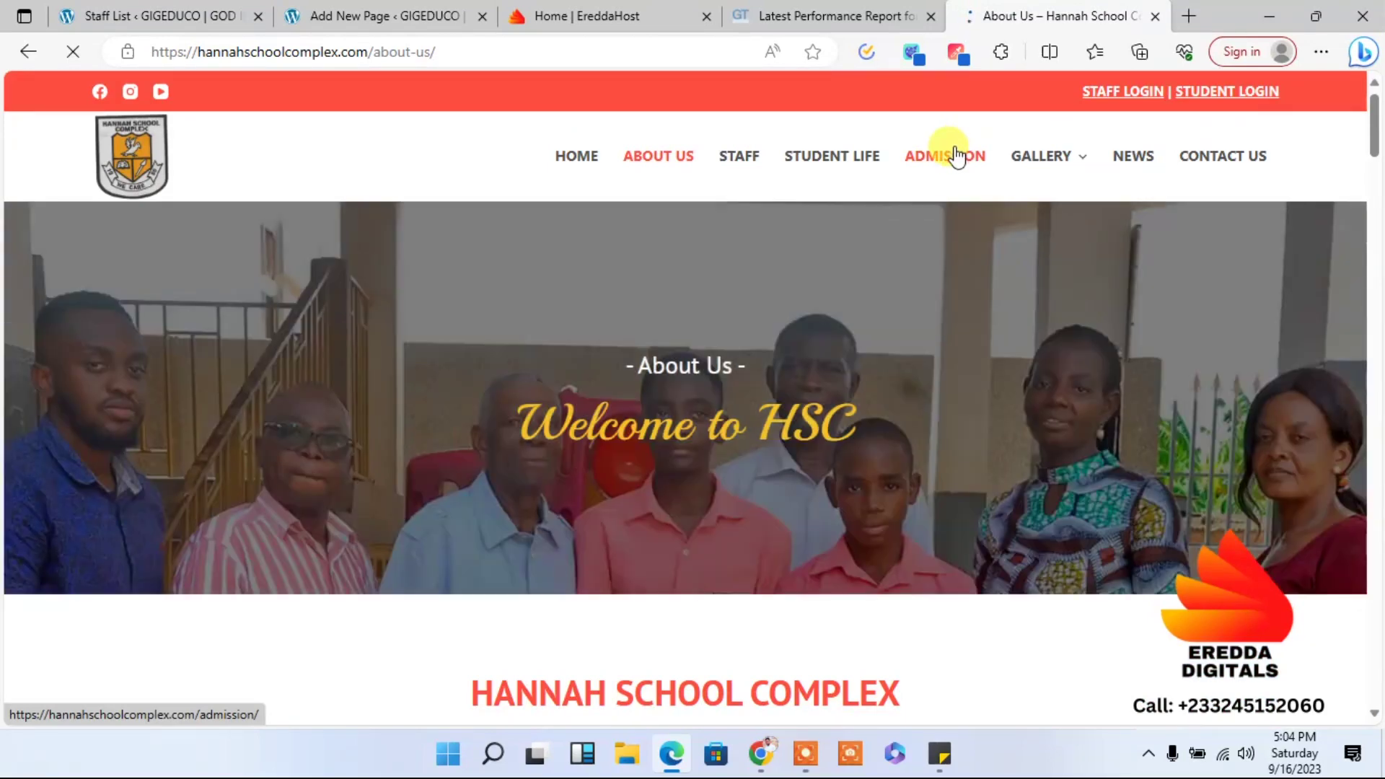
{"action": "left_click", "coordinate": [956, 156]}
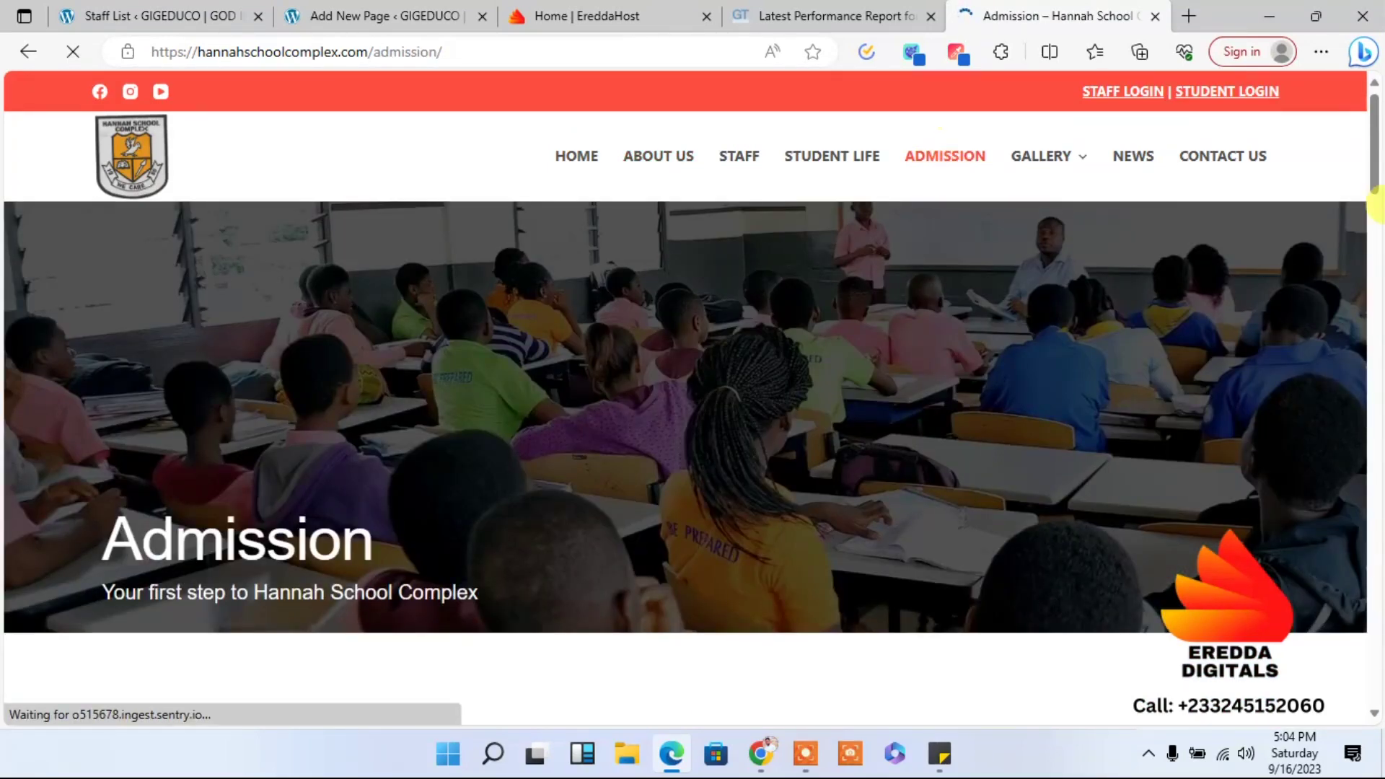
{"action": "left_click_drag", "start_coordinate": [1375, 198], "coordinate": [1354, 44]}
- View the reference site's Picture Gallery, enlarge a photo, browse several following pictures and close the viewer
{"action": "mouse_move", "coordinate": [1086, 189]}
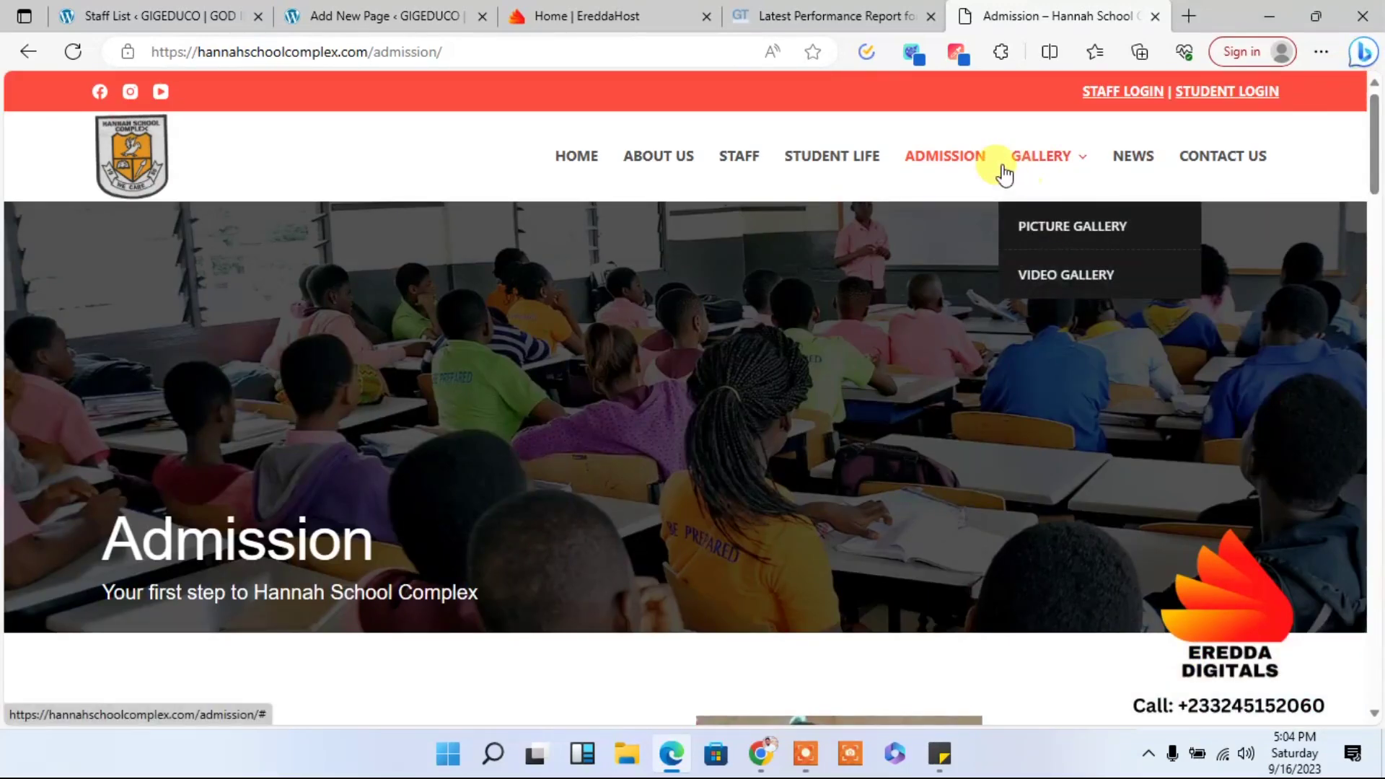
{"action": "left_click", "coordinate": [1070, 229]}
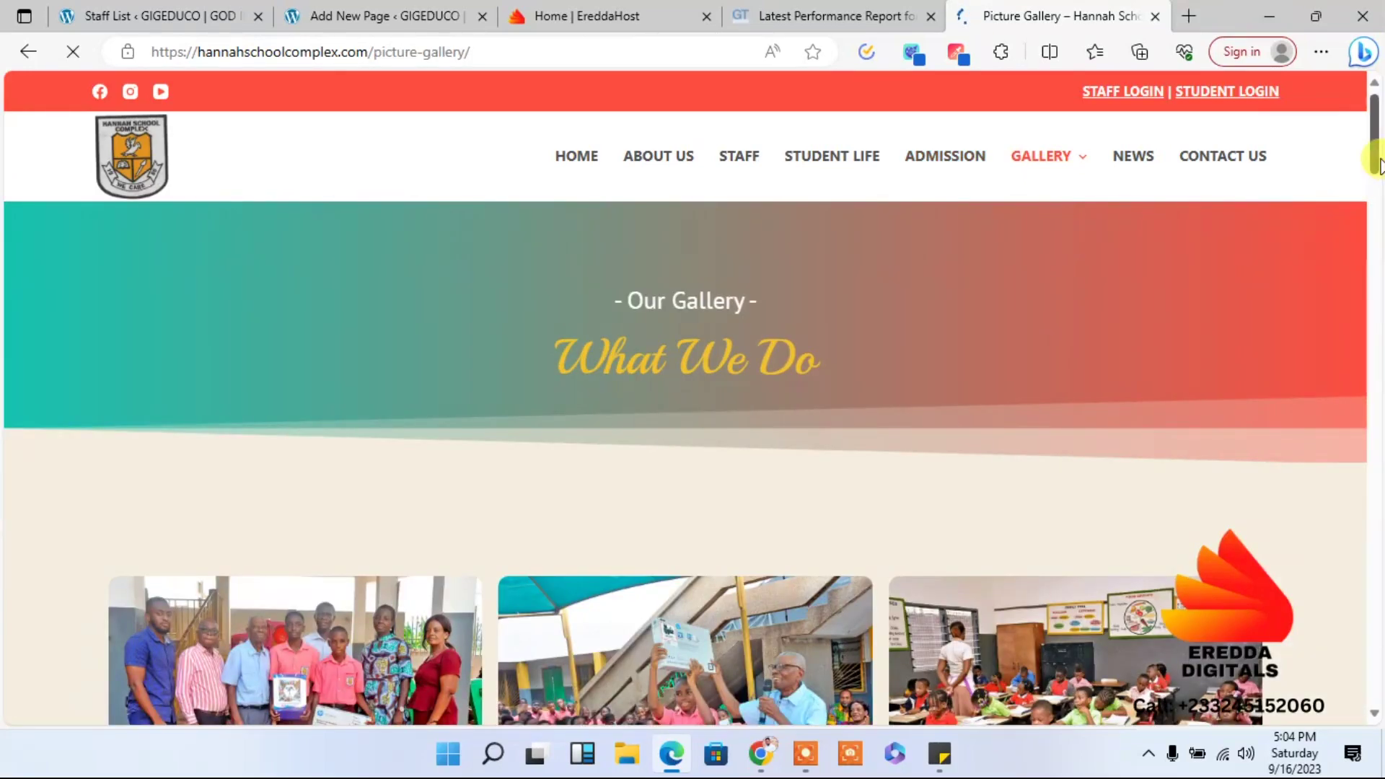
{"action": "left_click_drag", "start_coordinate": [1374, 163], "coordinate": [1374, 350]}
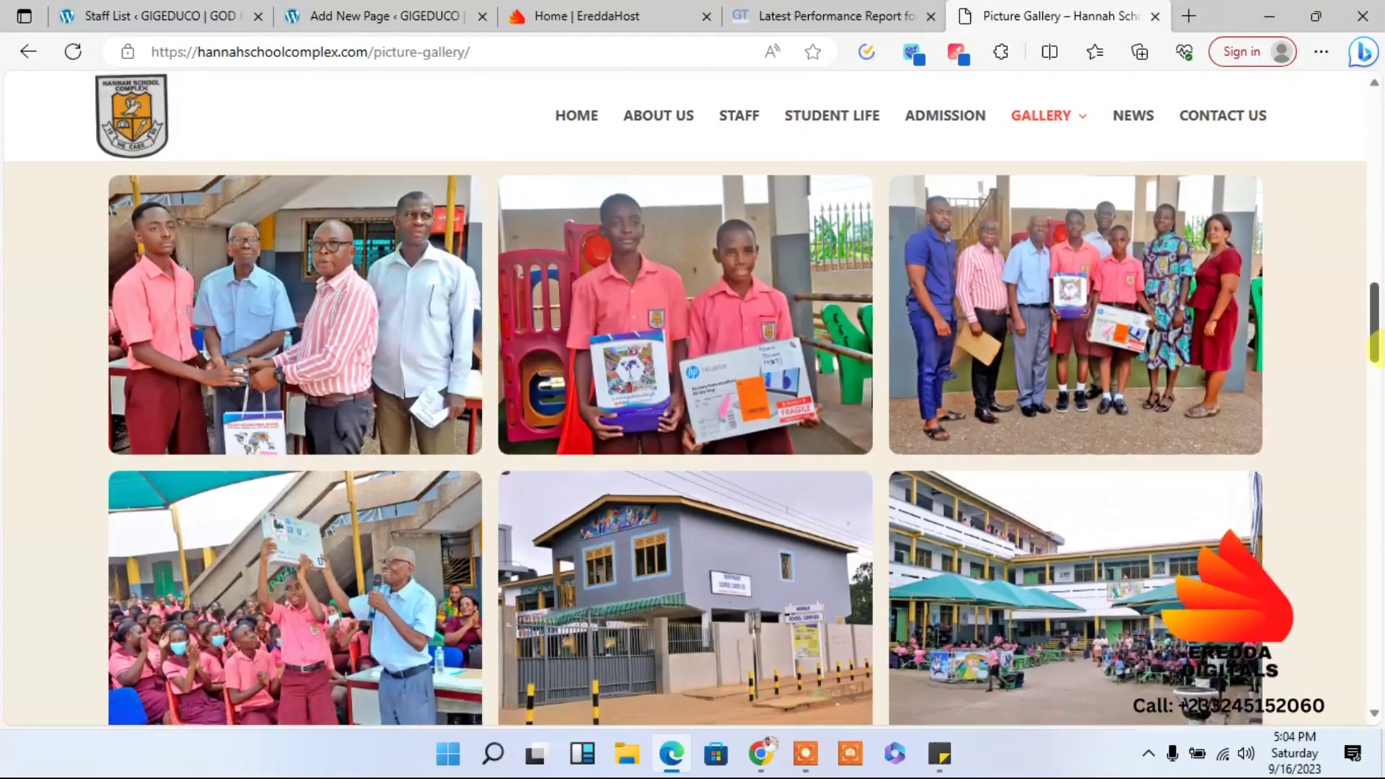
{"action": "left_click", "coordinate": [1110, 253]}
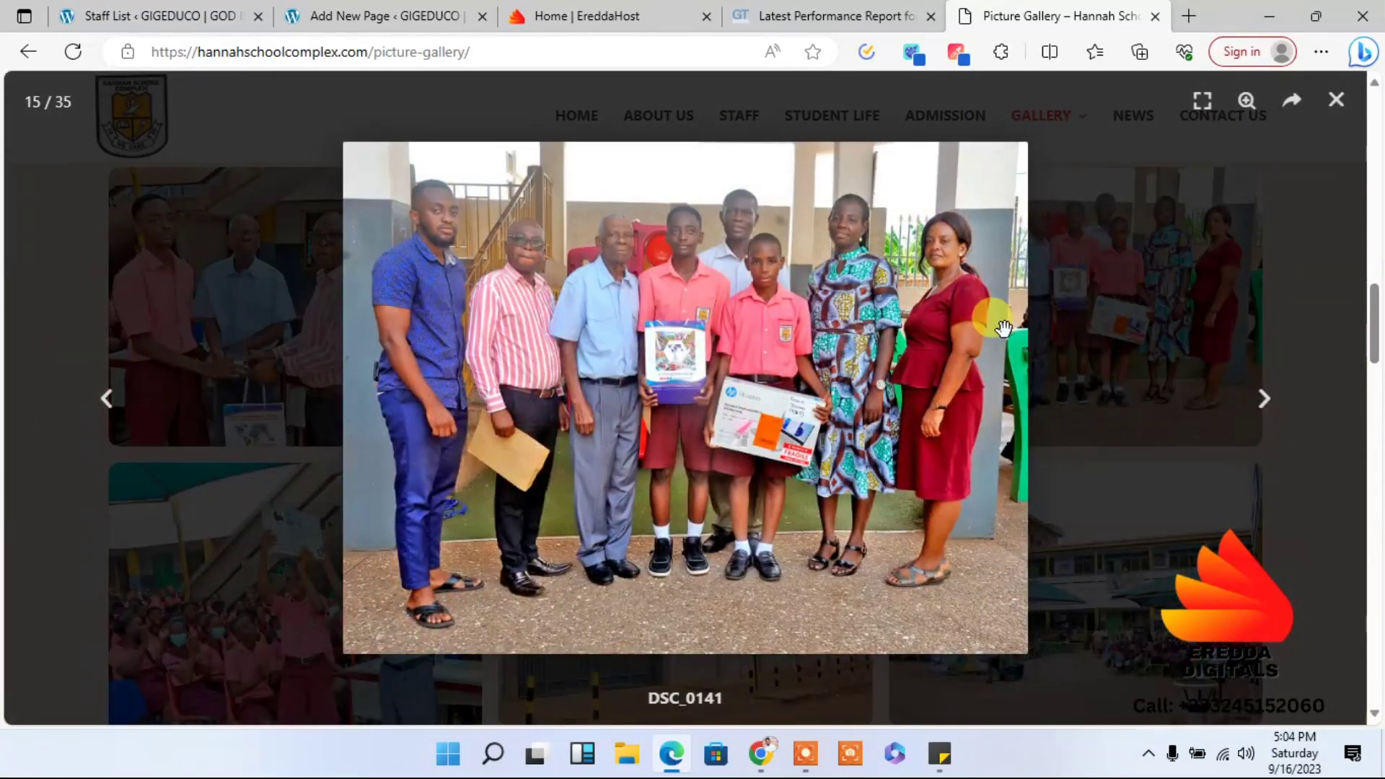
{"action": "left_click", "coordinate": [1256, 401]}
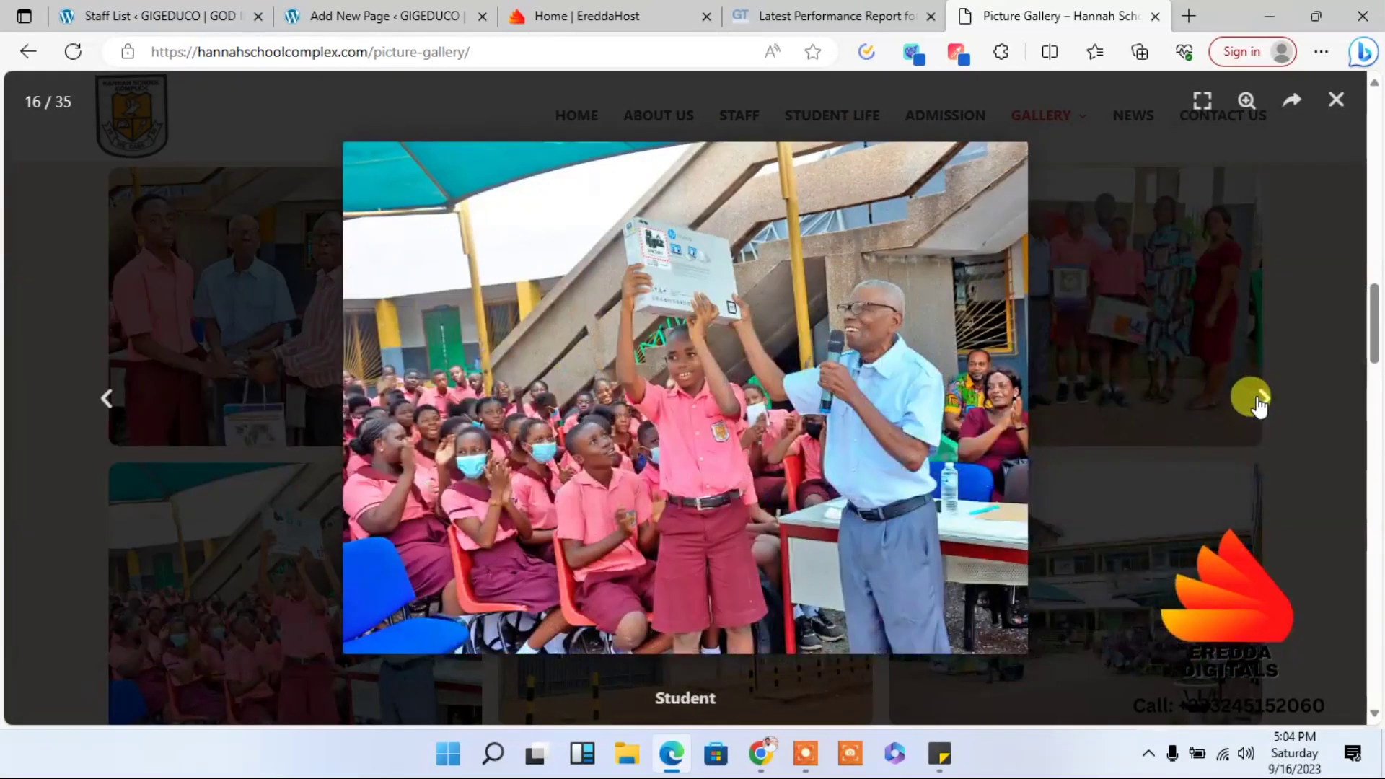
{"action": "left_click", "coordinate": [1257, 401]}
{"action": "left_click", "coordinate": [1257, 401]}
{"action": "left_click", "coordinate": [1342, 101]}
{"action": "left_click_drag", "start_coordinate": [1374, 323], "coordinate": [1365, 117]}
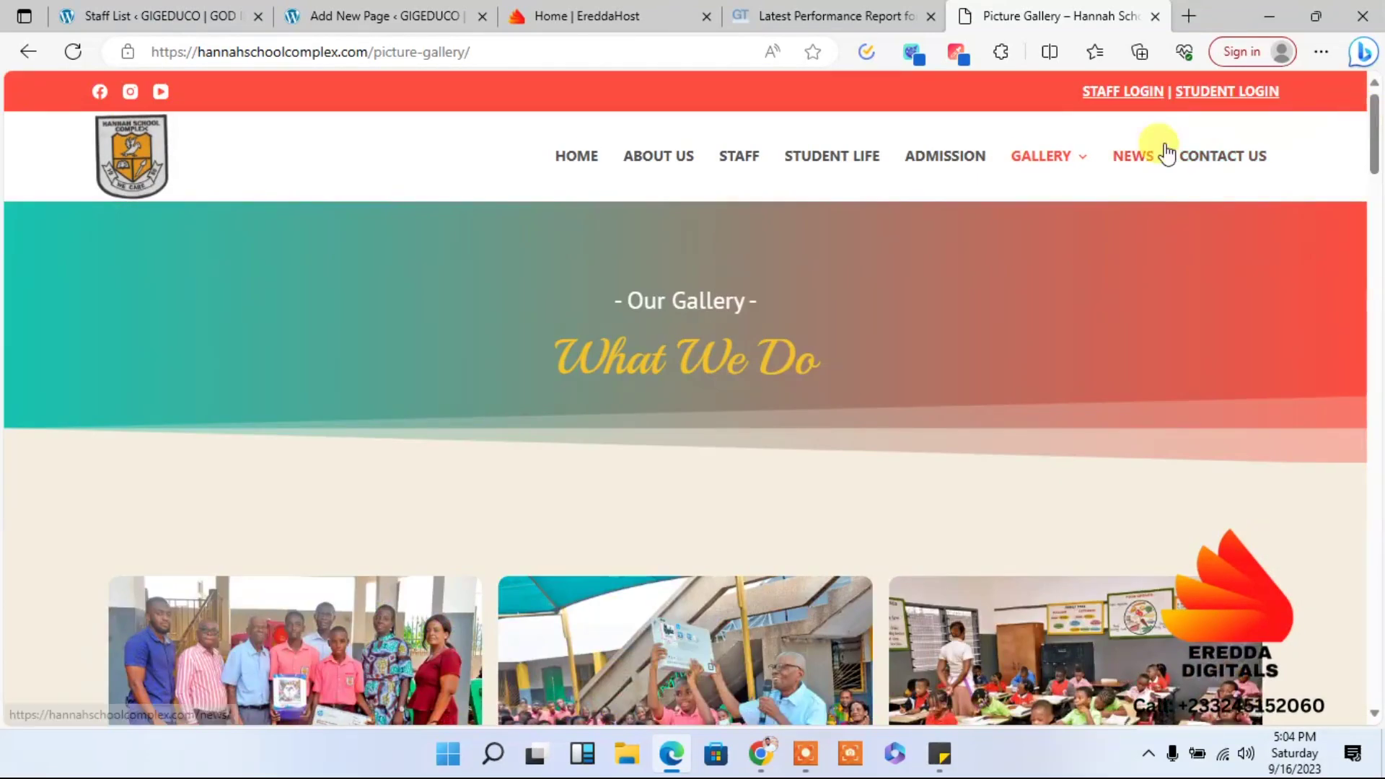
- View the reference site's Video Gallery, return to its home page and close that browser tab
{"action": "mouse_move", "coordinate": [1058, 170]}
{"action": "left_click", "coordinate": [1058, 282]}
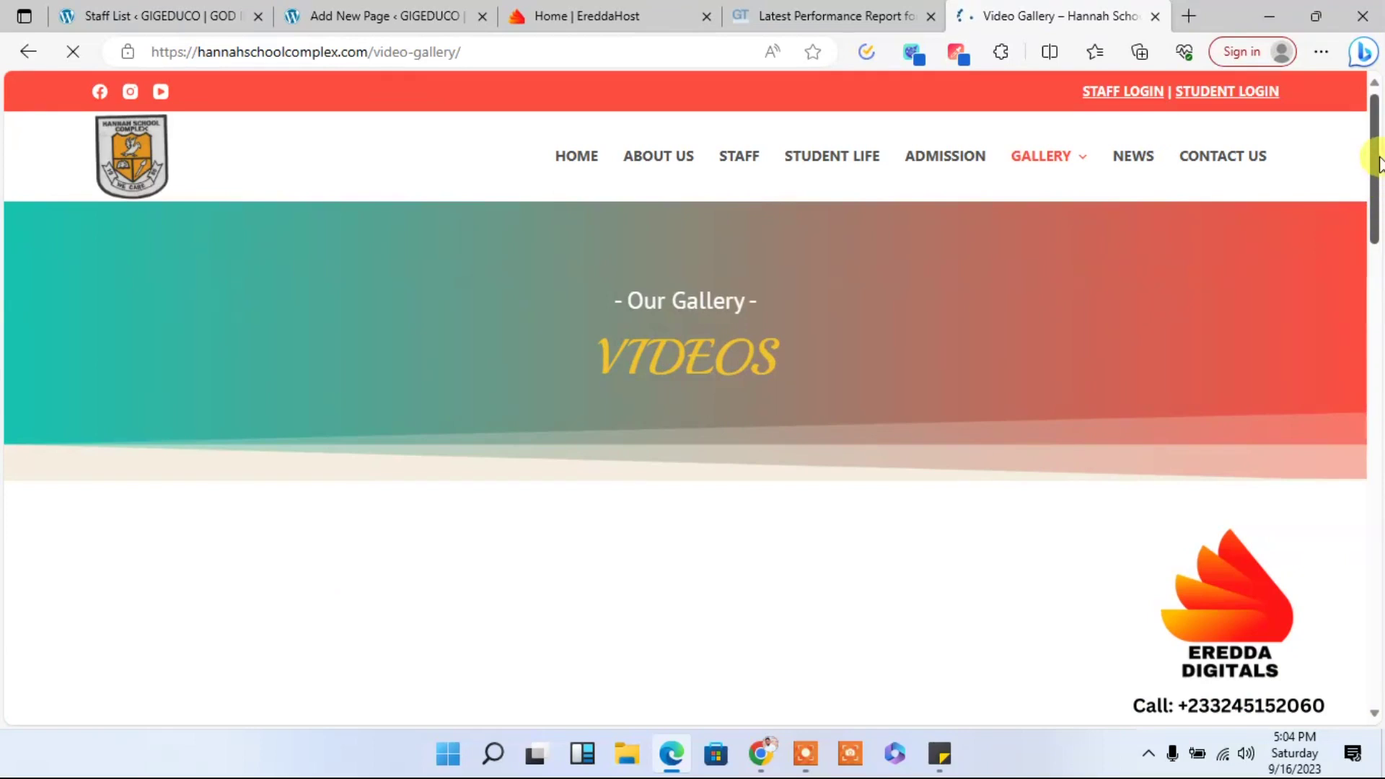
{"action": "left_click_drag", "start_coordinate": [1378, 162], "coordinate": [1336, 149]}
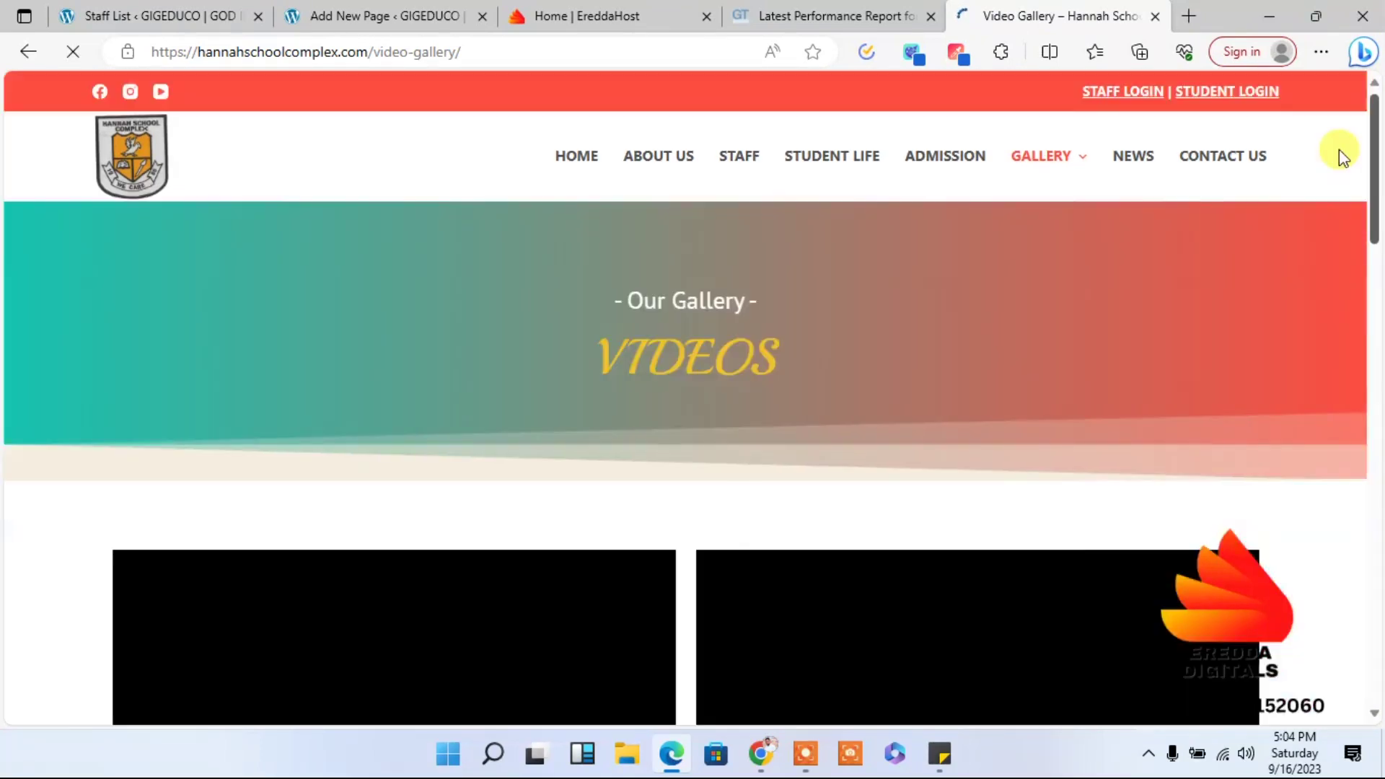
{"action": "left_click", "coordinate": [549, 166]}
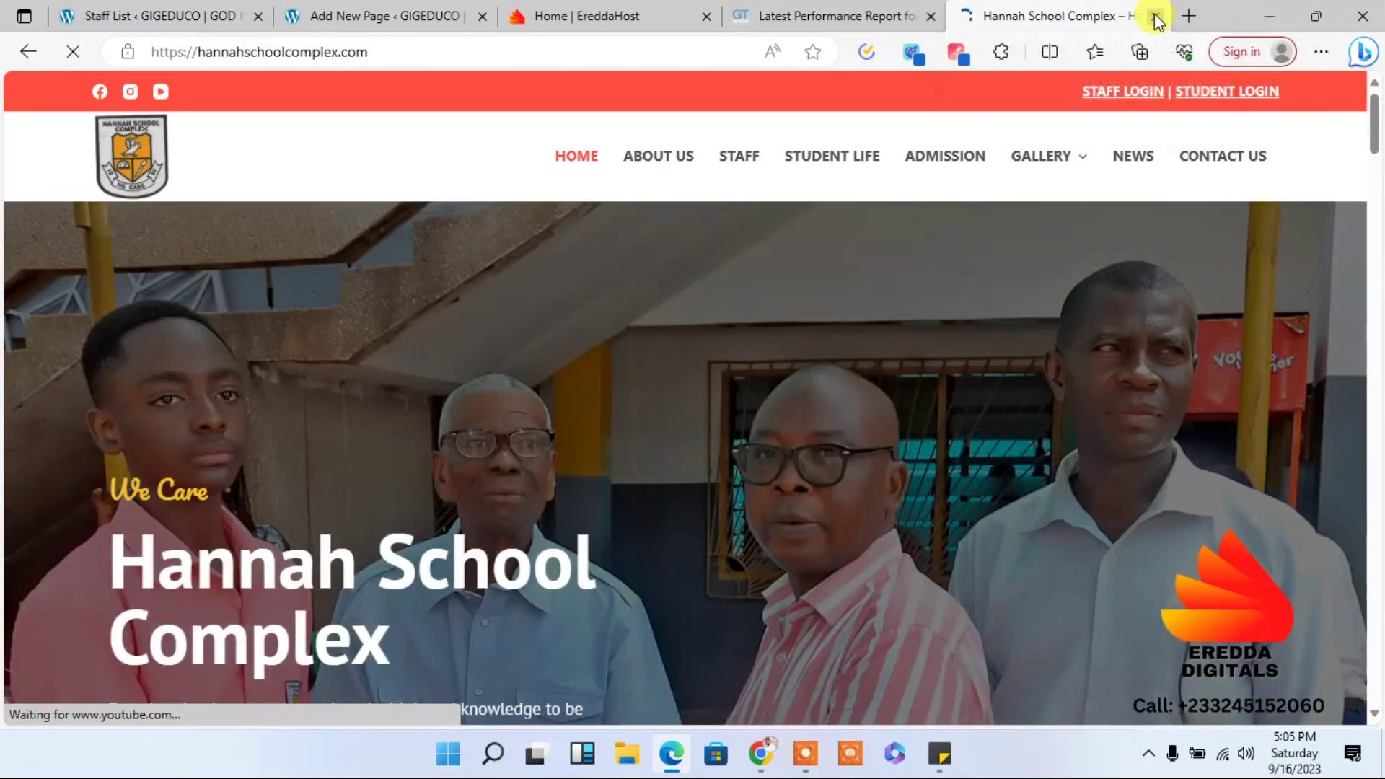
{"action": "left_click", "coordinate": [1155, 16]}
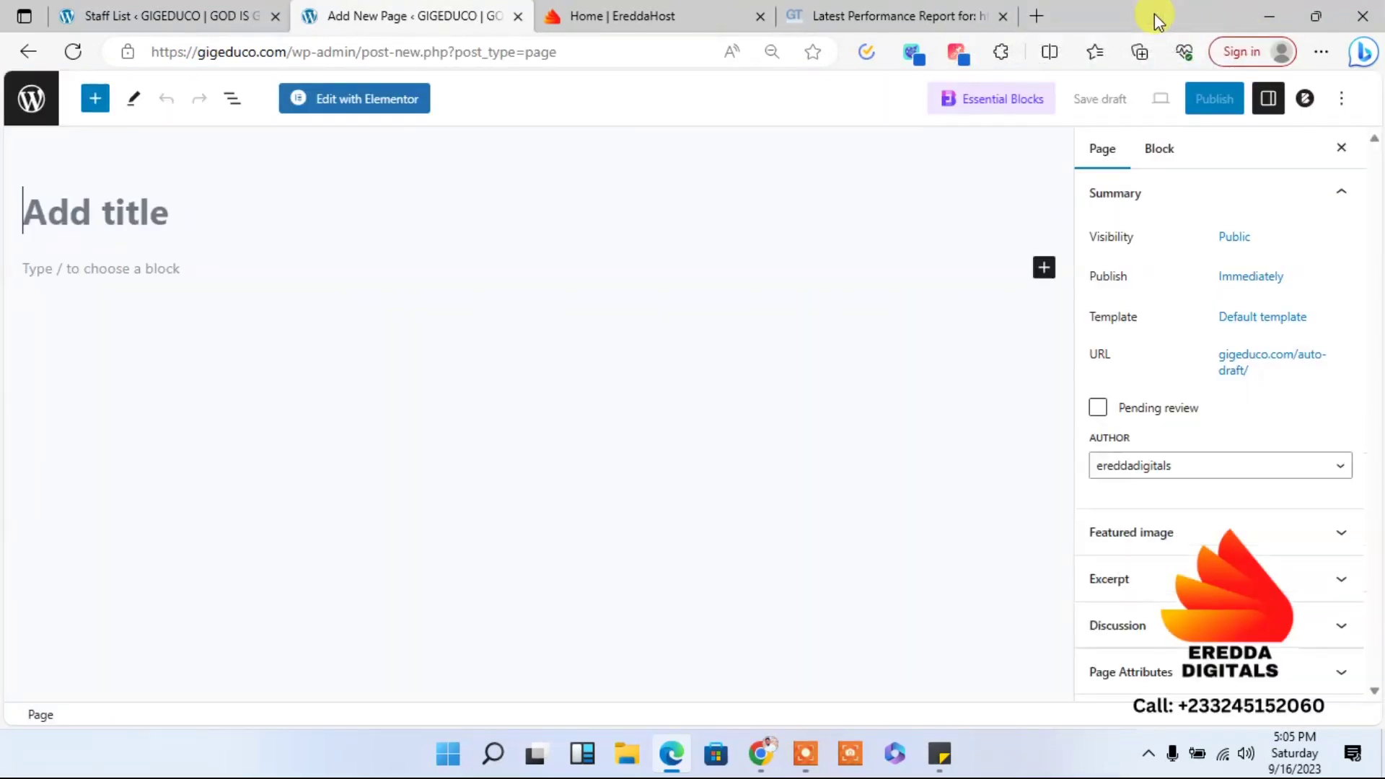
- Title the blank page "Admission" and publish it
{"action": "left_click", "coordinate": [230, 210]}
{"action": "type", "text": "Ad"}
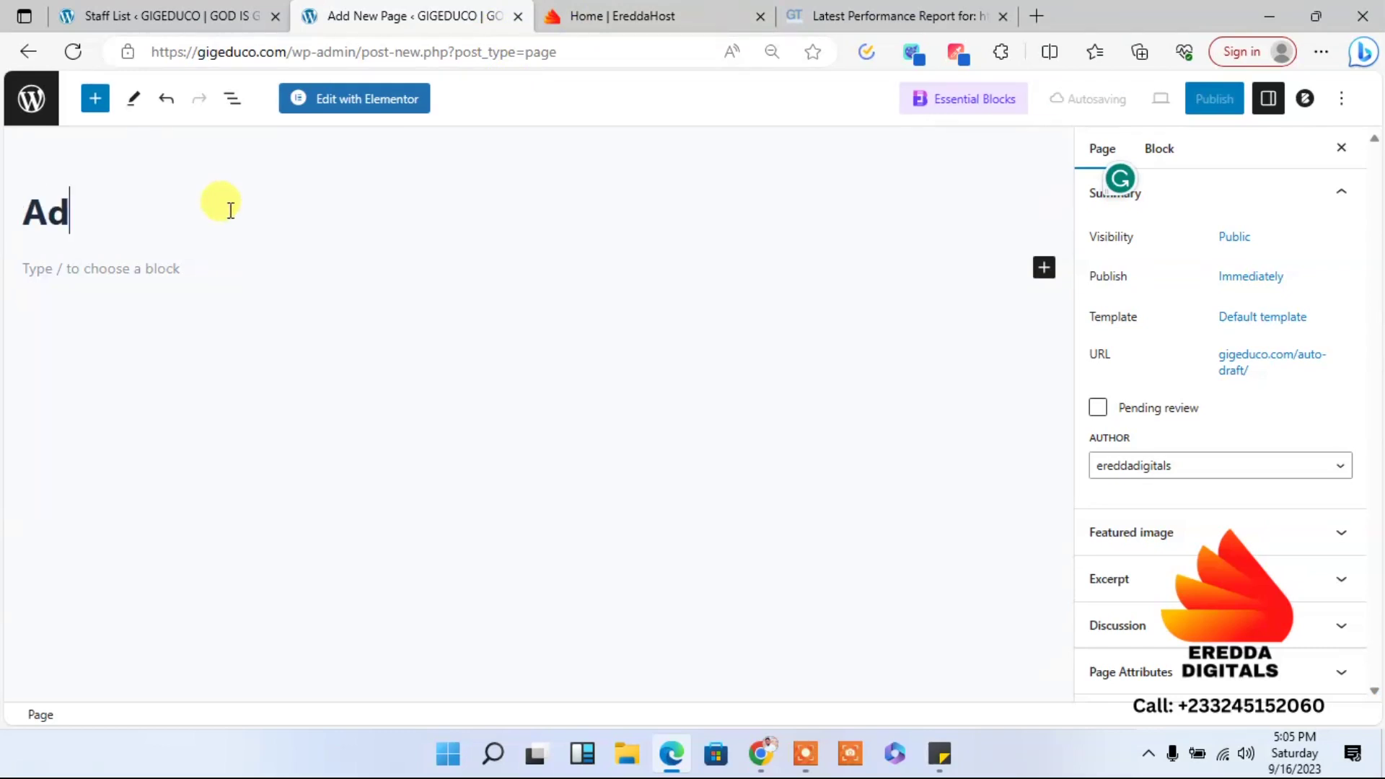
{"action": "type", "text": "mission"}
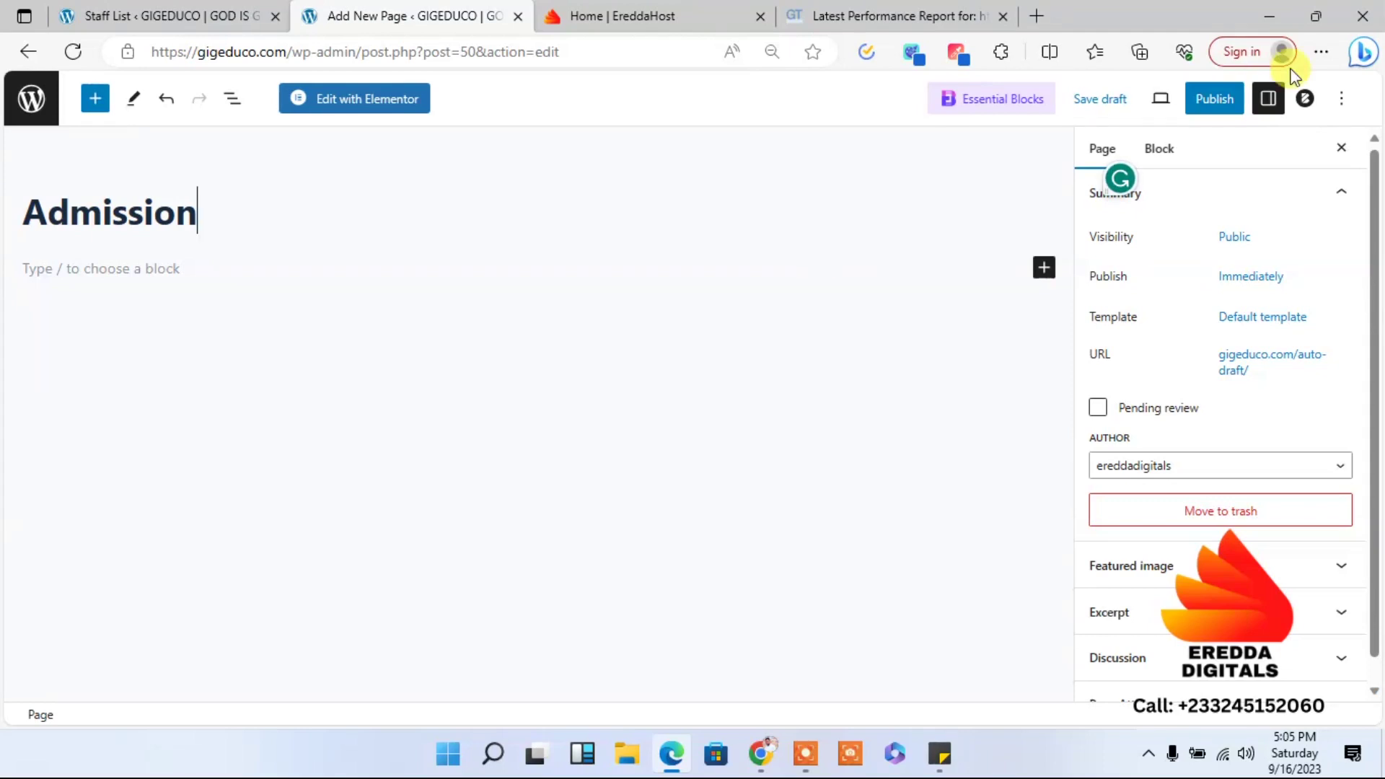
{"action": "left_click", "coordinate": [1228, 107]}
{"action": "left_click", "coordinate": [1187, 99]}
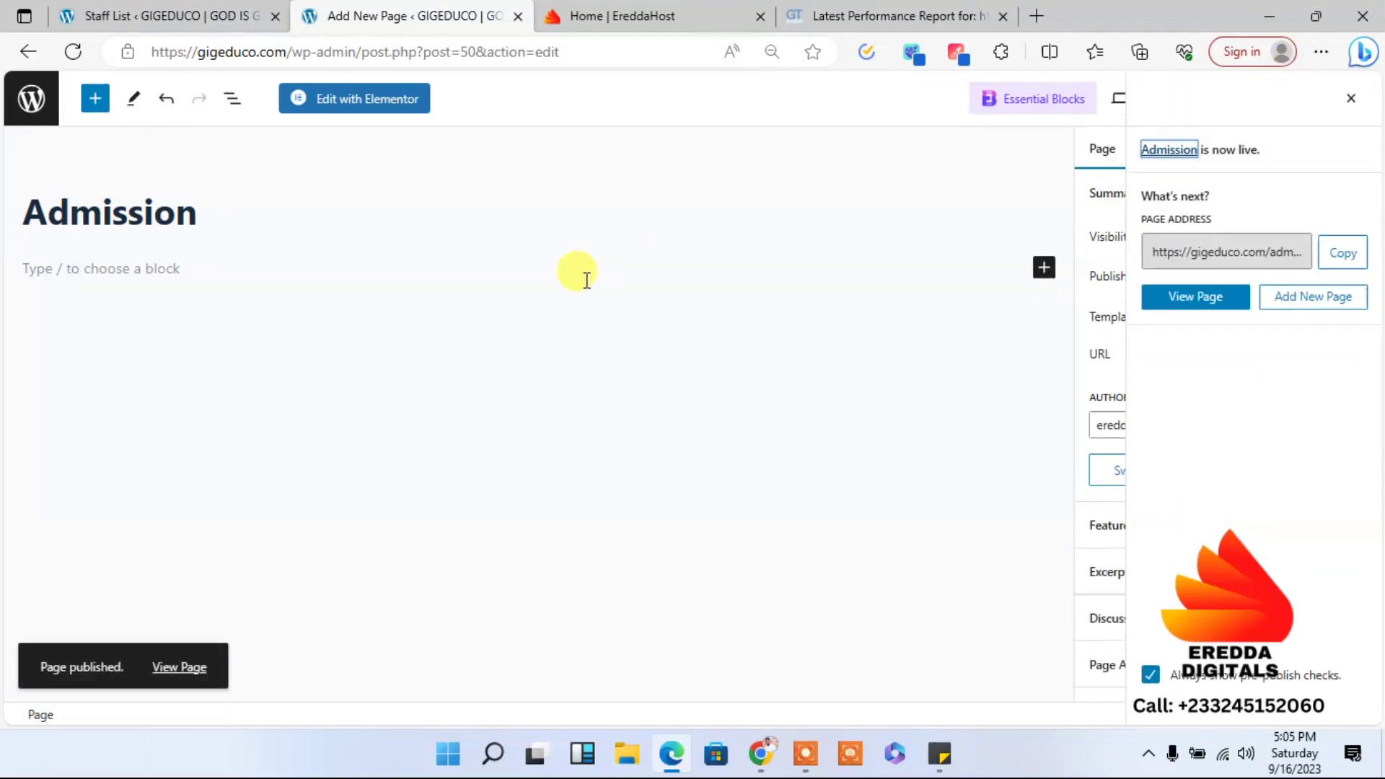
- Create a new page titled "Student Life", publish it, and start another blank page from the Pages list
{"action": "left_click", "coordinate": [29, 115]}
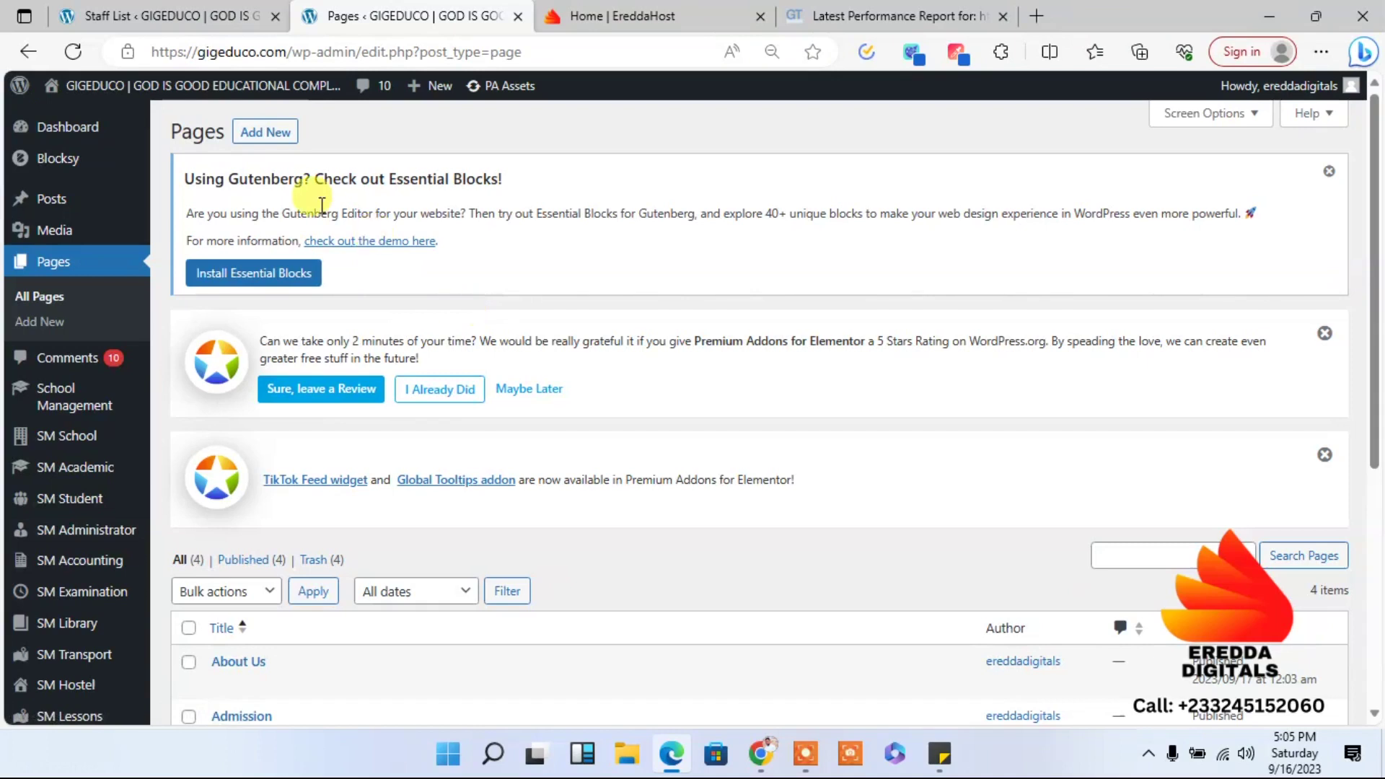
{"action": "left_click", "coordinate": [254, 132]}
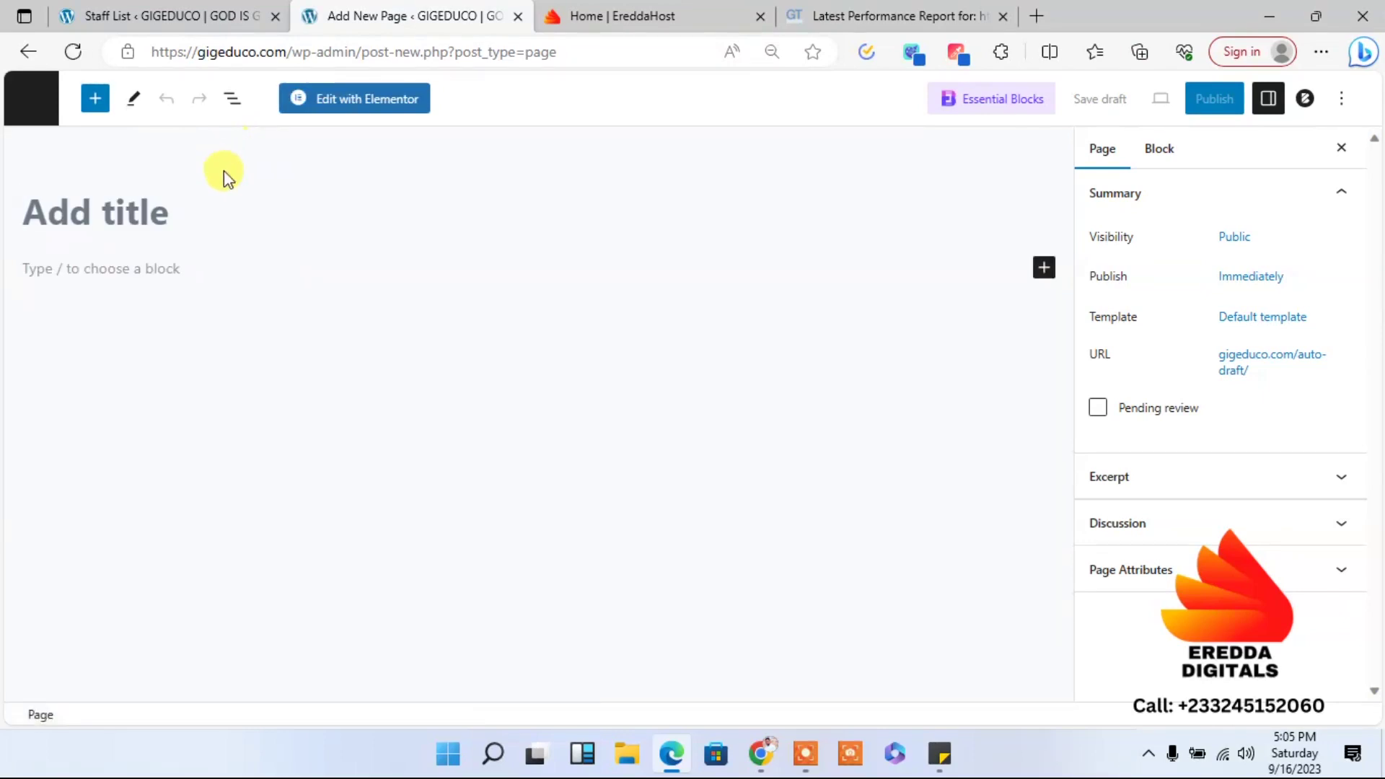
{"action": "type", "text": "St"}
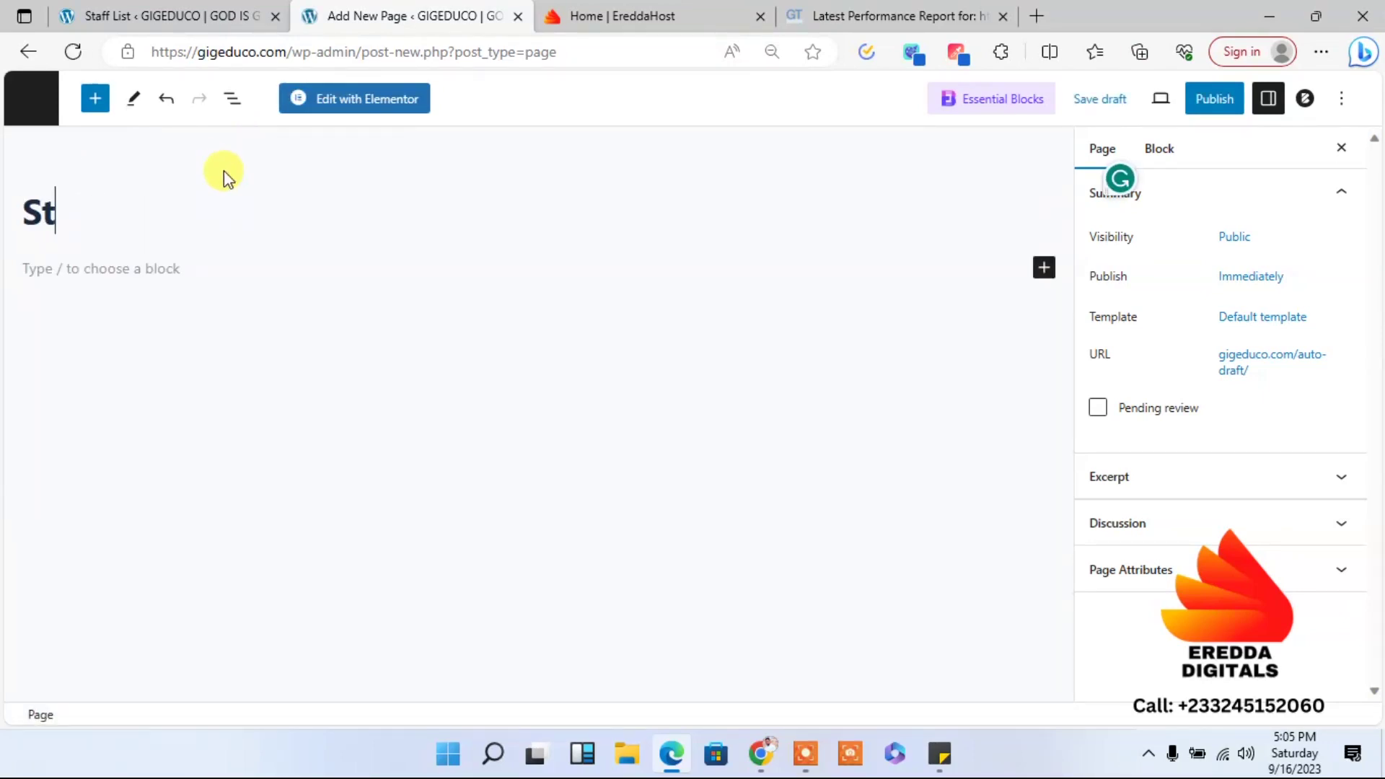
{"action": "type", "text": "udent"}
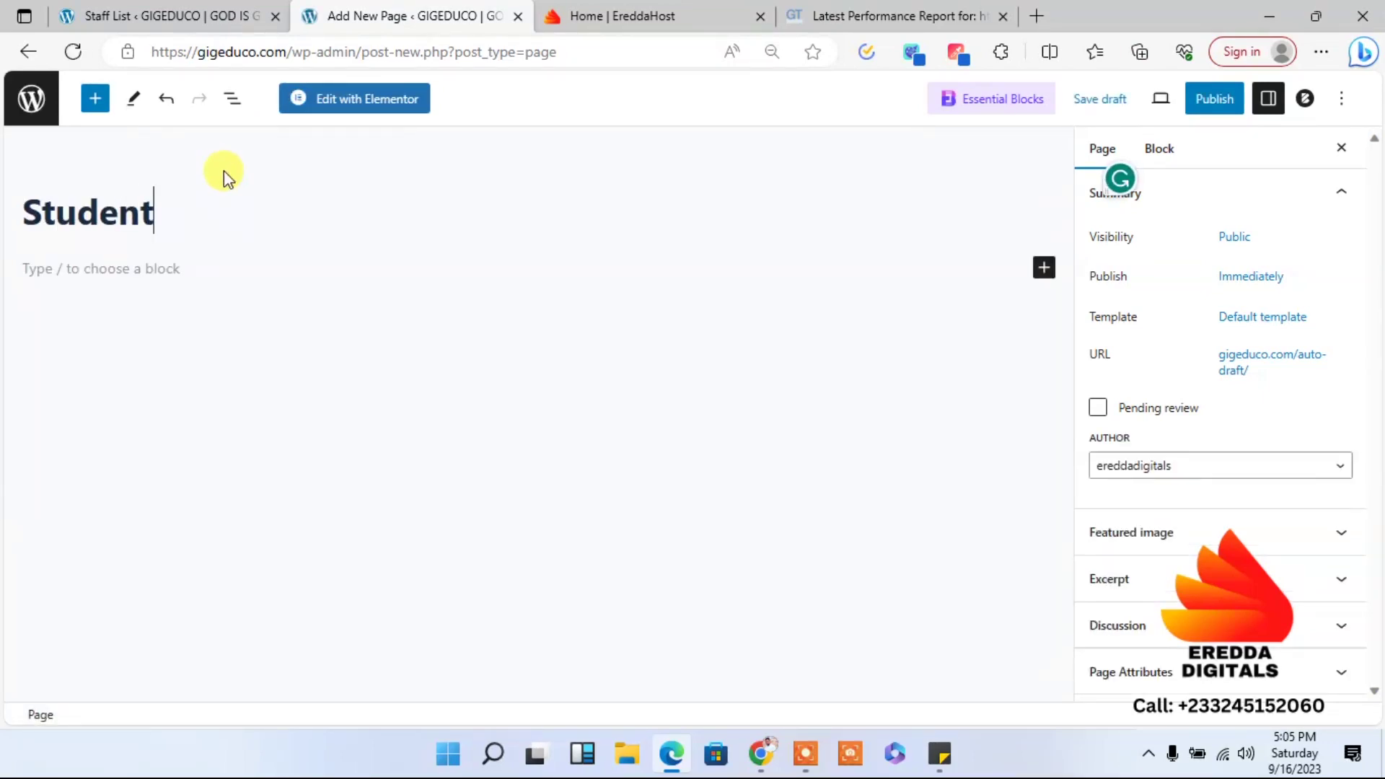
{"action": "type", "text": " Life"}
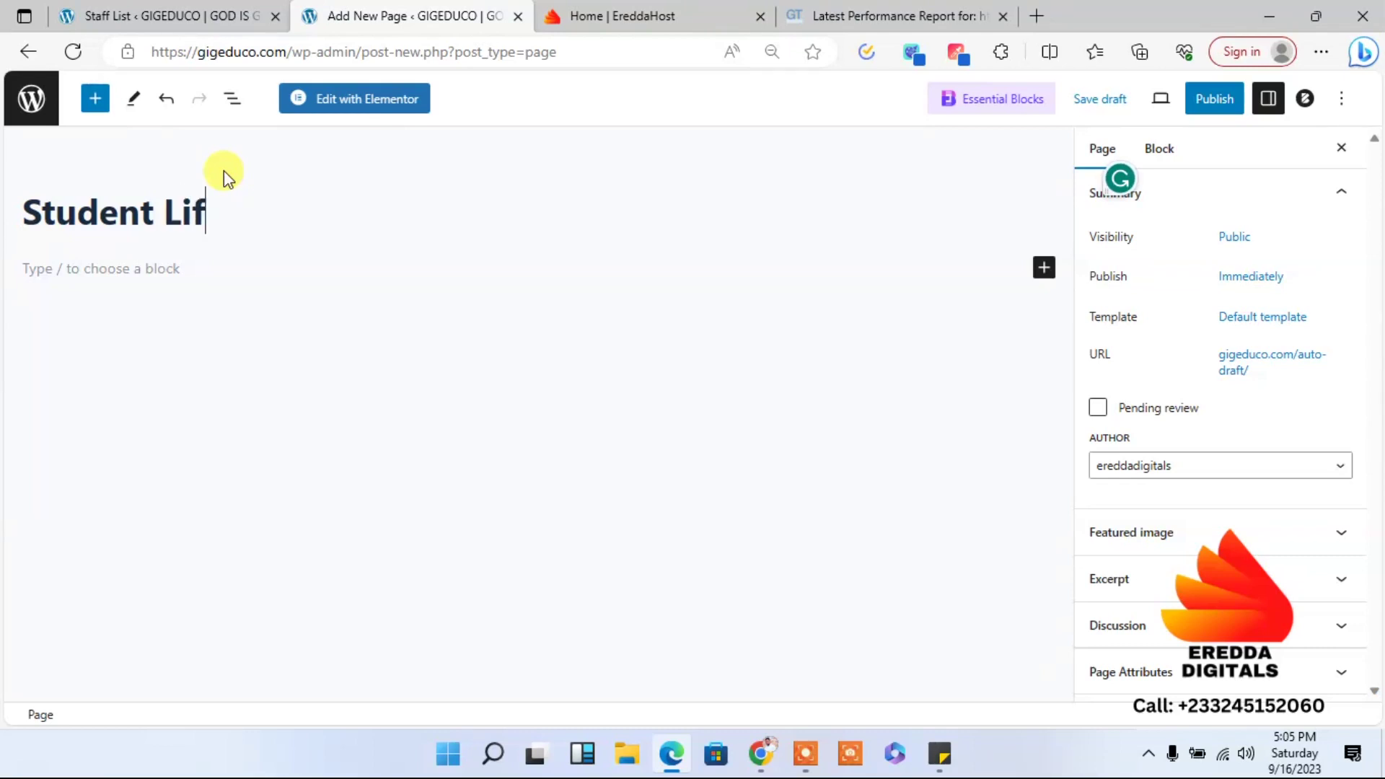
{"action": "left_click", "coordinate": [1202, 103]}
{"action": "left_click", "coordinate": [1183, 101]}
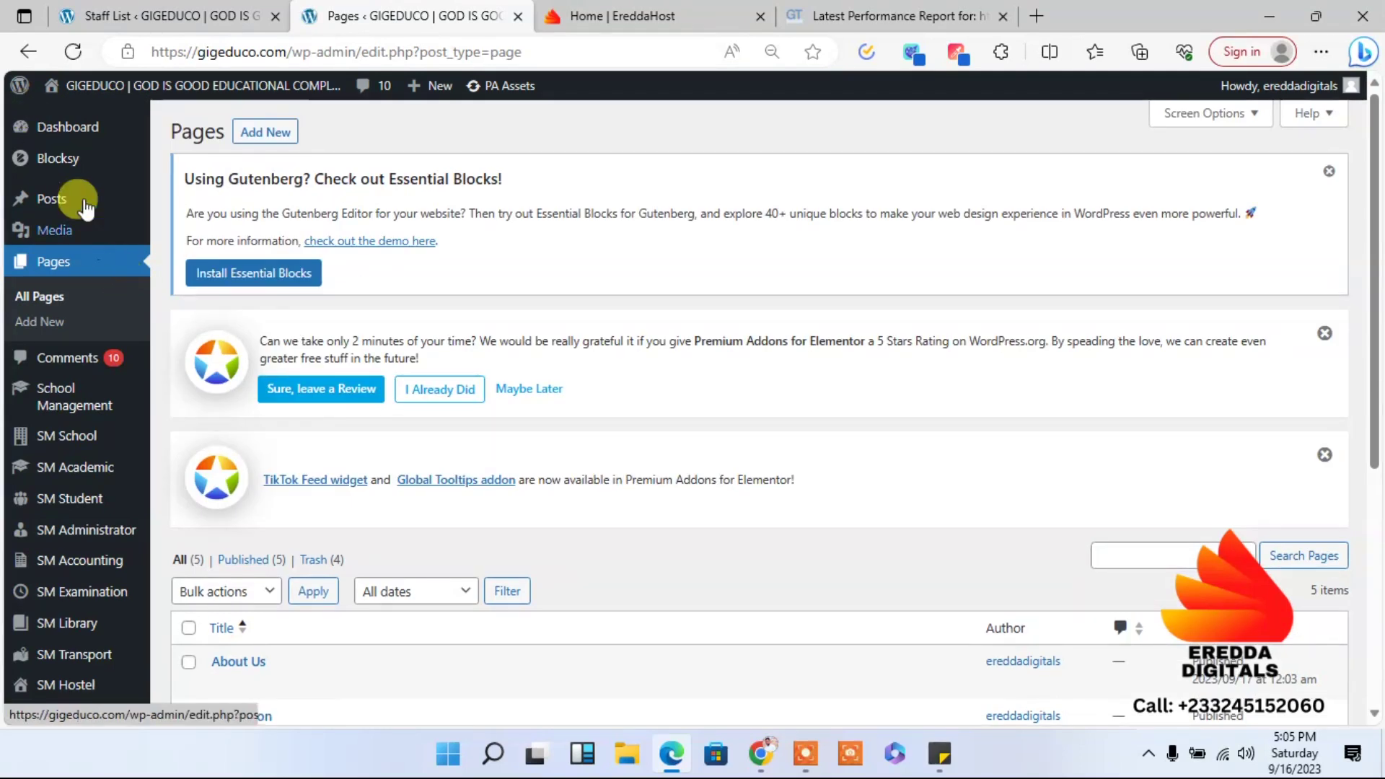
{"action": "left_click", "coordinate": [260, 136]}
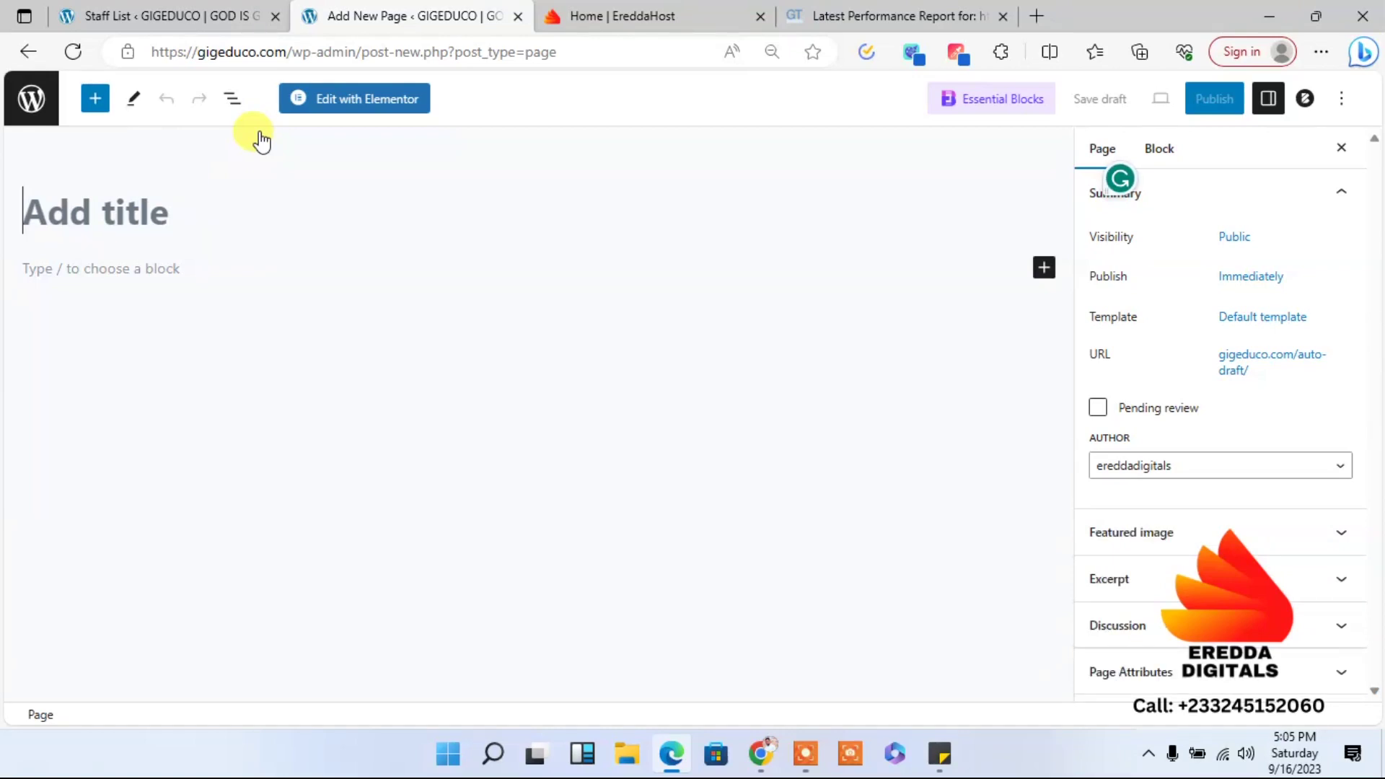
{"action": "type", "text": "Blog"}
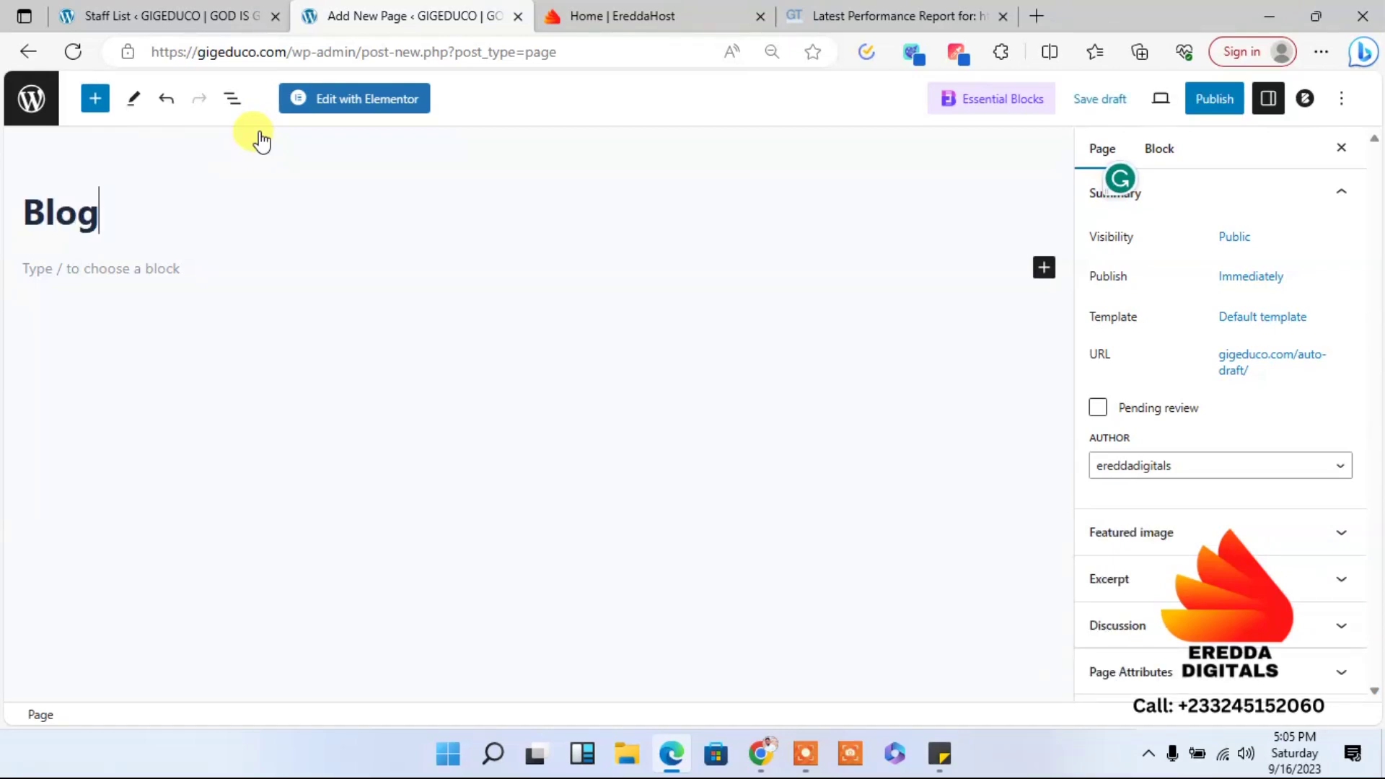
{"action": "key", "text": "BackSpace"}
{"action": "key", "text": "BackSpace"}
{"action": "key", "text": "BackSpace"}
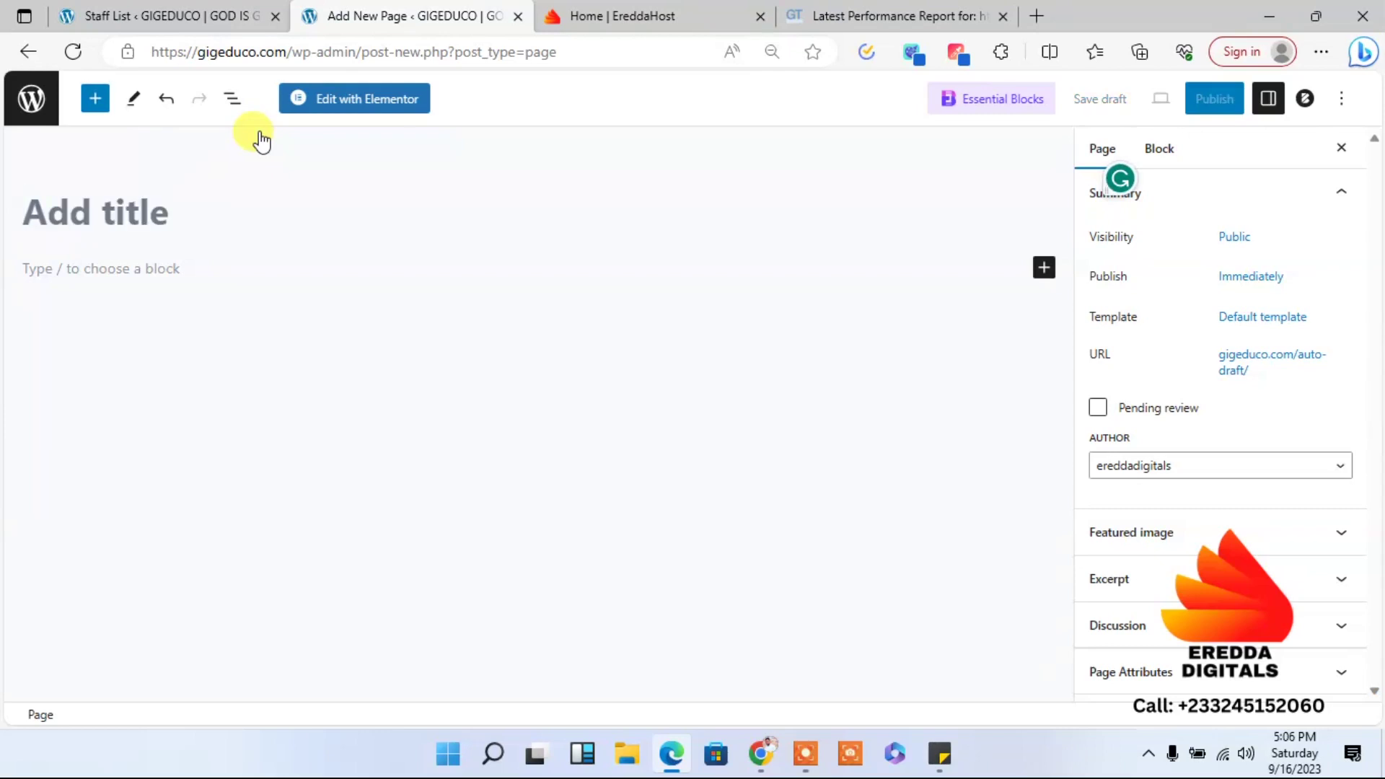
- Title the blank page "News and Media", publish it, and look over the list of all pages
{"action": "type", "text": "News and Media"}
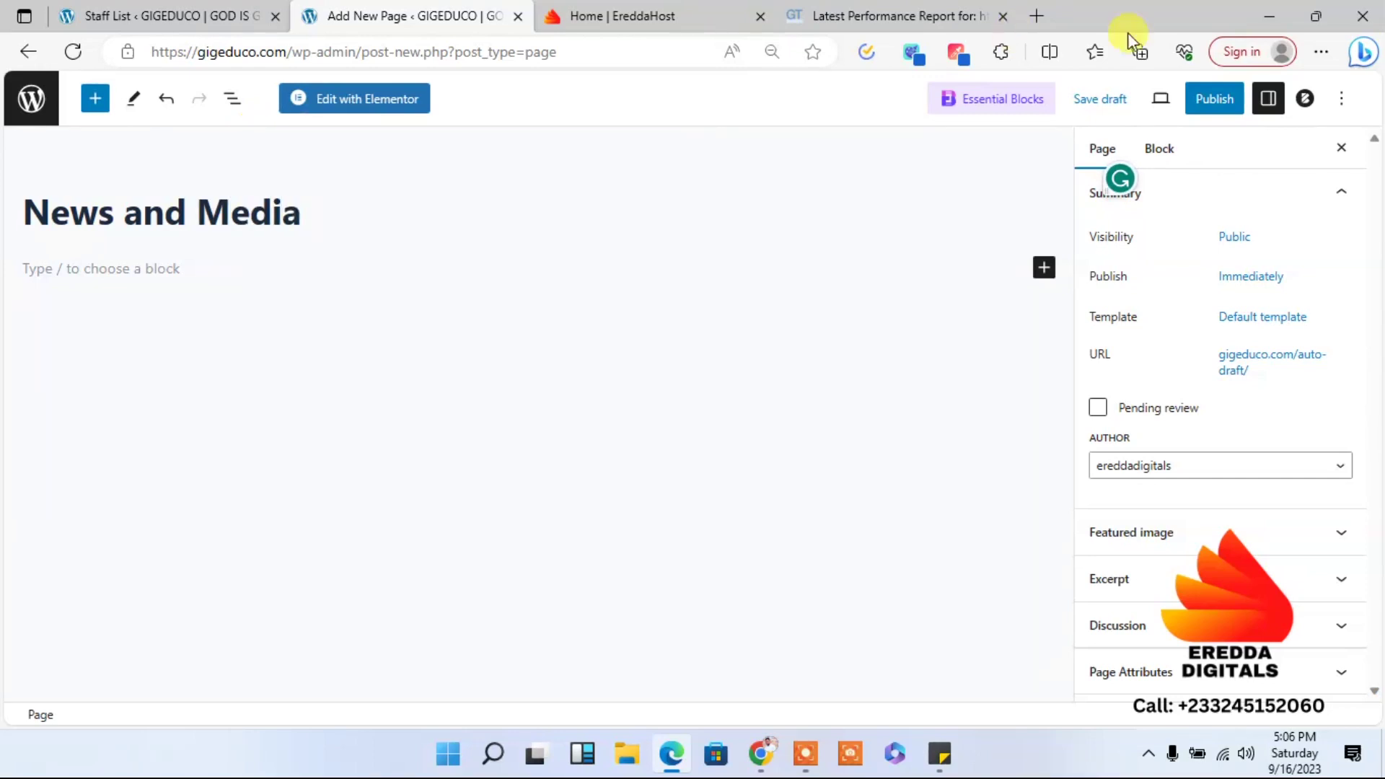
{"action": "left_click", "coordinate": [1215, 99]}
{"action": "left_click", "coordinate": [1216, 99]}
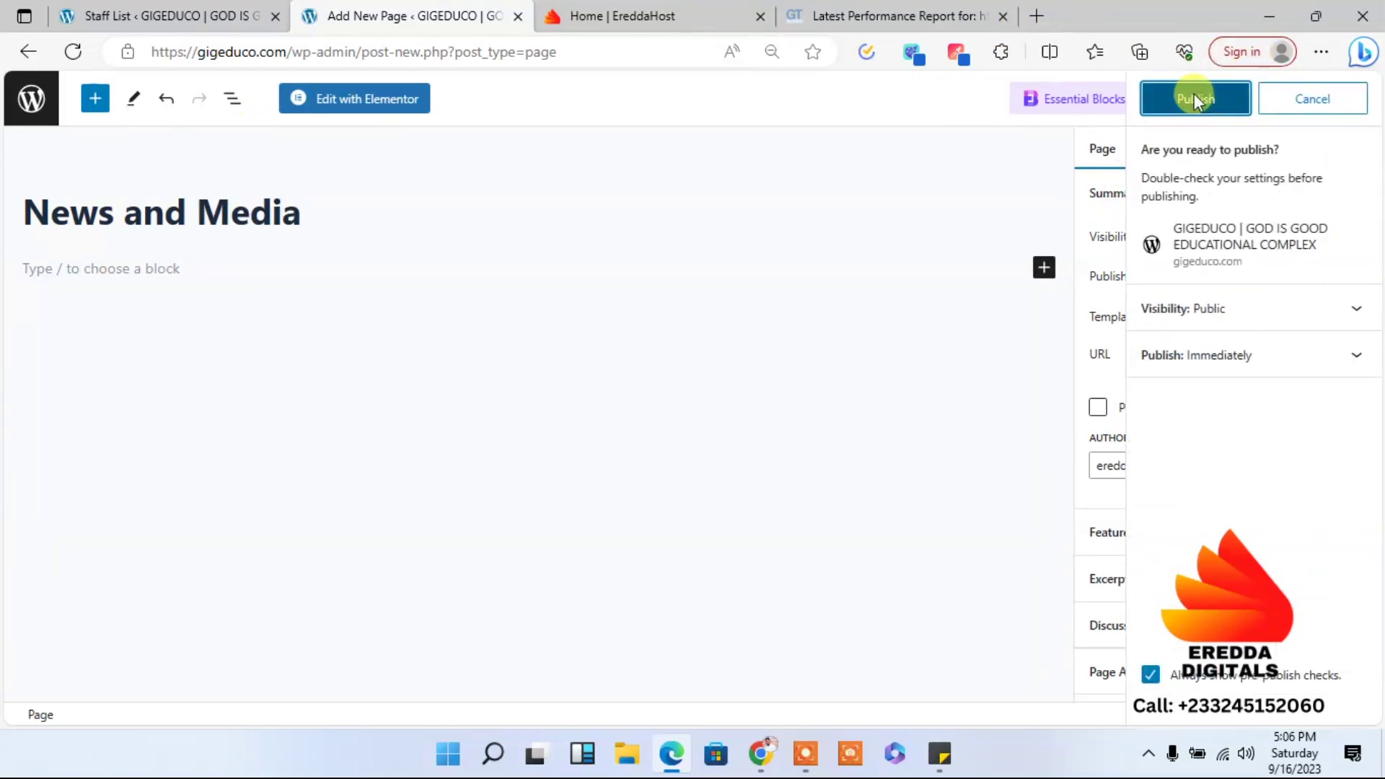
{"action": "left_click", "coordinate": [42, 114]}
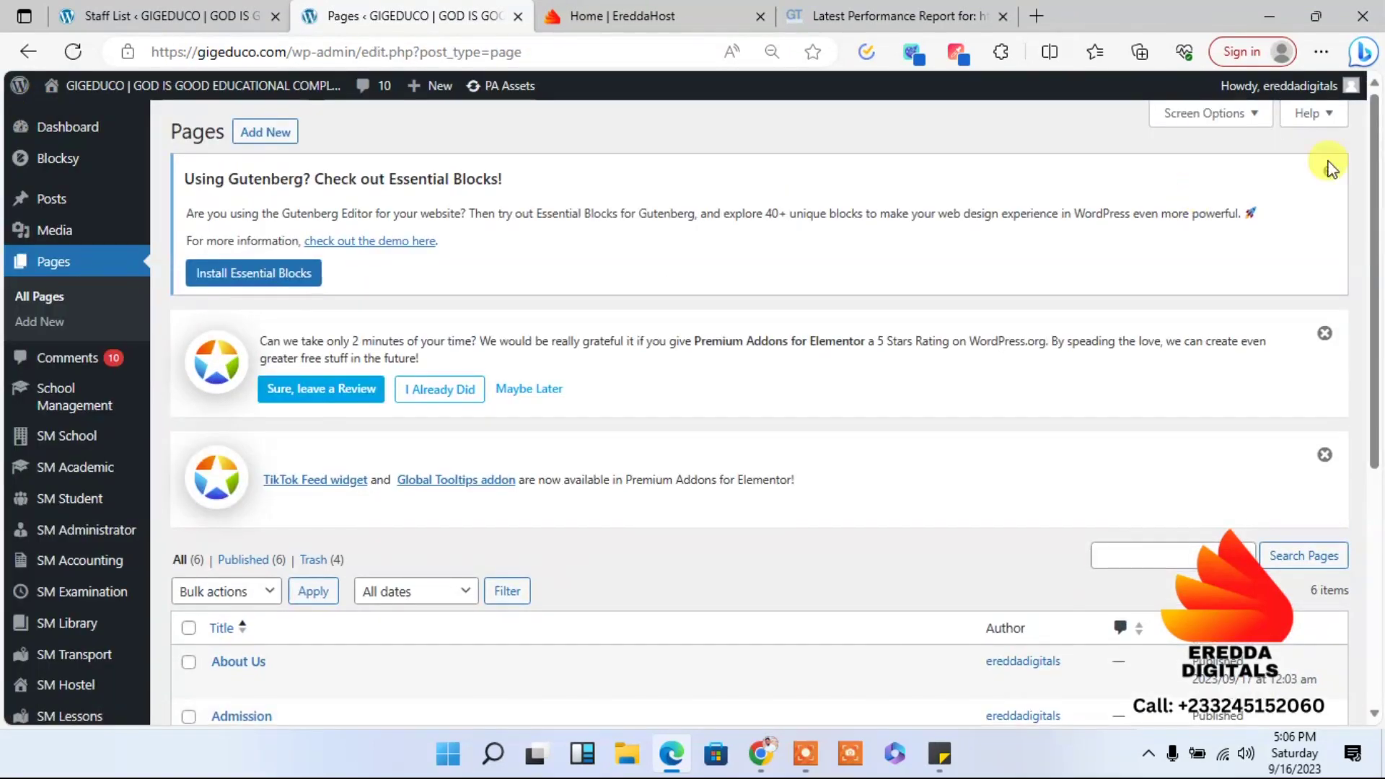
{"action": "left_click_drag", "start_coordinate": [1376, 150], "coordinate": [1377, 350]}
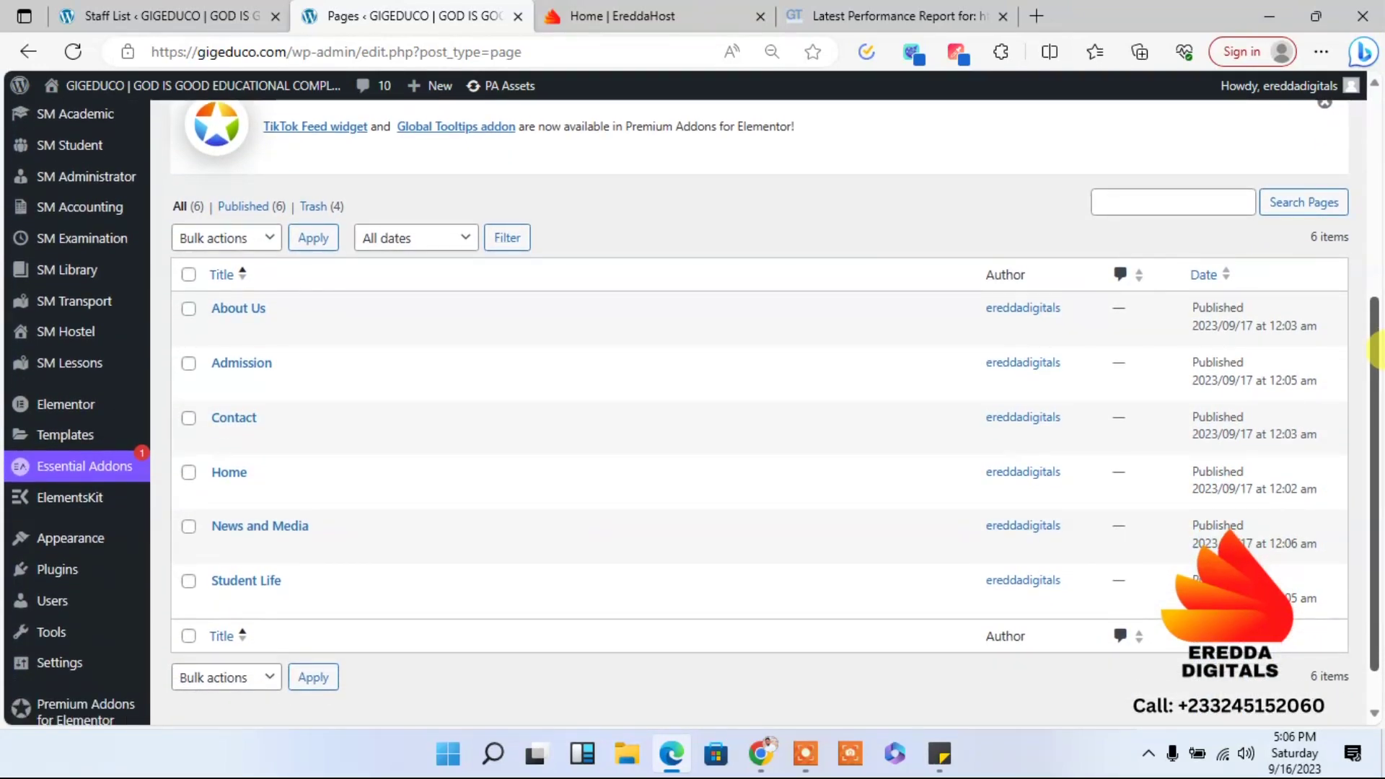
{"action": "left_click_drag", "start_coordinate": [1375, 350], "coordinate": [1323, 114]}
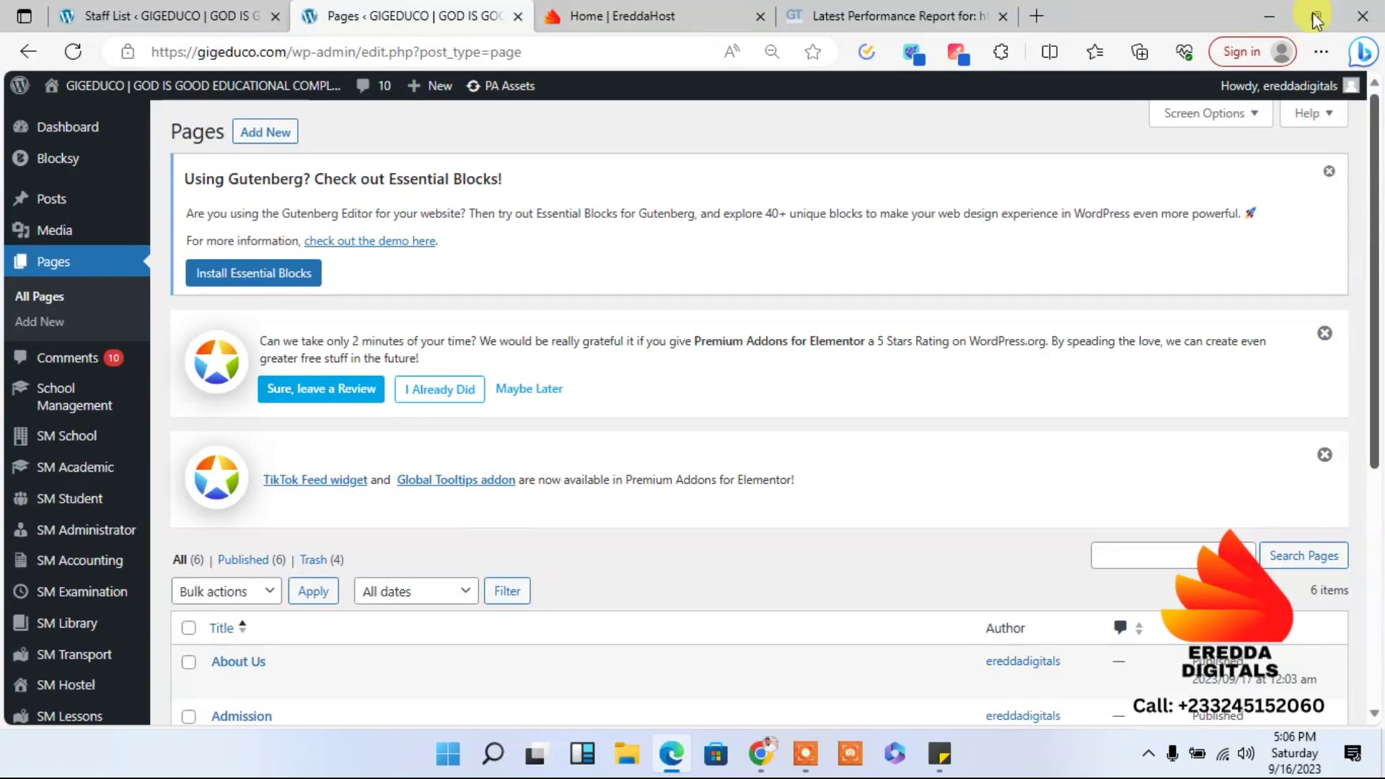
{"action": "mouse_move", "coordinate": [1315, 20]}
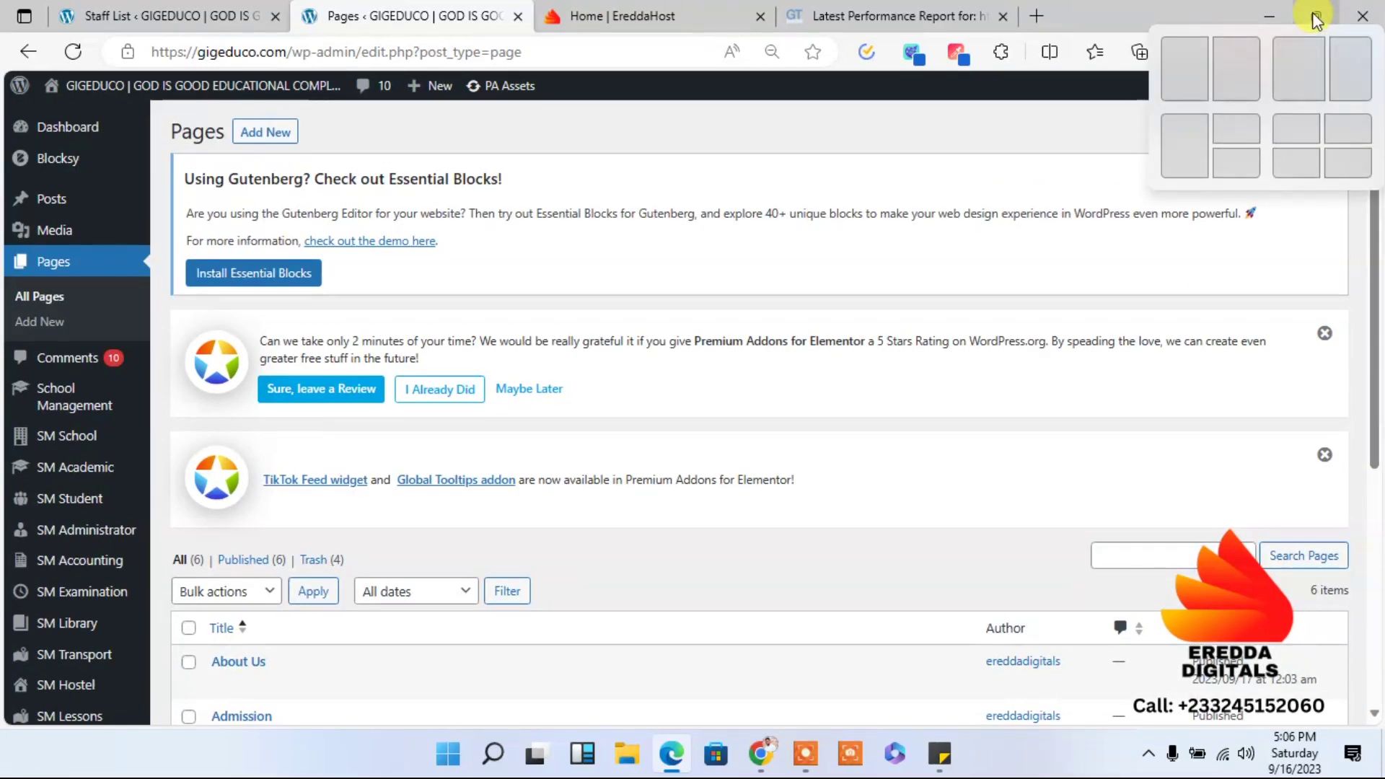
- Open the Shortcodes settings of SM School and copy the shortcode for the admission inquiry form
{"action": "left_click", "coordinate": [144, 15]}
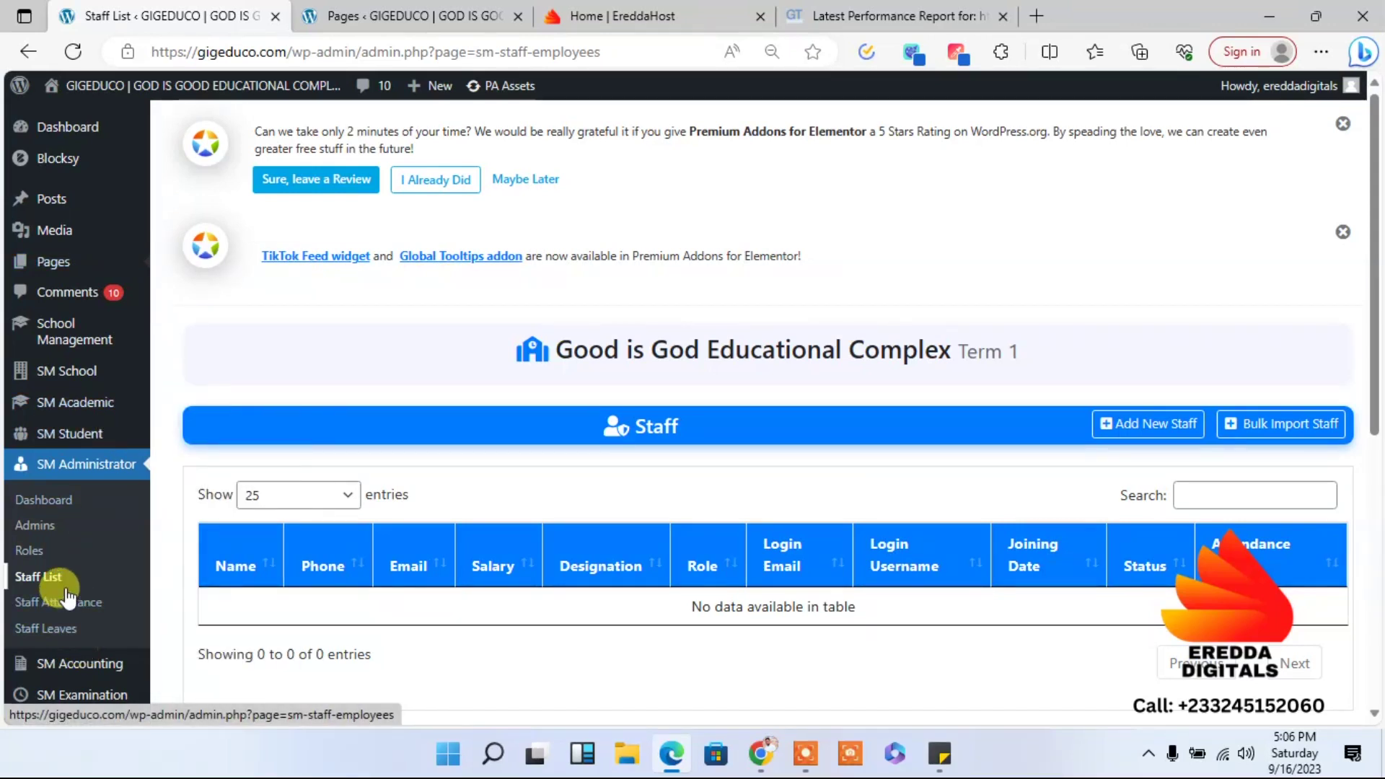
{"action": "mouse_move", "coordinate": [96, 428]}
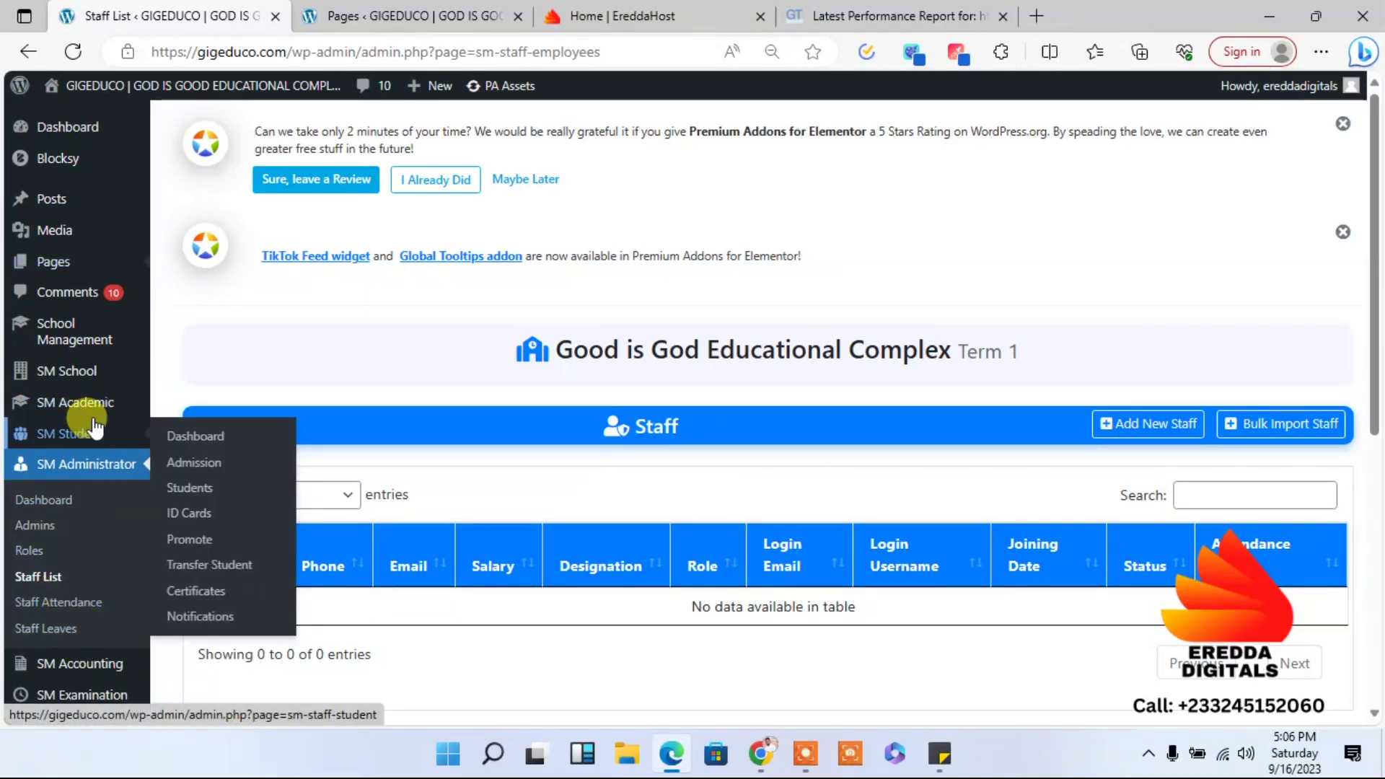
{"action": "mouse_move", "coordinate": [81, 377]}
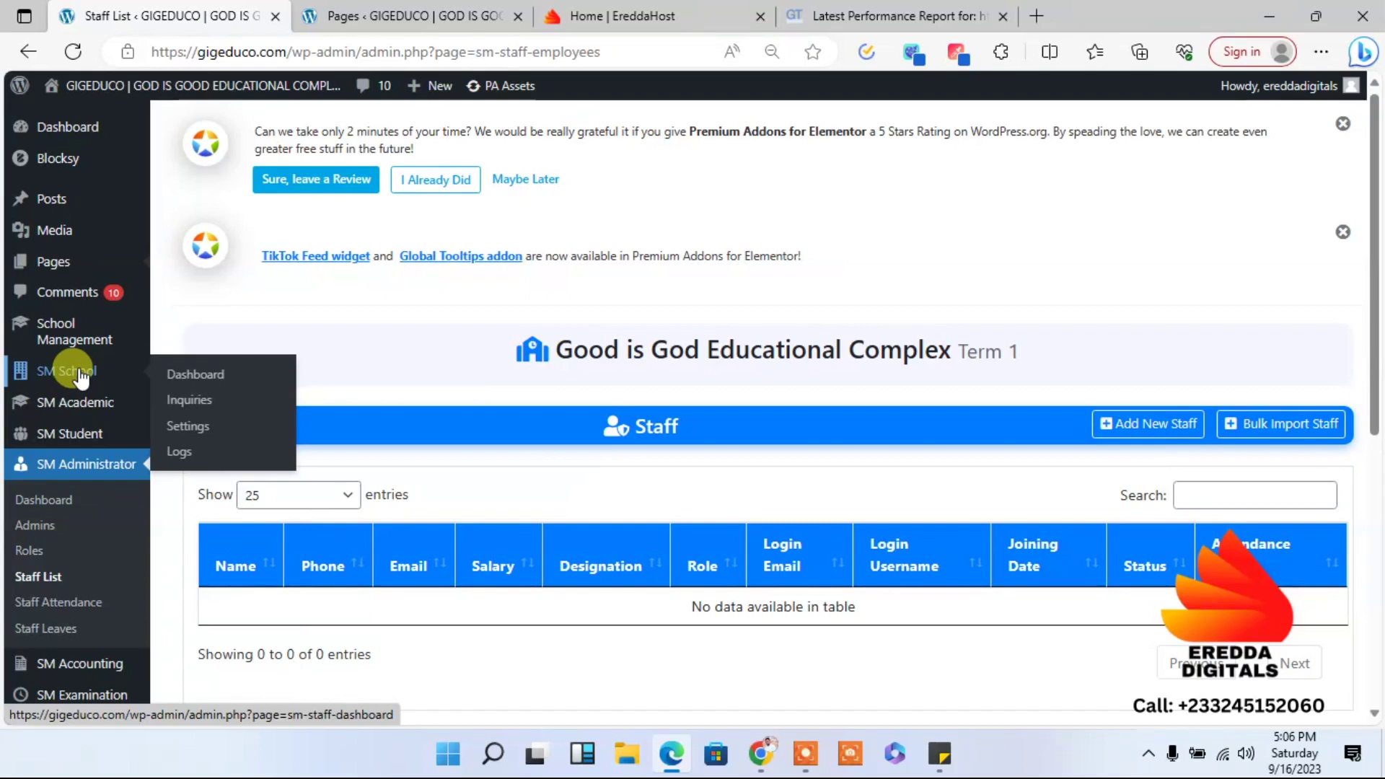
{"action": "left_click", "coordinate": [182, 430]}
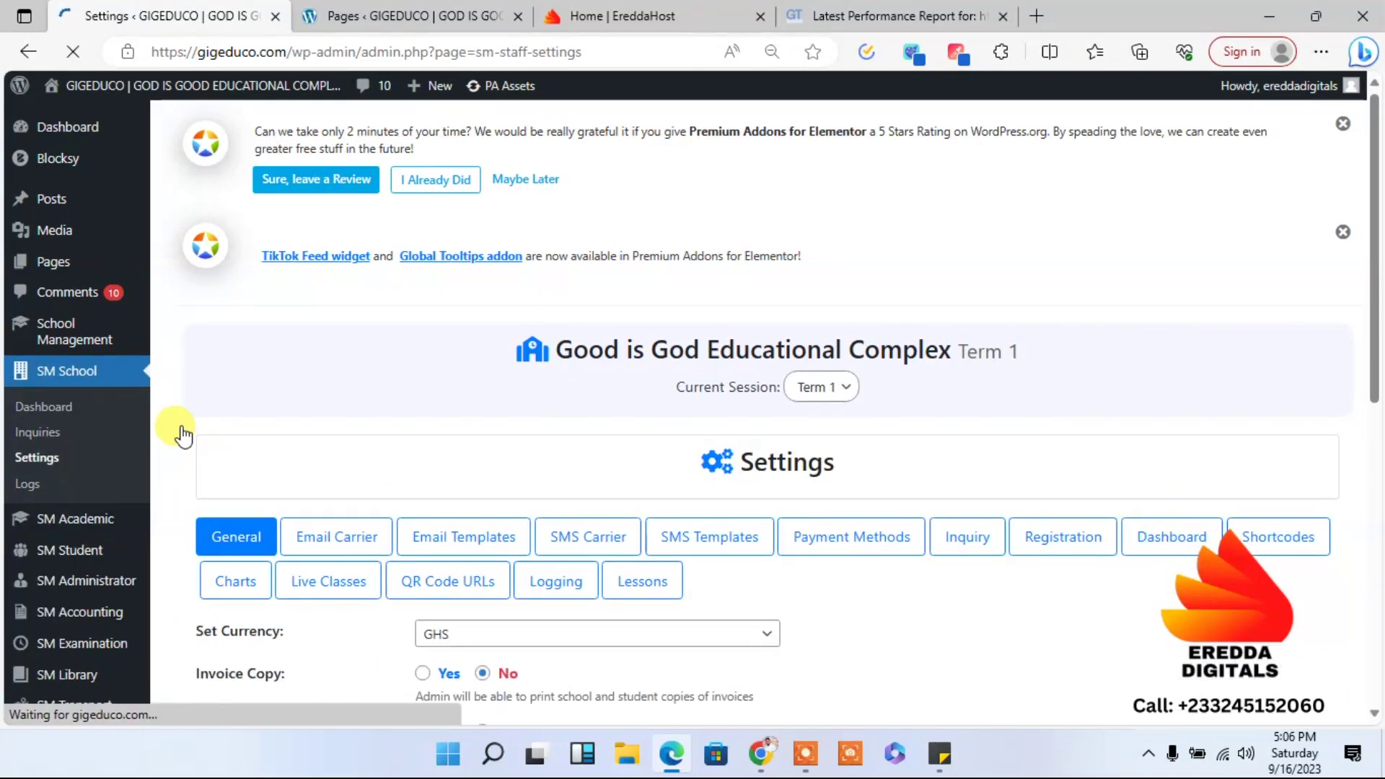
{"action": "scroll", "coordinate": [1361, 272], "scroll_direction": "down", "scroll_amount": 3}
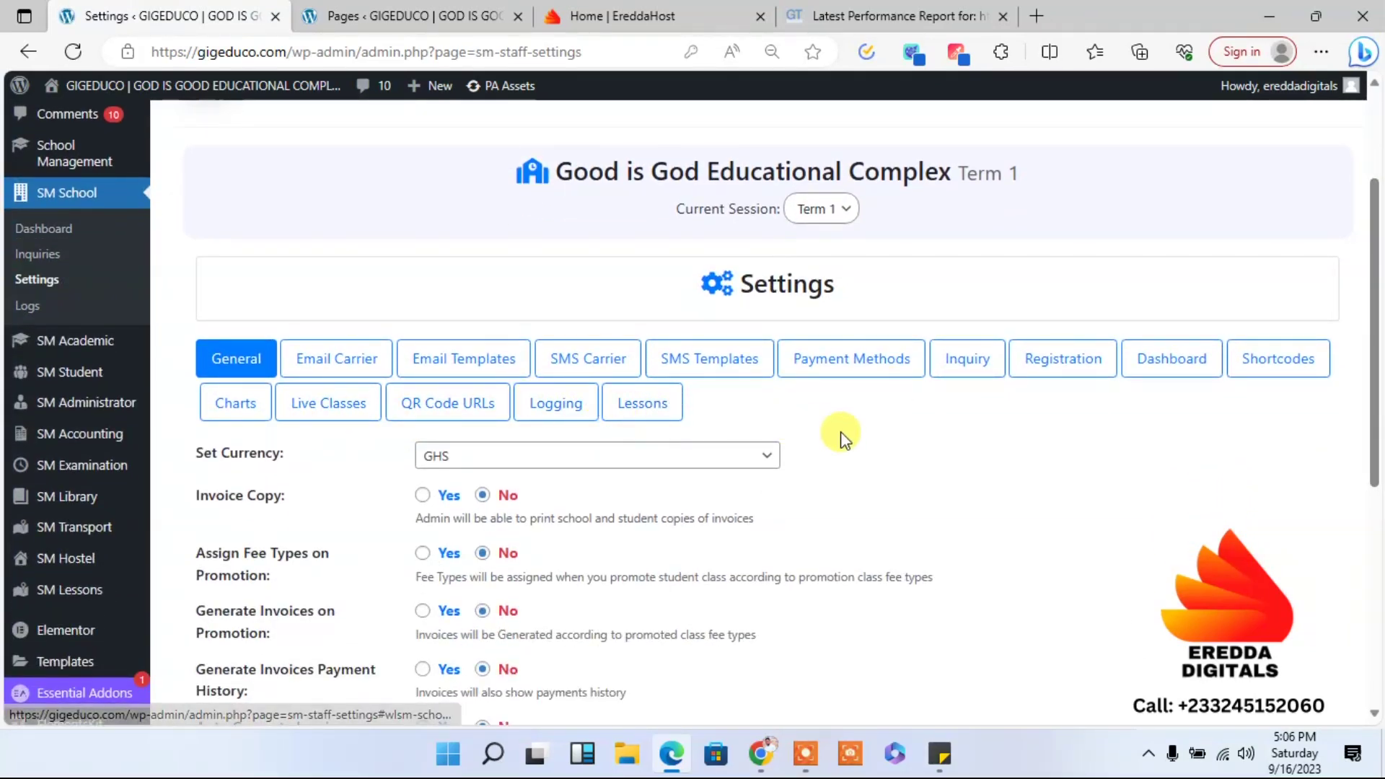
{"action": "left_click", "coordinate": [1248, 361]}
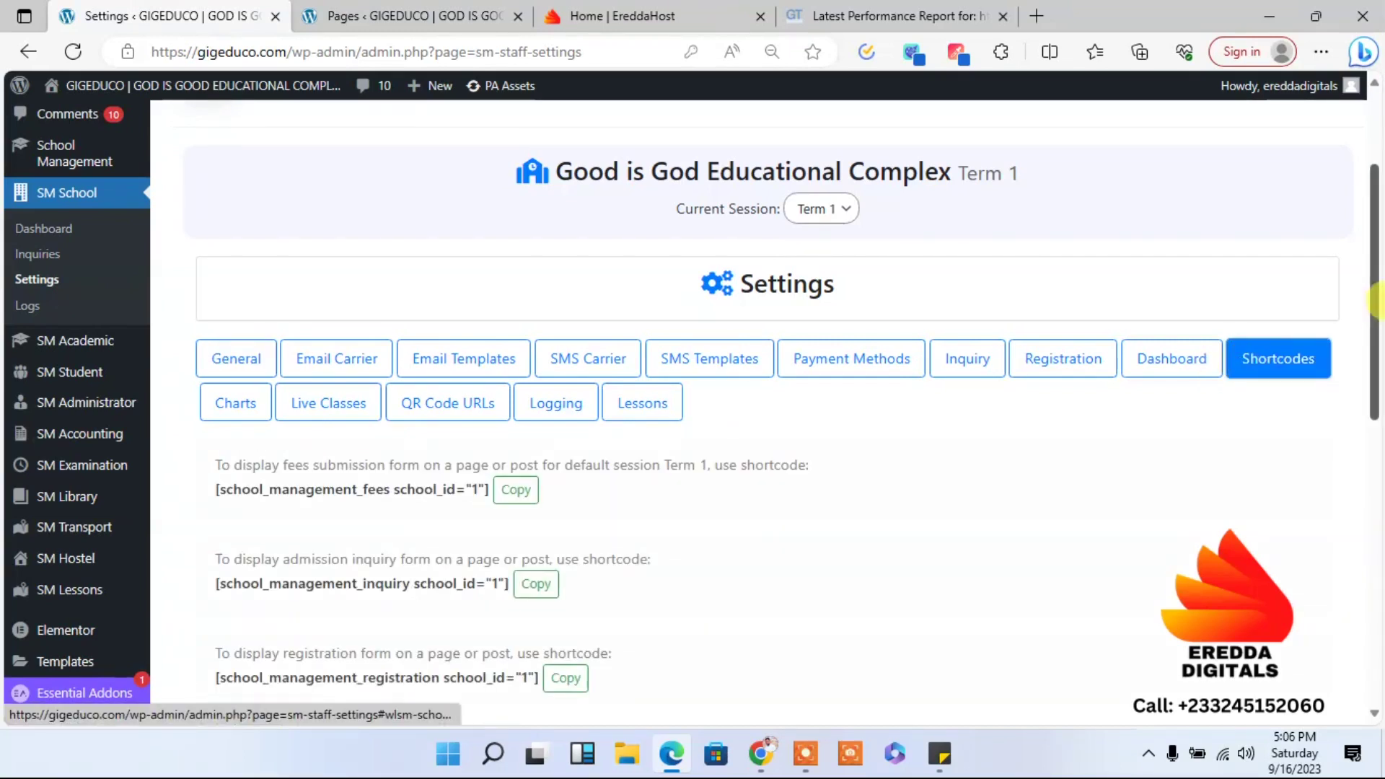
{"action": "scroll", "coordinate": [1379, 288], "scroll_direction": "down", "scroll_amount": 2}
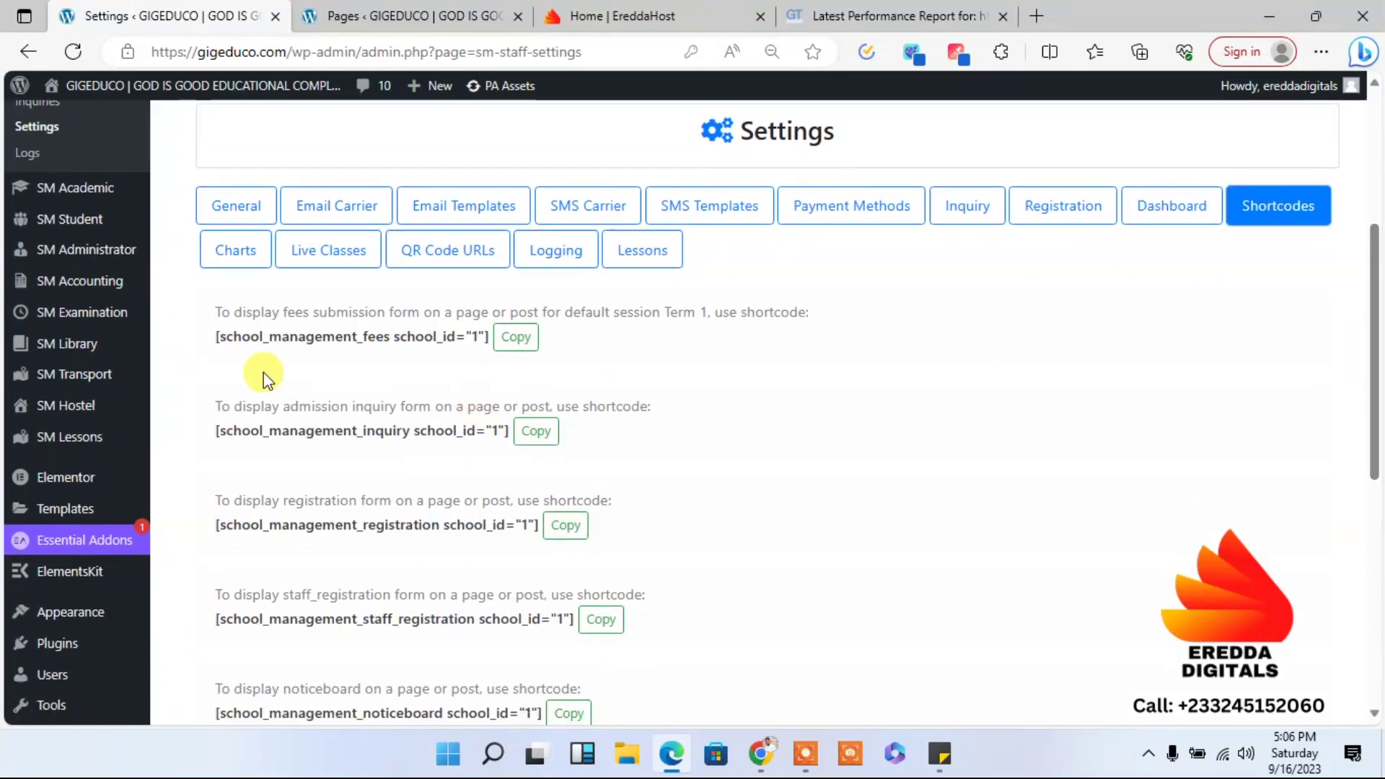
{"action": "left_click", "coordinate": [535, 431]}
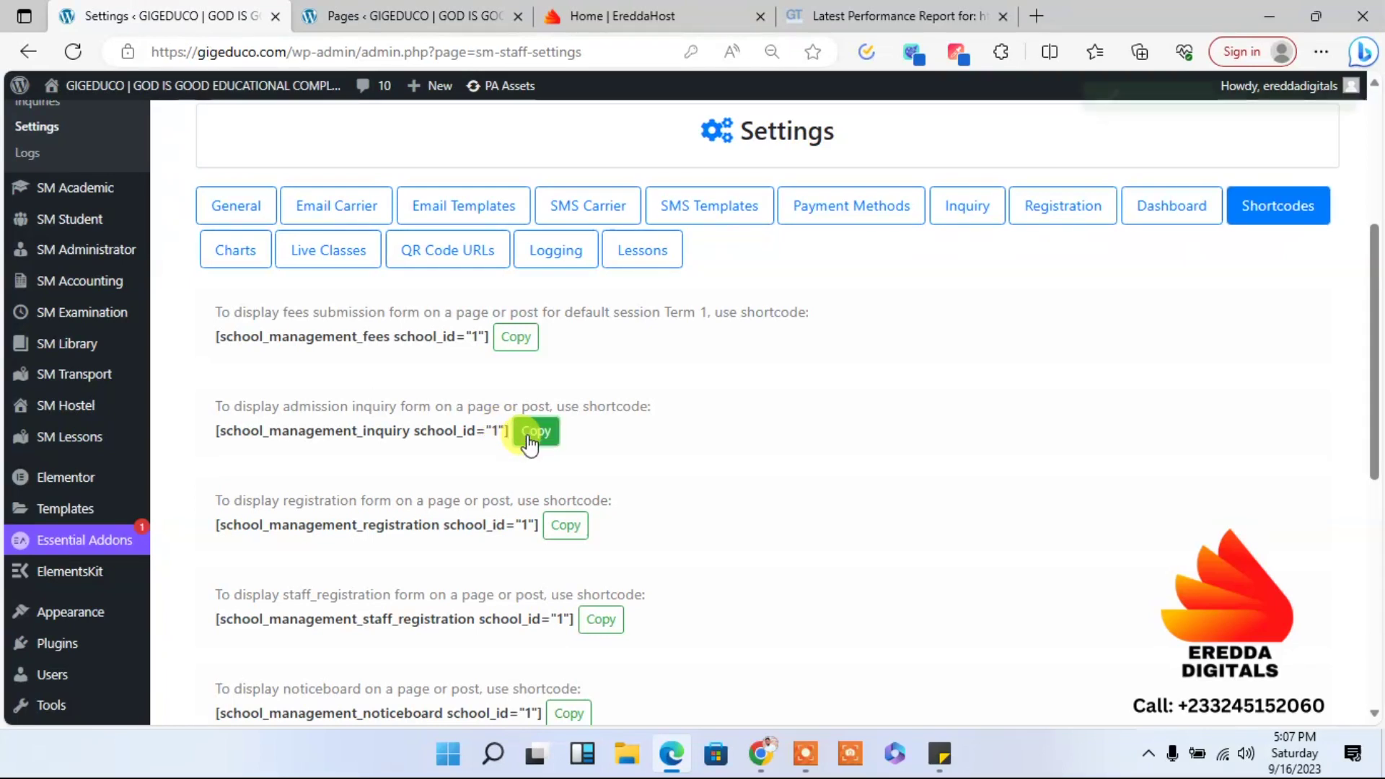
- Add a new page titled "Inquiry" and insert the shortcode [school_management_inquiry school_id="1"] as its content
{"action": "left_click", "coordinate": [420, 12]}
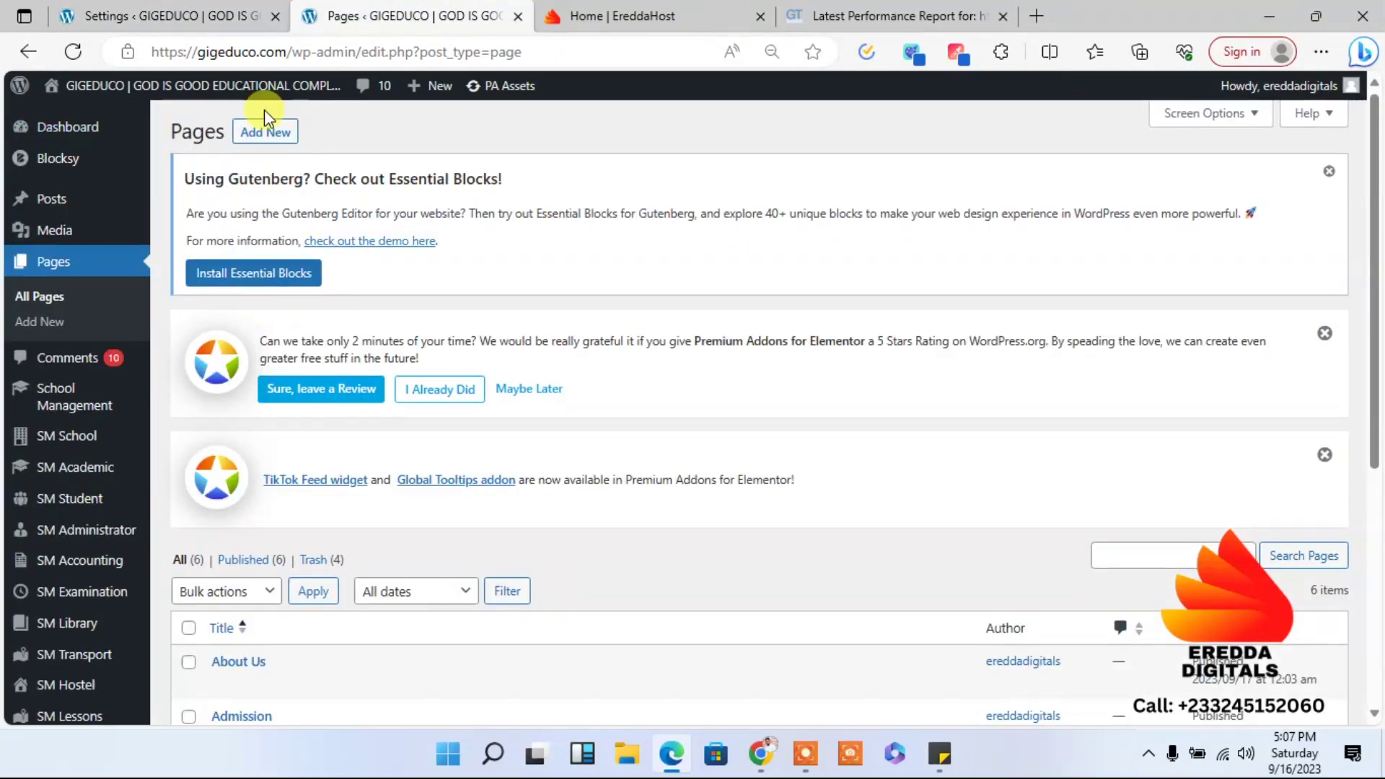
{"action": "left_click", "coordinate": [260, 141]}
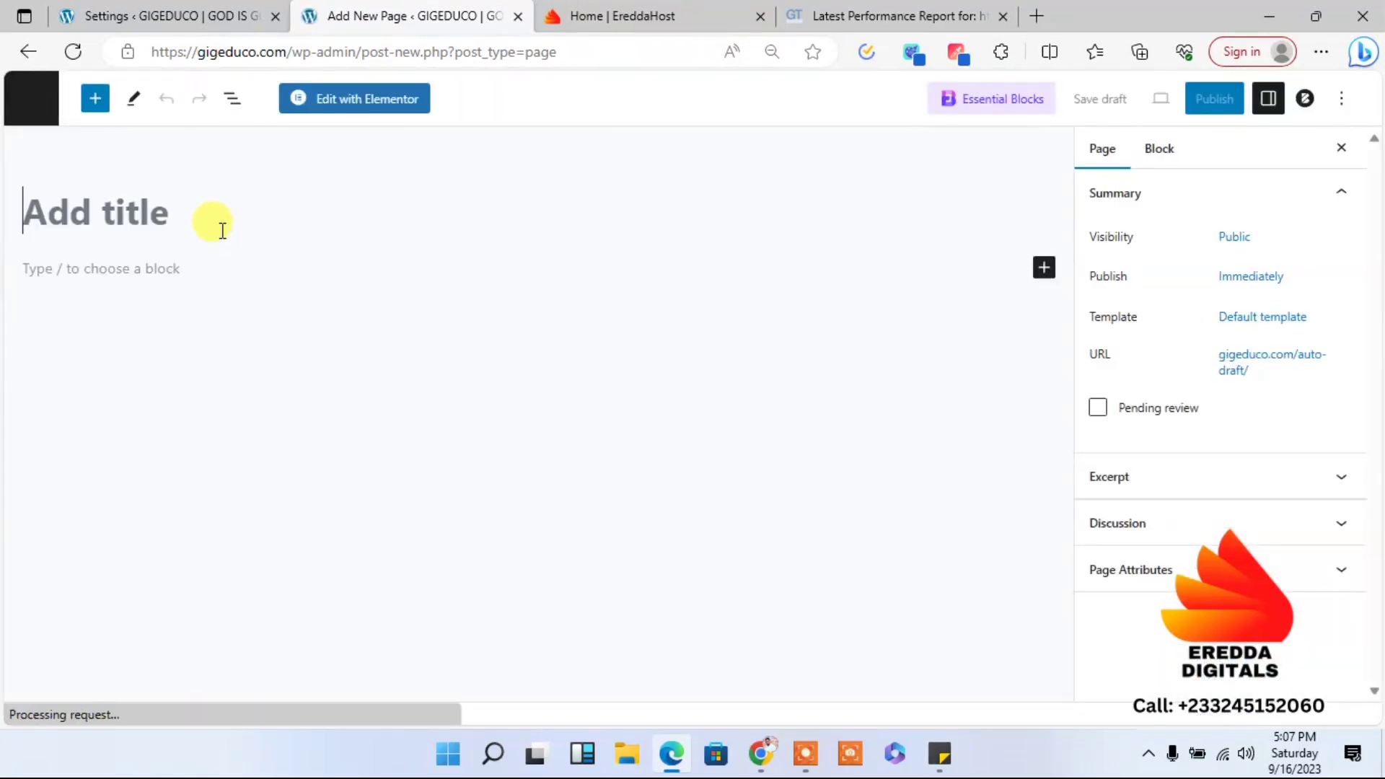
{"action": "type", "text": "In"}
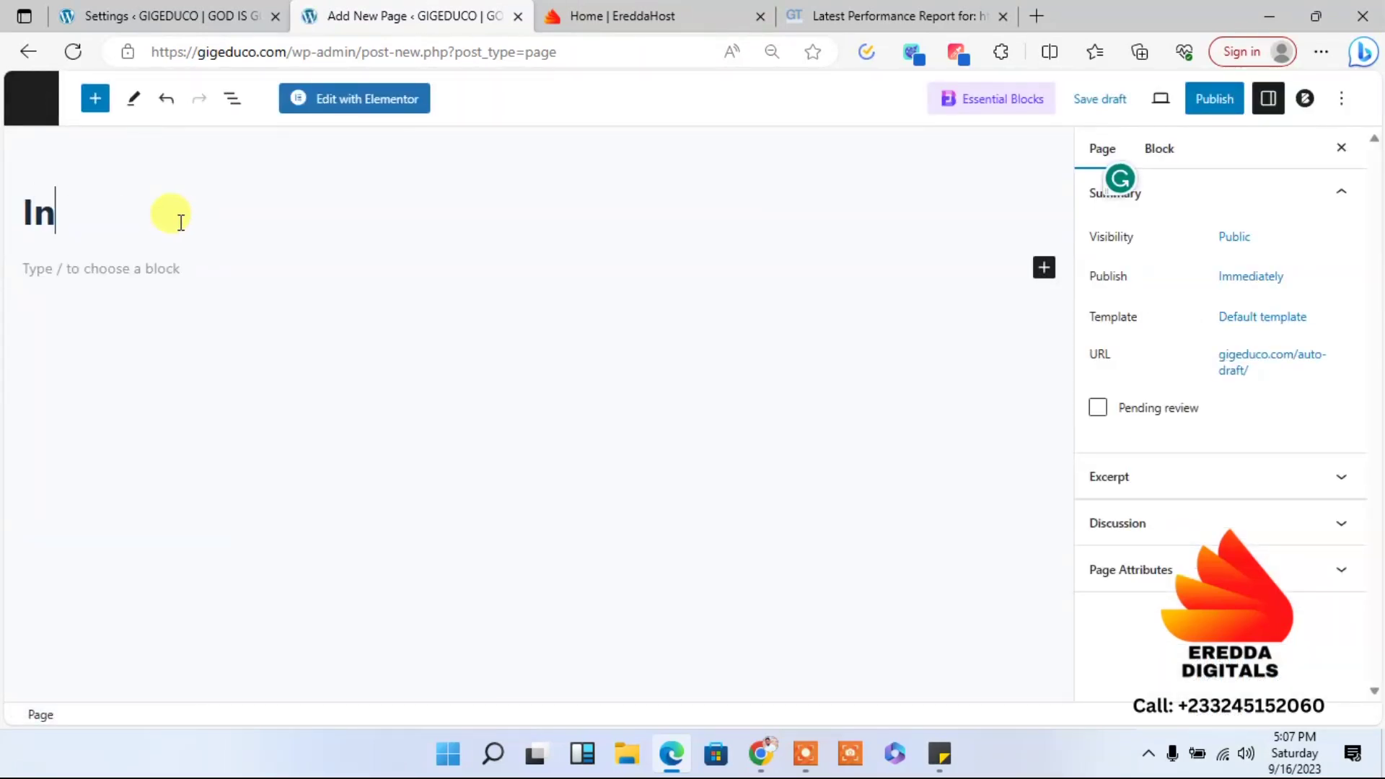
{"action": "type", "text": "quiri"}
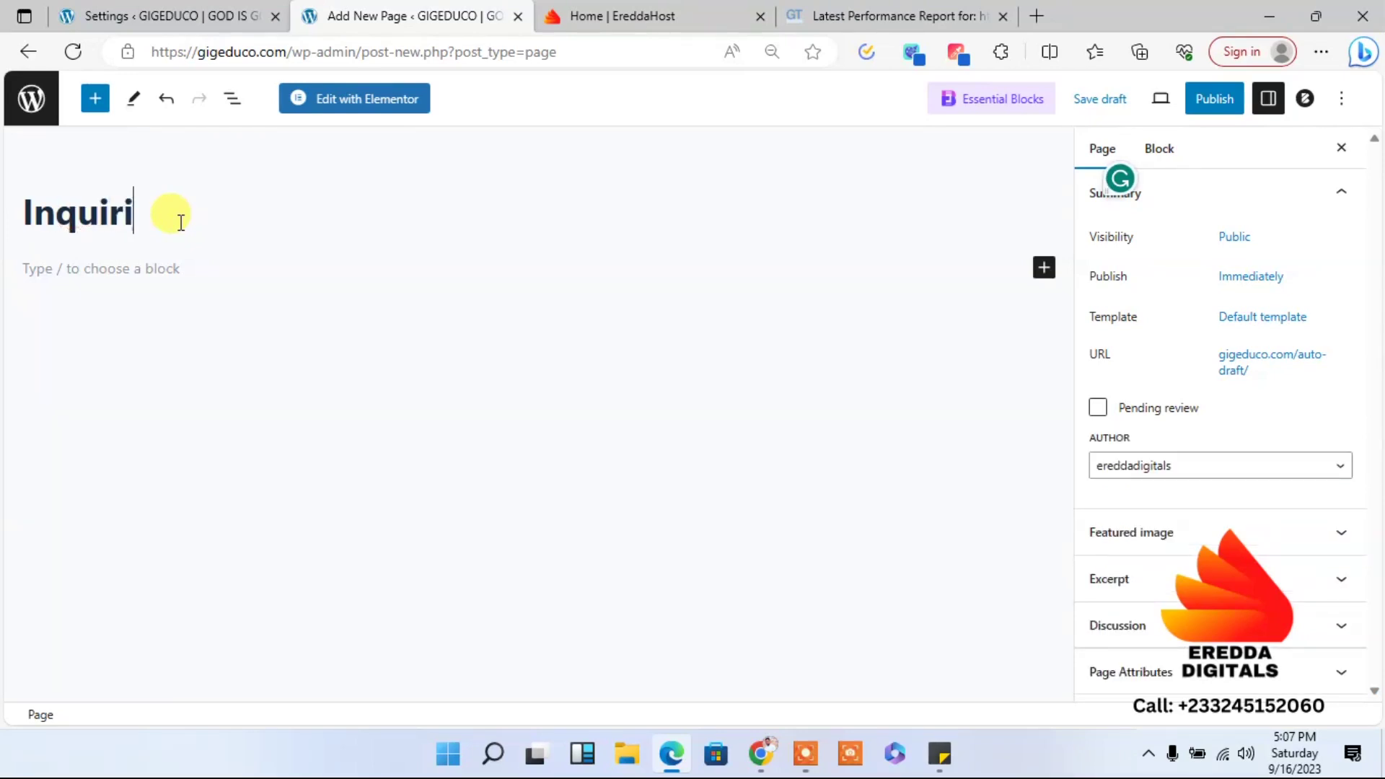
{"action": "type", "text": "es"}
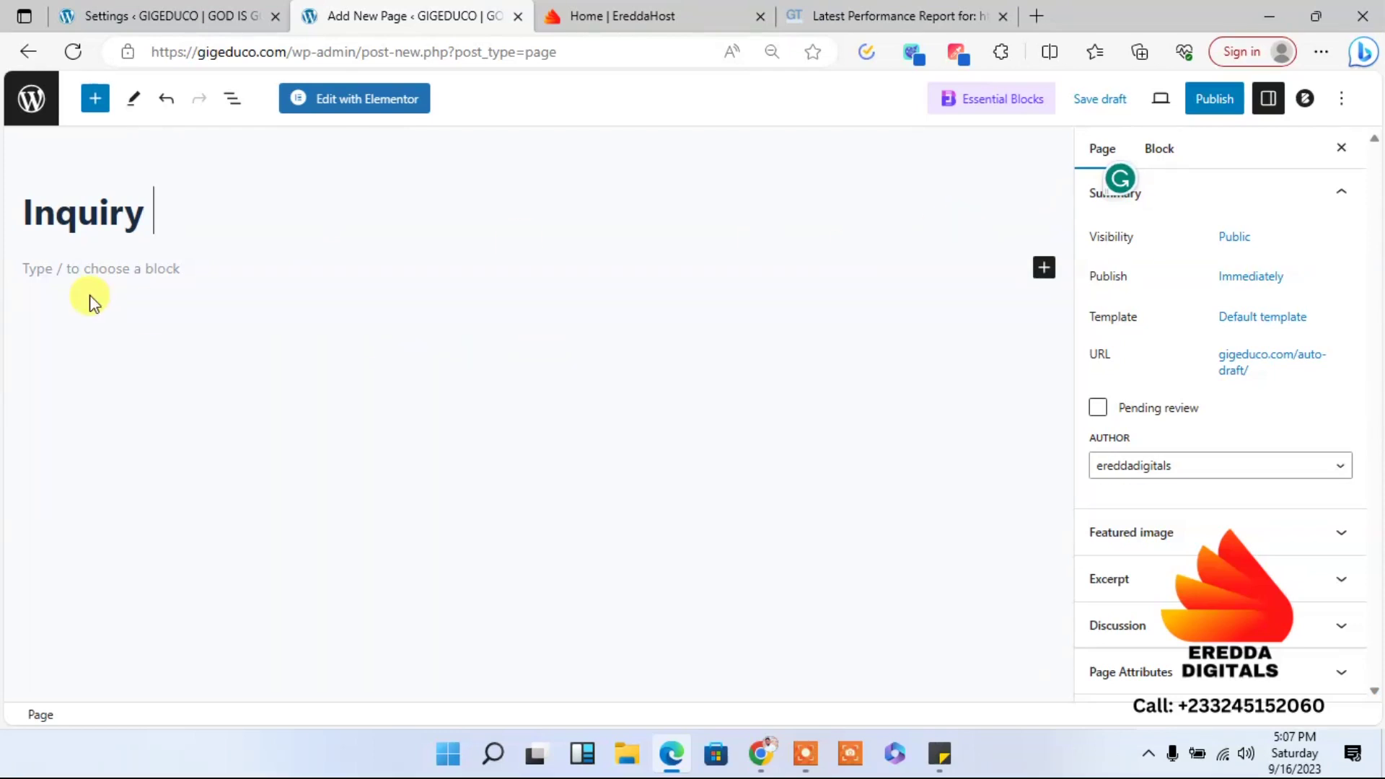
{"action": "left_click", "coordinate": [161, 273]}
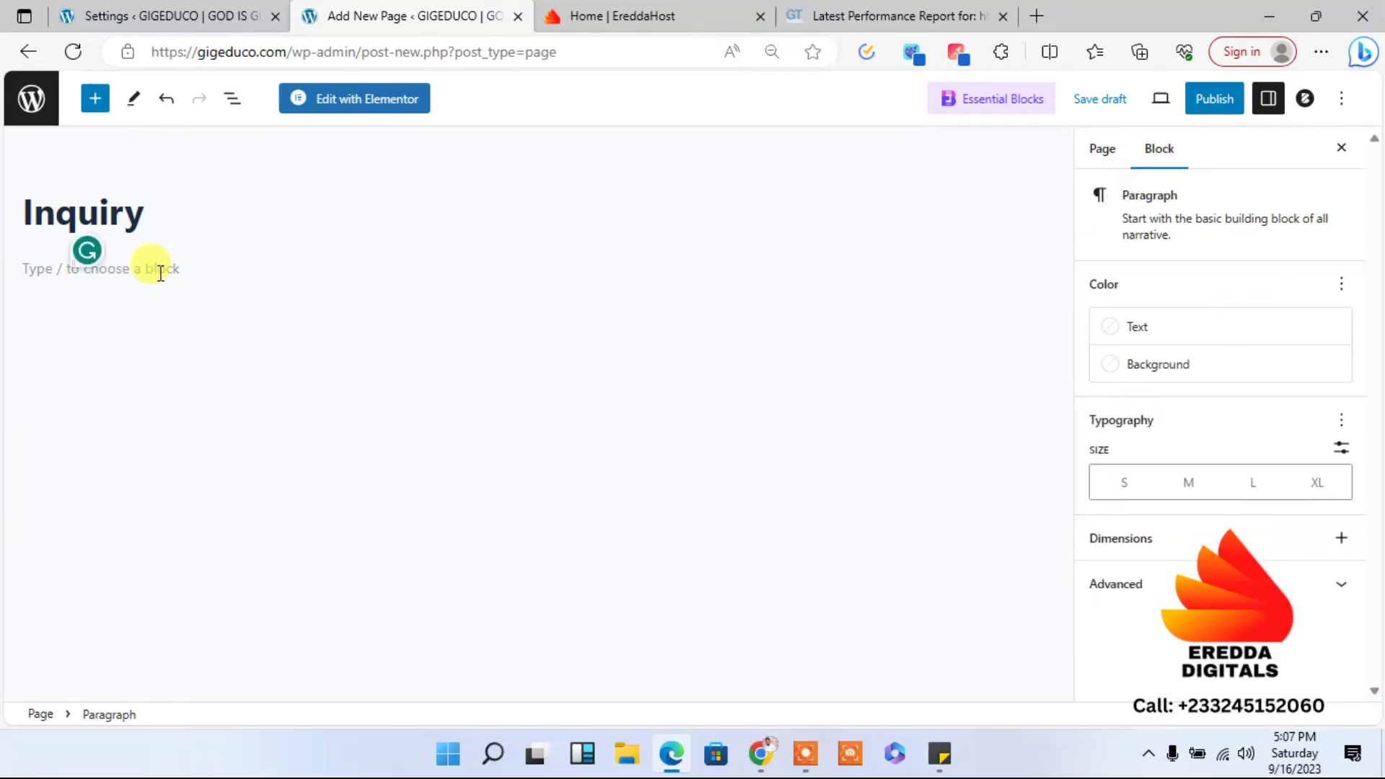
{"action": "key", "text": "ctrl+v"}
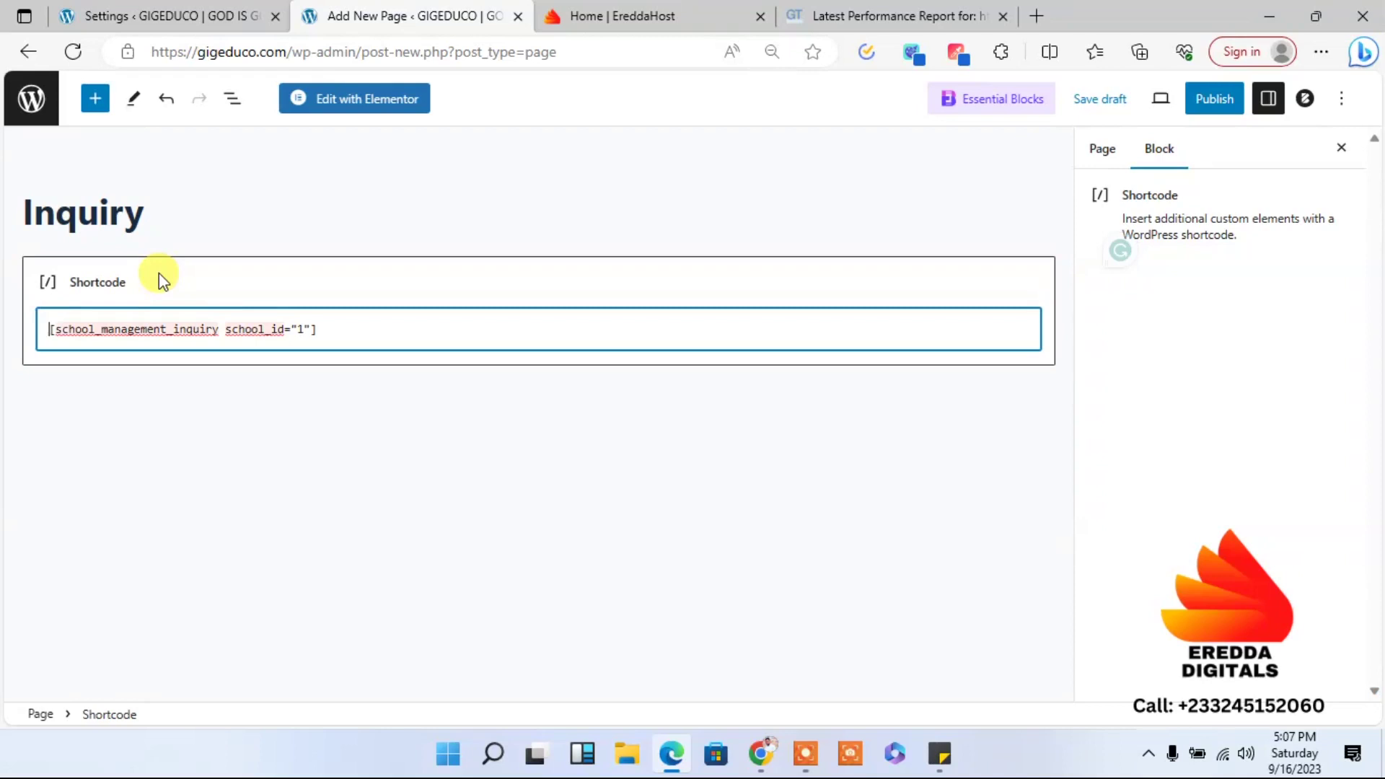
- Copy the fees submission form shortcode from the school settings and return to the Inquiry page
{"action": "left_click", "coordinate": [265, 10]}
{"action": "left_click", "coordinate": [516, 337]}
{"action": "left_click", "coordinate": [426, 10]}
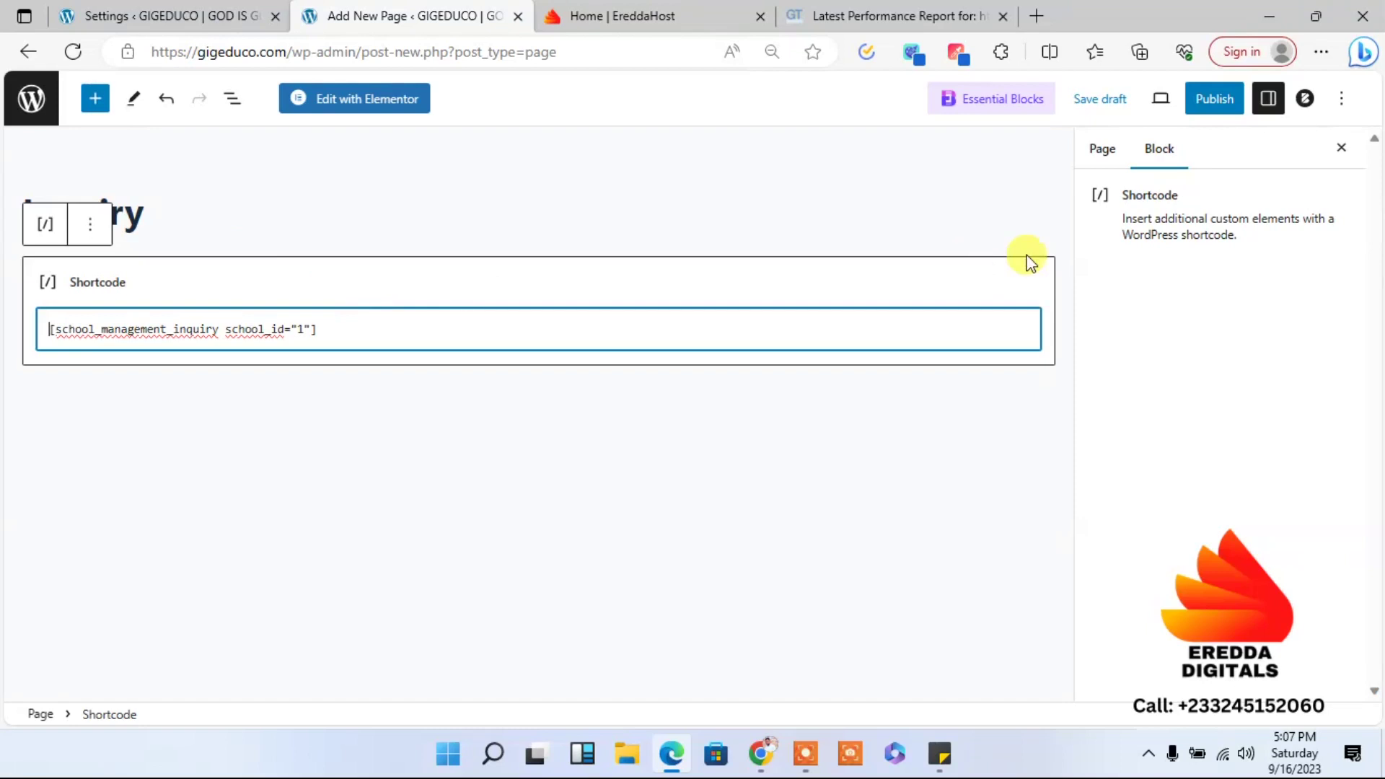
- Publish the Inquiry page and view its admission inquiry form on the live site
{"action": "left_click", "coordinate": [1215, 98]}
{"action": "left_click", "coordinate": [1215, 99]}
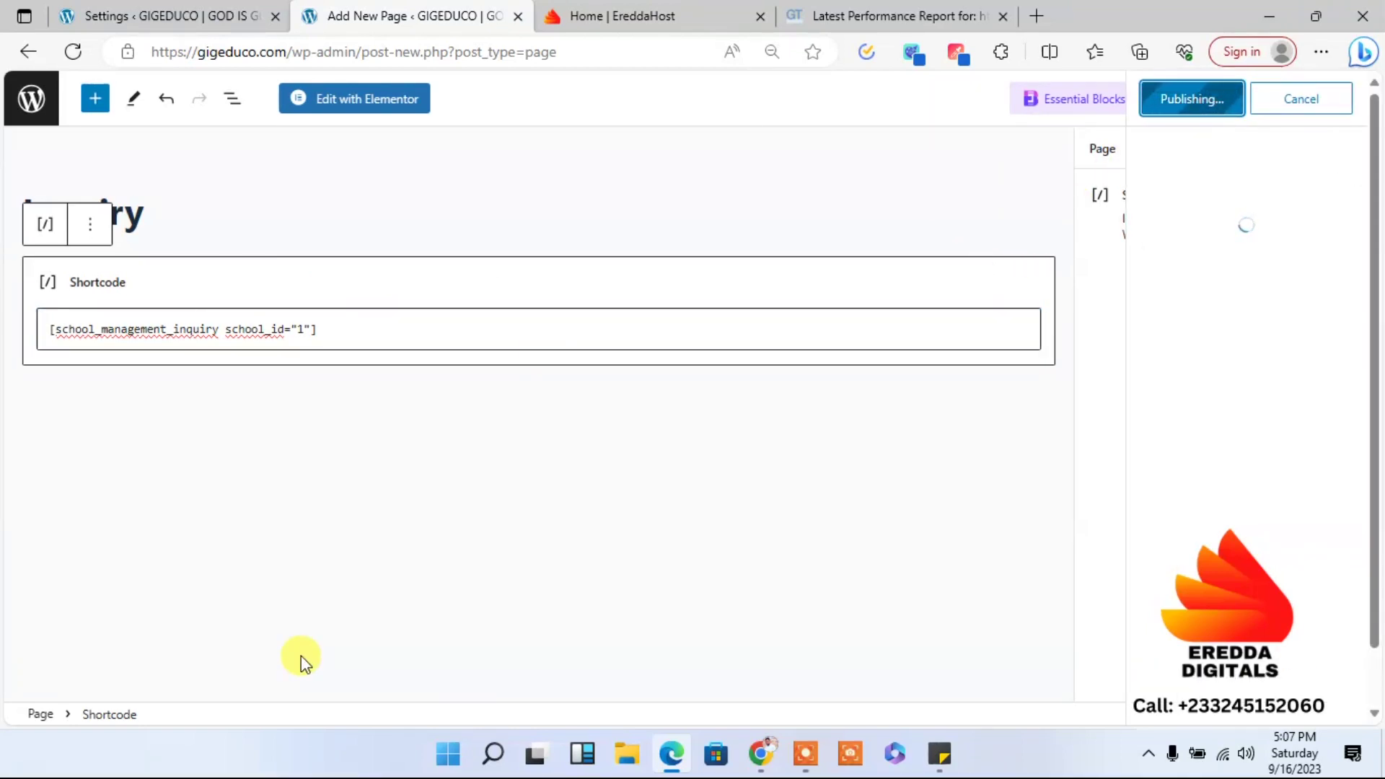
{"action": "left_click", "coordinate": [184, 661]}
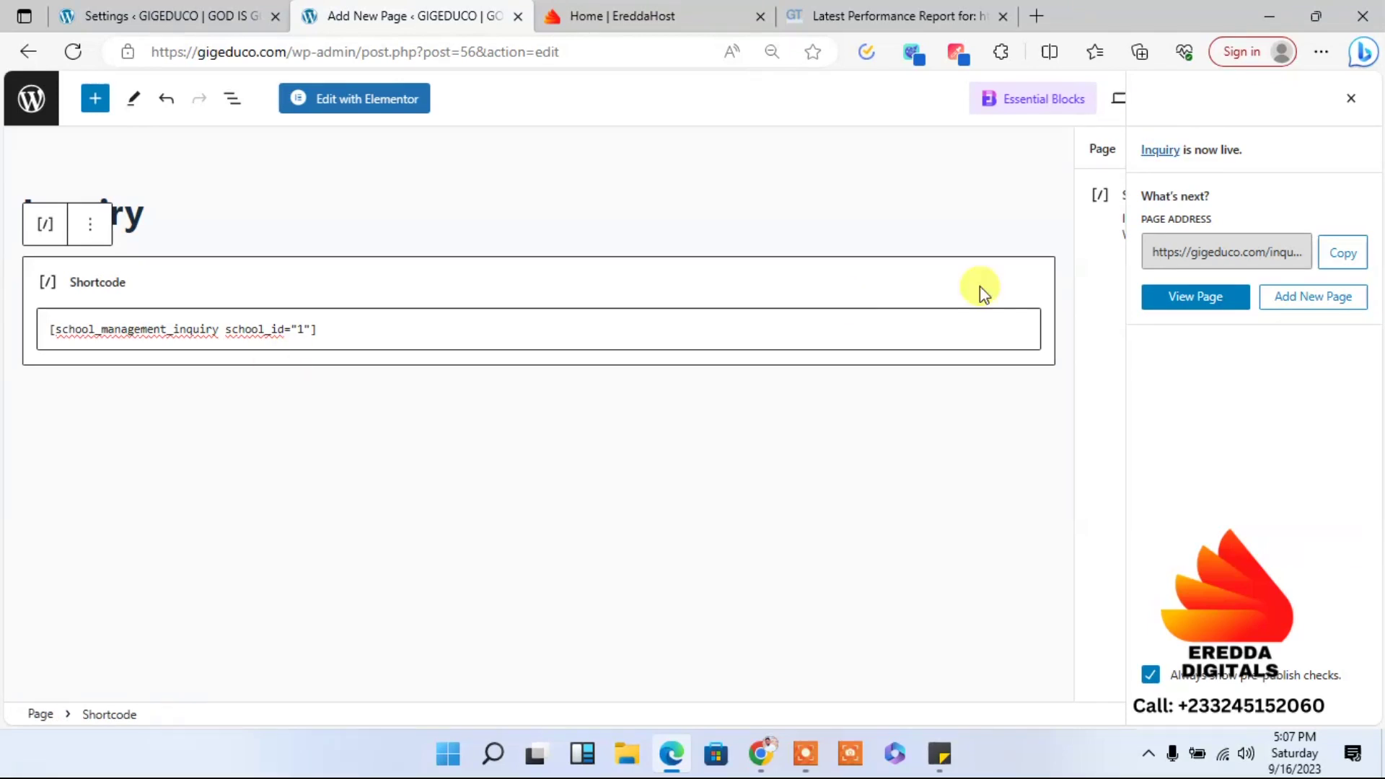
{"action": "left_click", "coordinate": [1177, 301]}
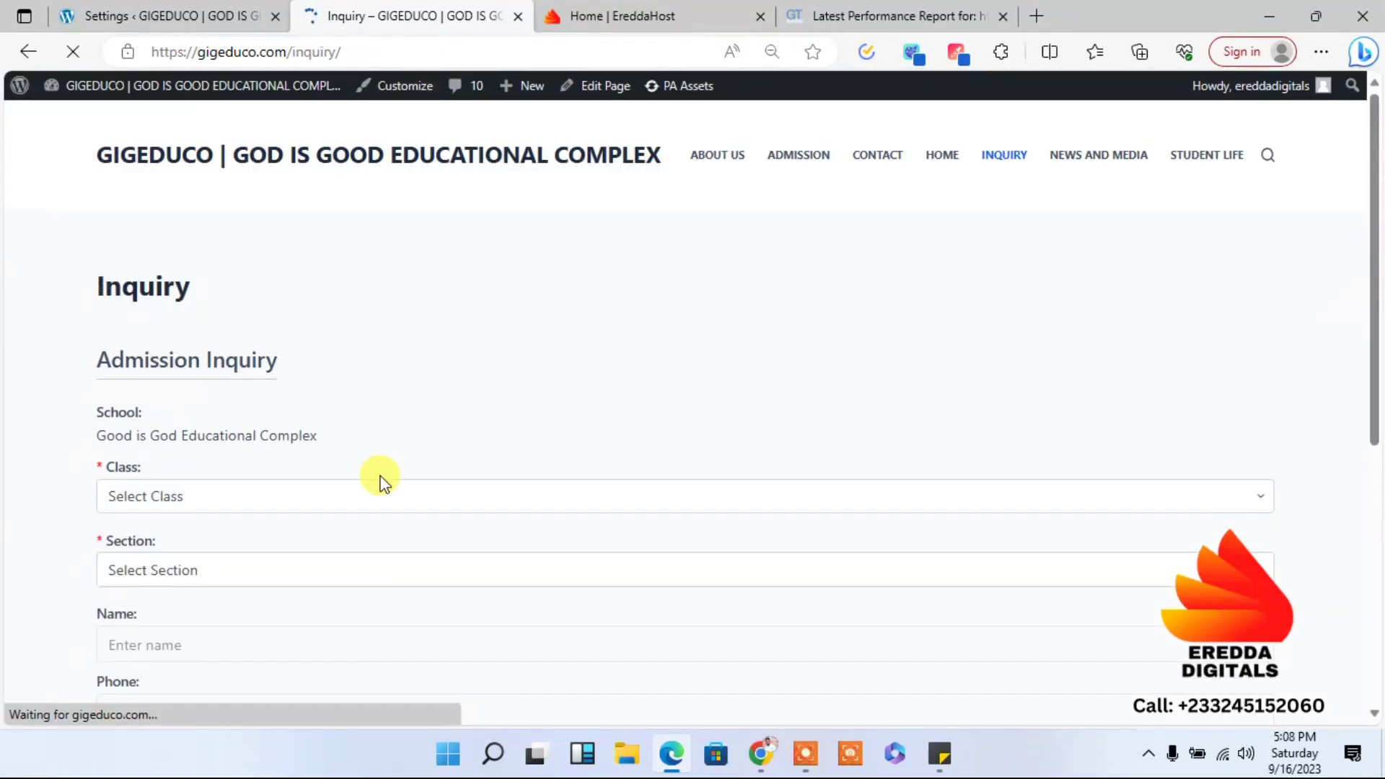
{"action": "scroll", "coordinate": [310, 548], "scroll_direction": "down", "scroll_amount": 2}
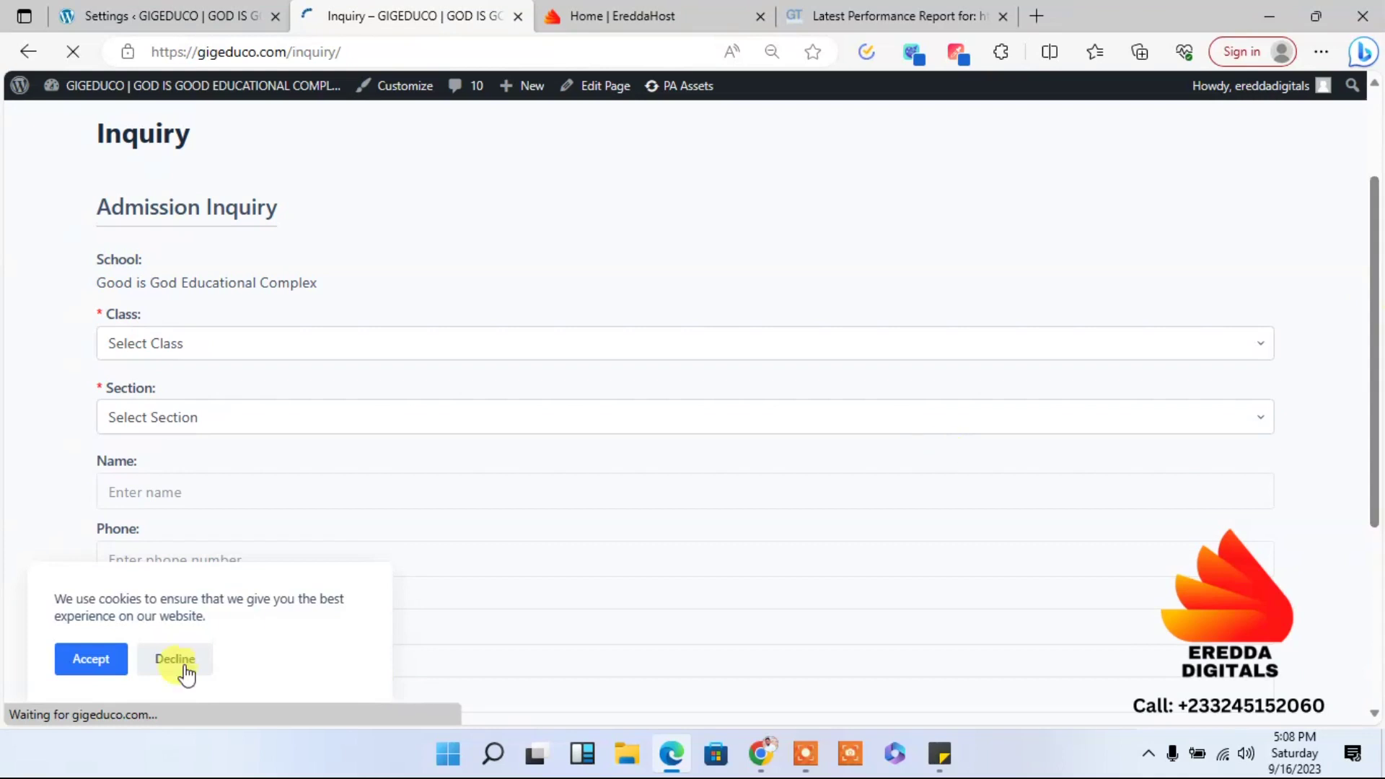
- Accept the cookie notice and try the admission inquiry form with class Basic 7 and section A, viewing its remaining fields
{"action": "left_click", "coordinate": [80, 656]}
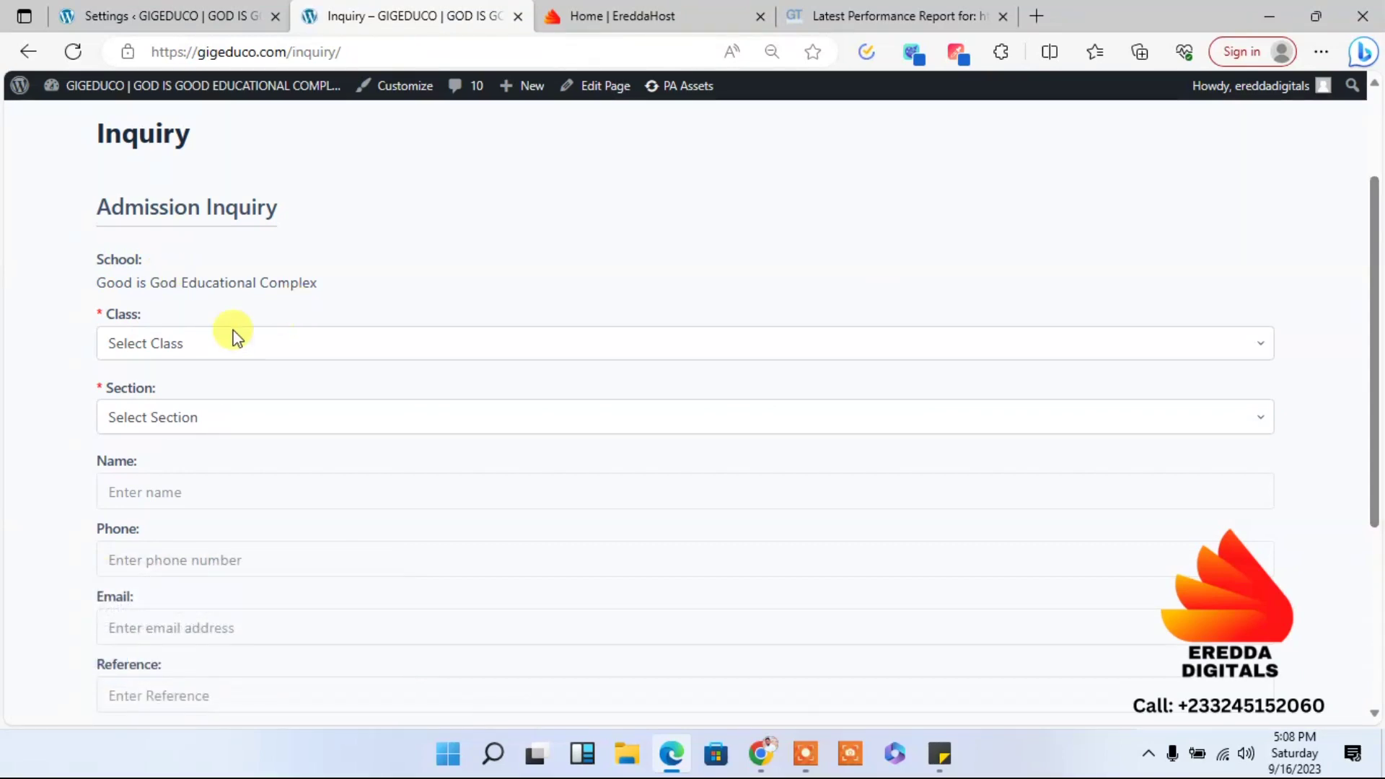
{"action": "left_click", "coordinate": [235, 335]}
{"action": "left_click", "coordinate": [190, 398]}
{"action": "left_click", "coordinate": [177, 415]}
{"action": "left_click", "coordinate": [159, 466]}
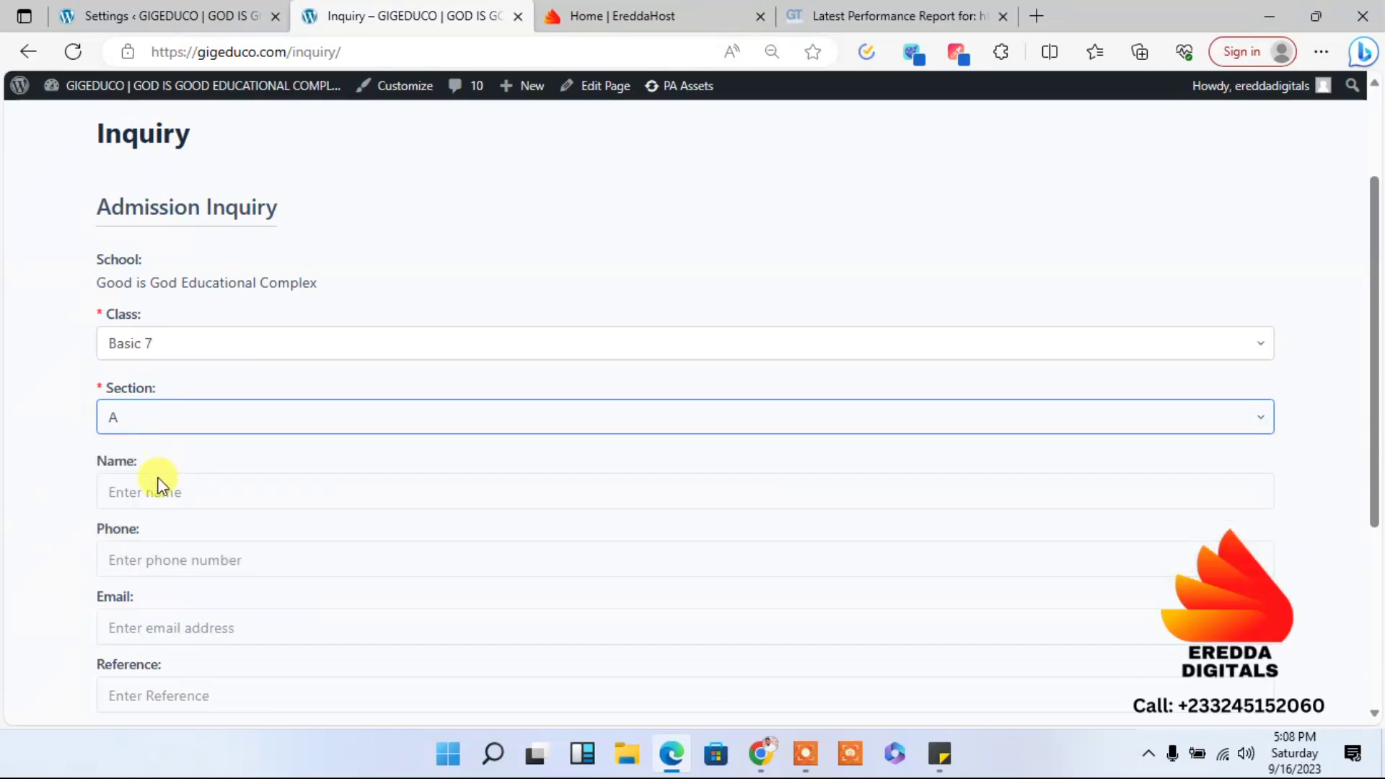
{"action": "left_click", "coordinate": [153, 516]}
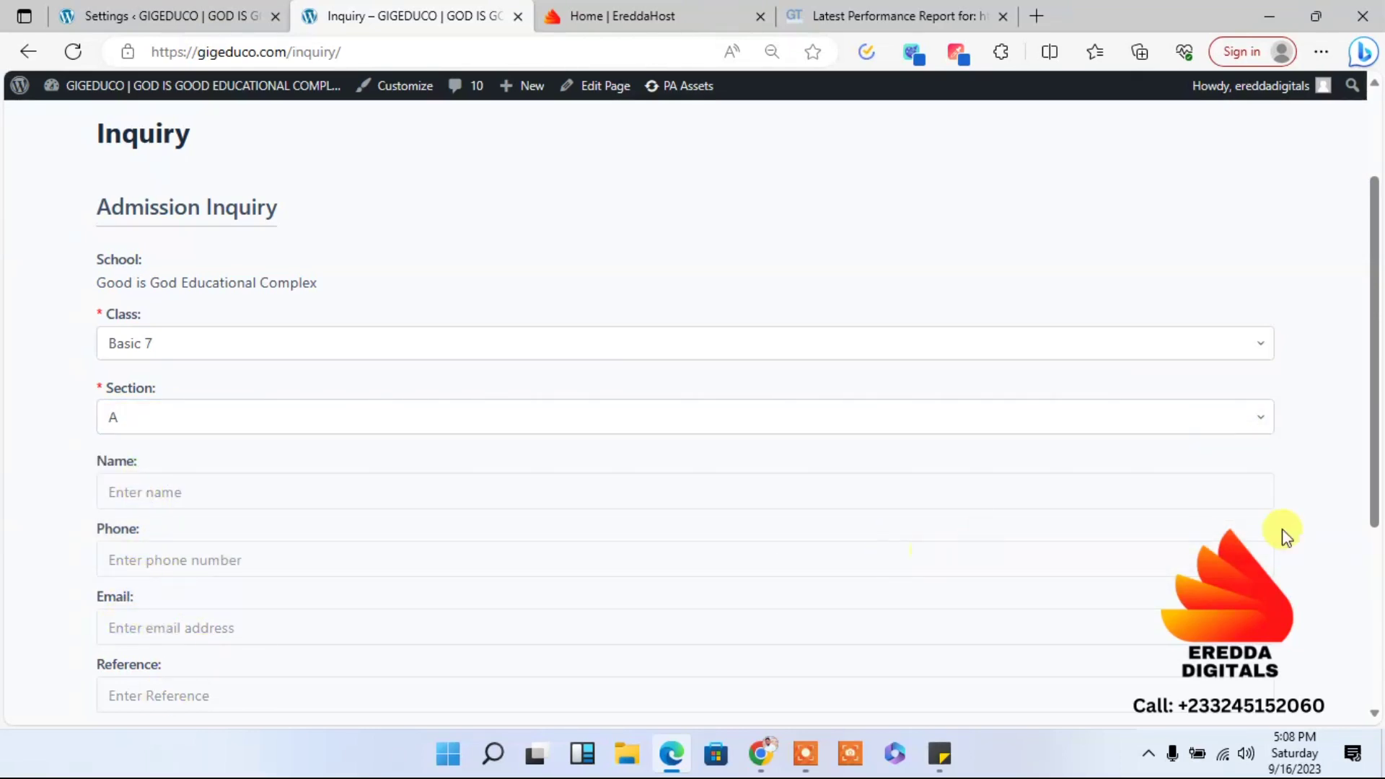
{"action": "left_click_drag", "start_coordinate": [1376, 510], "coordinate": [1374, 637]}
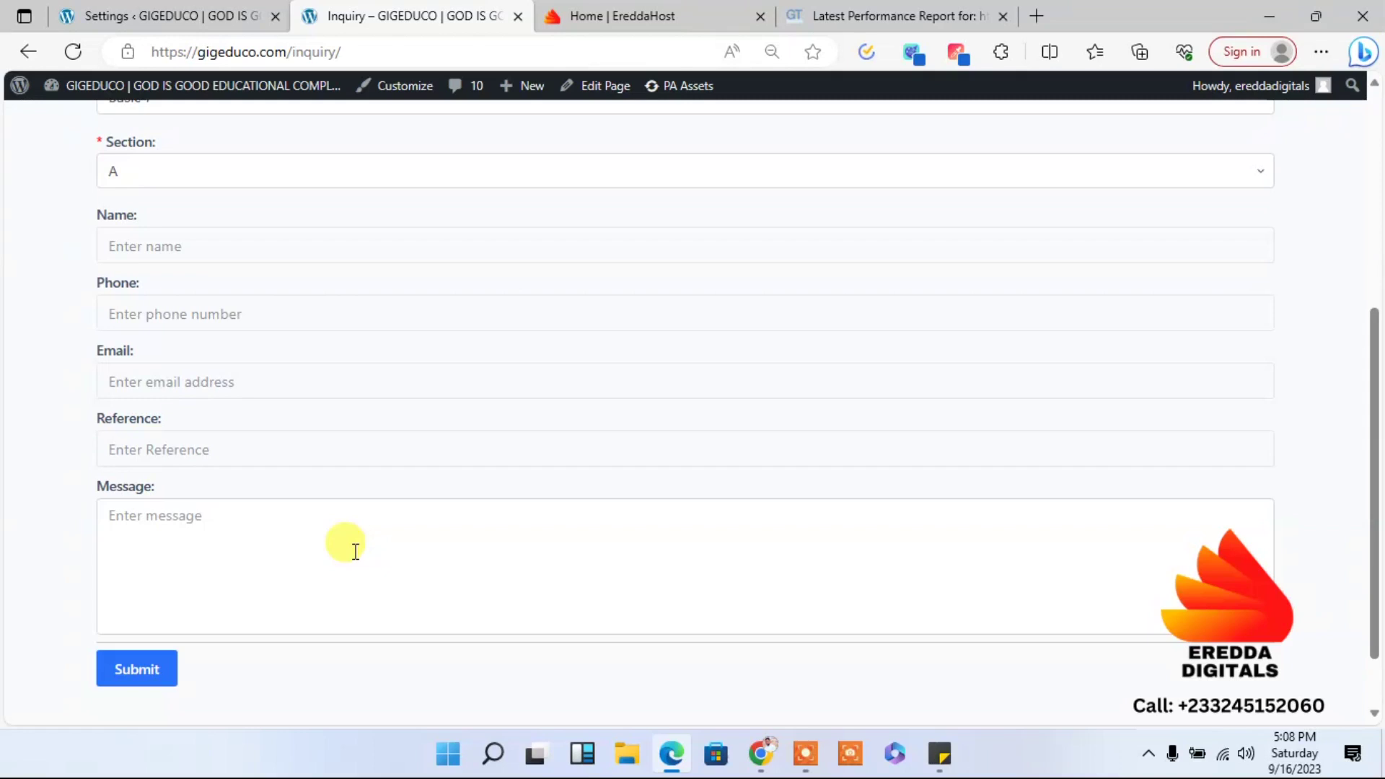
- Copy the staff registration form shortcode from the school's Shortcodes settings and return to the Inquiry page editor
{"action": "left_click", "coordinate": [177, 13]}
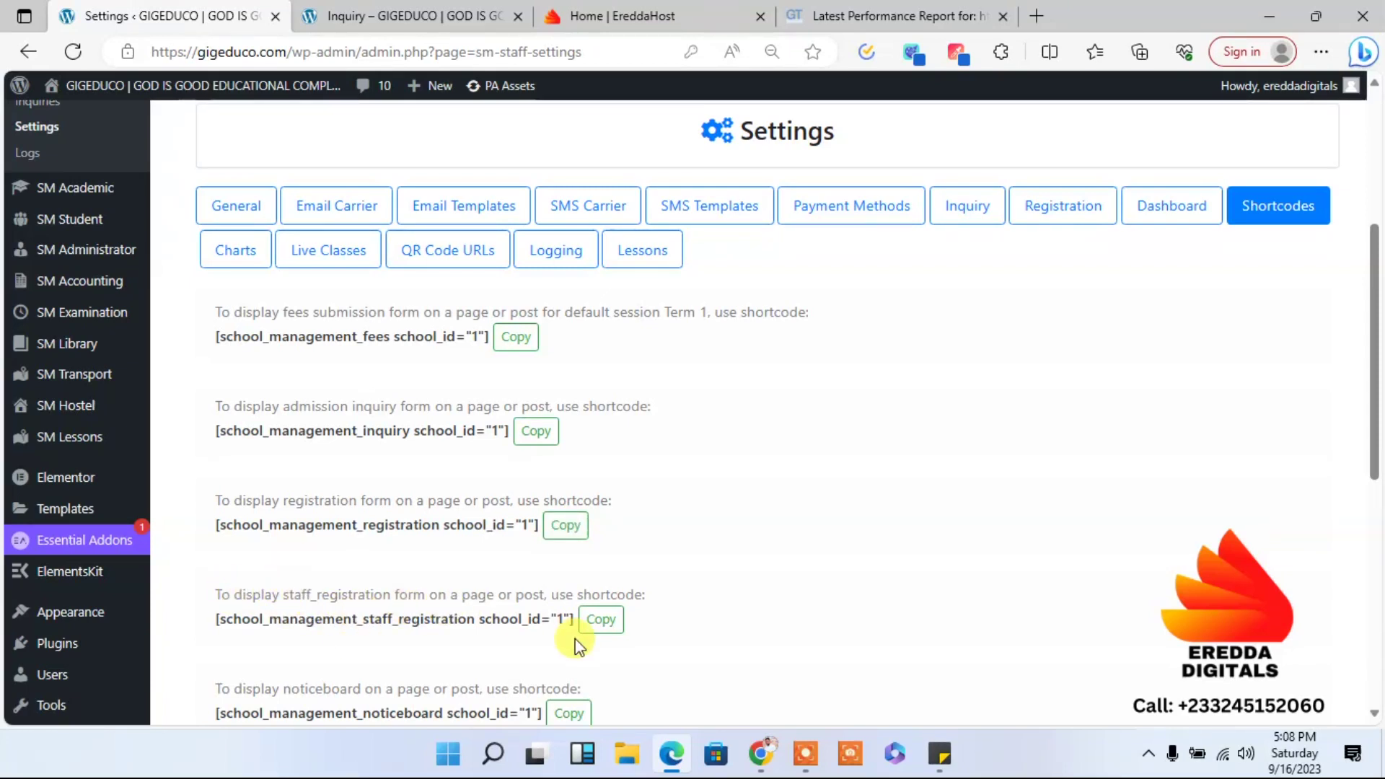
{"action": "left_click", "coordinate": [593, 627]}
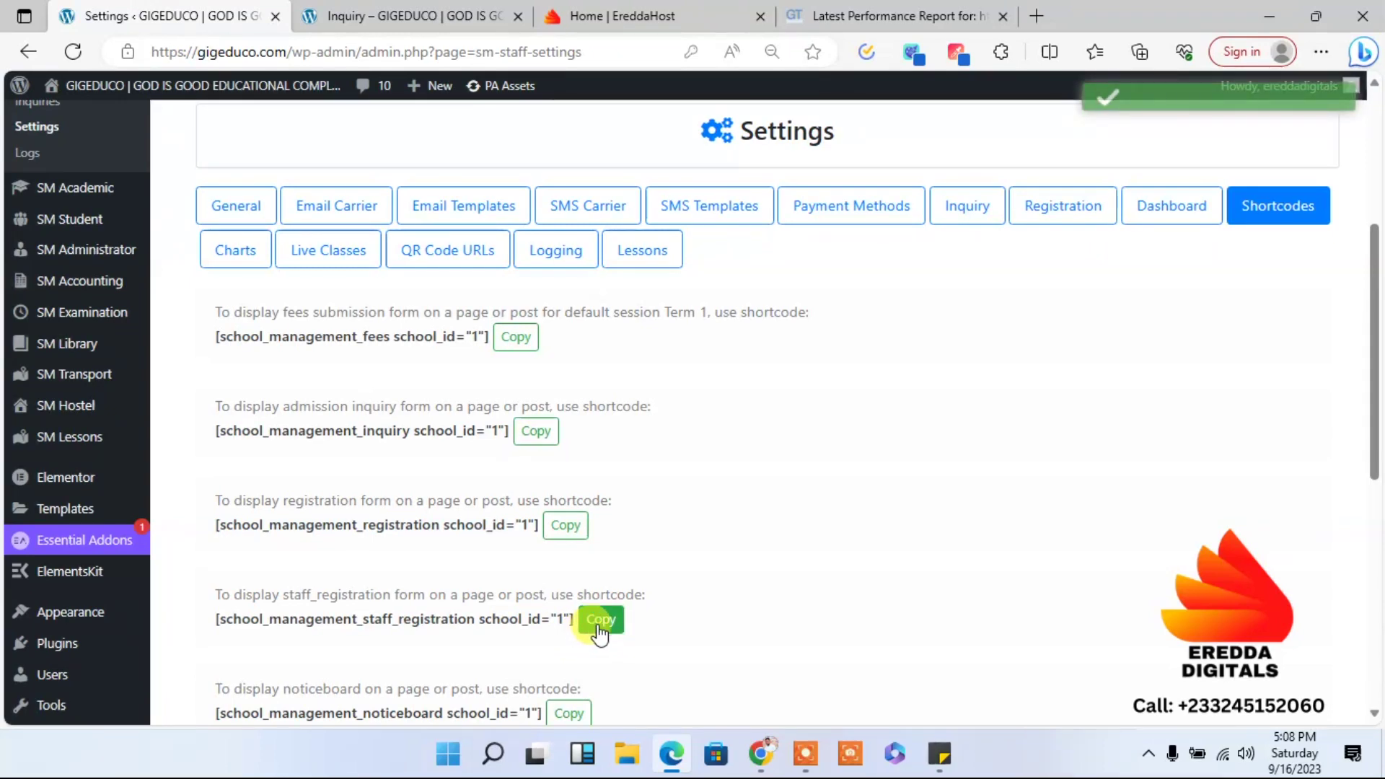
{"action": "left_click", "coordinate": [416, 10]}
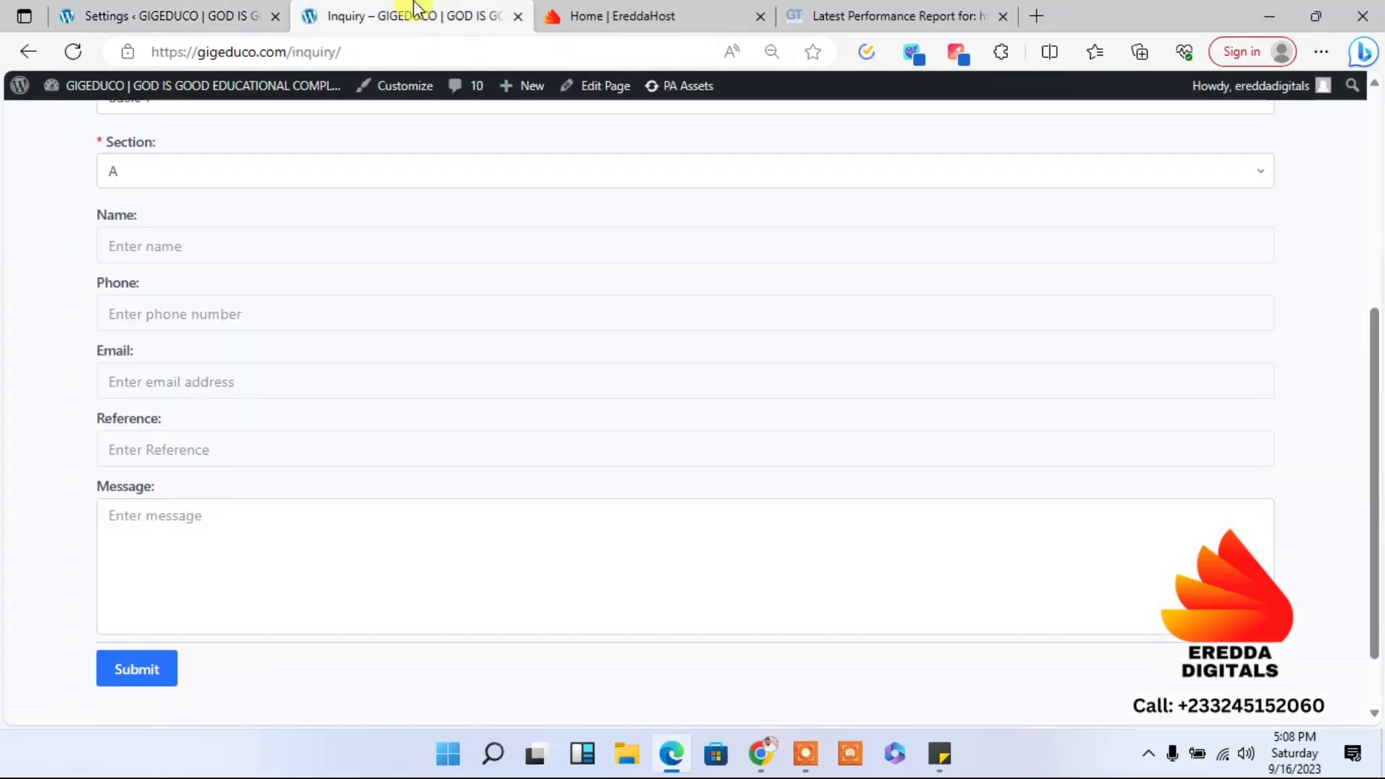
{"action": "left_click", "coordinate": [28, 52]}
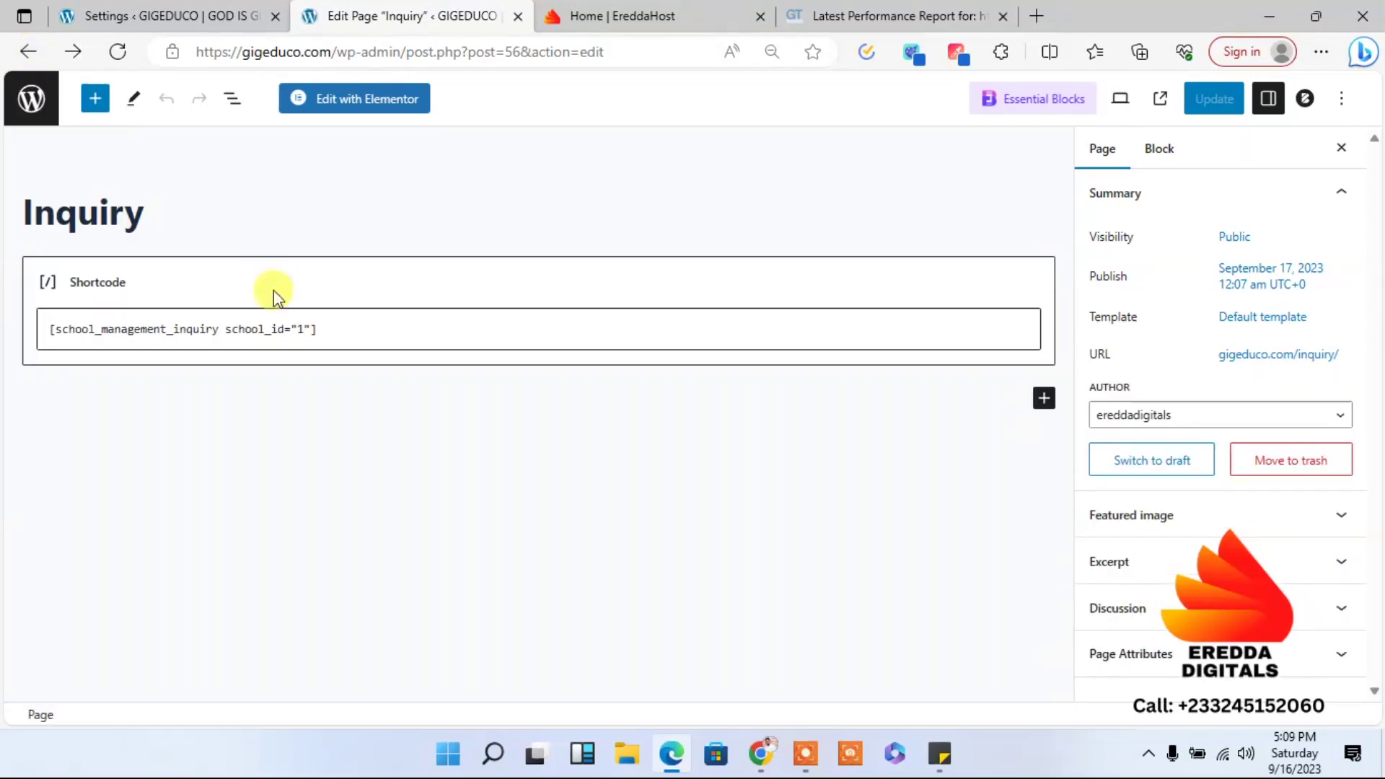
- Add a new page titled "Staff Registration" and insert the shortcode [school_management_staff_registration school_id="1"] as its content
{"action": "left_click", "coordinate": [21, 114]}
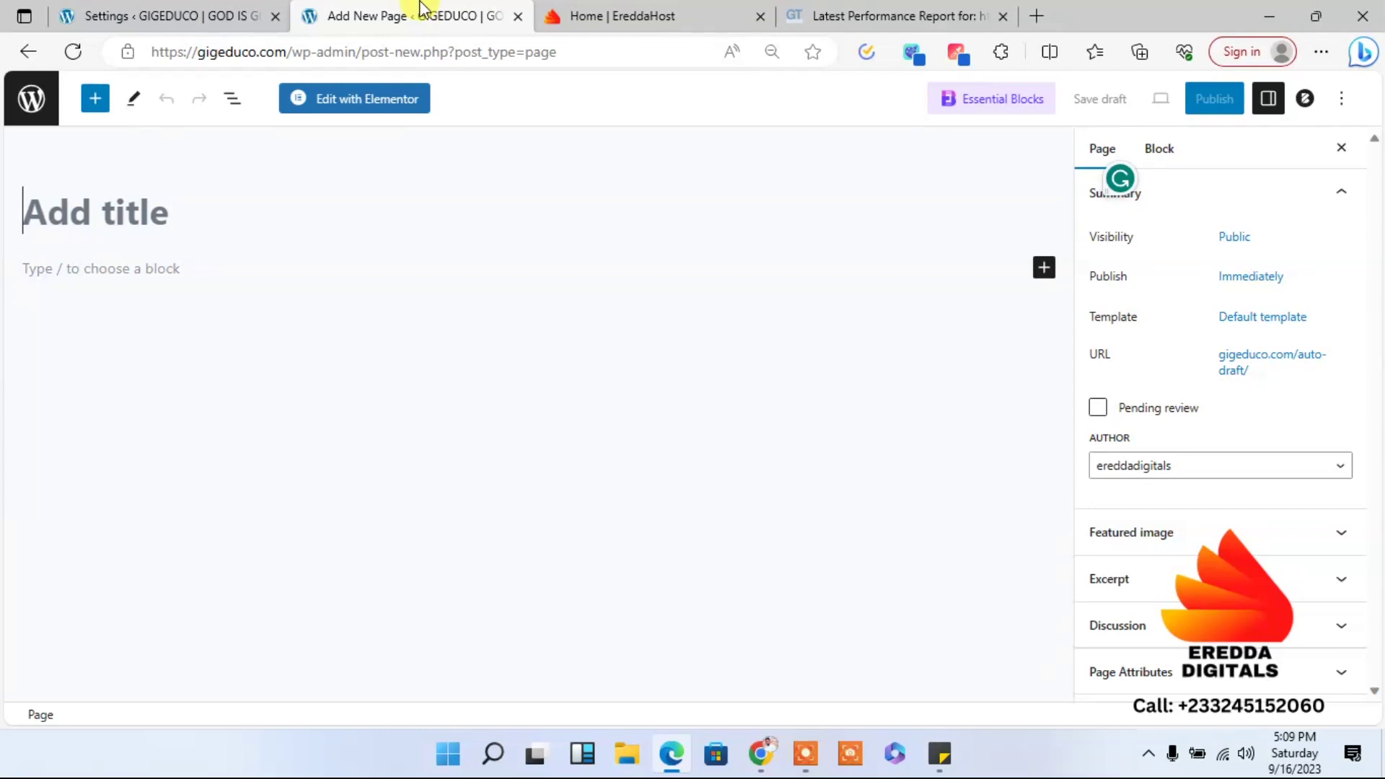
{"action": "type", "text": "Staff Reg"}
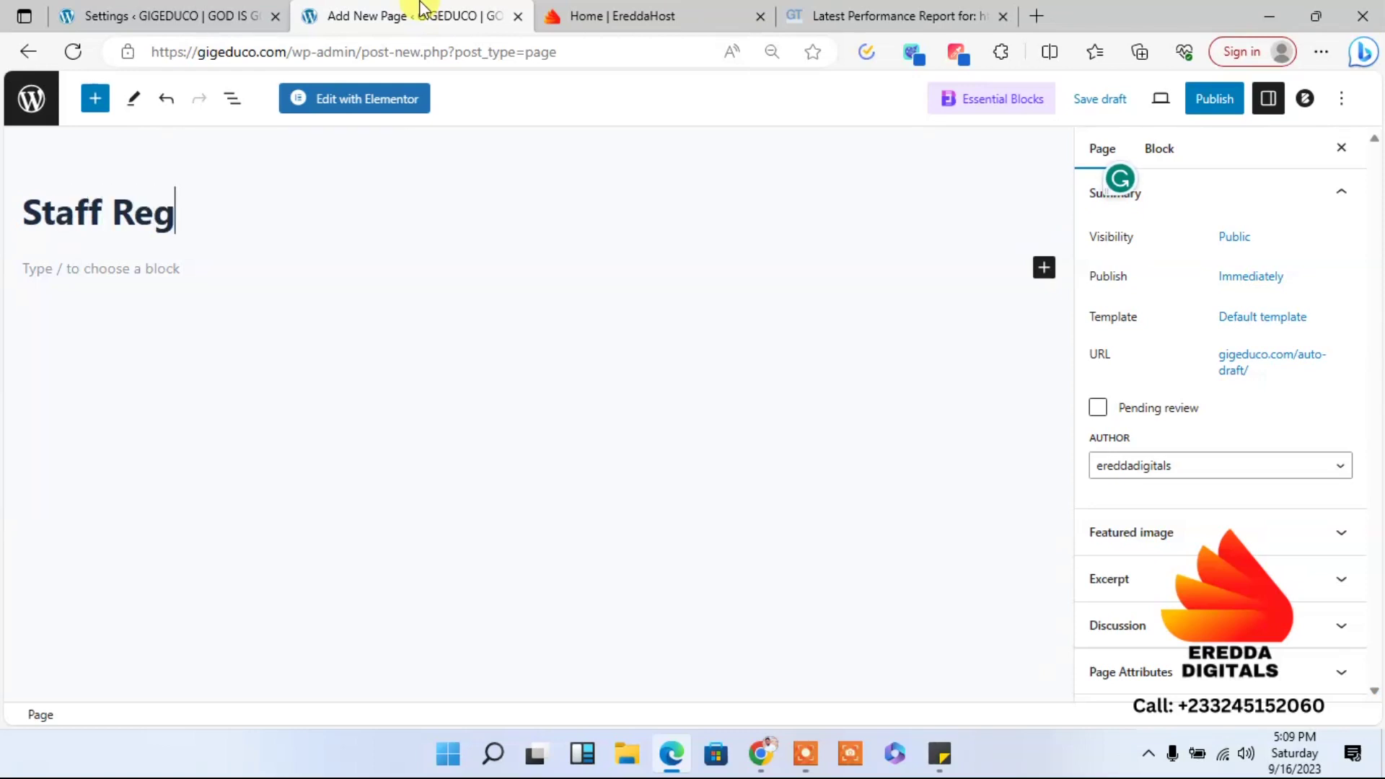
{"action": "type", "text": "istration"}
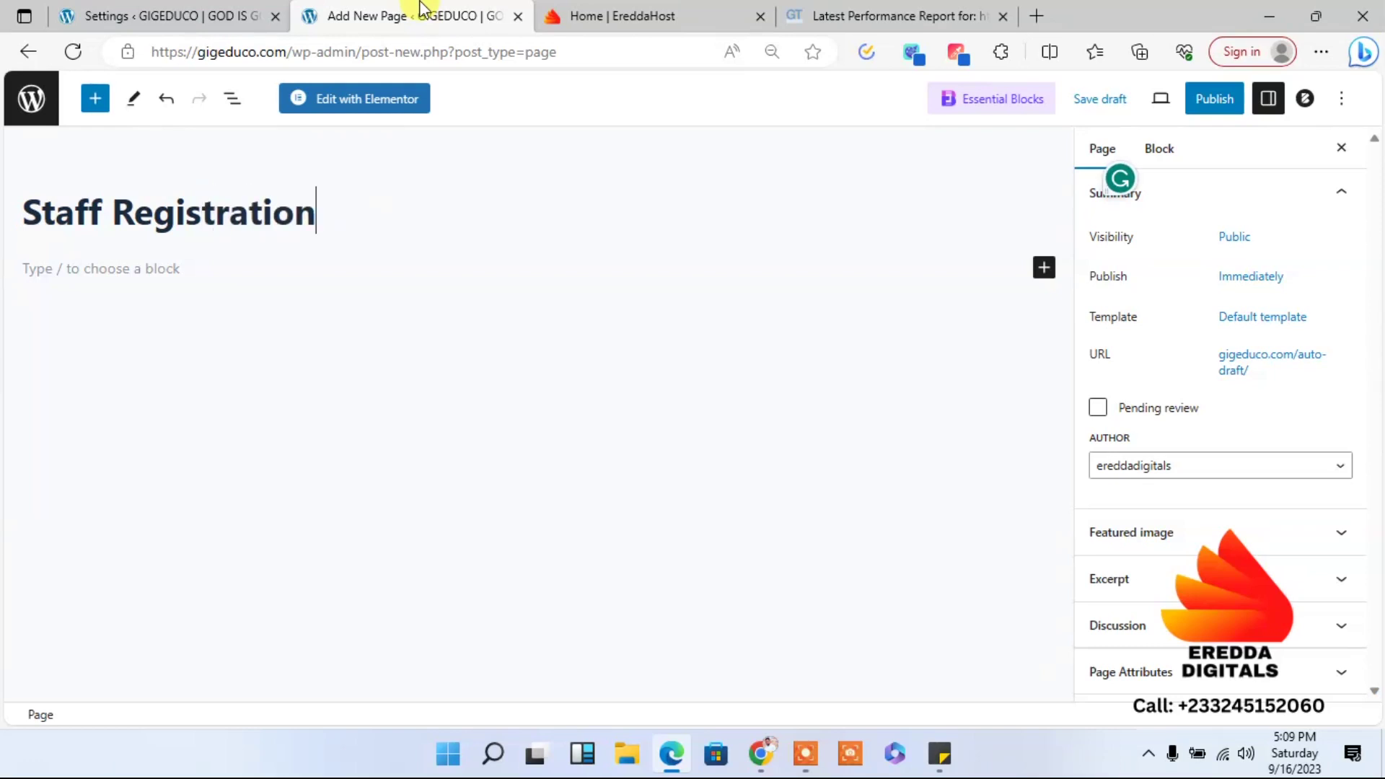
{"action": "left_click", "coordinate": [140, 280]}
{"action": "key", "text": "ctrl+v"}
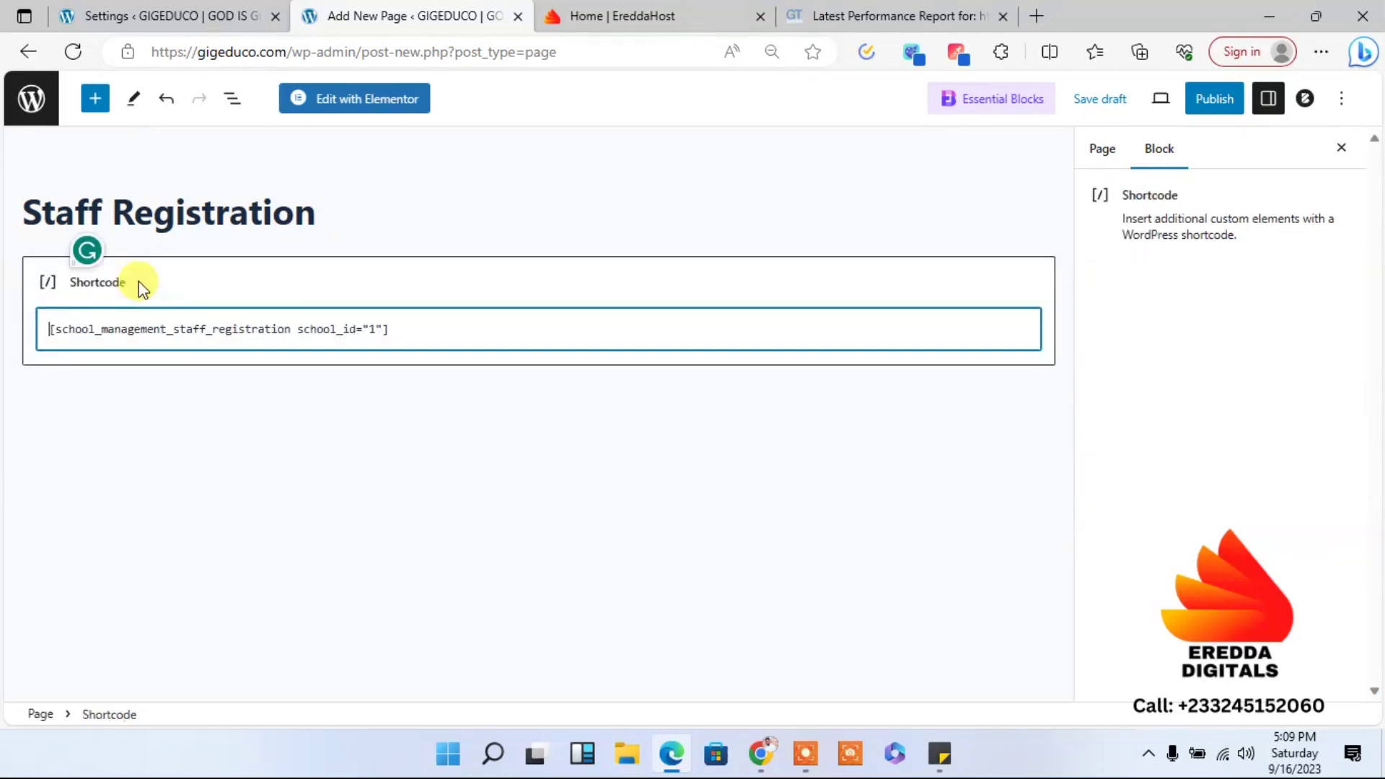
- Publish the Staff Registration page and view its form on the live site
{"action": "left_click", "coordinate": [1214, 99]}
{"action": "left_click", "coordinate": [1197, 101]}
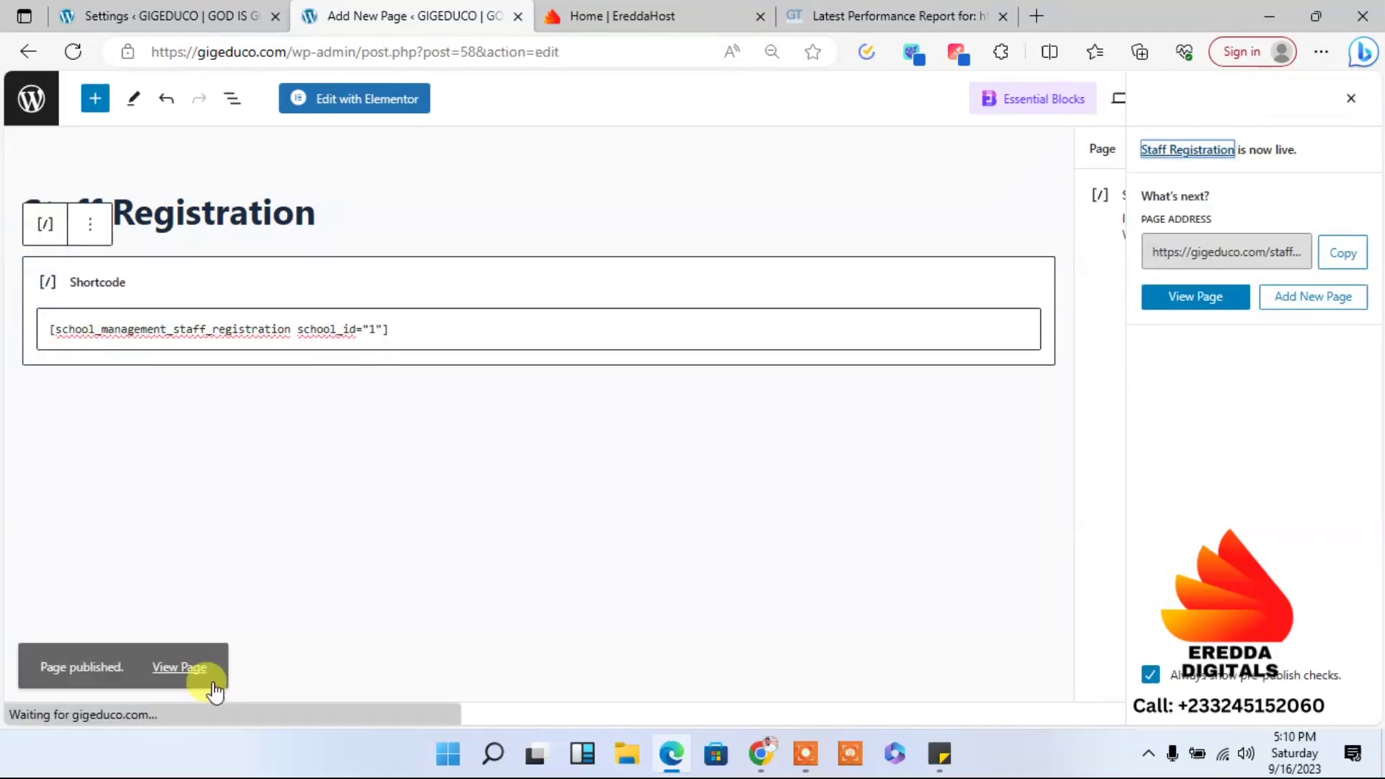
{"action": "left_click", "coordinate": [193, 665]}
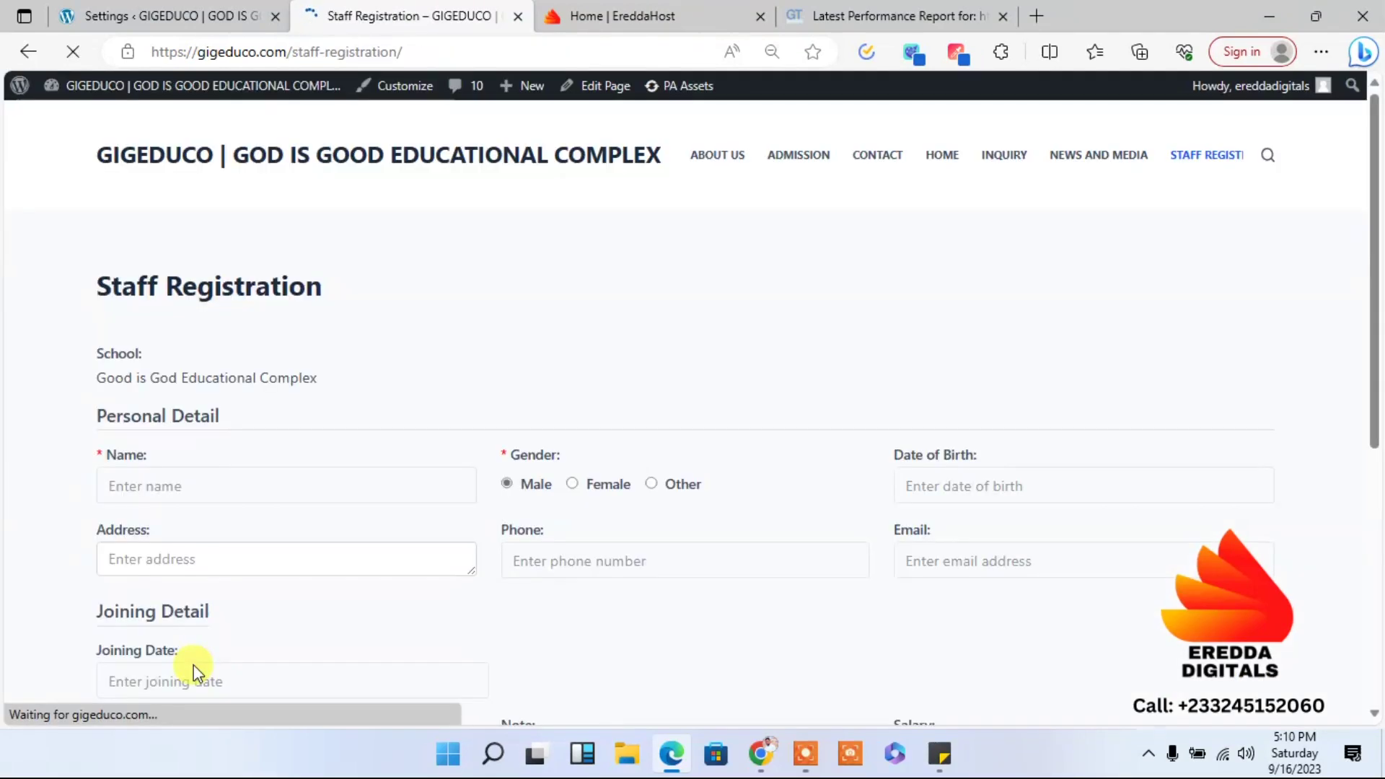
{"action": "scroll", "coordinate": [1377, 203], "scroll_direction": "down", "scroll_amount": 6}
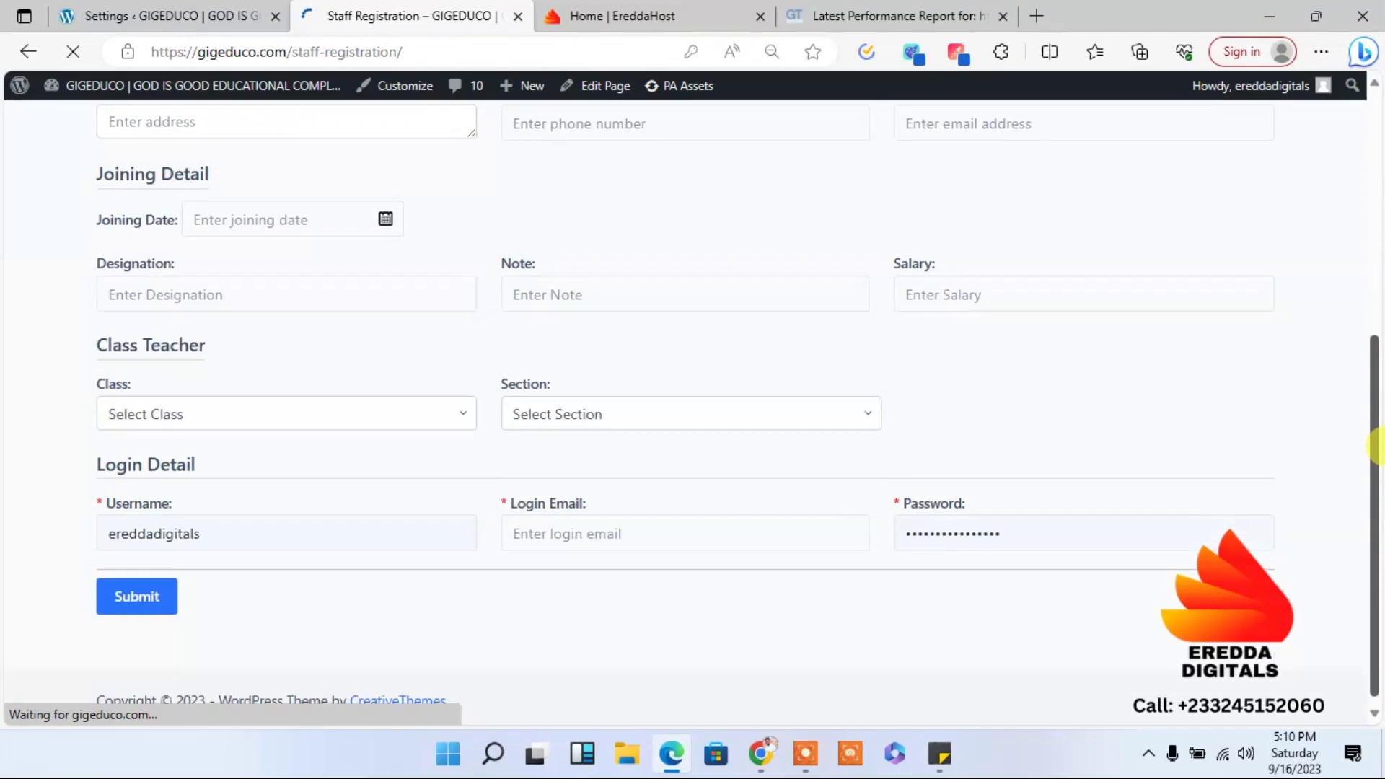
{"action": "scroll", "coordinate": [1376, 203], "scroll_direction": "up", "scroll_amount": 6}
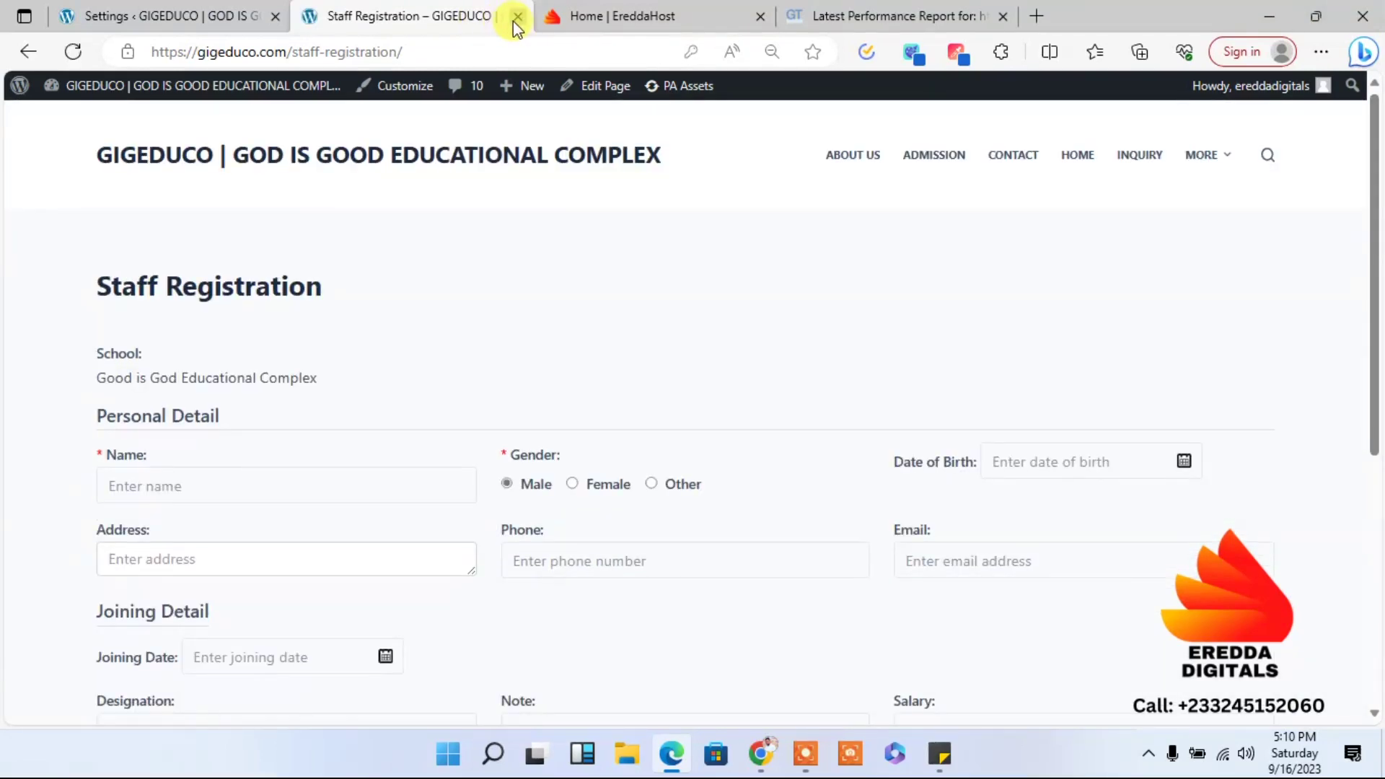
- Switch the live Staff Registration page back to the WordPress dashboard and copy the noticeboard shortcode from the school settings
{"action": "left_click", "coordinate": [173, 12]}
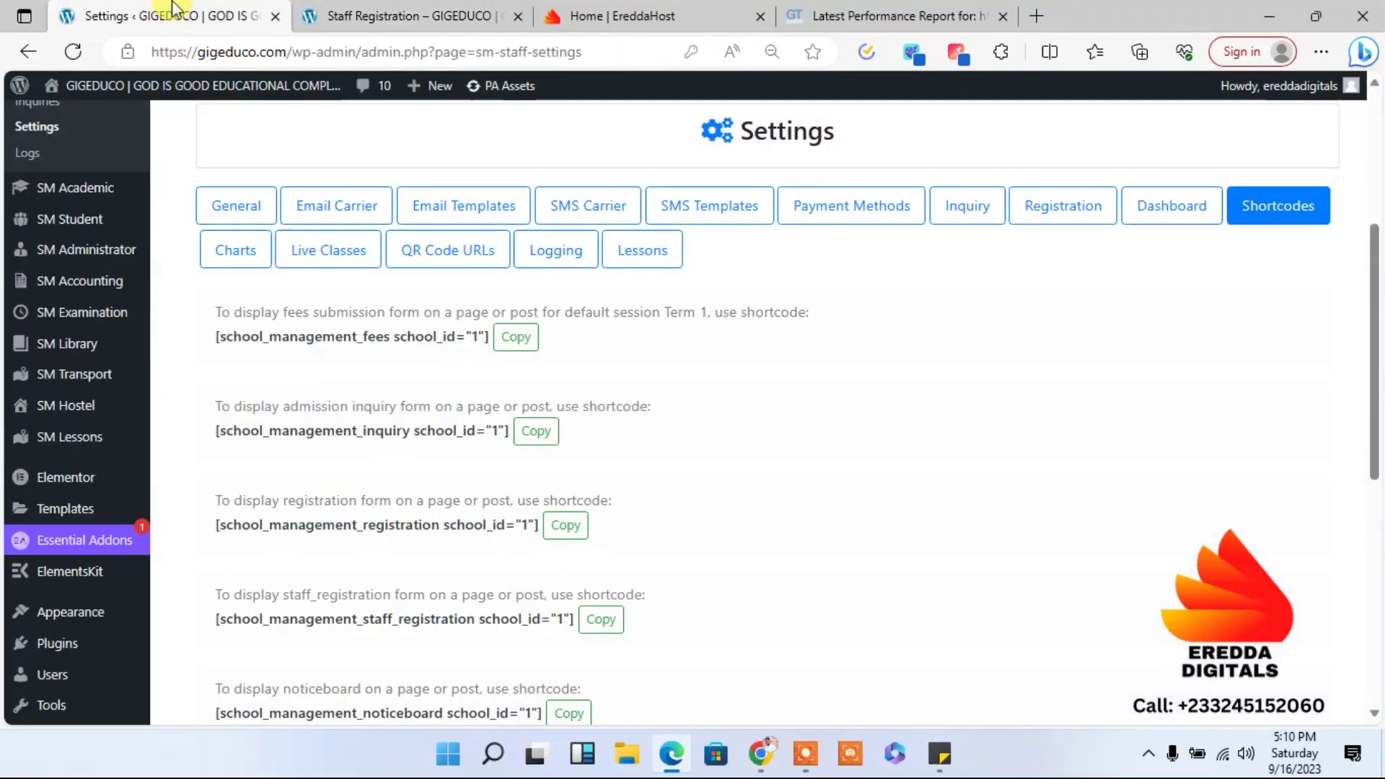
{"action": "left_click", "coordinate": [393, 14]}
{"action": "mouse_move", "coordinate": [104, 86]}
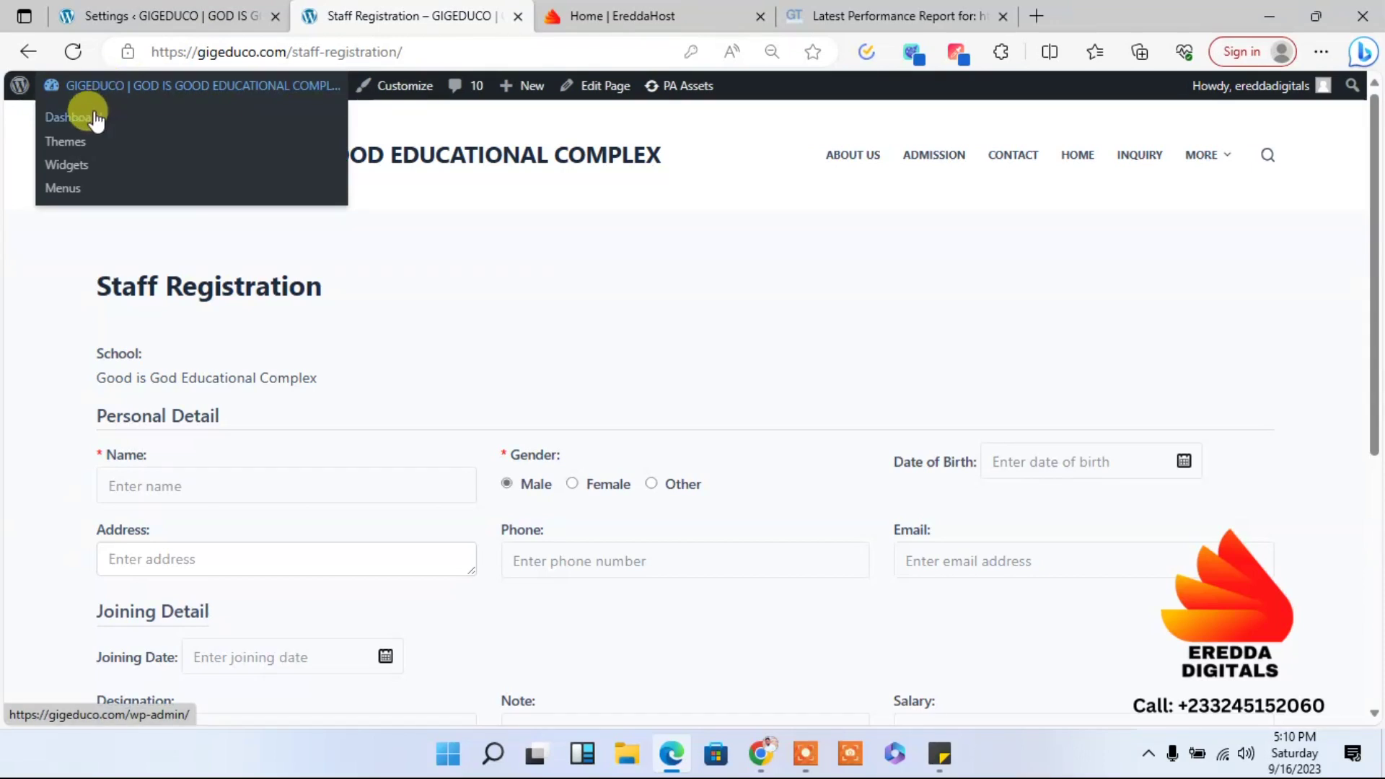
{"action": "left_click", "coordinate": [96, 121]}
{"action": "left_click", "coordinate": [149, 12]}
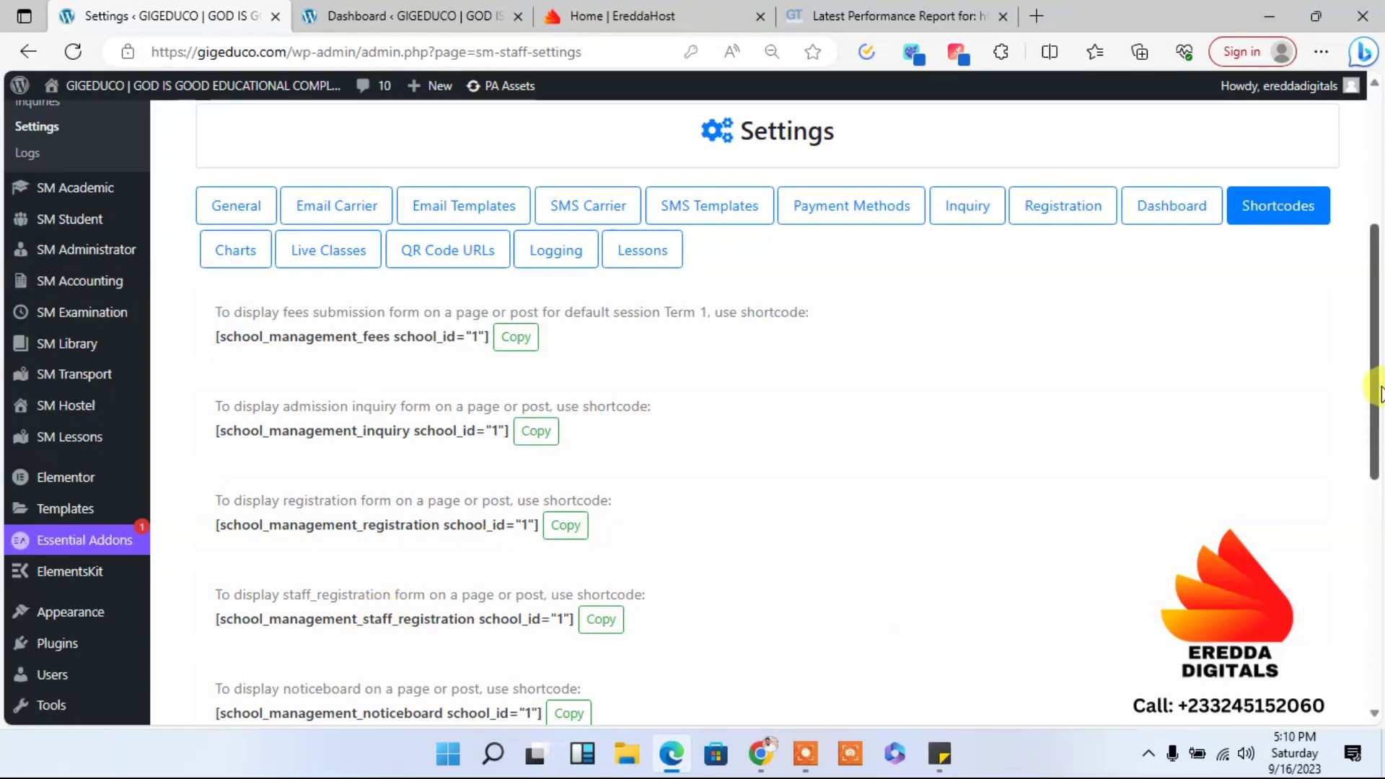
{"action": "scroll", "coordinate": [1374, 390], "scroll_direction": "down", "scroll_amount": 3}
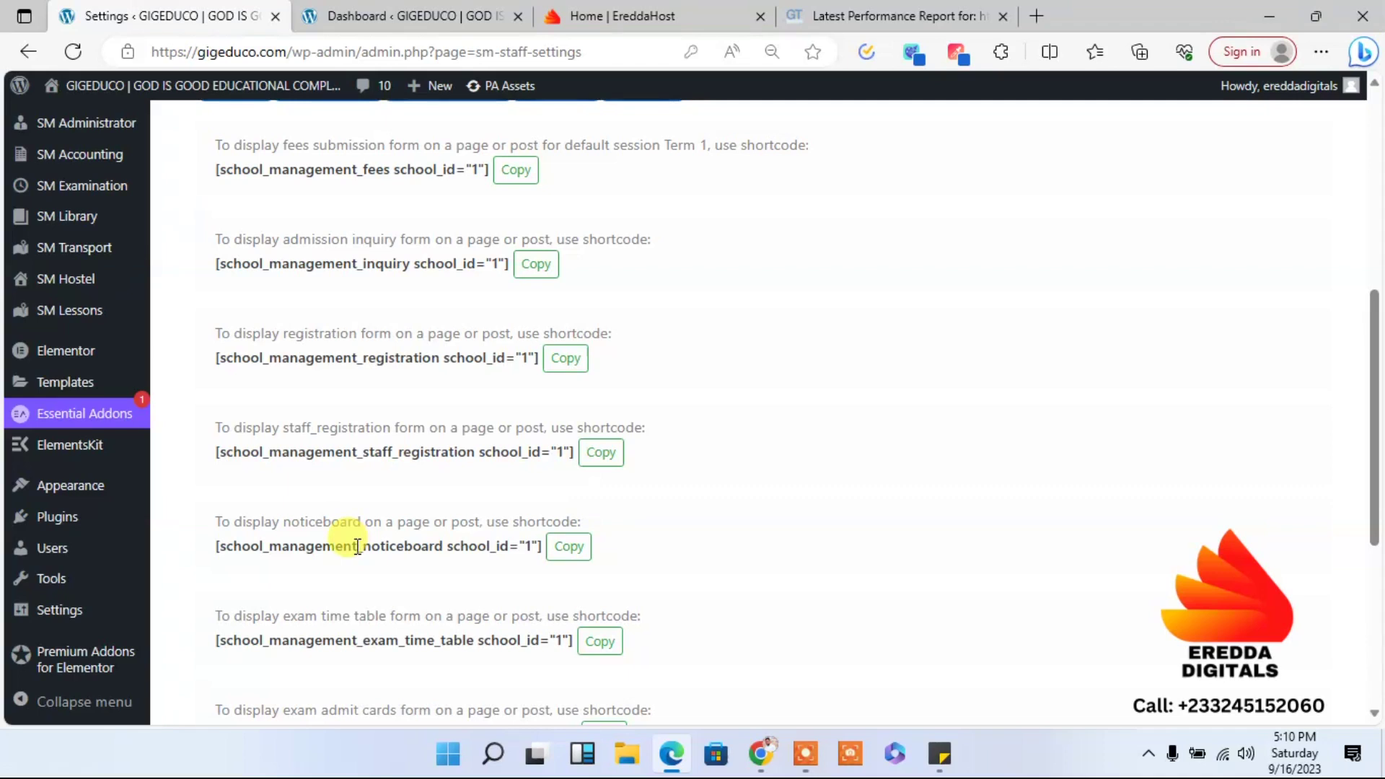
{"action": "left_click", "coordinate": [570, 546]}
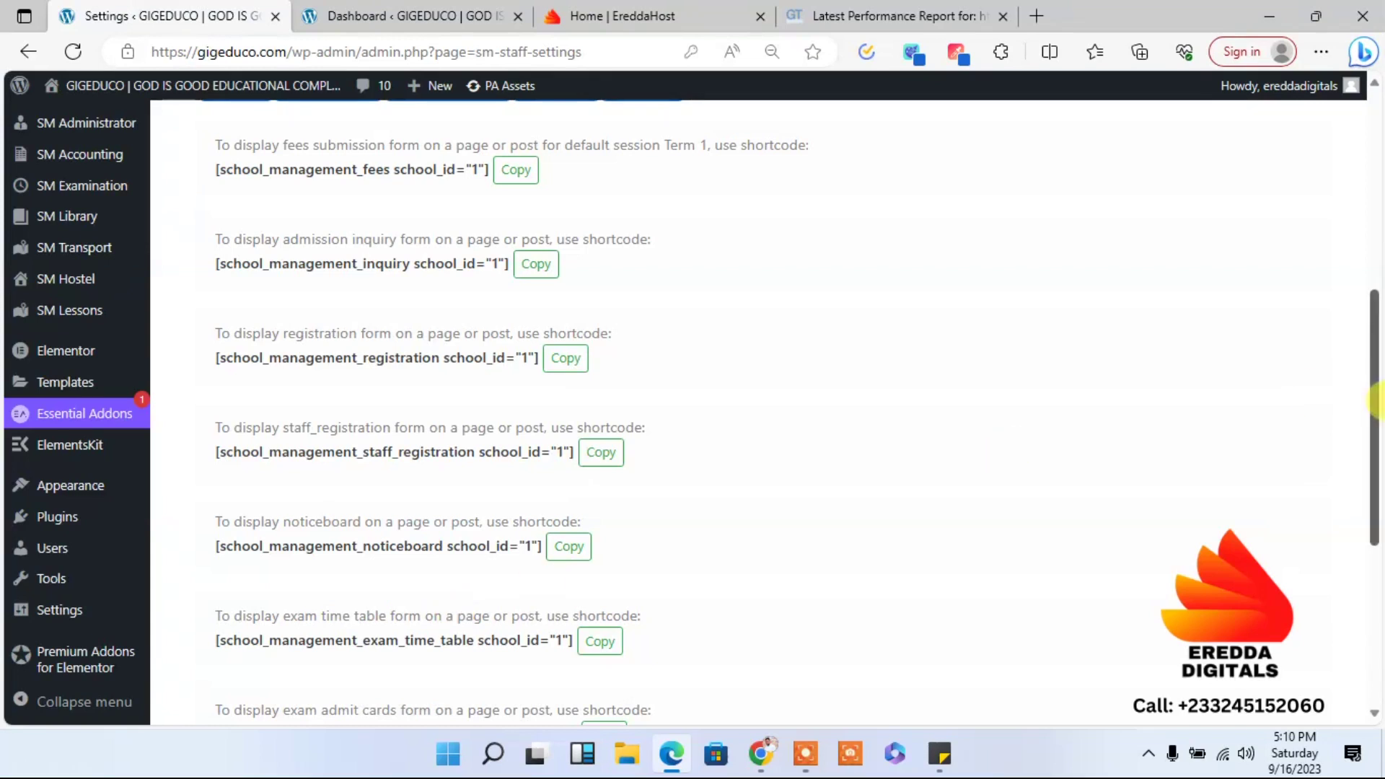
- Examine the list of school form shortcodes, including exam time table, admit card, exam result, certificate and lesson
{"action": "left_click_drag", "start_coordinate": [1378, 404], "coordinate": [1378, 465]}
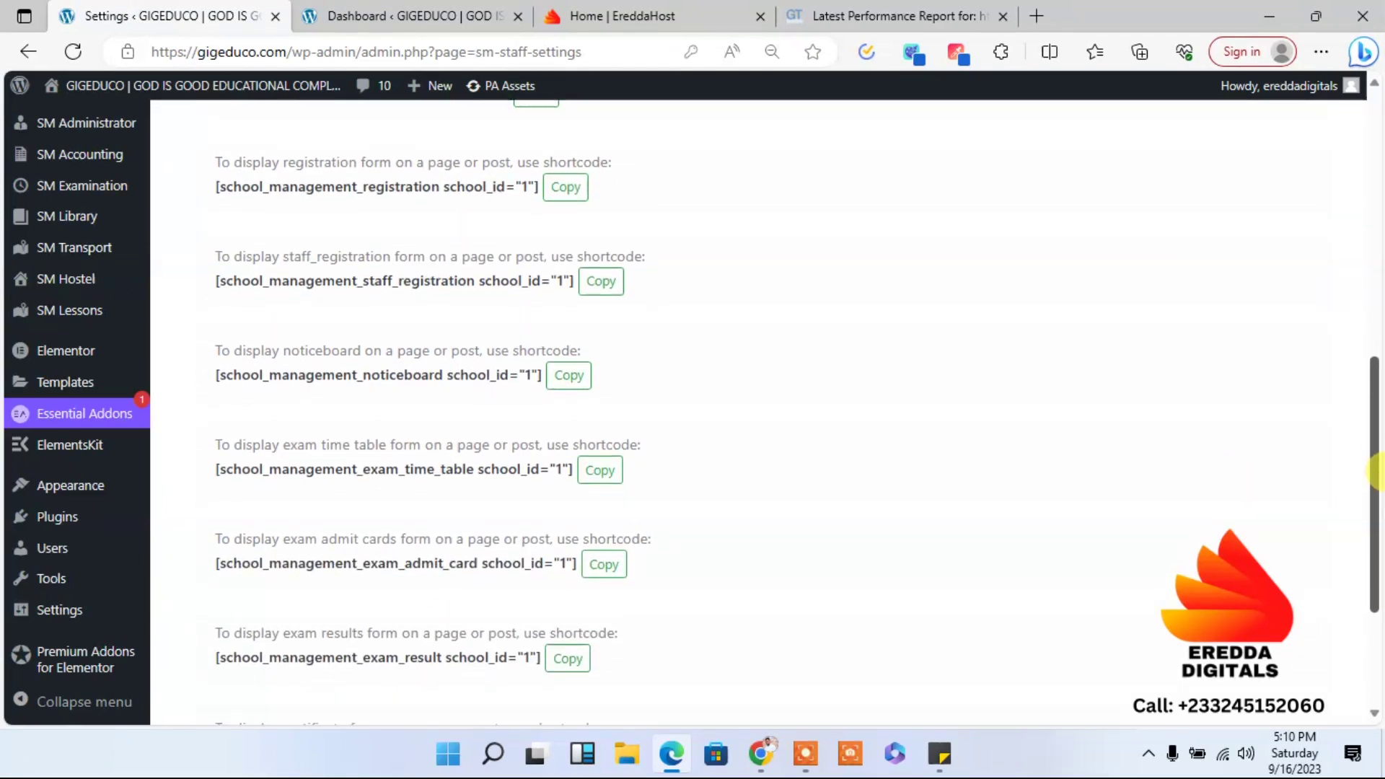
{"action": "left_click_drag", "start_coordinate": [1378, 465], "coordinate": [1378, 545]}
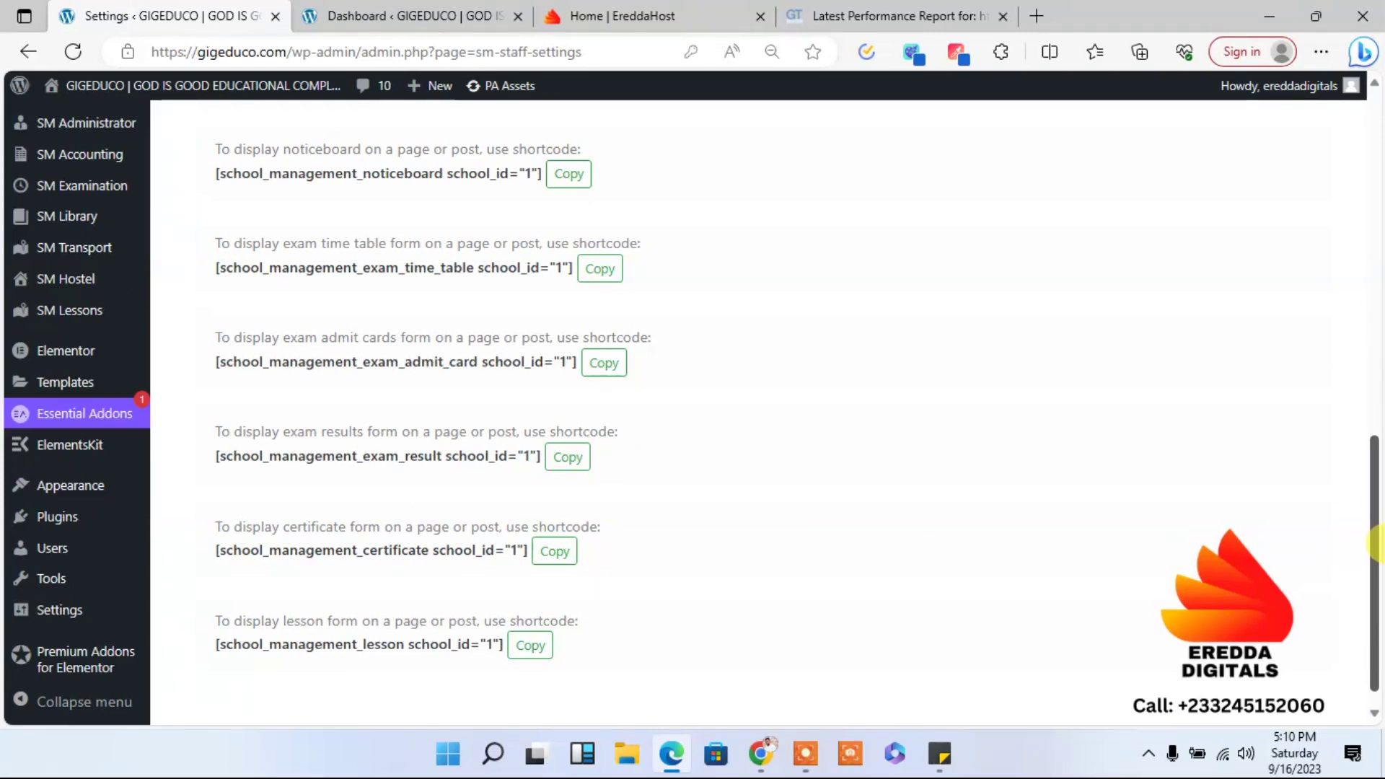
{"action": "left_click_drag", "start_coordinate": [1378, 545], "coordinate": [1378, 555]}
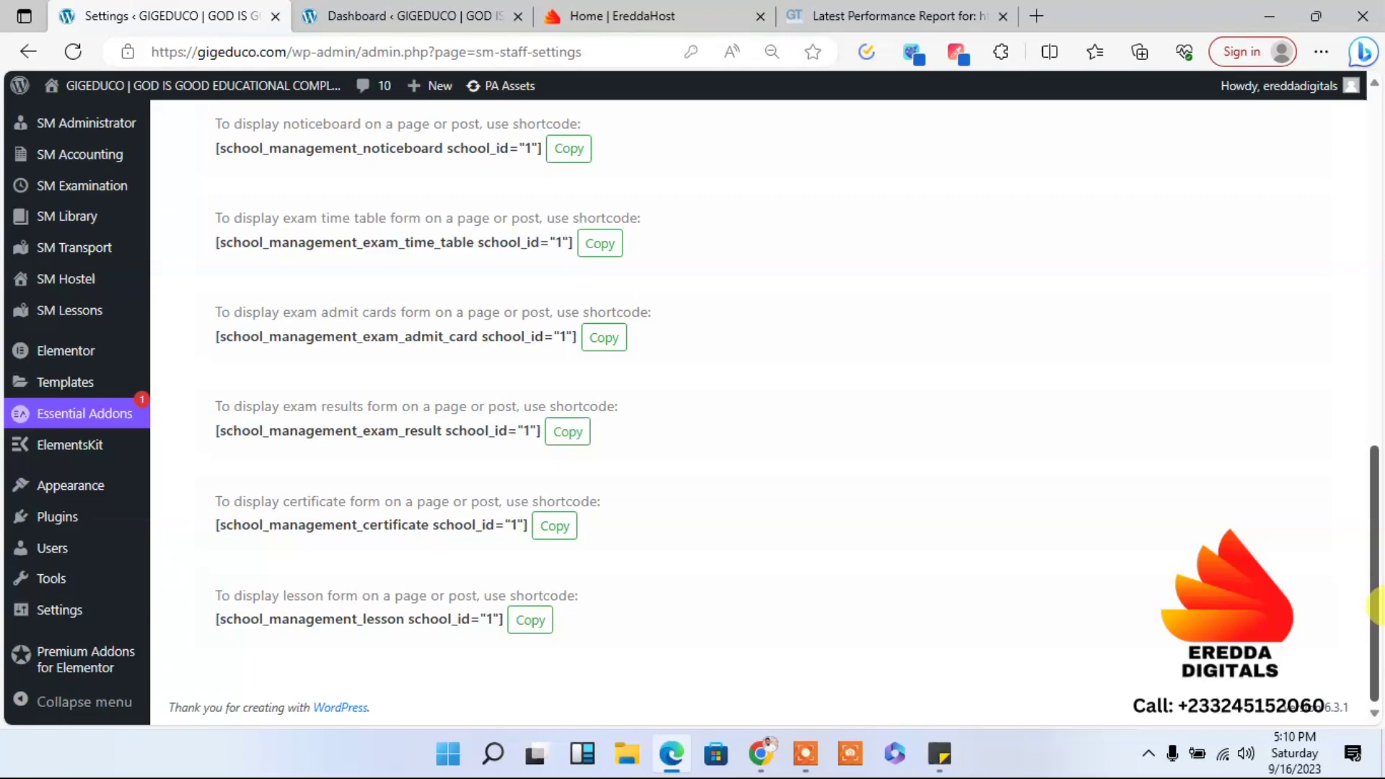
{"action": "scroll", "coordinate": [1351, 392], "scroll_direction": "up", "scroll_amount": 7}
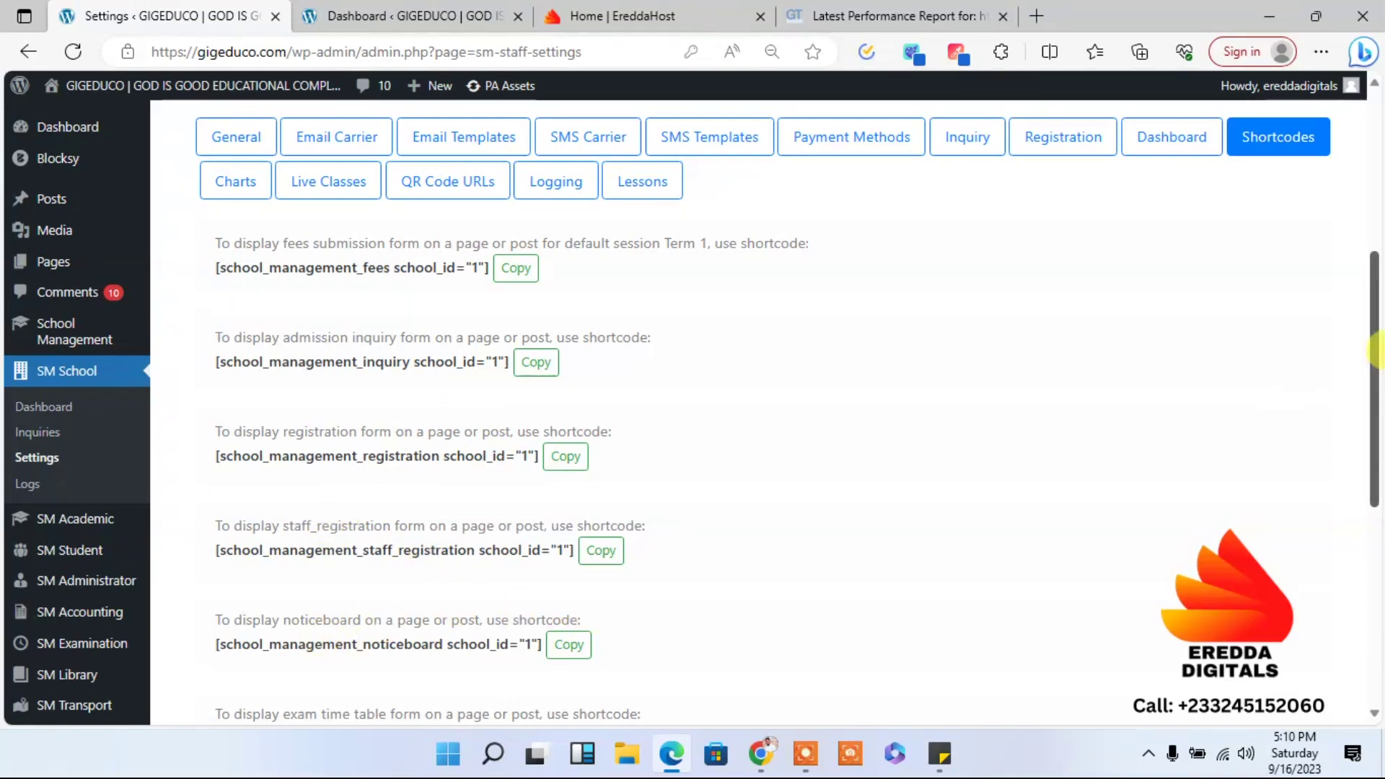
{"action": "scroll", "coordinate": [1378, 360], "scroll_direction": "down", "scroll_amount": 1}
{"action": "scroll", "coordinate": [1378, 360], "scroll_direction": "down", "scroll_amount": 1}
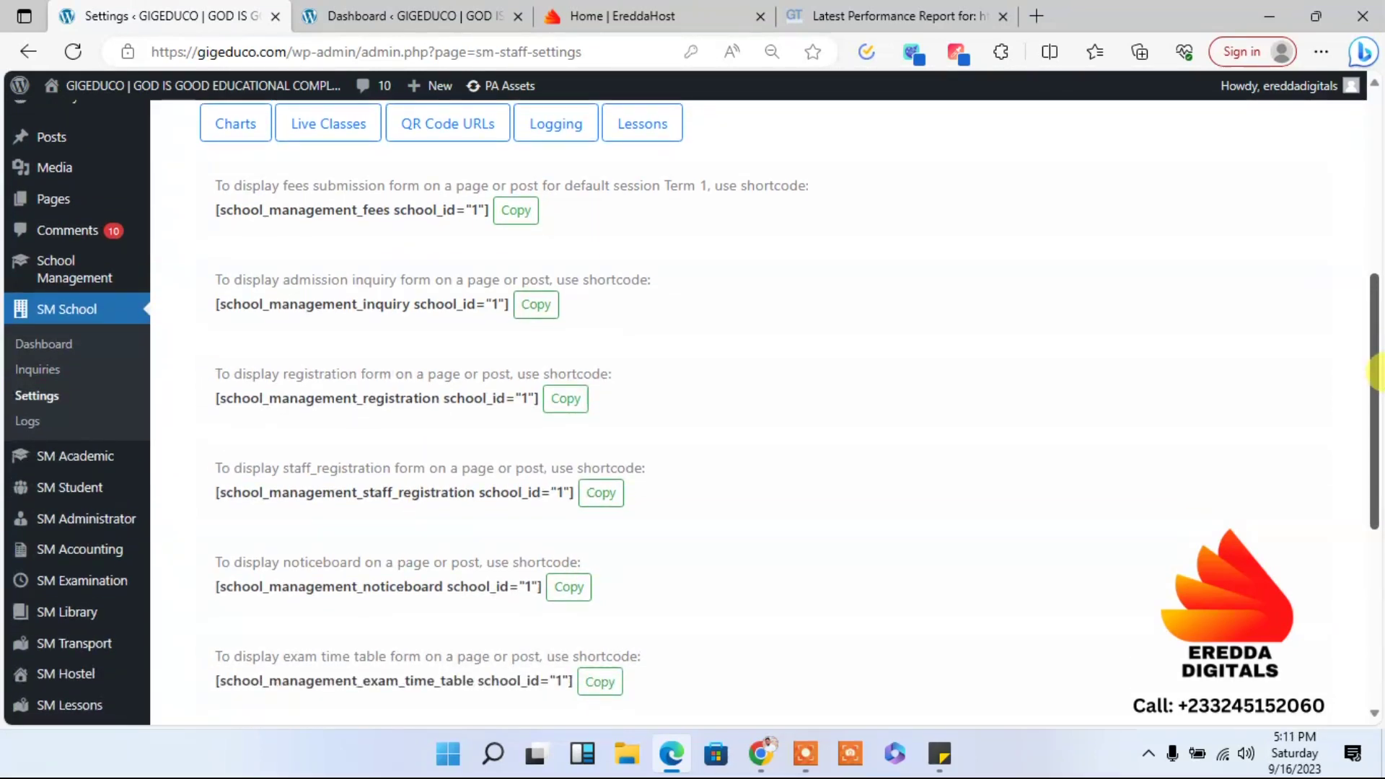
{"action": "left_click_drag", "start_coordinate": [1378, 371], "coordinate": [1352, 351]}
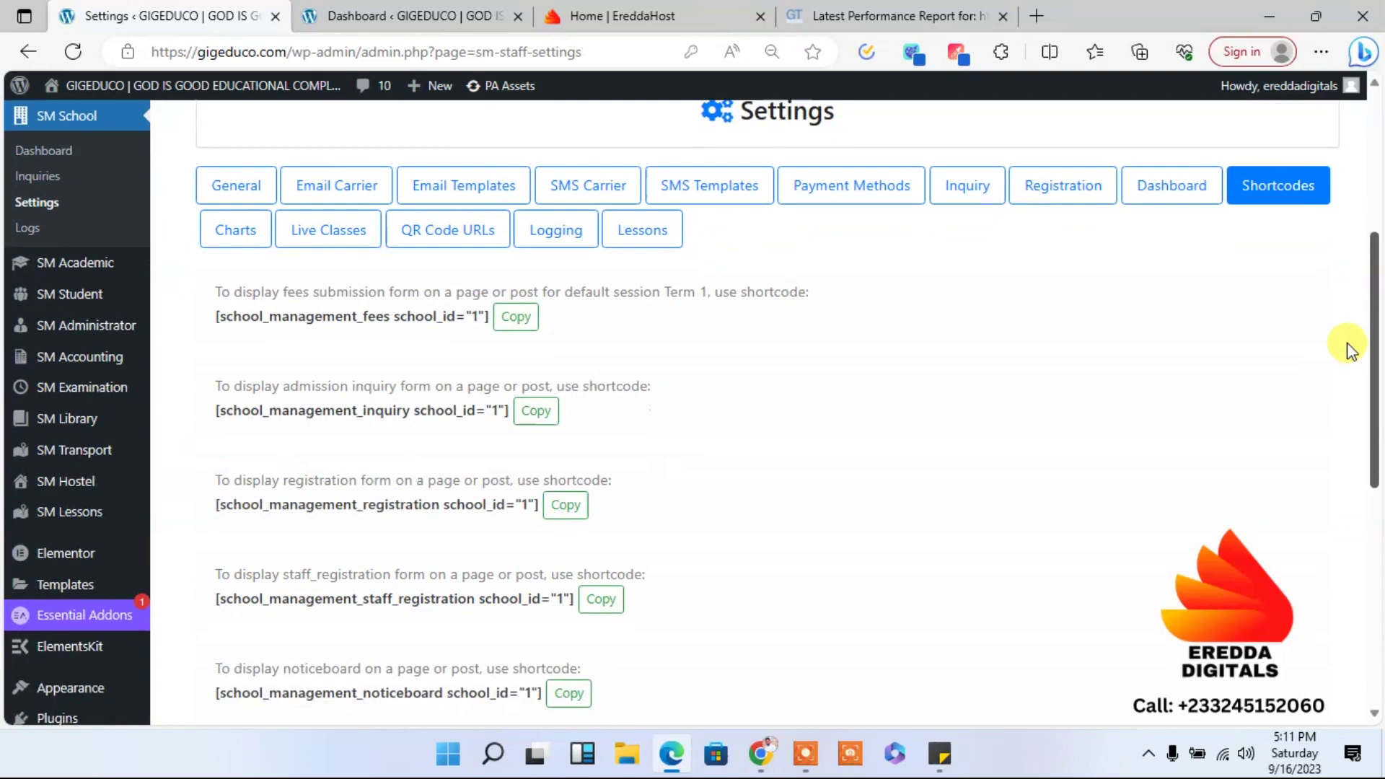
{"action": "scroll", "coordinate": [1352, 351], "scroll_direction": "down", "scroll_amount": 1}
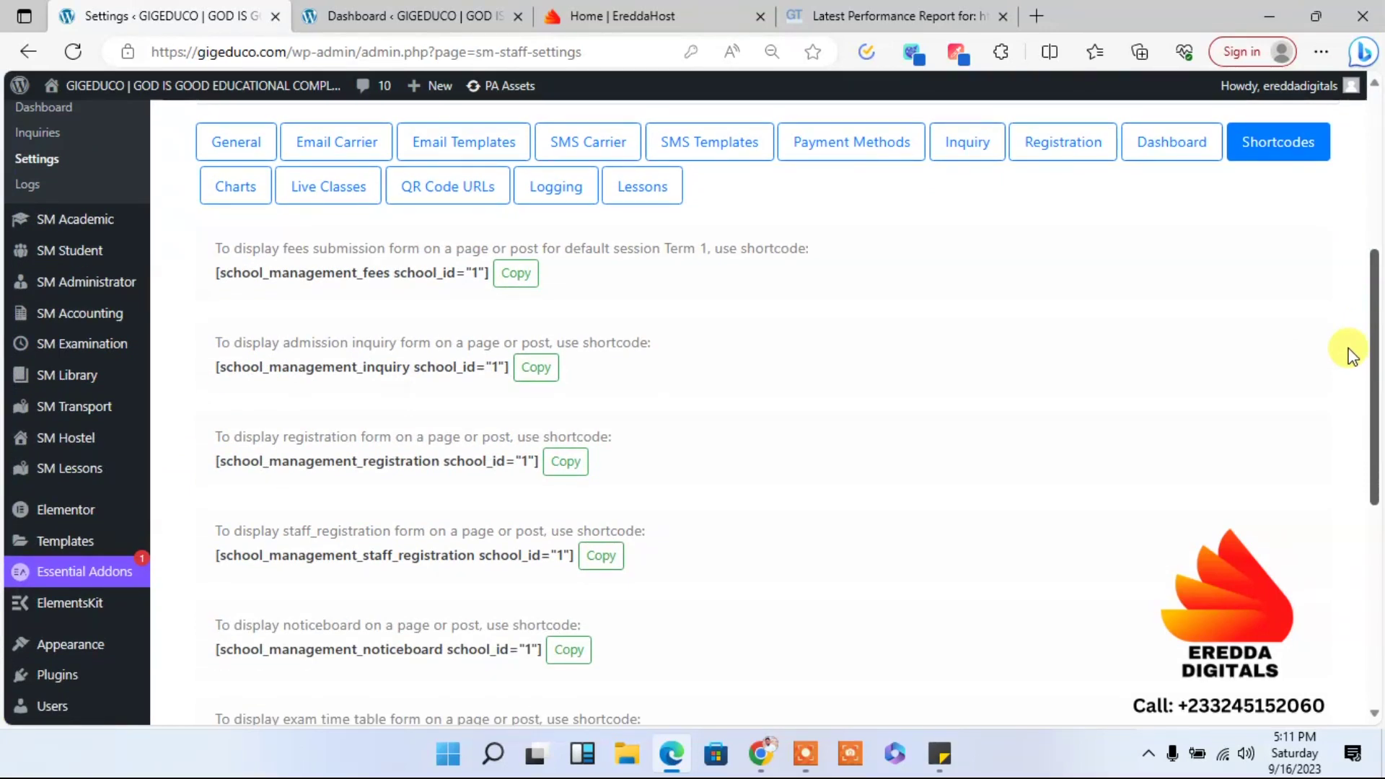
{"action": "scroll", "coordinate": [1342, 318], "scroll_direction": "up", "scroll_amount": 3}
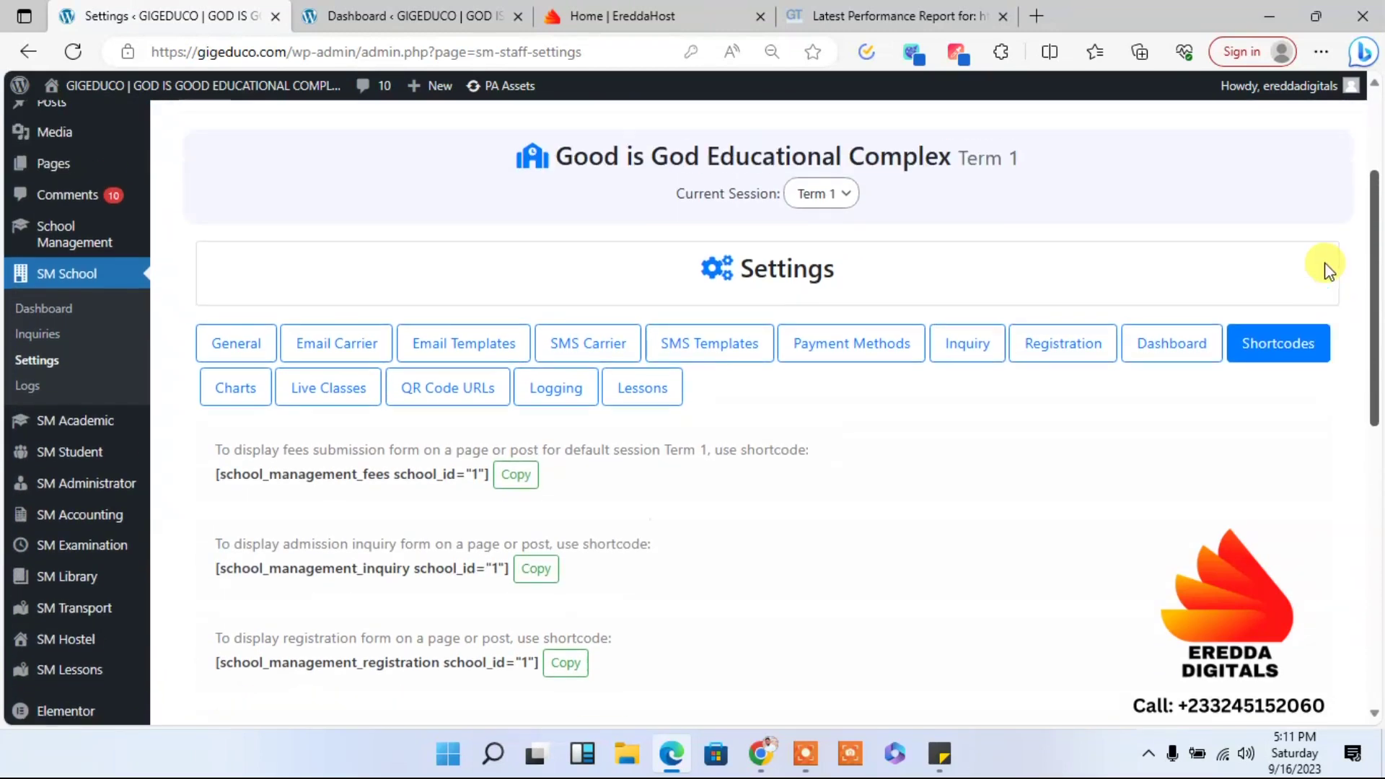
- Open the Shortcodes section of the general School Management settings
{"action": "mouse_move", "coordinate": [94, 449]}
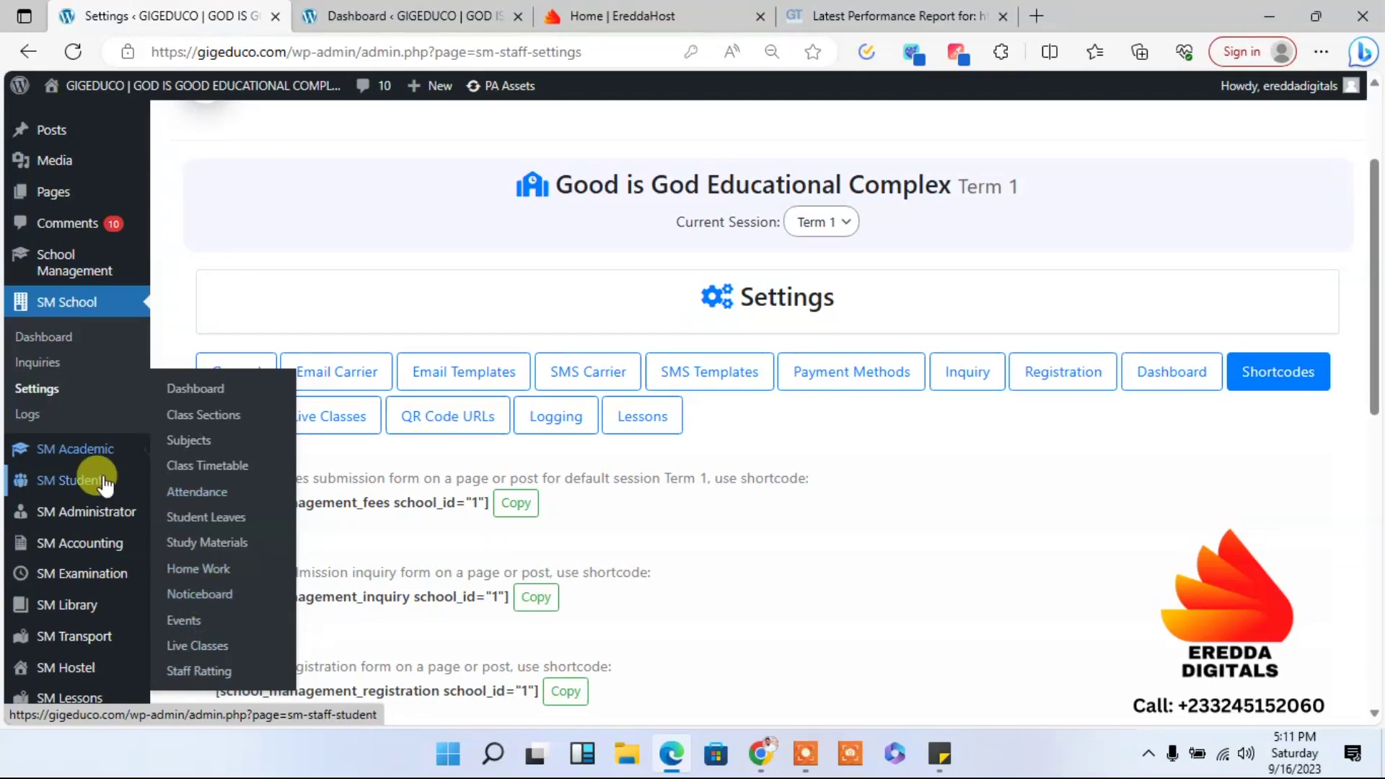
{"action": "mouse_move", "coordinate": [108, 482]}
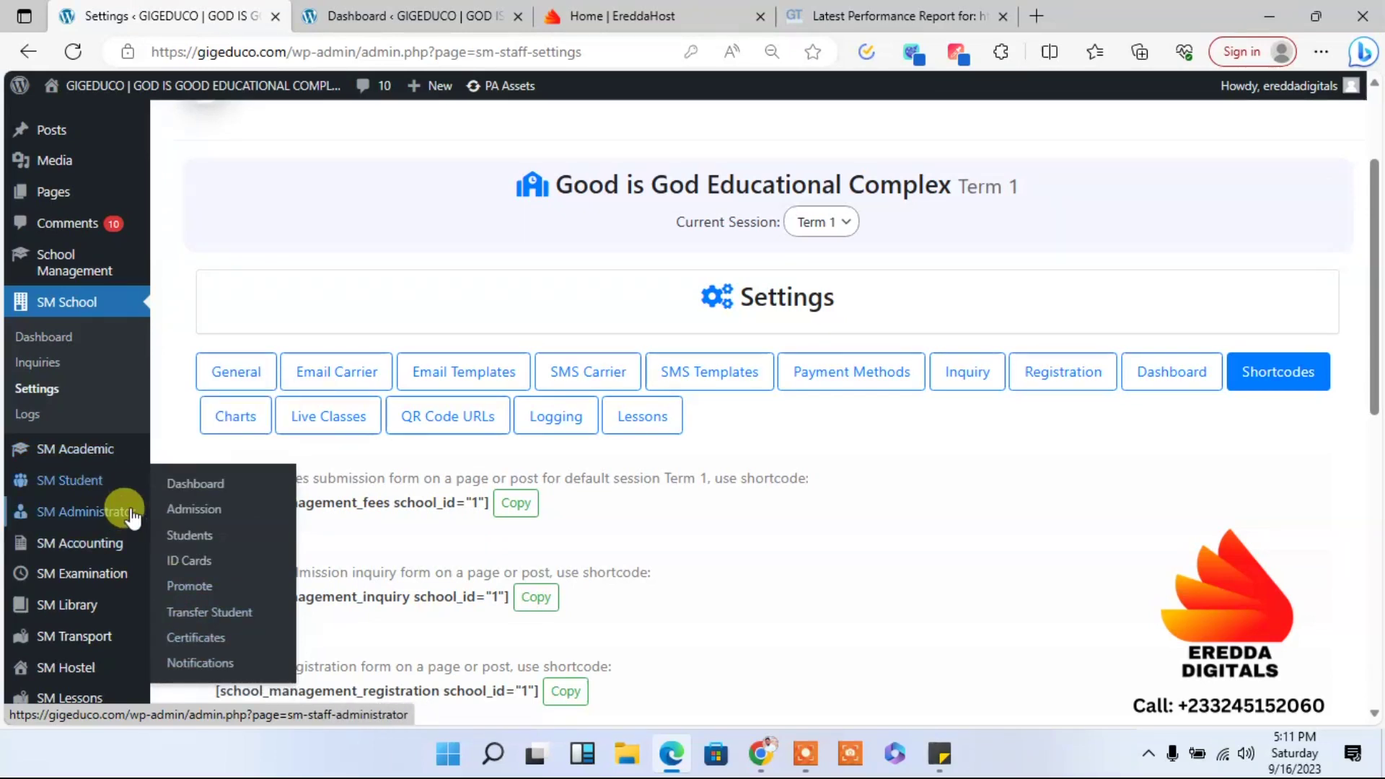
{"action": "mouse_move", "coordinate": [132, 514]}
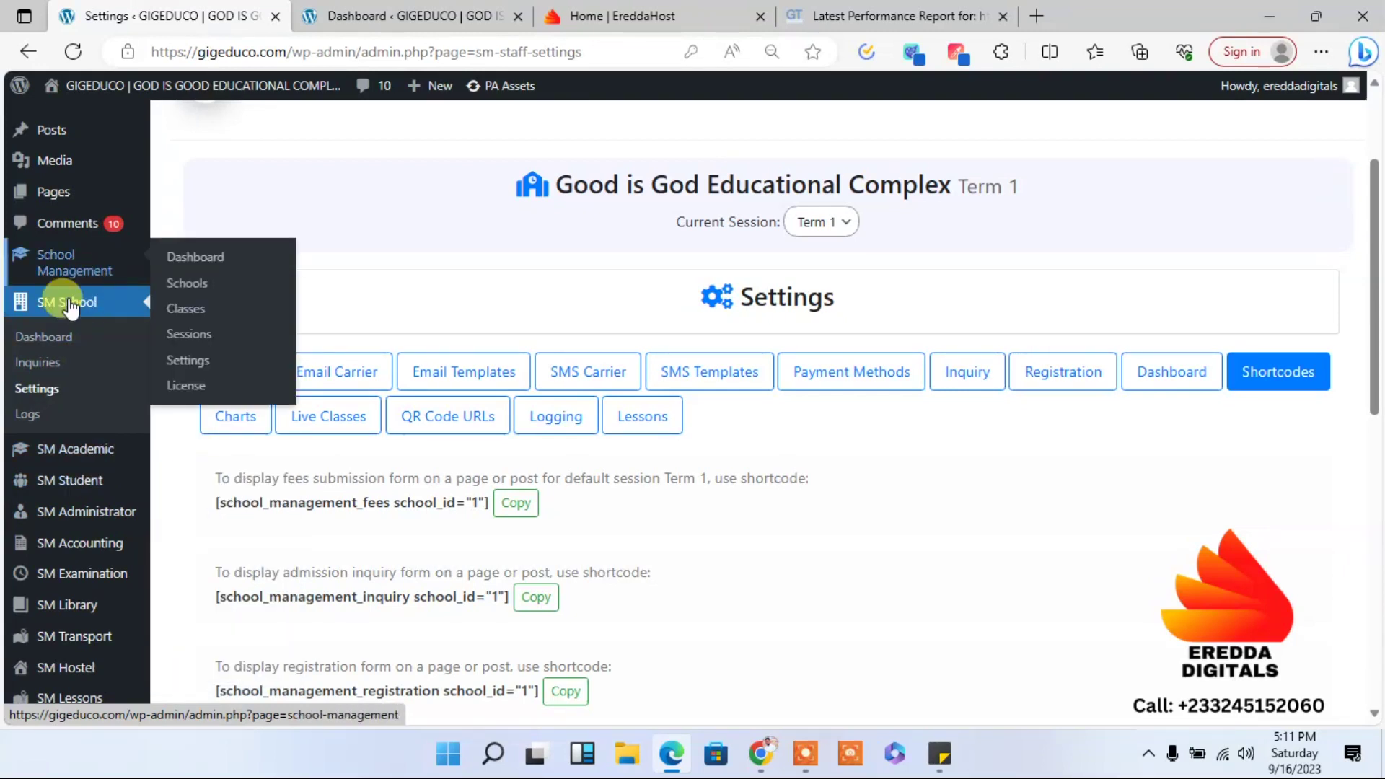
{"action": "mouse_move", "coordinate": [75, 277]}
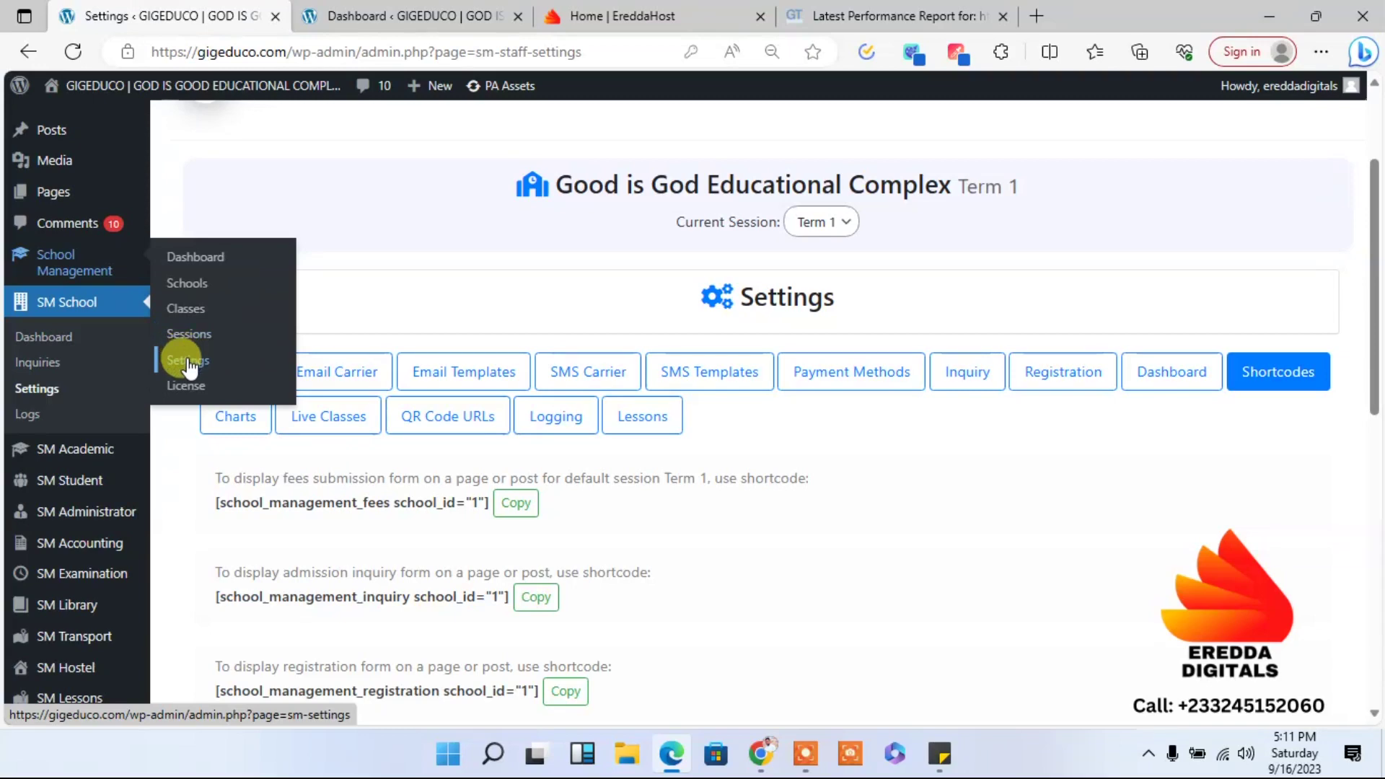
{"action": "left_click", "coordinate": [190, 368]}
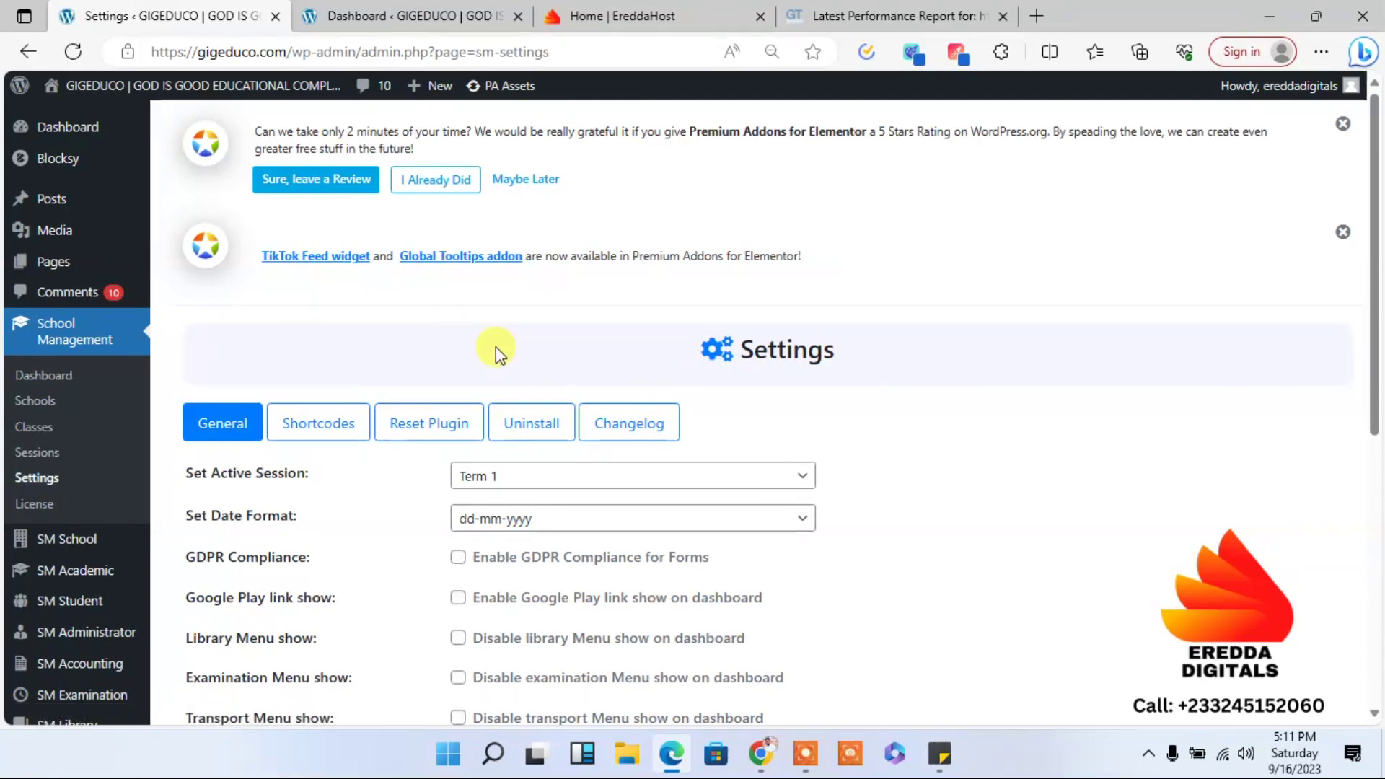
{"action": "left_click", "coordinate": [319, 423]}
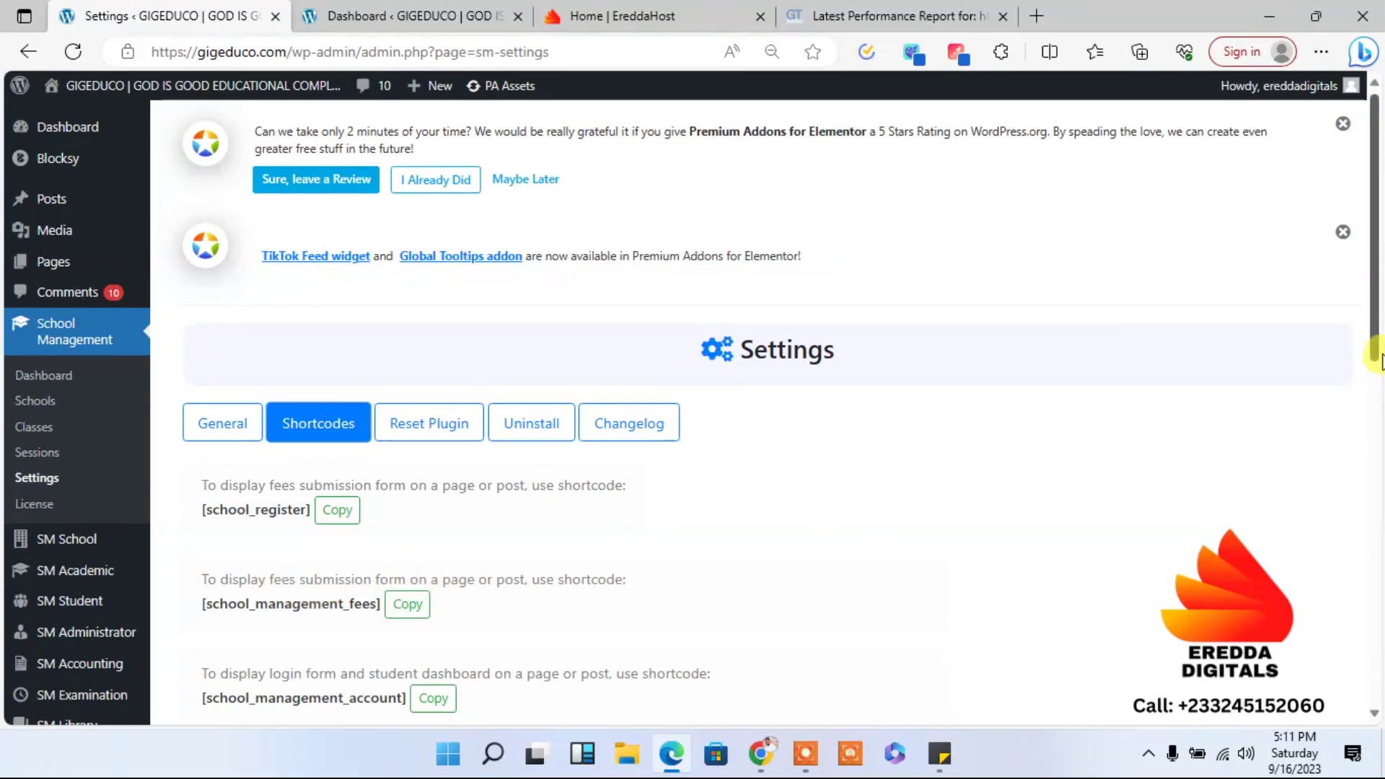
- Copy the school_management_account shortcode for the login form and student dashboard, and start a new page in the other browser tab
{"action": "scroll", "coordinate": [1379, 397], "scroll_direction": "down", "scroll_amount": 2}
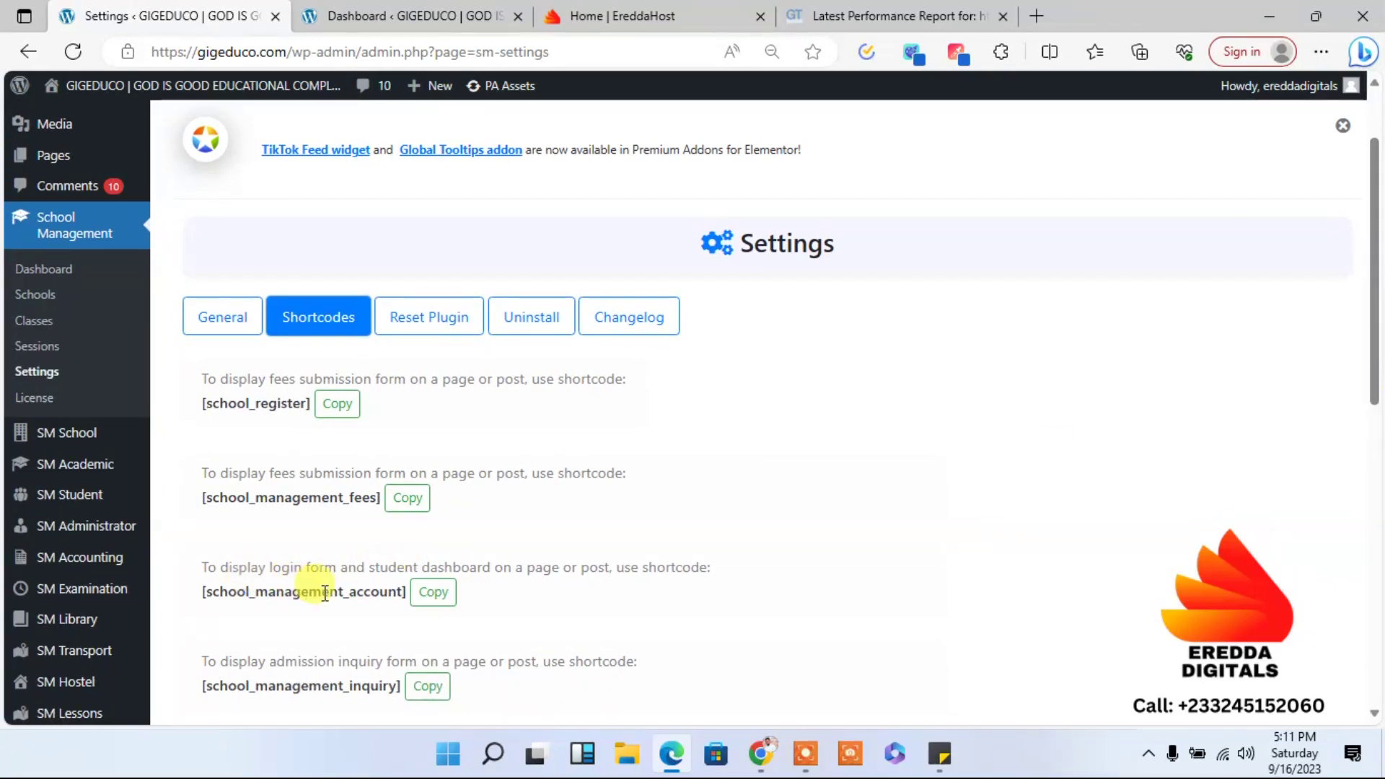
{"action": "left_click", "coordinate": [433, 592]}
{"action": "left_click", "coordinate": [392, 14]}
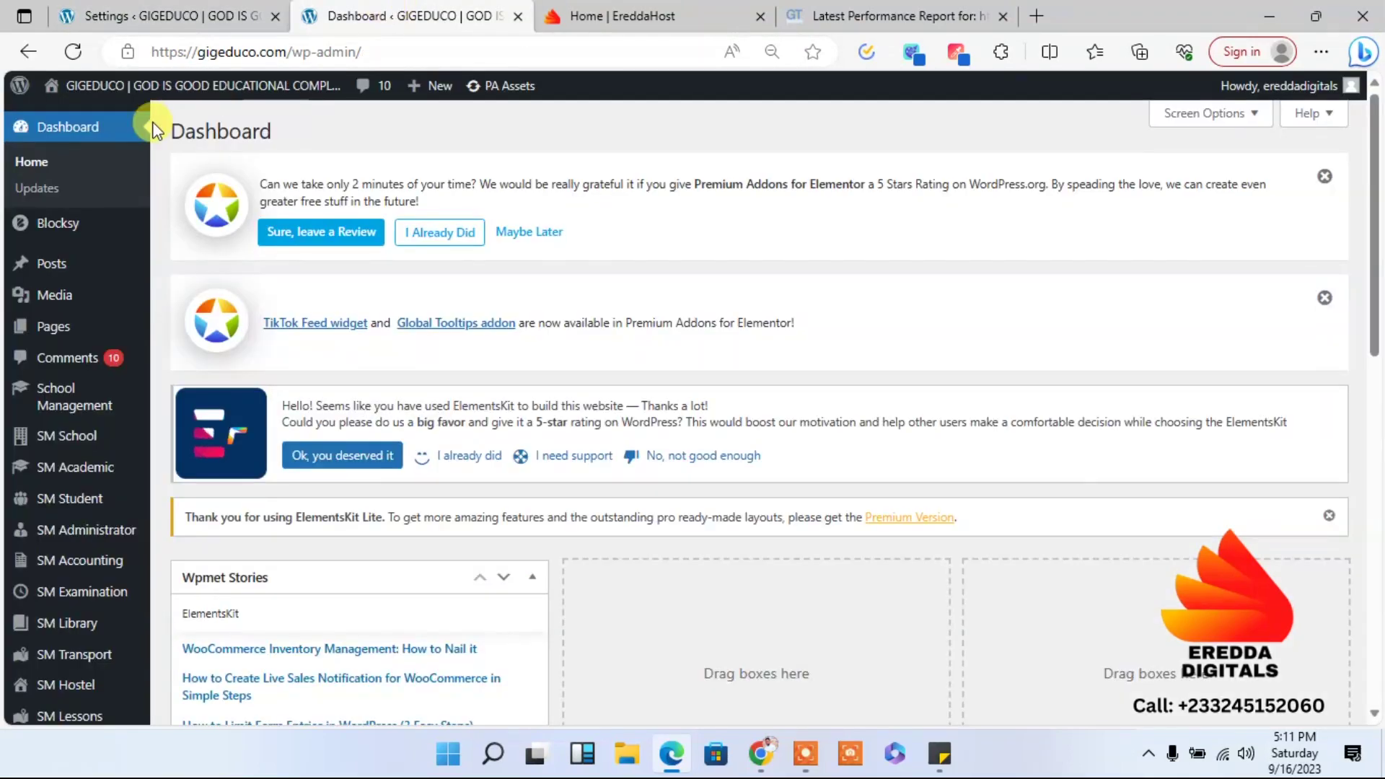
{"action": "mouse_move", "coordinate": [50, 326]}
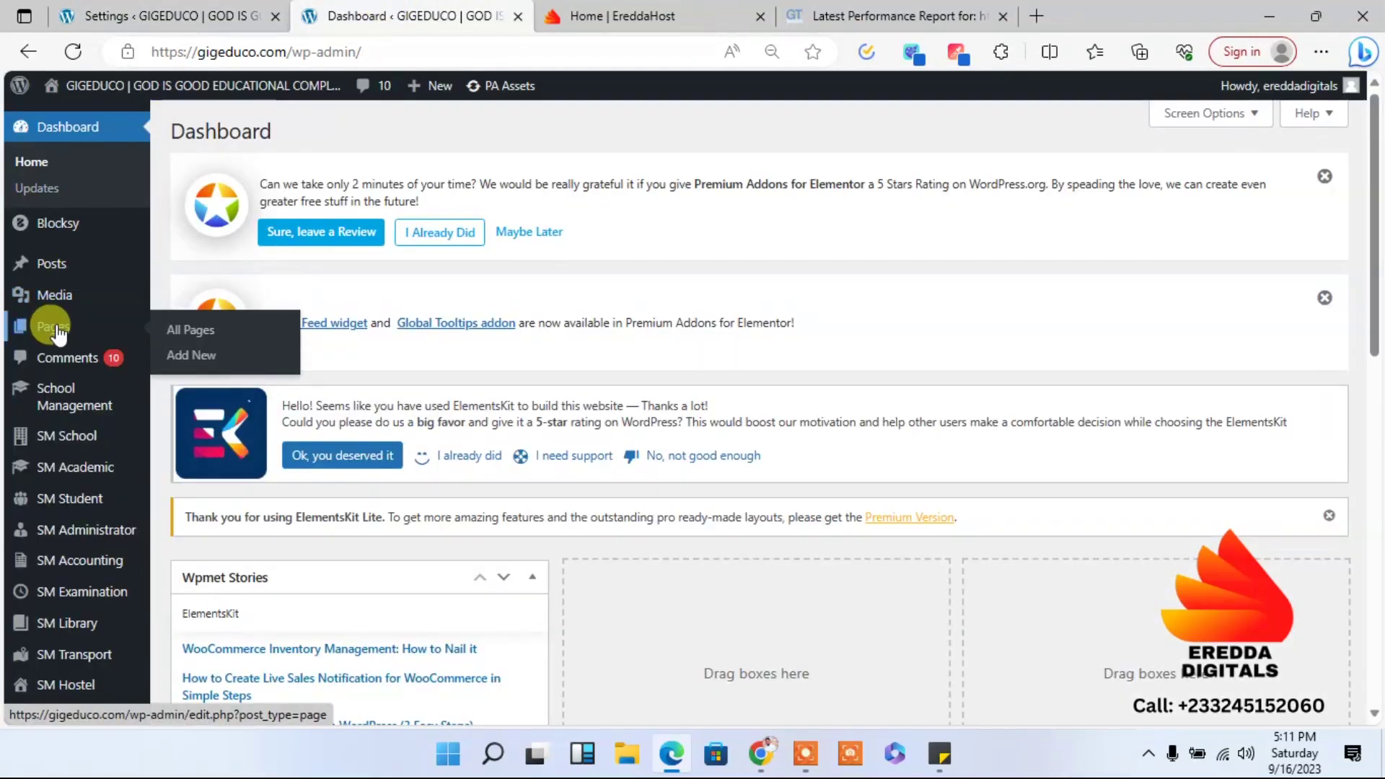
{"action": "left_click", "coordinate": [181, 355]}
{"action": "key", "text": "ctrl+shift+Tab"}
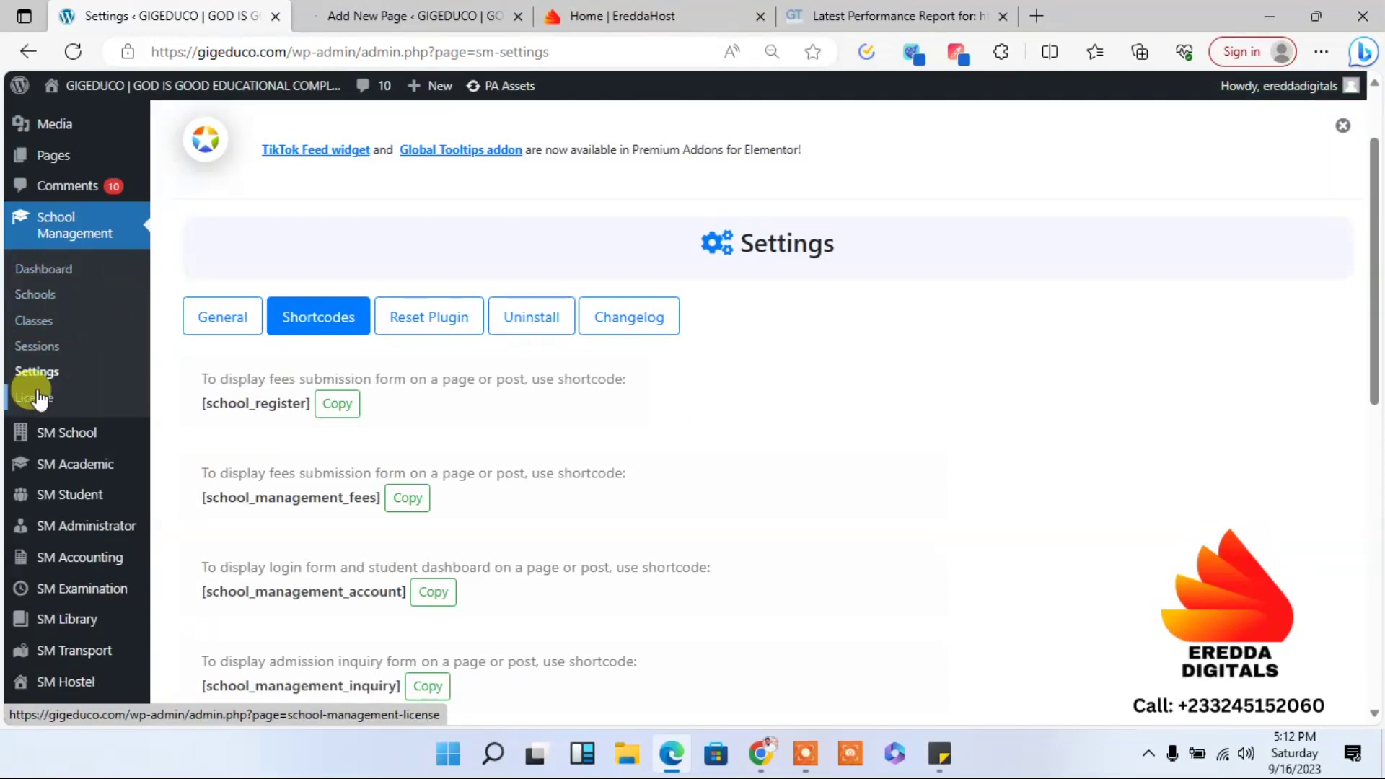
{"action": "left_click", "coordinate": [401, 12]}
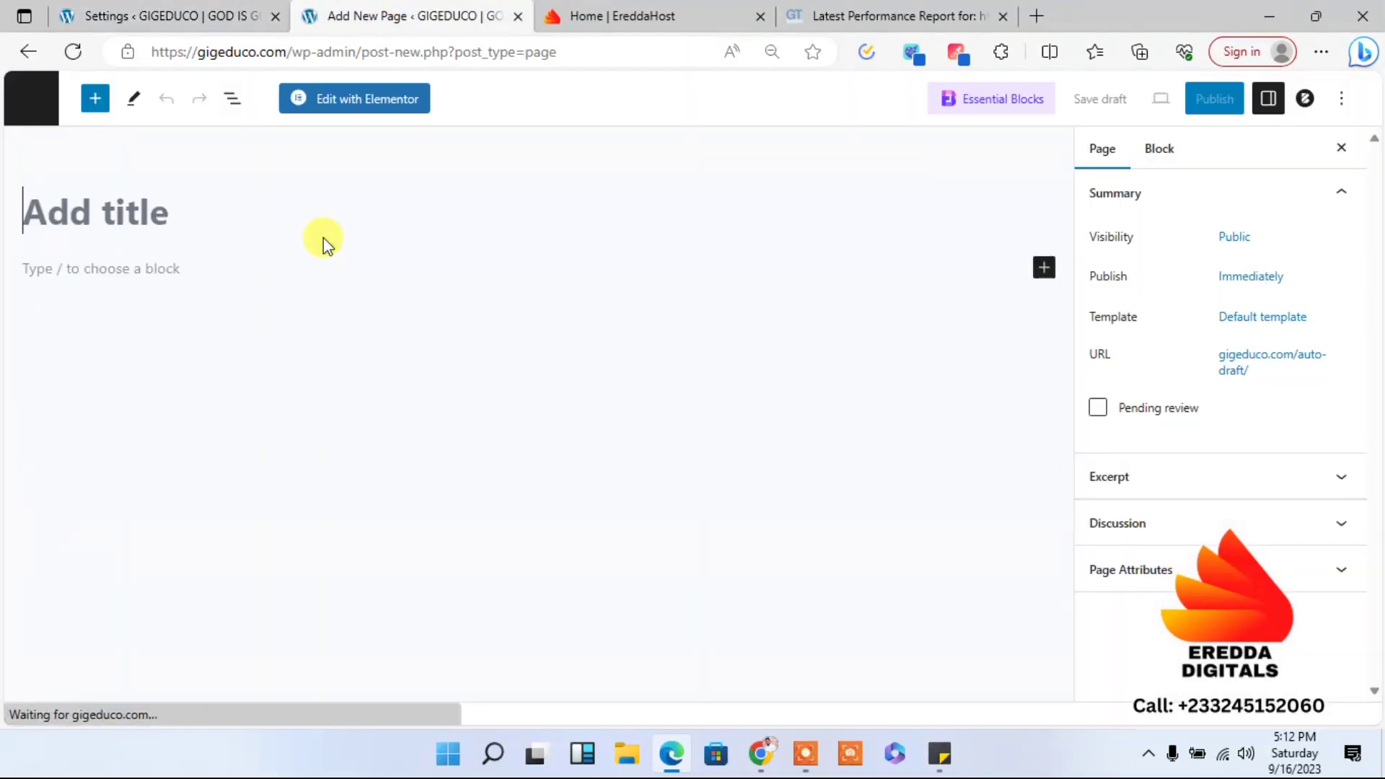
- Title the new page Student Login and publish it
{"action": "type", "text": "Student Login"}
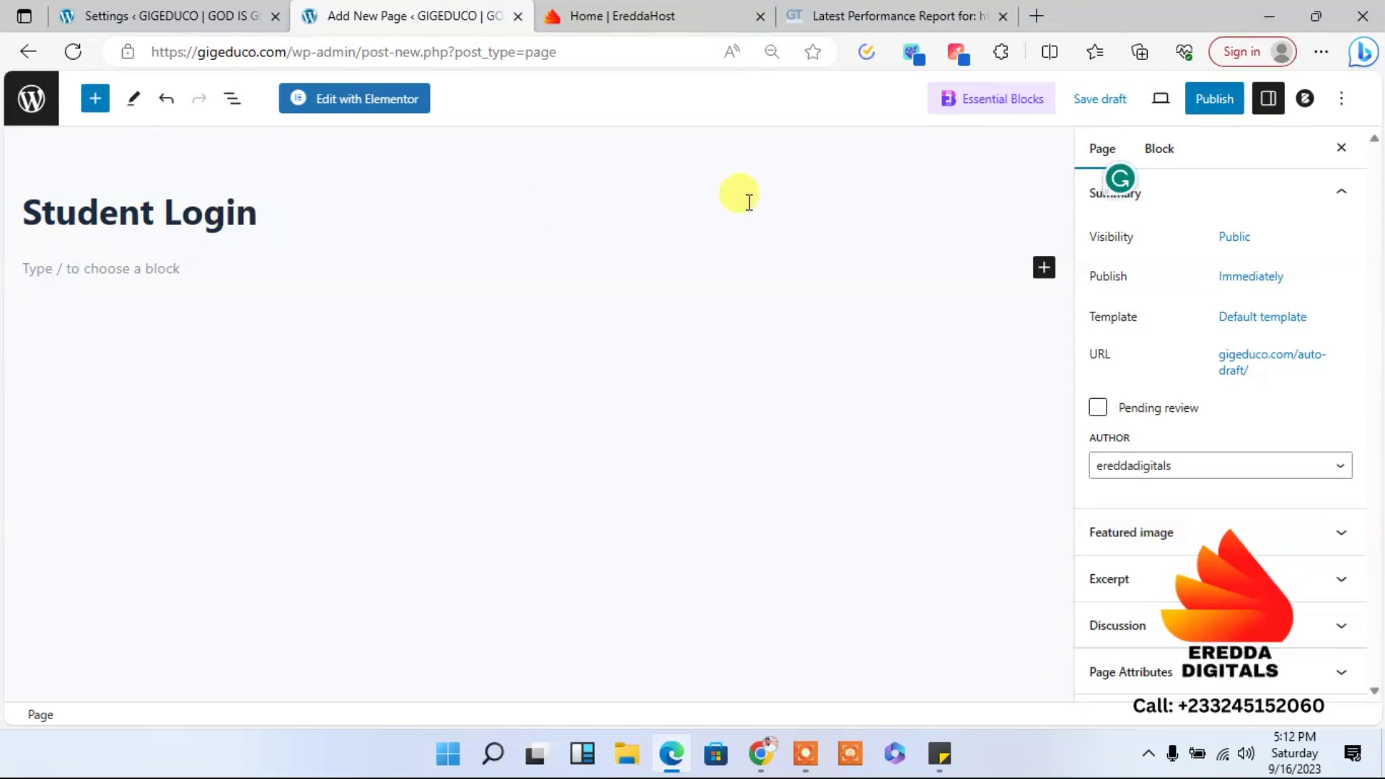
{"action": "left_click", "coordinate": [1206, 109]}
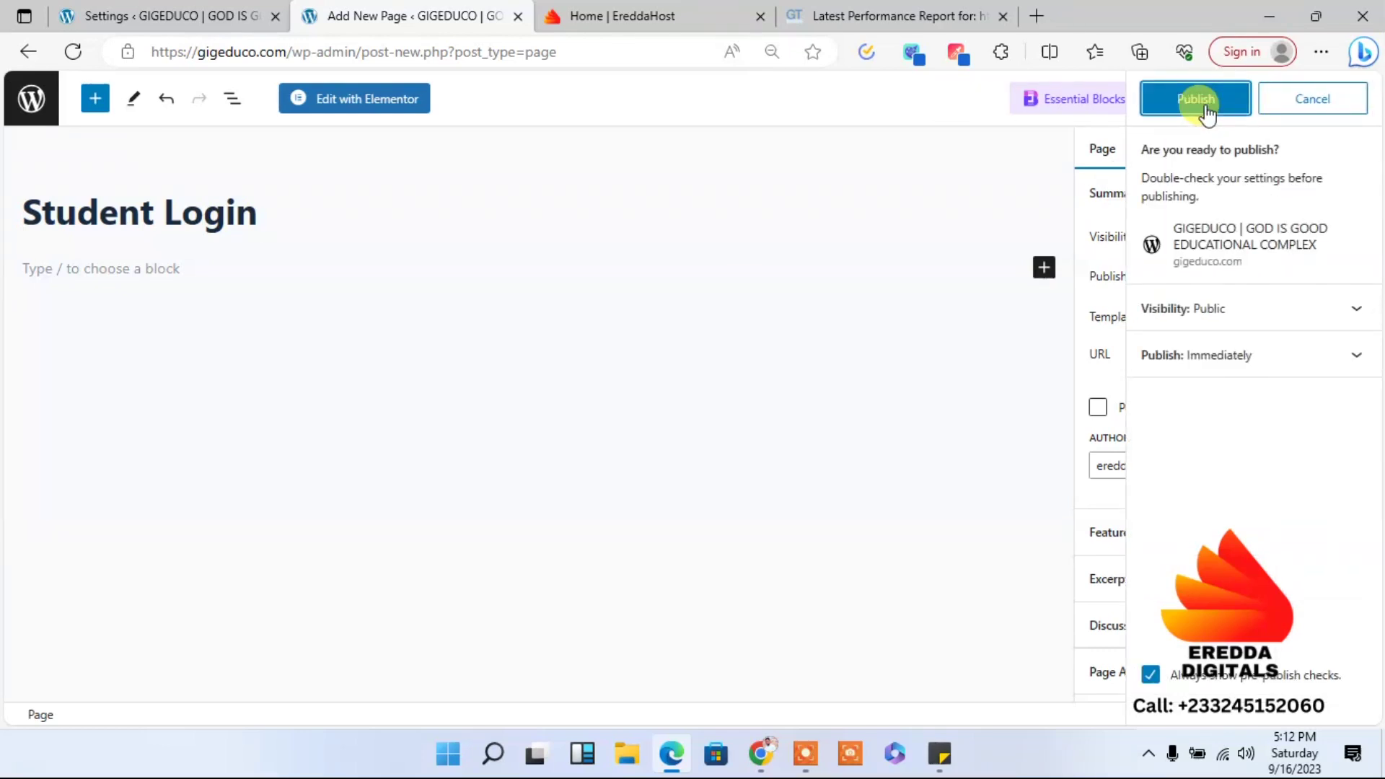
{"action": "left_click", "coordinate": [1202, 102]}
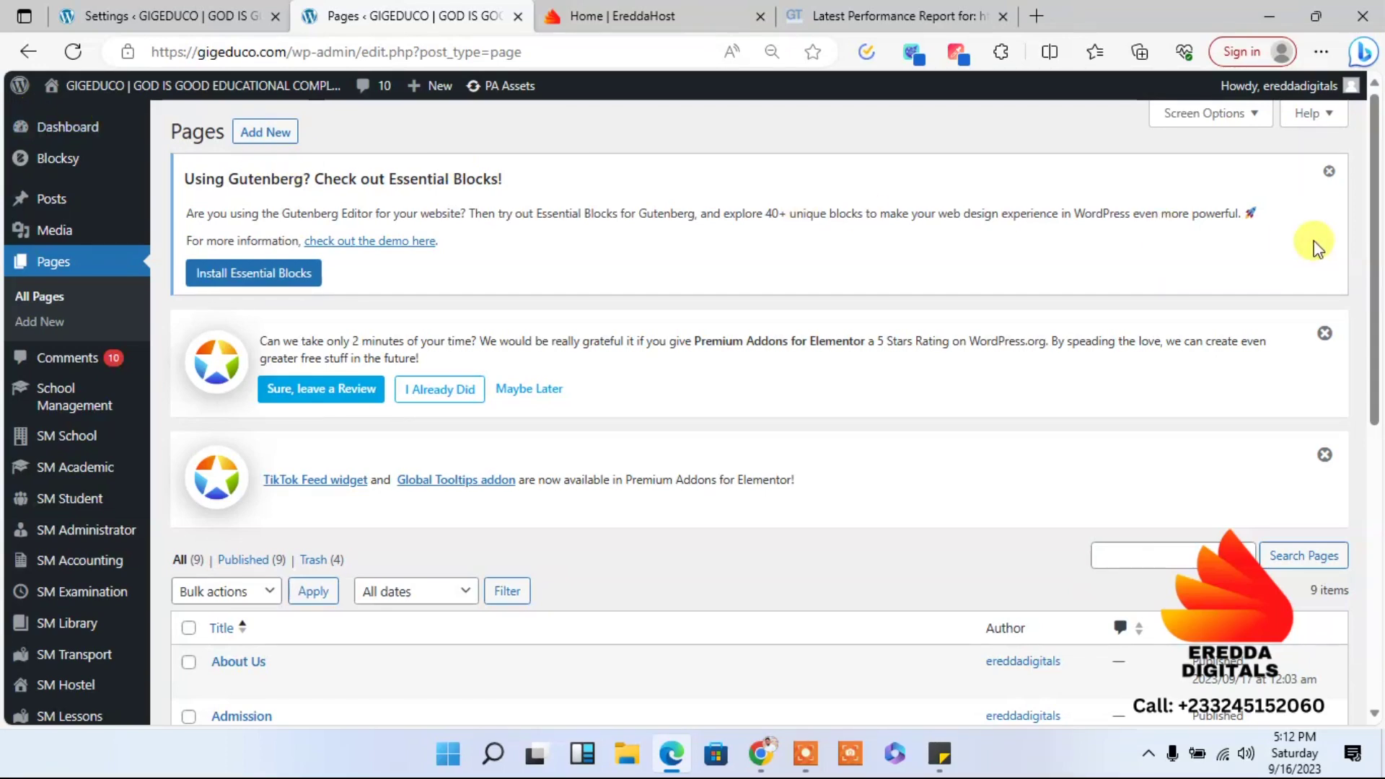
- Open the site's menu editor from the pages list and name the first menu Main Menu
{"action": "left_click_drag", "start_coordinate": [1374, 231], "coordinate": [1374, 646]}
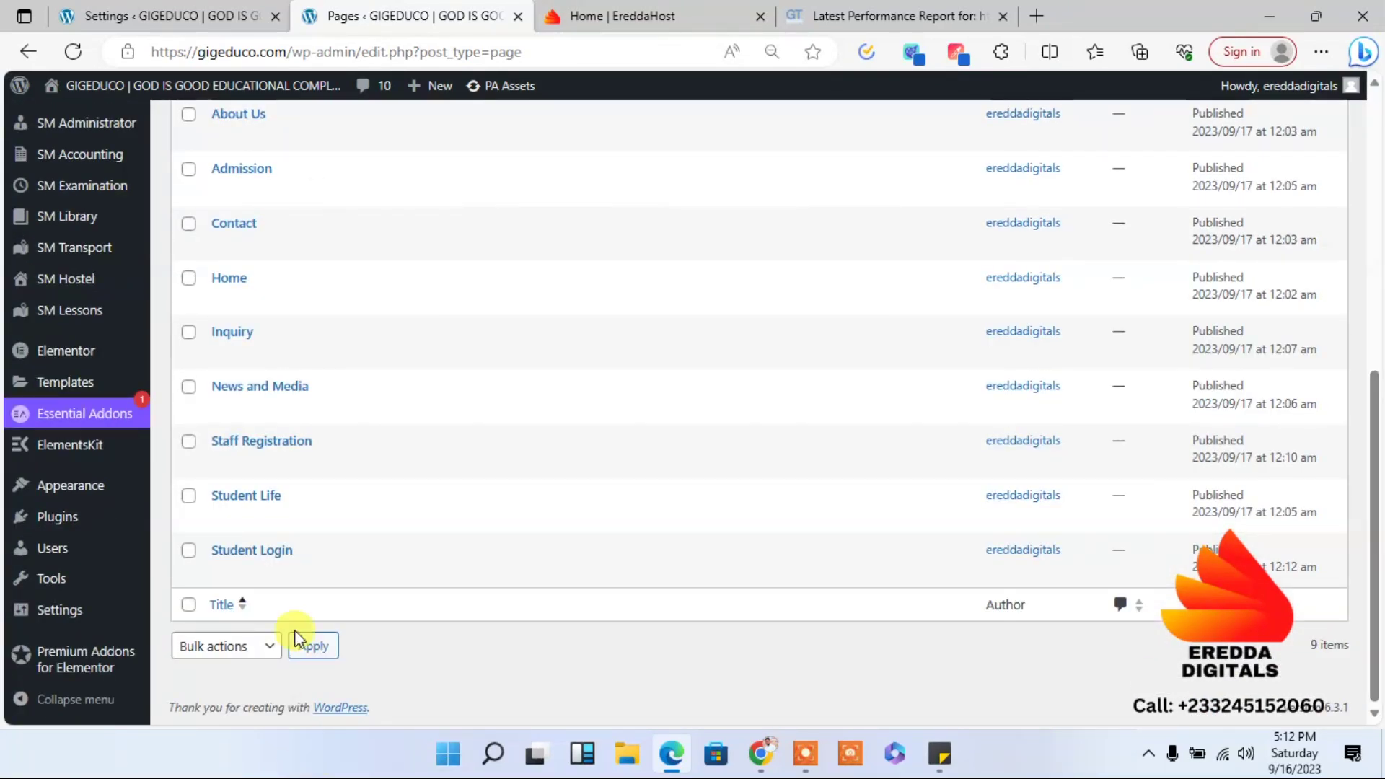
{"action": "mouse_move", "coordinate": [84, 489]}
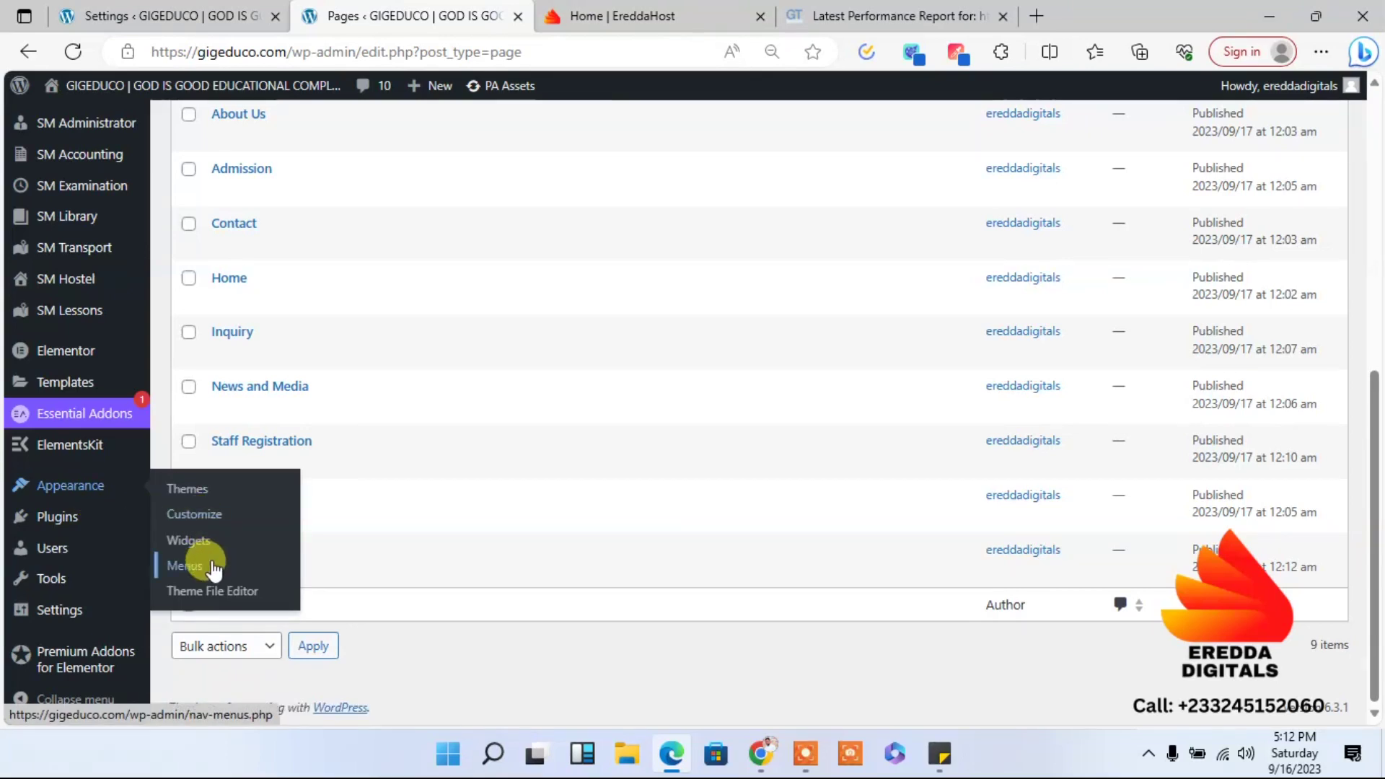
{"action": "left_click", "coordinate": [179, 573]}
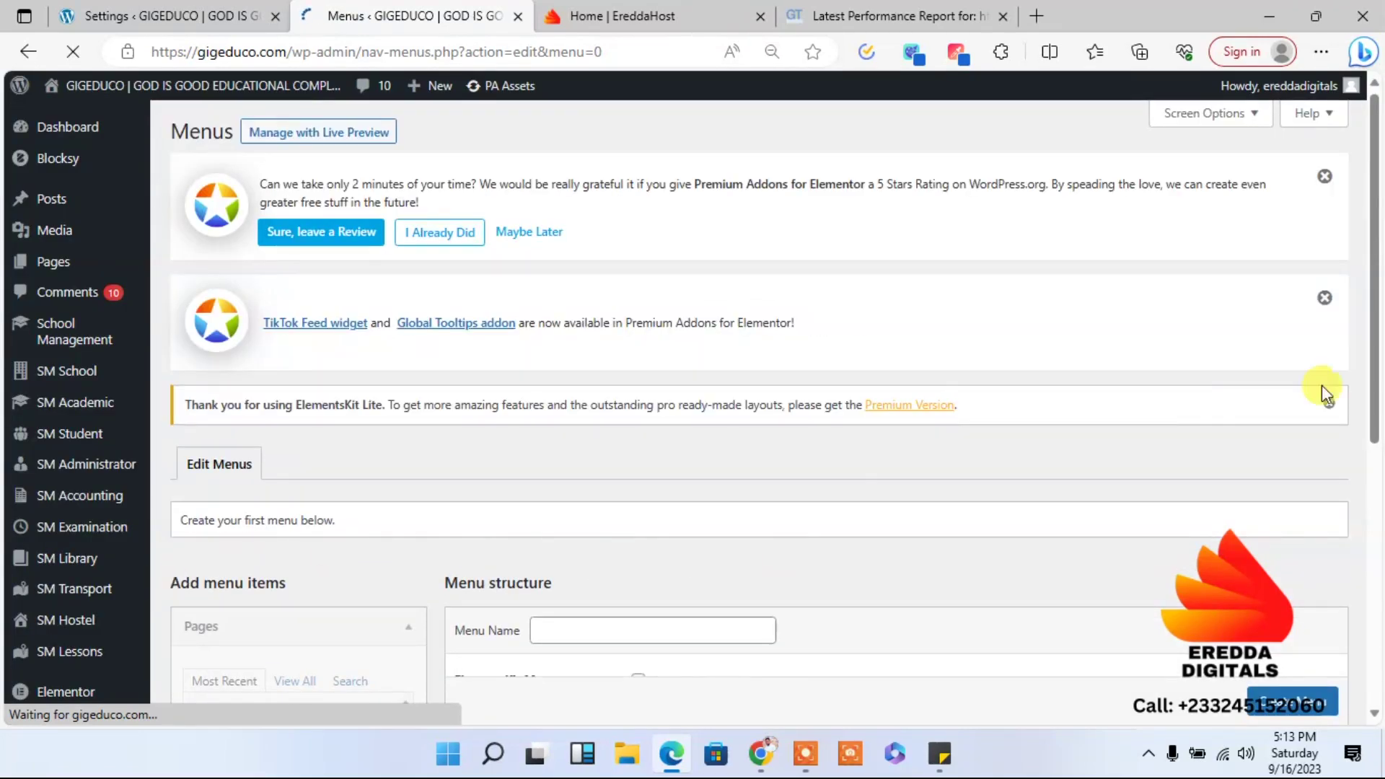
{"action": "scroll", "coordinate": [938, 390], "scroll_direction": "down", "scroll_amount": 3}
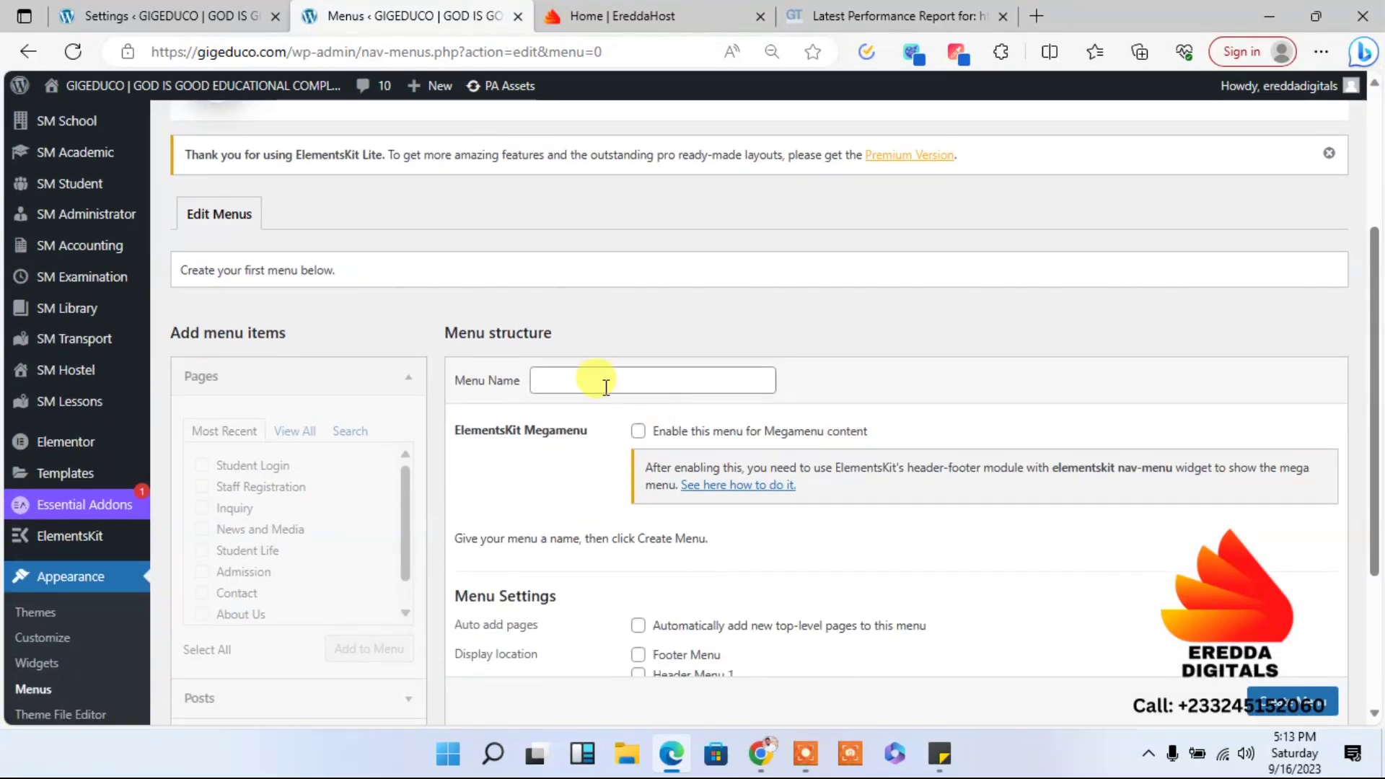
{"action": "left_click", "coordinate": [606, 387]}
{"action": "left_click", "coordinate": [596, 448]}
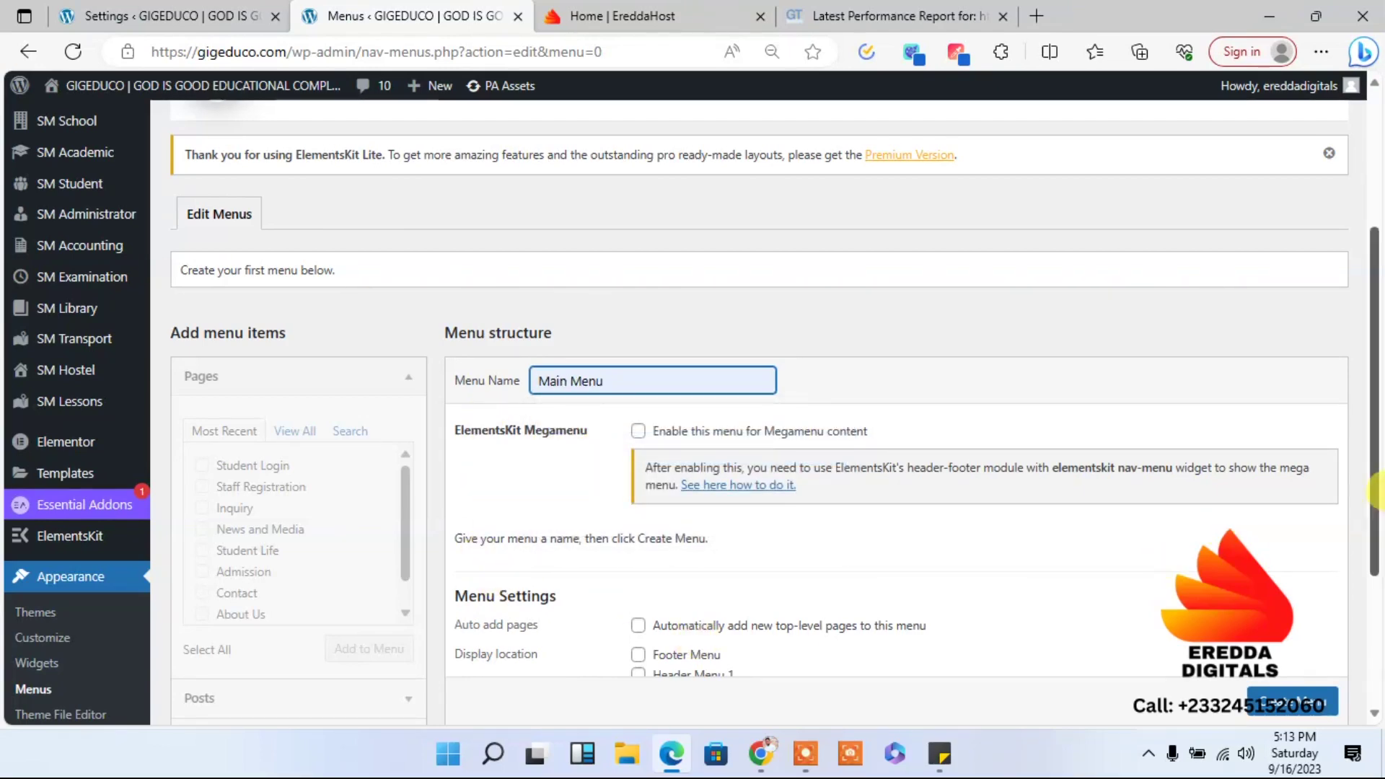
- Assign the new menu to the Header Menu 1 and Mobile Menu display locations and create it
{"action": "scroll", "coordinate": [1169, 563], "scroll_direction": "down", "scroll_amount": 3}
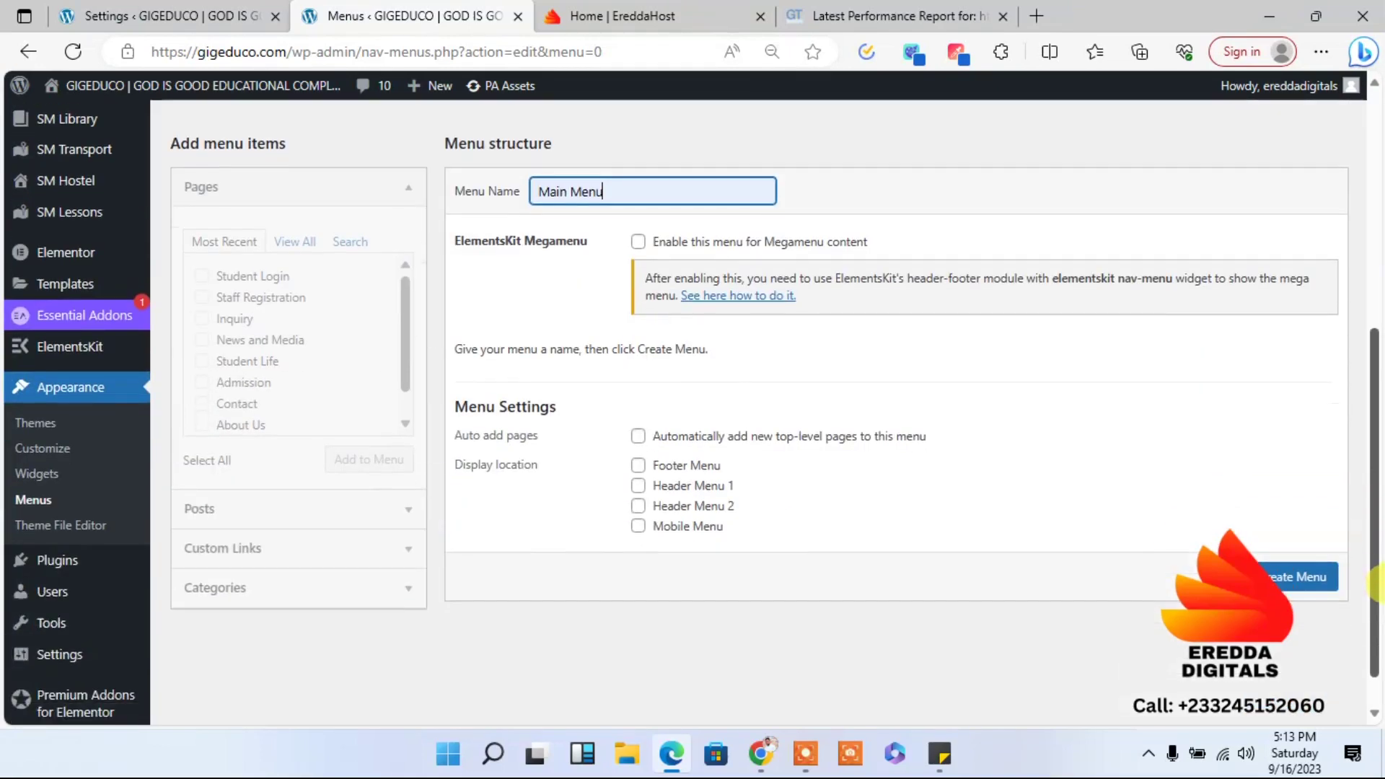
{"action": "left_click", "coordinate": [639, 487]}
{"action": "left_click", "coordinate": [638, 526]}
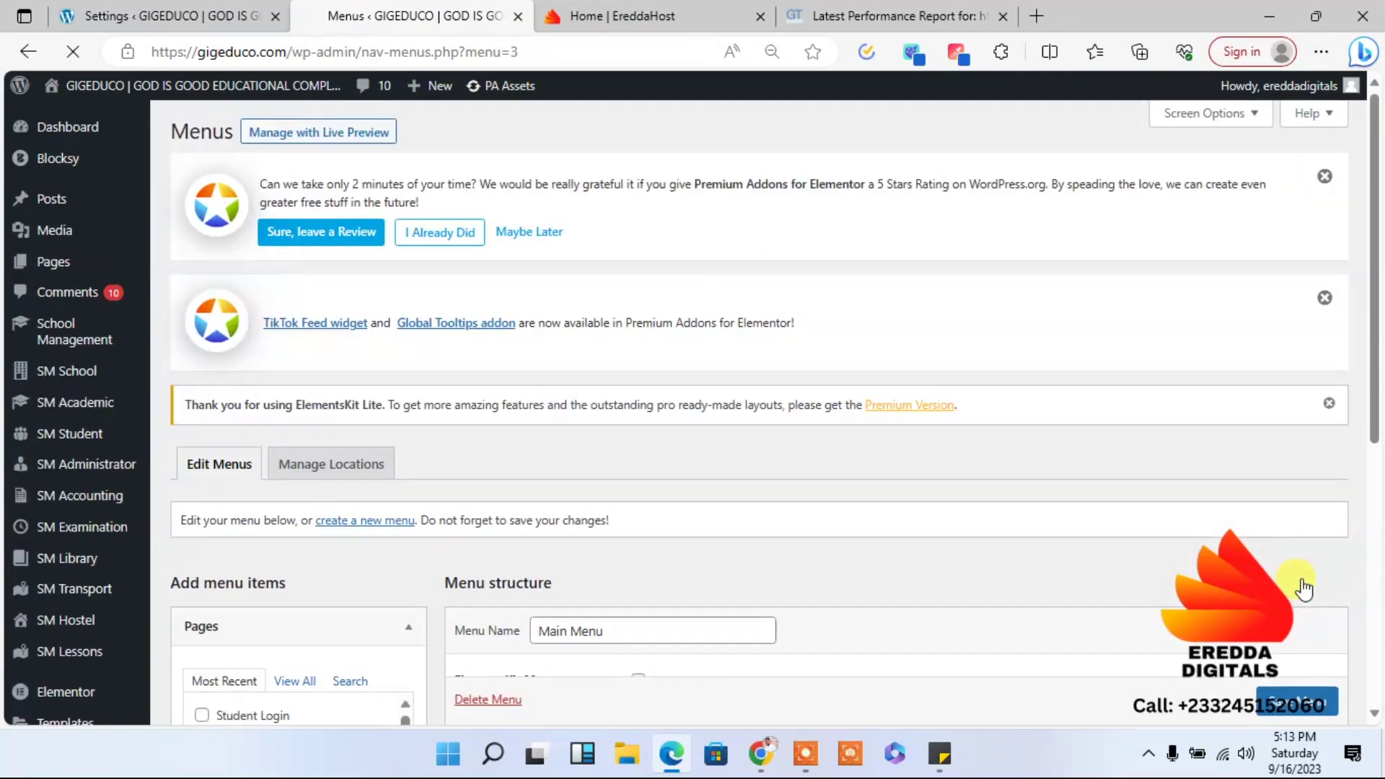
- Add every page from the full page list to Main Menu and remove the Staff Registration item
{"action": "left_click_drag", "start_coordinate": [1376, 273], "coordinate": [1377, 497]}
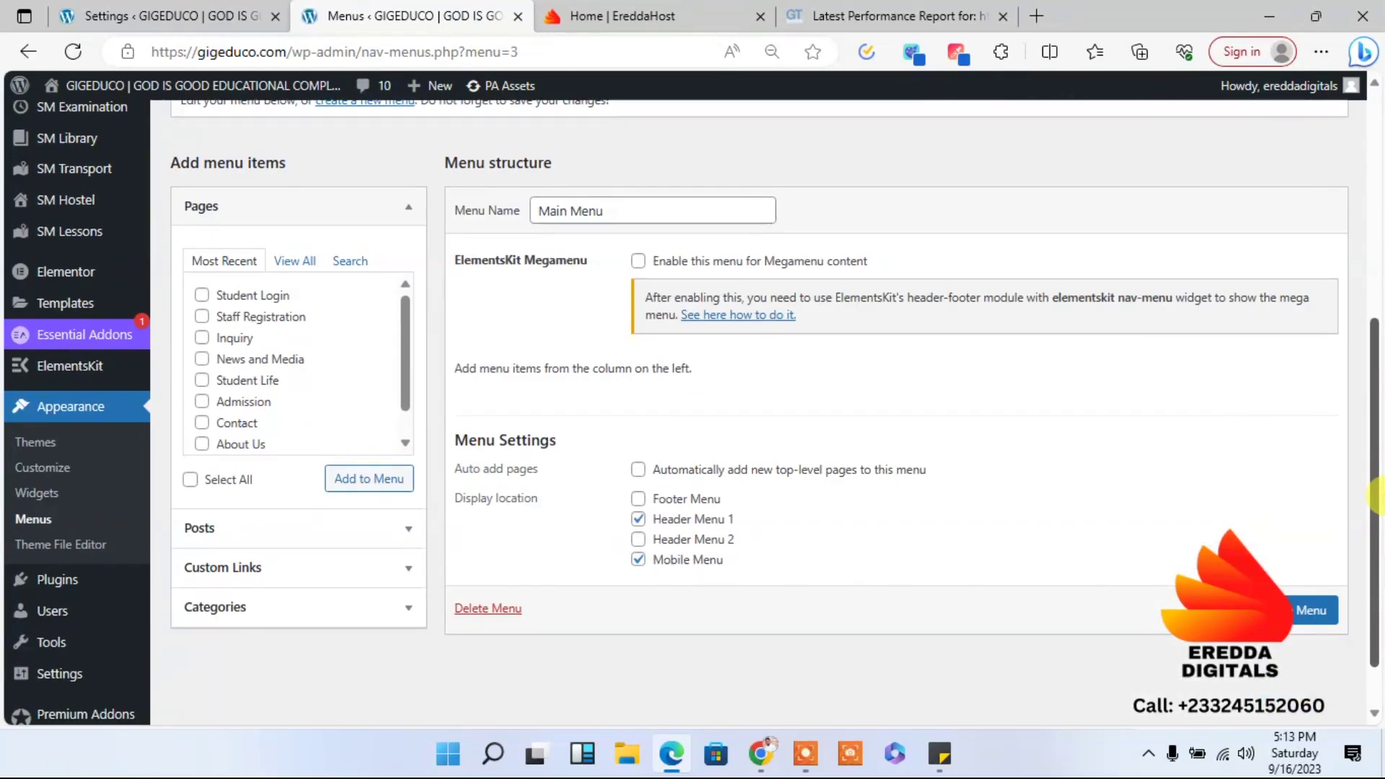
{"action": "left_click", "coordinate": [292, 262]}
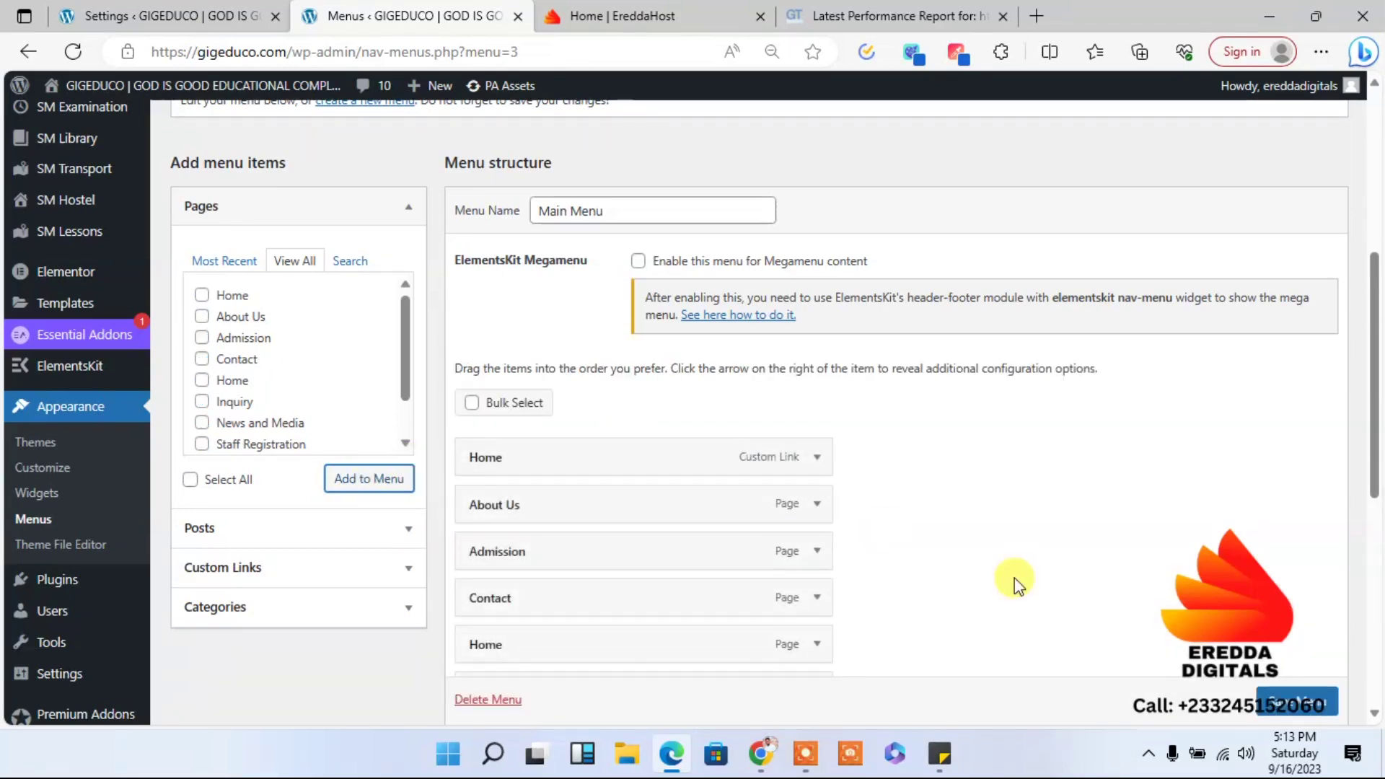
{"action": "left_click_drag", "start_coordinate": [1374, 415], "coordinate": [1027, 569]}
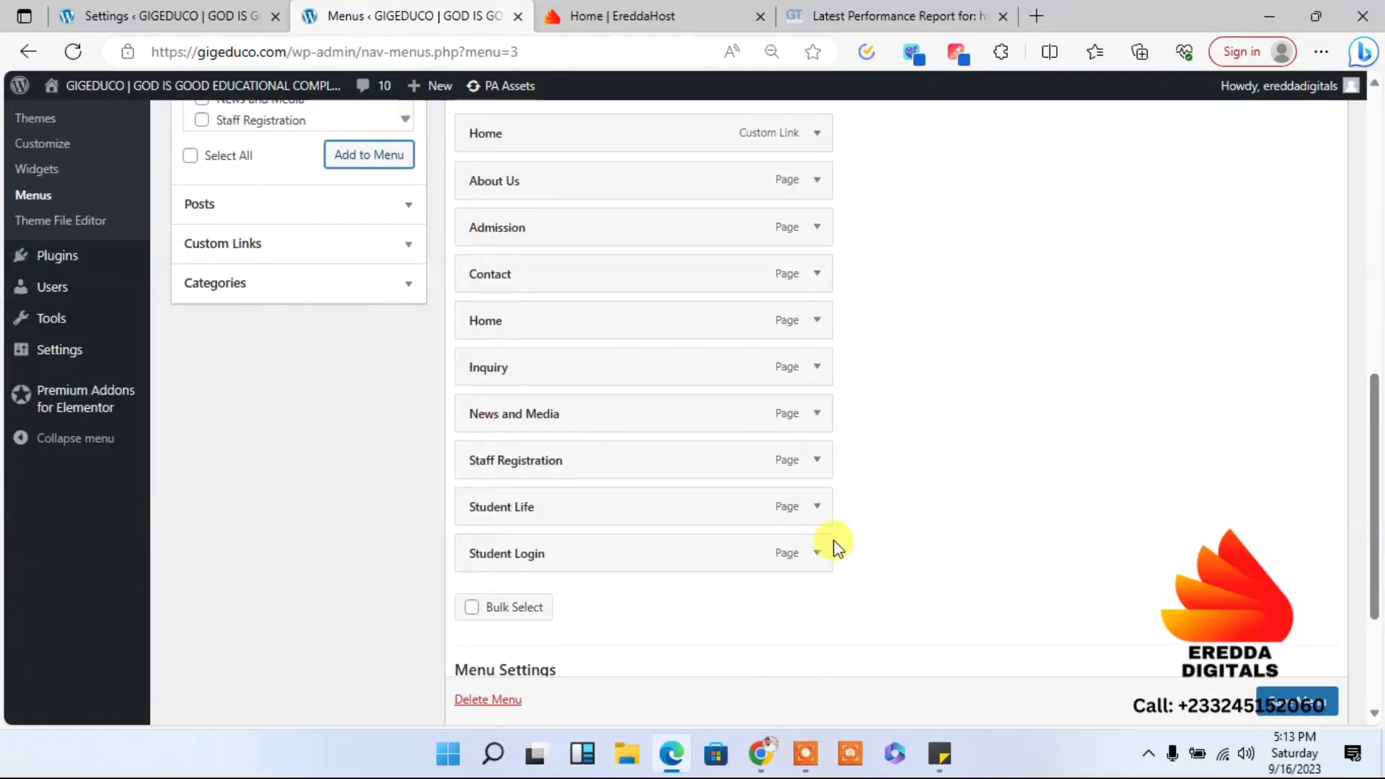
{"action": "left_click", "coordinate": [816, 461]}
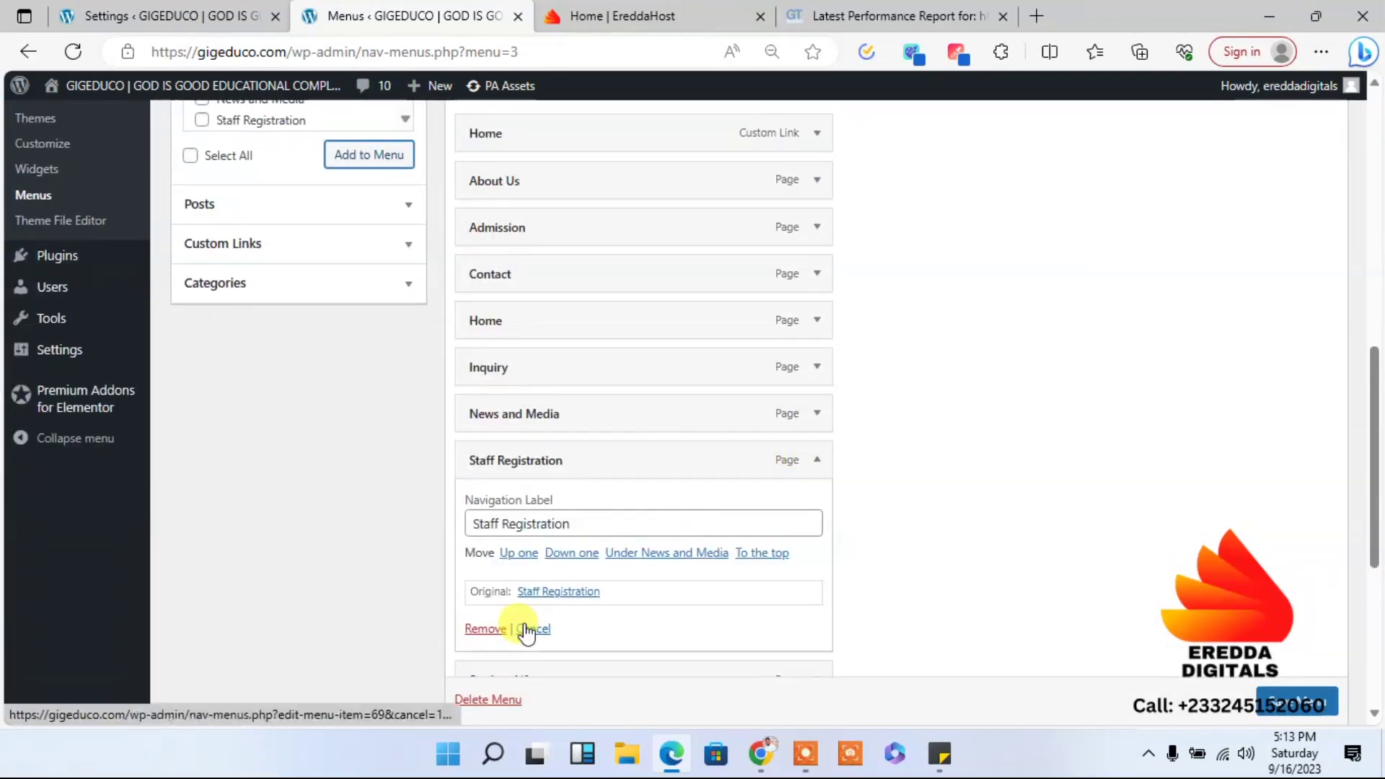
{"action": "left_click", "coordinate": [482, 625]}
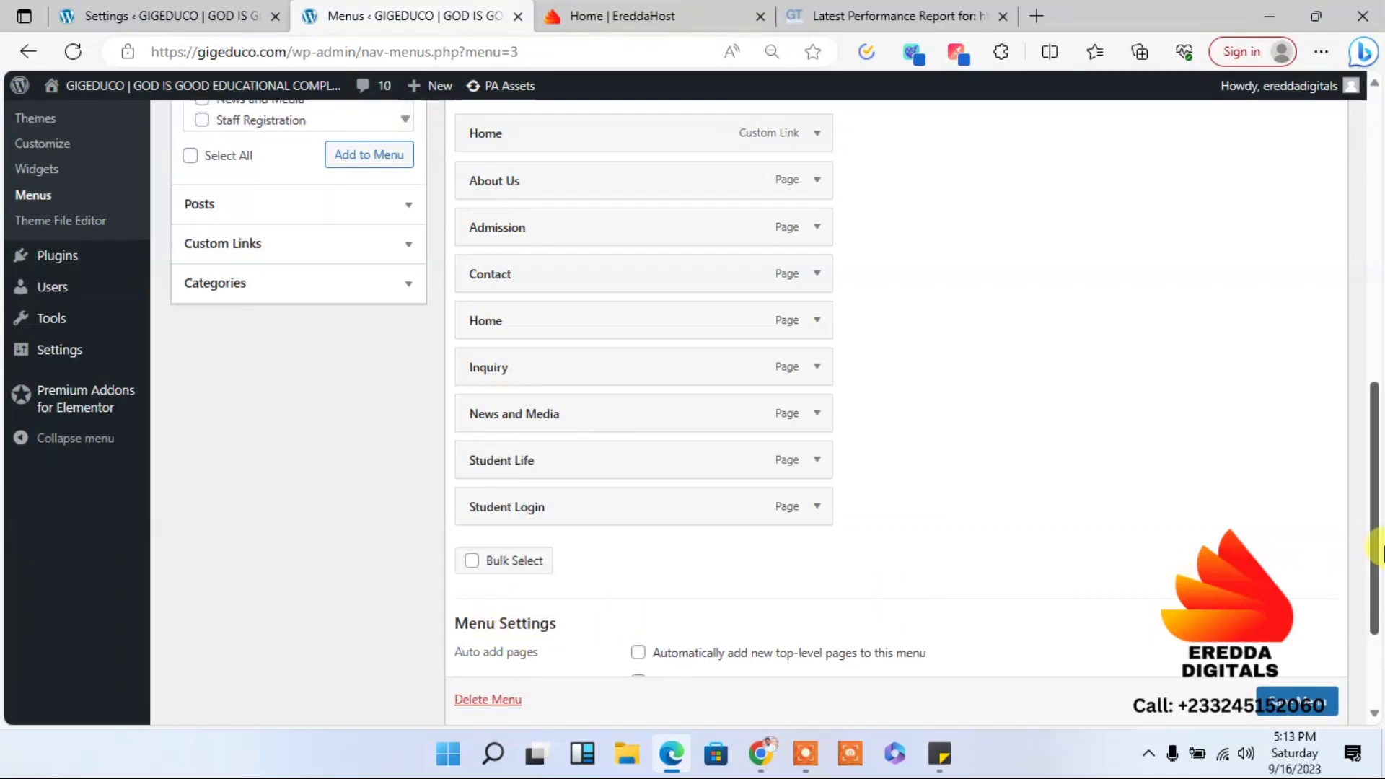
- Remove the Home custom link from Main Menu, keeping the Home page item
{"action": "scroll", "coordinate": [1370, 520], "scroll_direction": "up", "scroll_amount": 2}
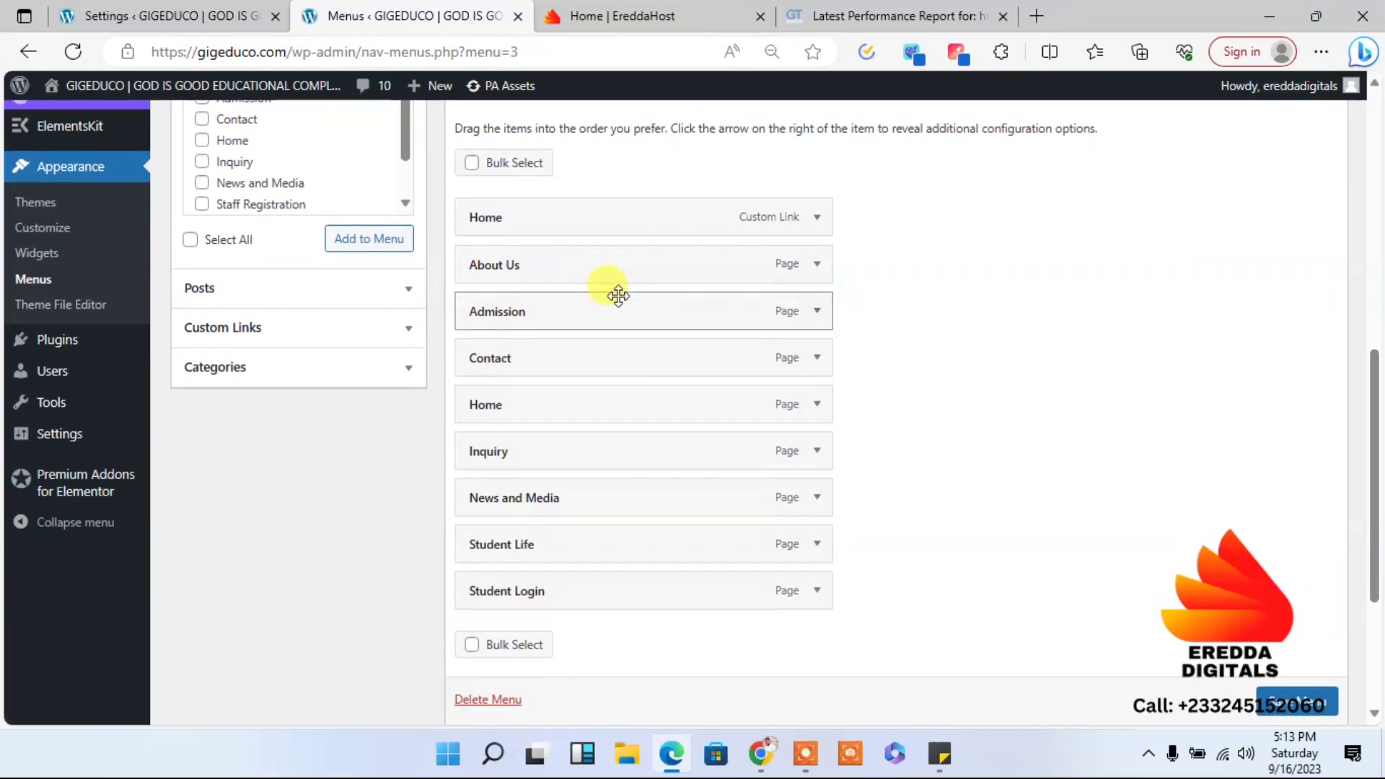
{"action": "left_click", "coordinate": [818, 217]}
{"action": "left_click", "coordinate": [482, 397]}
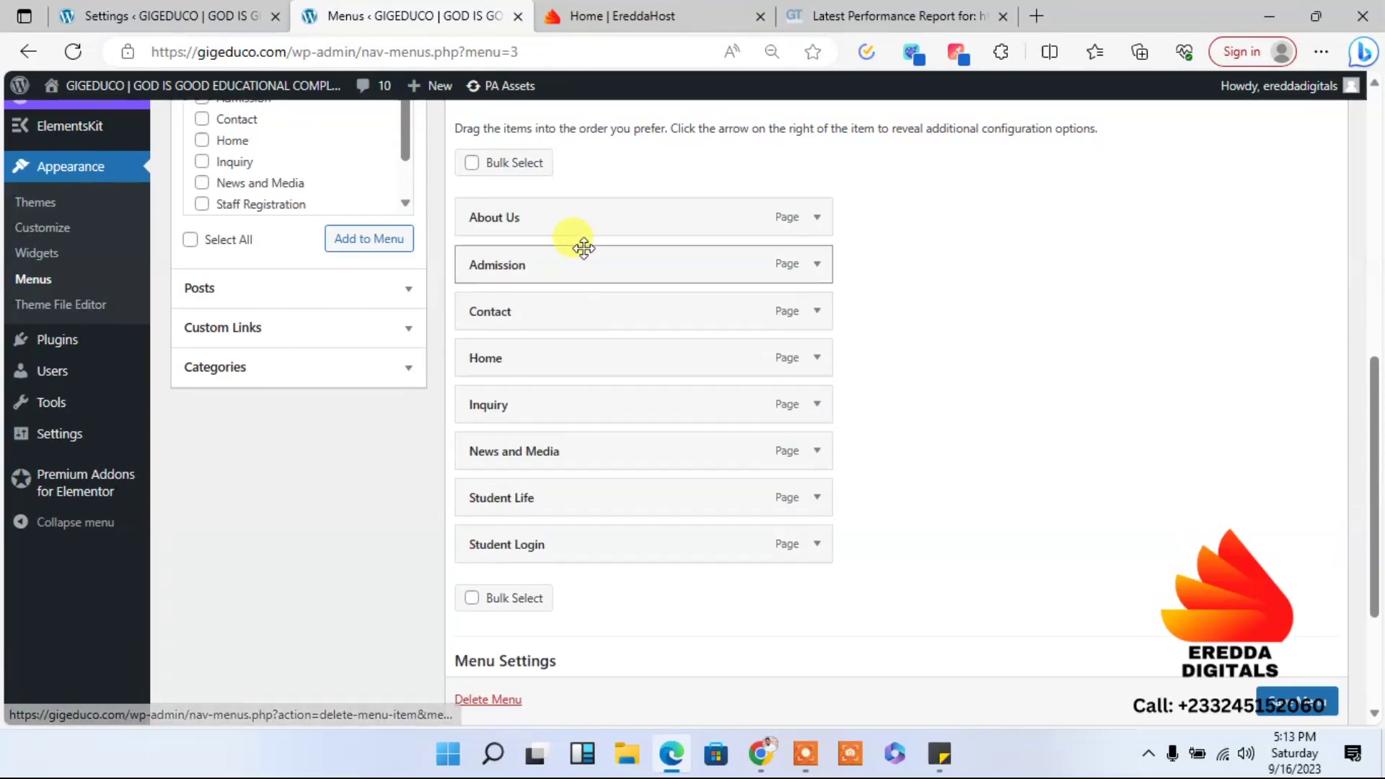
- Reorder Main Menu as Home, About Us, Admission, Student Life, Inquiry, Student Login, News and Media, Contact, and save it
{"action": "left_click_drag", "start_coordinate": [513, 359], "coordinate": [515, 225]}
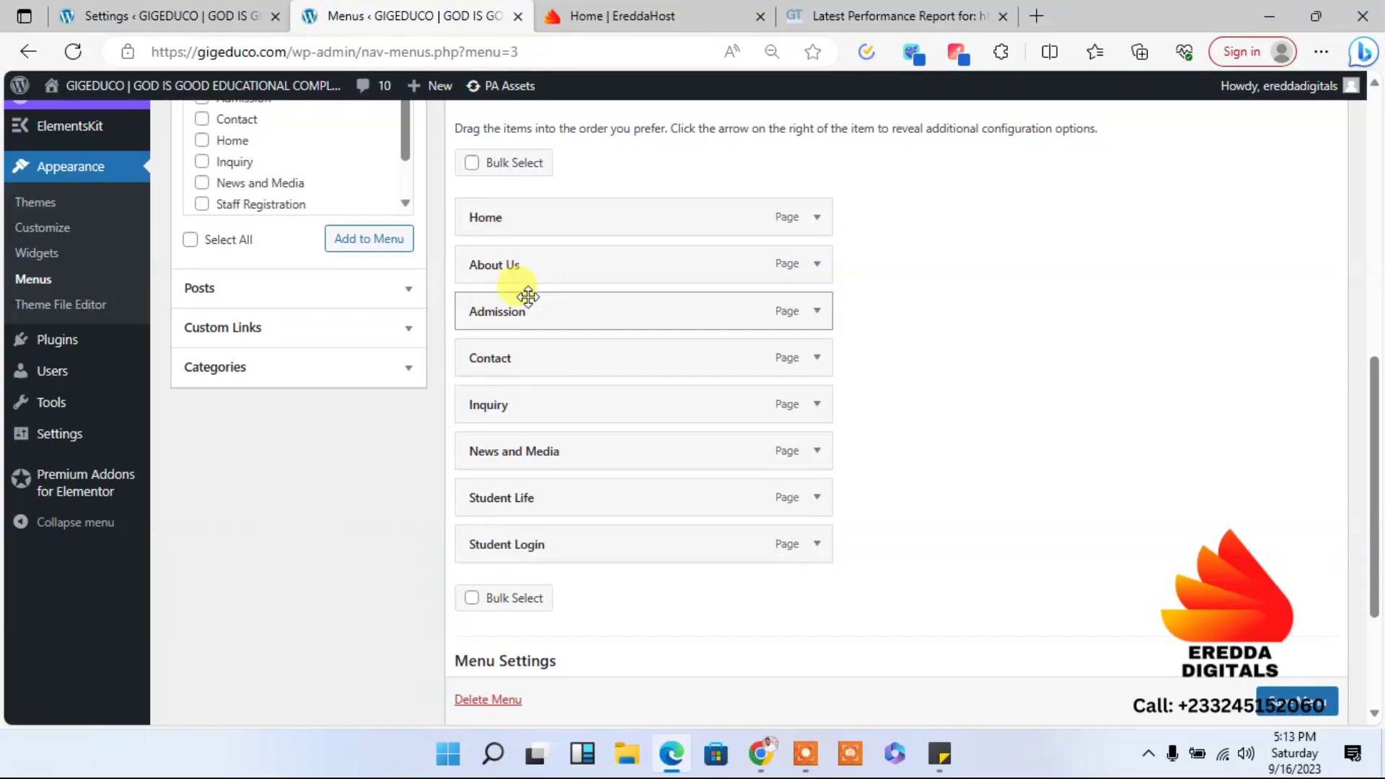
{"action": "left_click_drag", "start_coordinate": [526, 355], "coordinate": [528, 544]}
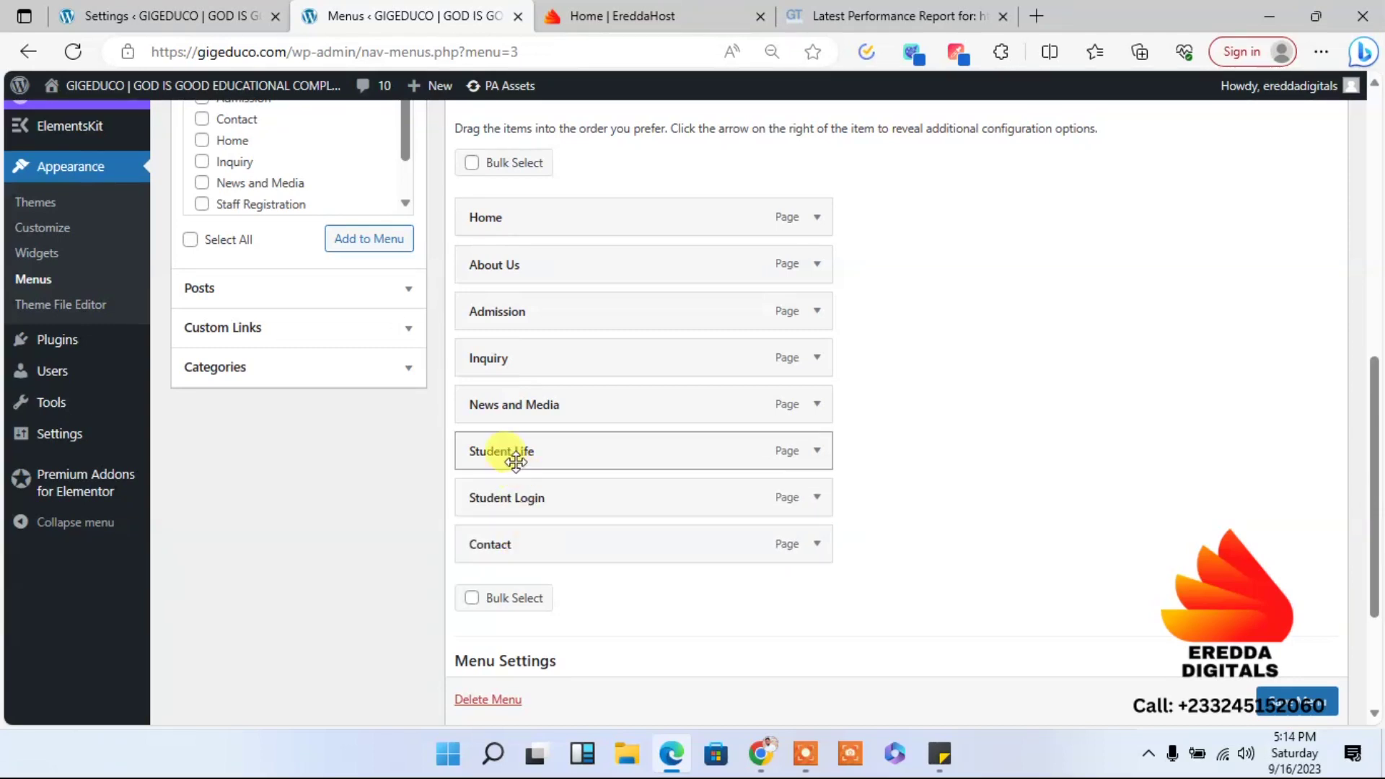
{"action": "left_click_drag", "start_coordinate": [515, 459], "coordinate": [505, 358]}
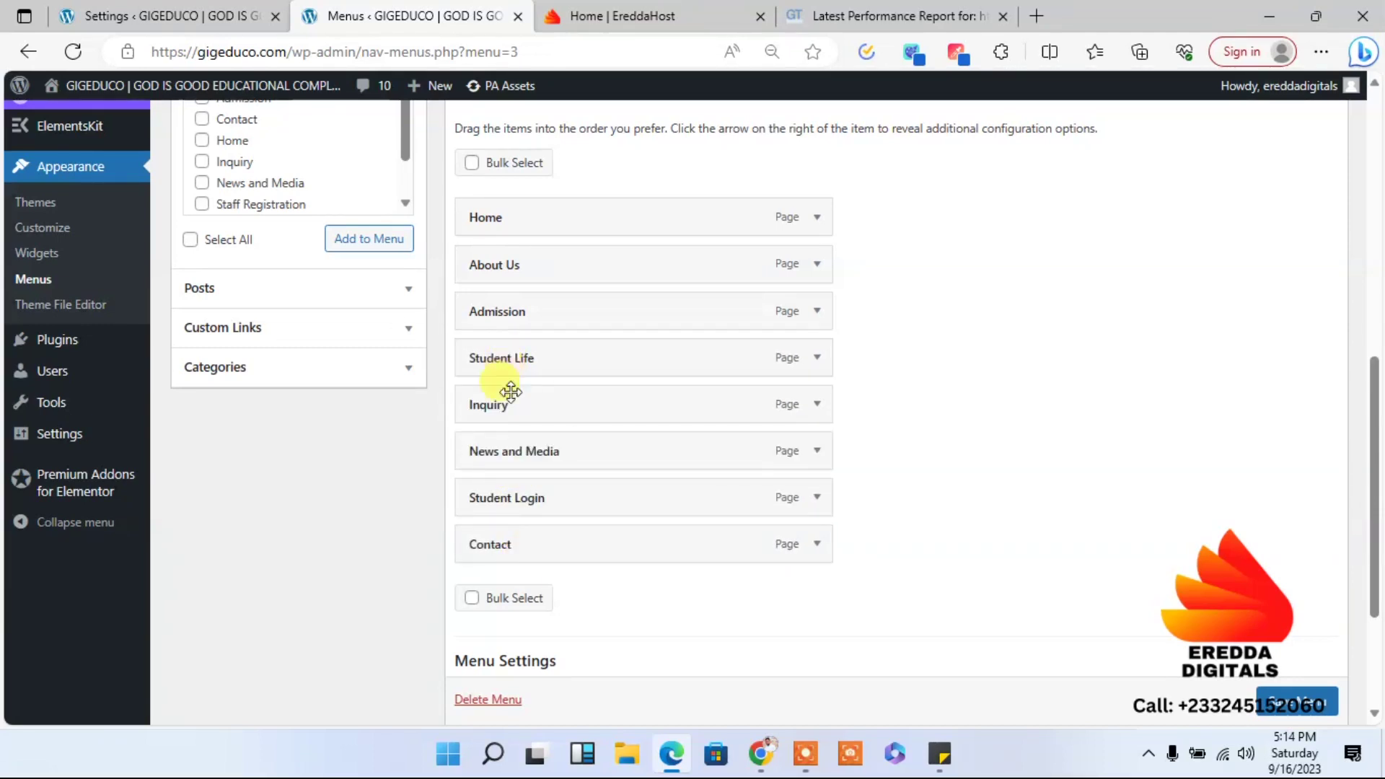
{"action": "left_click_drag", "start_coordinate": [521, 453], "coordinate": [520, 509]}
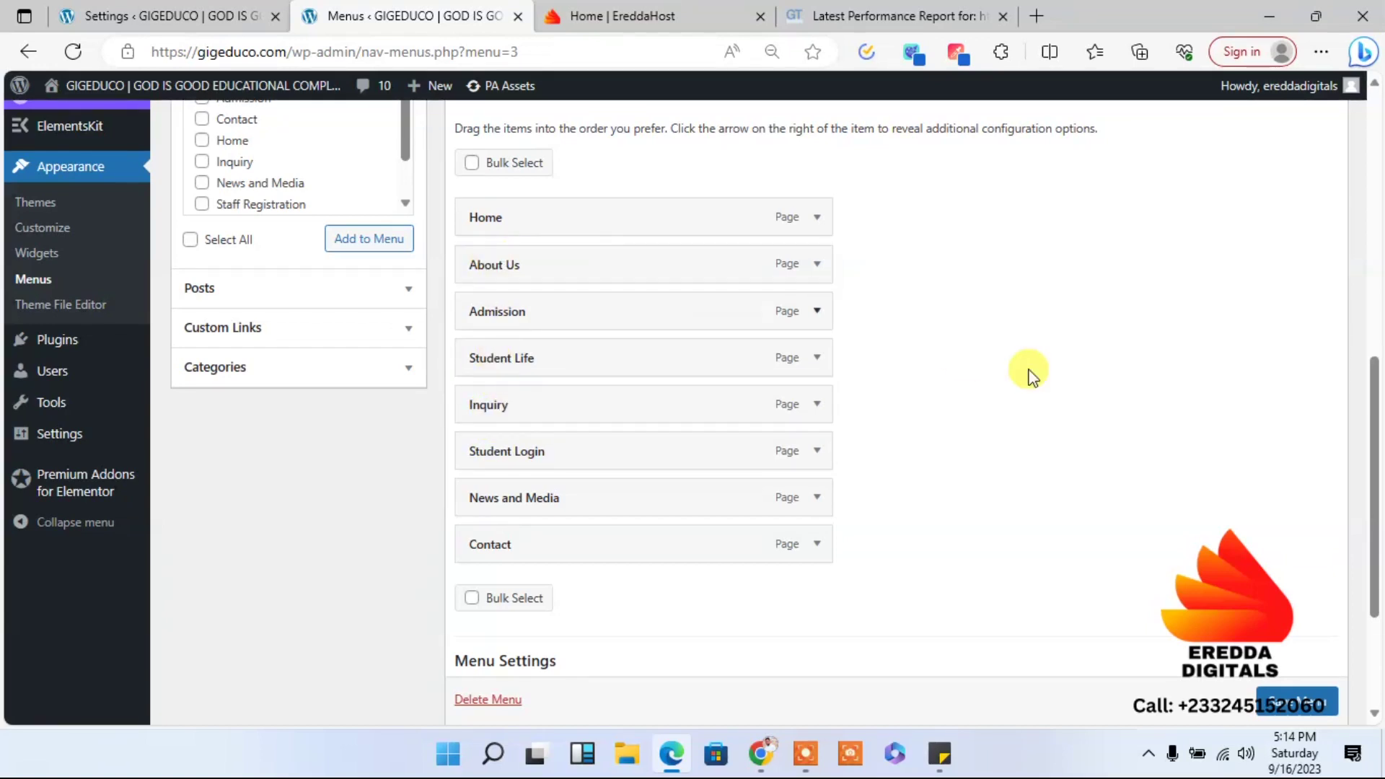
{"action": "left_click_drag", "start_coordinate": [1375, 425], "coordinate": [1375, 505]}
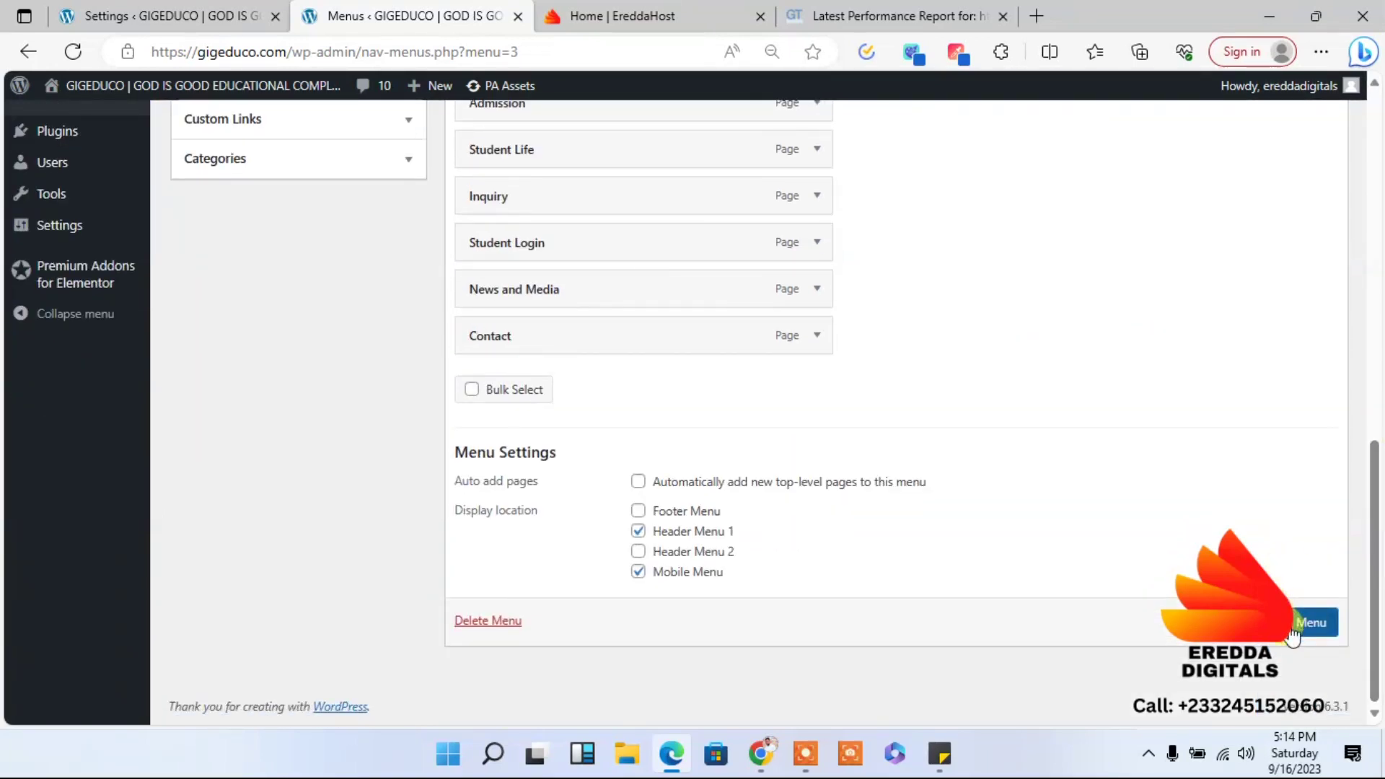
- View the live homepage to check the header navigation, and return to the Menus page
{"action": "left_click", "coordinate": [144, 16]}
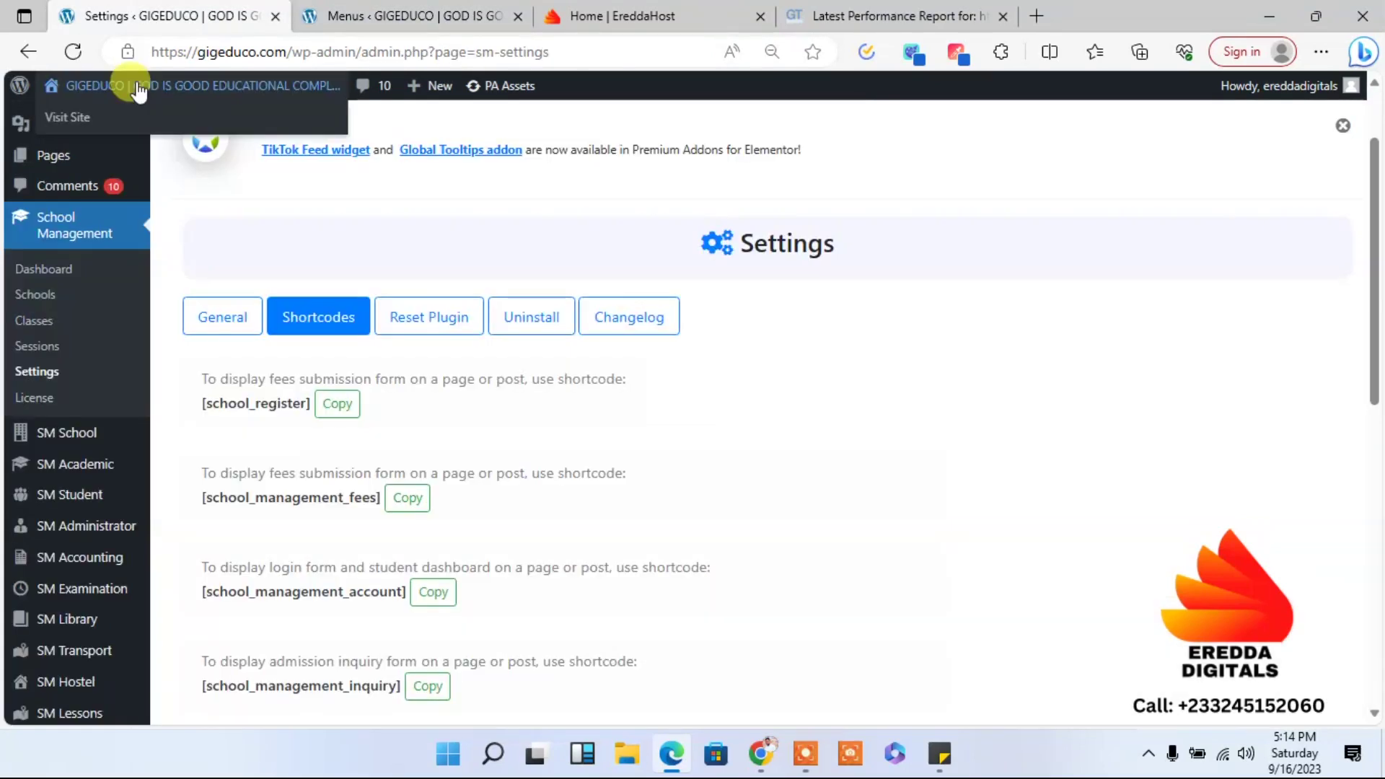
{"action": "left_click", "coordinate": [179, 92]}
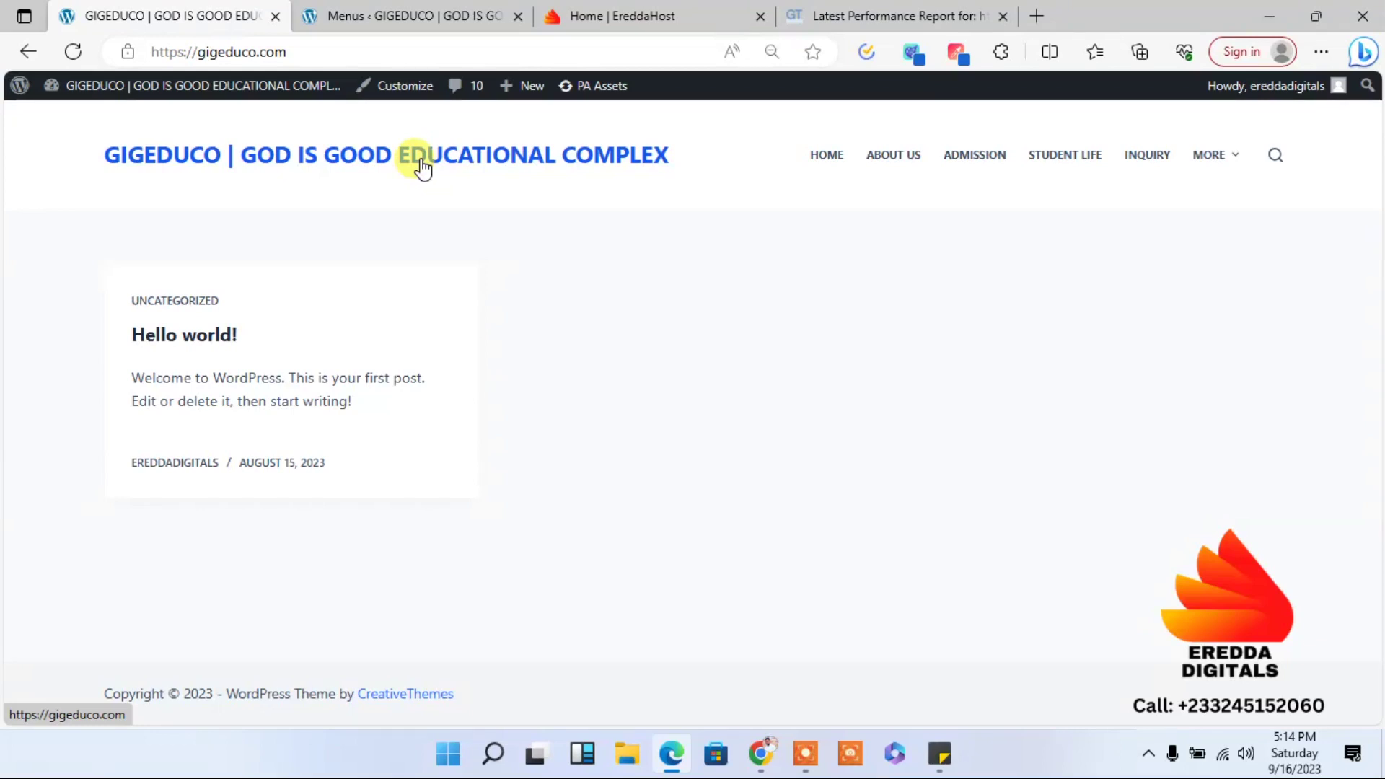
{"action": "left_click", "coordinate": [396, 16]}
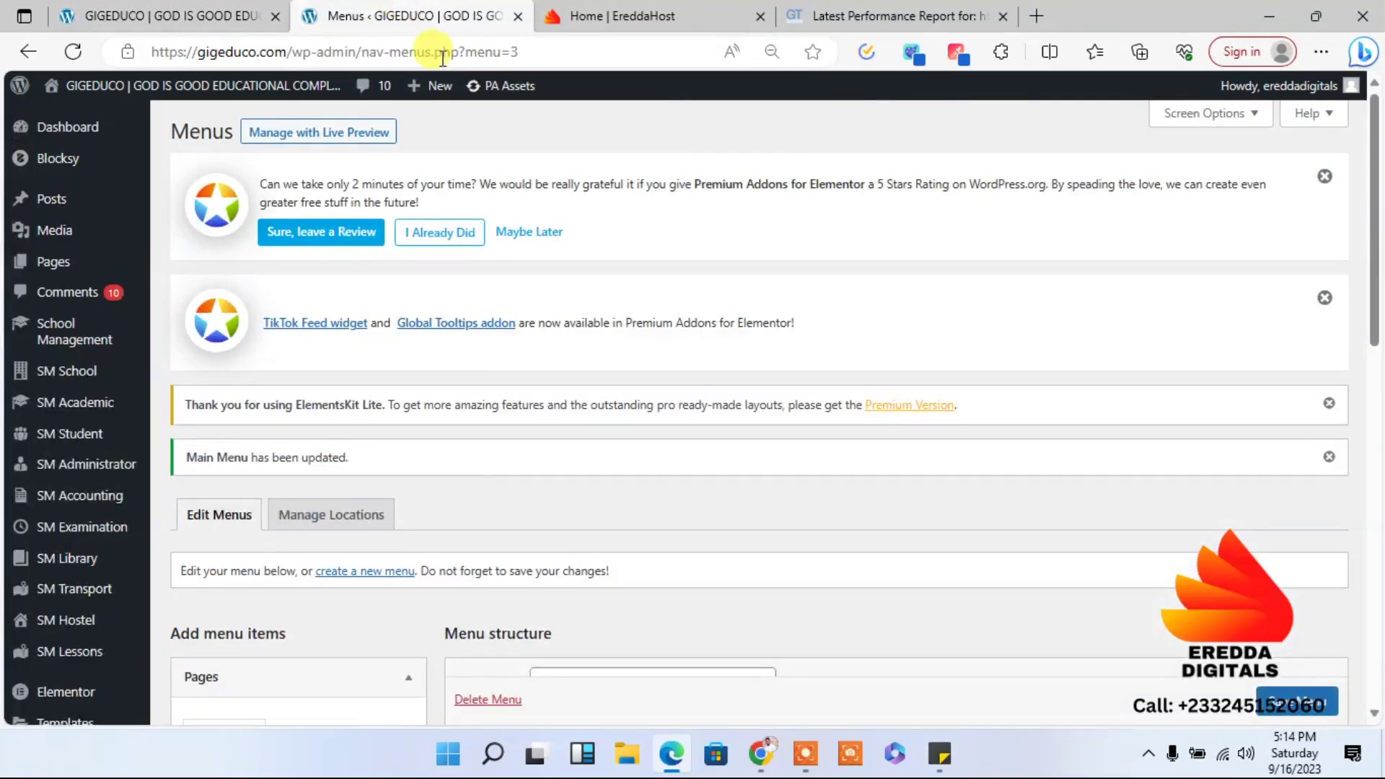
- Customize the live homepage and open the theme's Header settings
{"action": "left_click", "coordinate": [108, 11]}
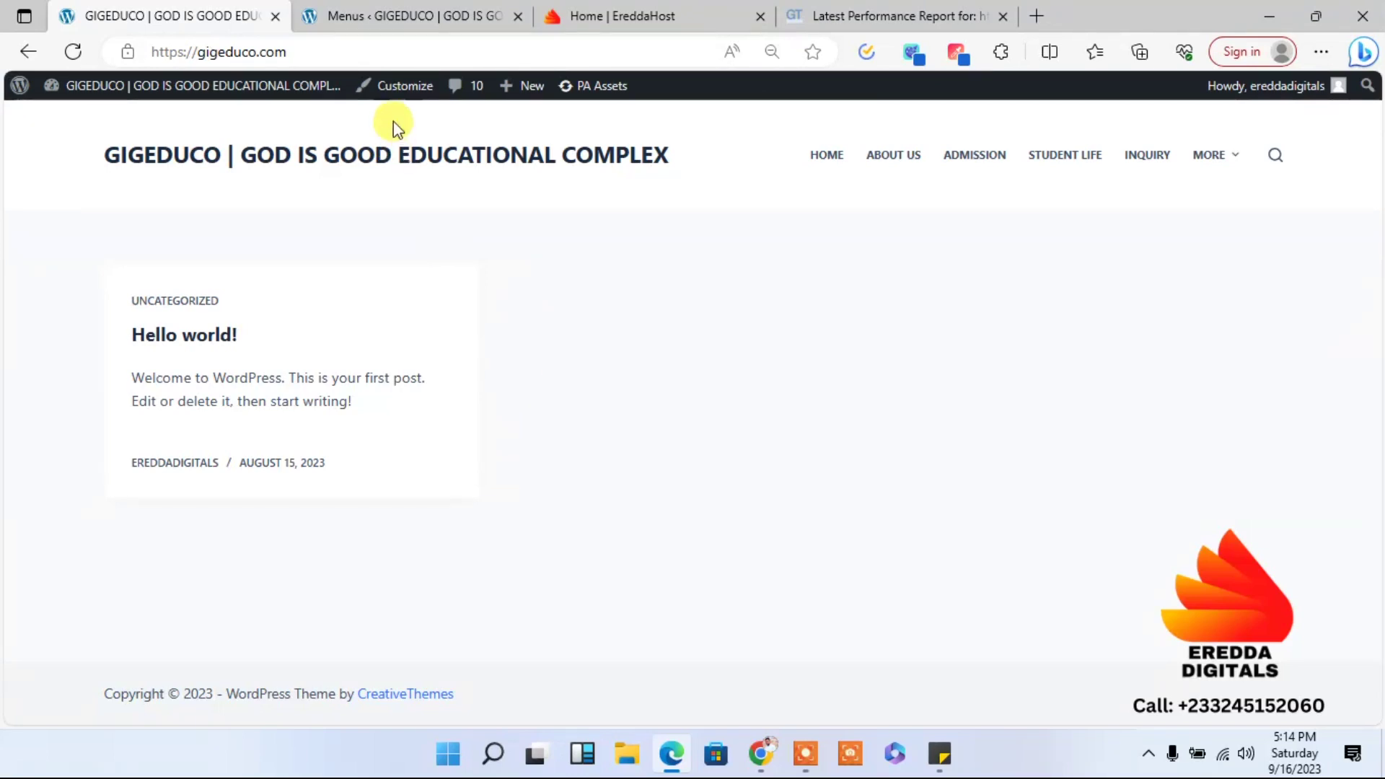
{"action": "left_click", "coordinate": [396, 88]}
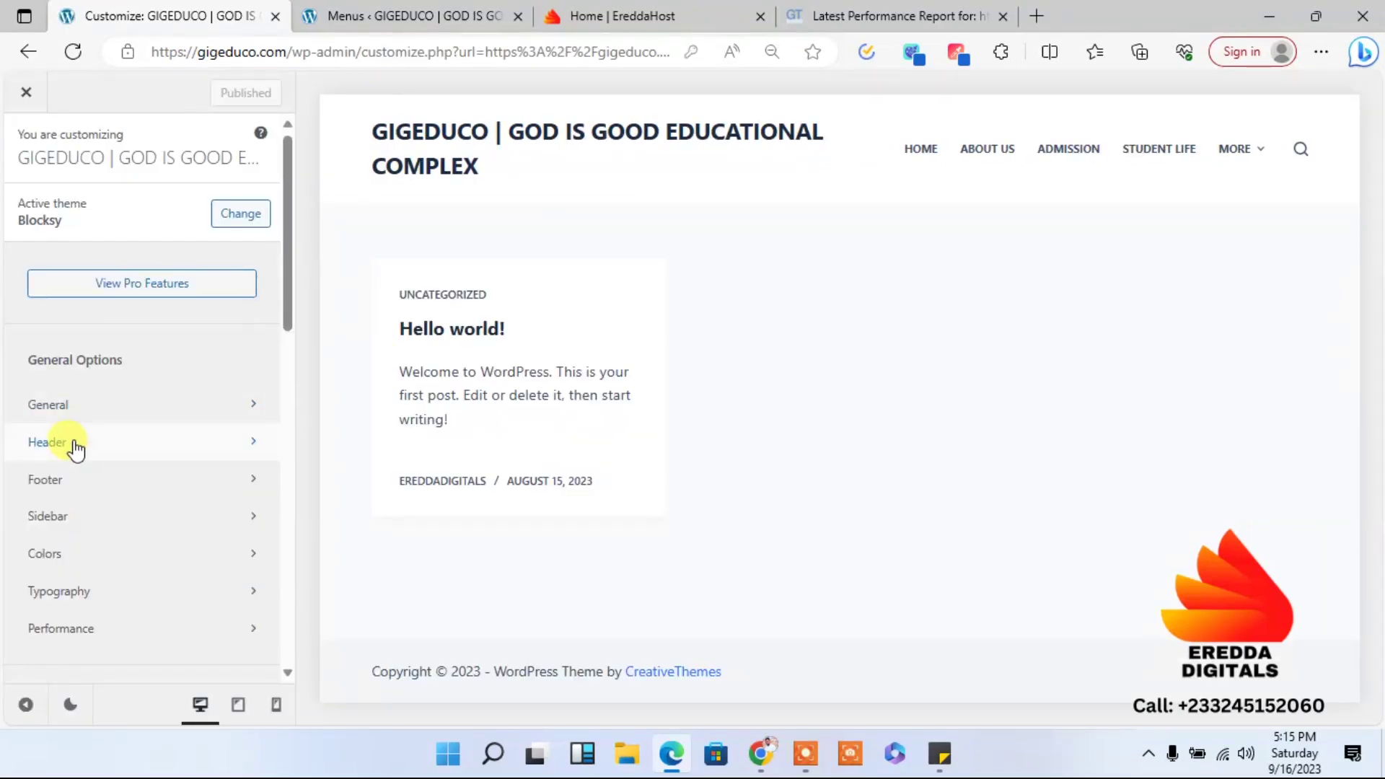
{"action": "left_click", "coordinate": [98, 448]}
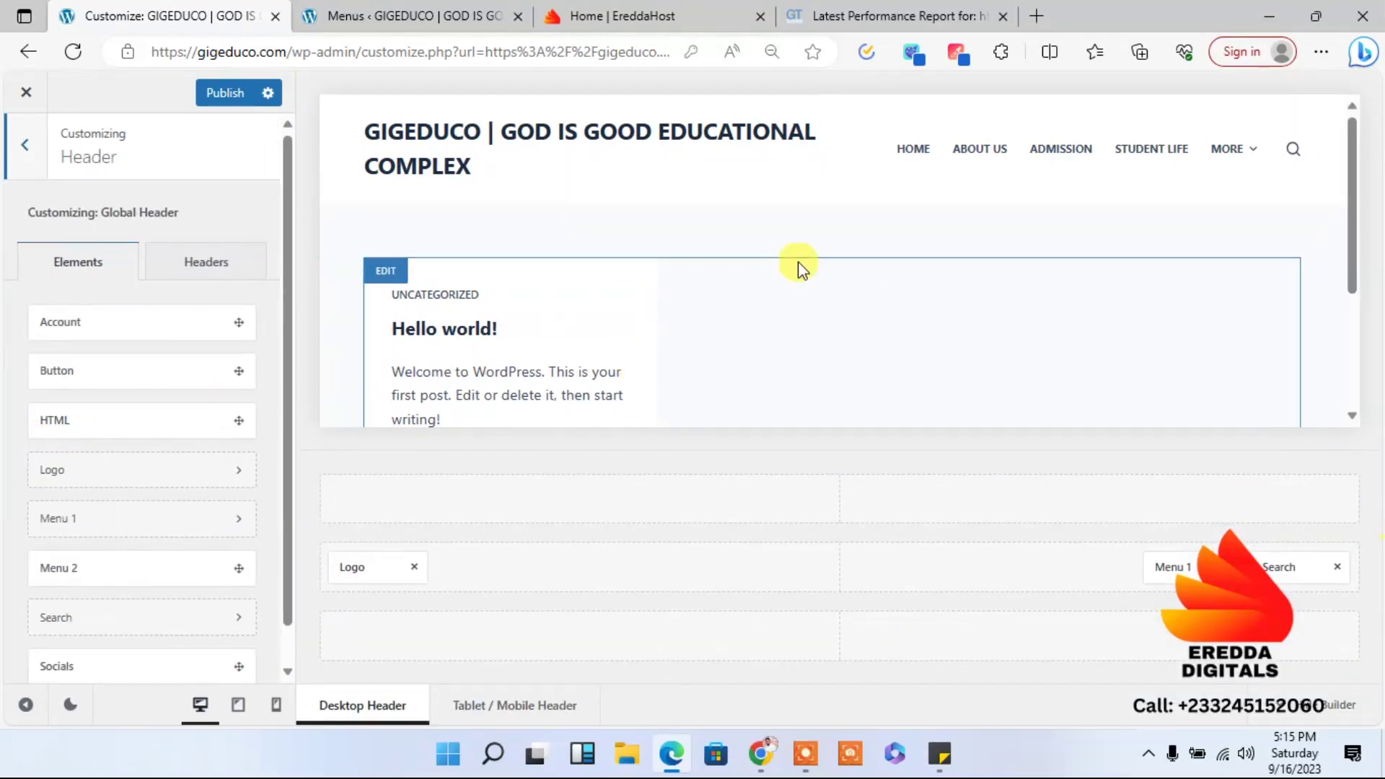
- Switch to the Menus browser tab and load the live homepage there to view its header
{"action": "left_click", "coordinate": [404, 16]}
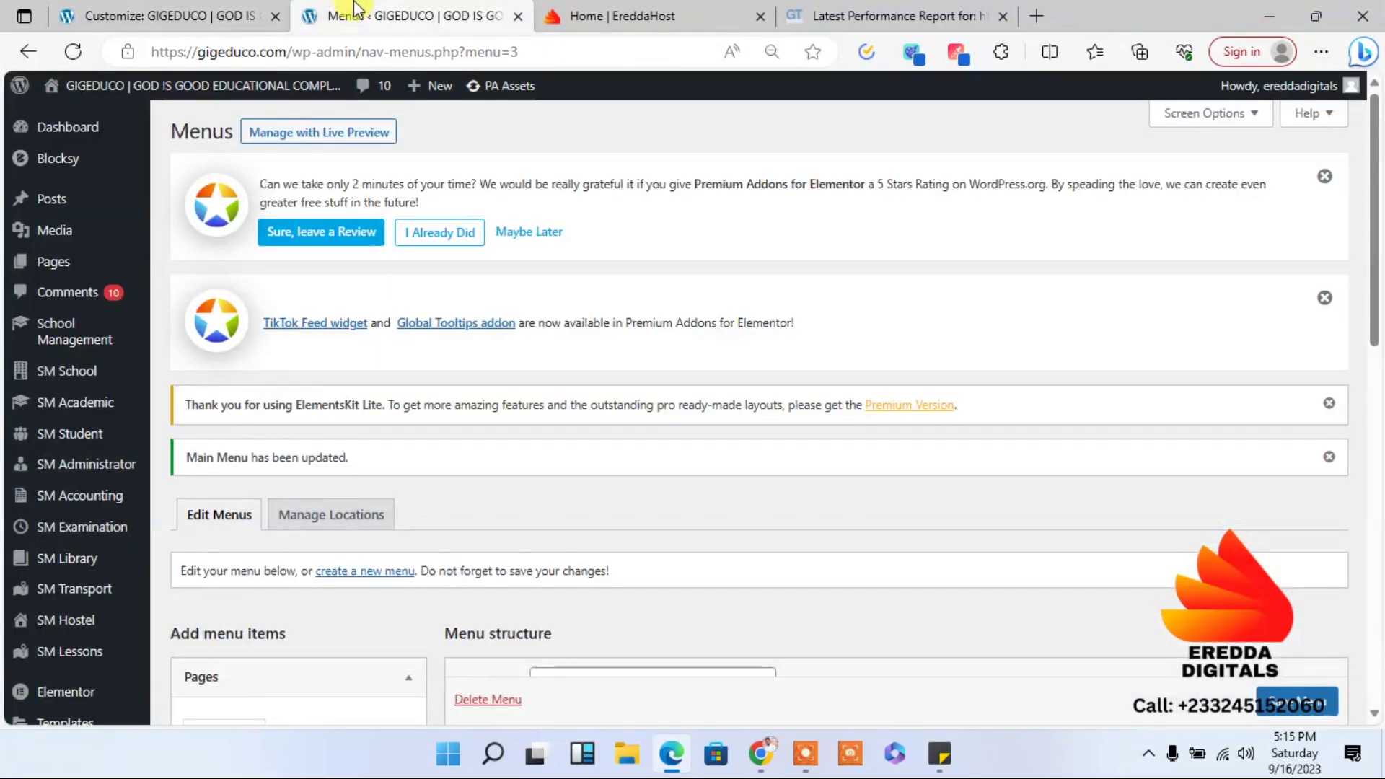
{"action": "left_click", "coordinate": [119, 84]}
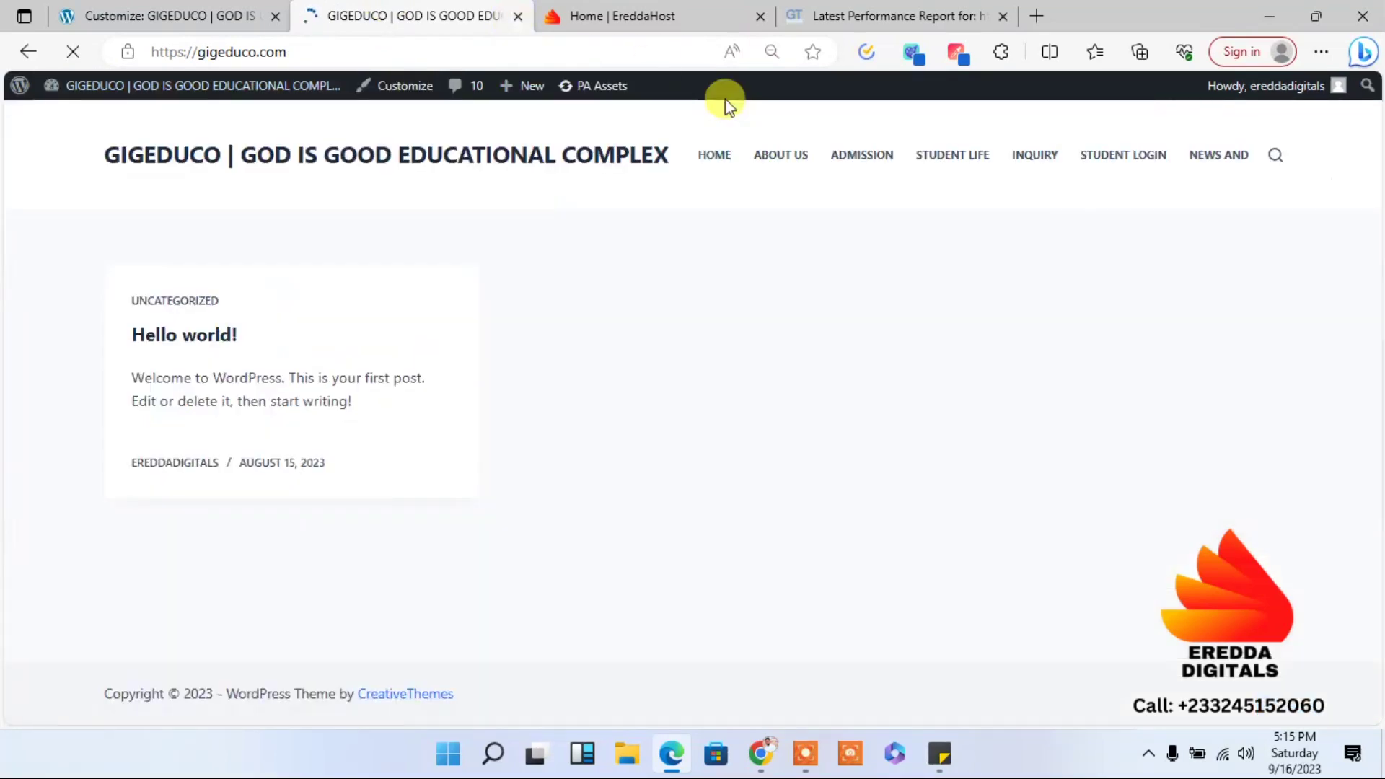
- Return to the Customizer, open the settings of the Menu 1 header element and select its menu
{"action": "left_click", "coordinate": [145, 13]}
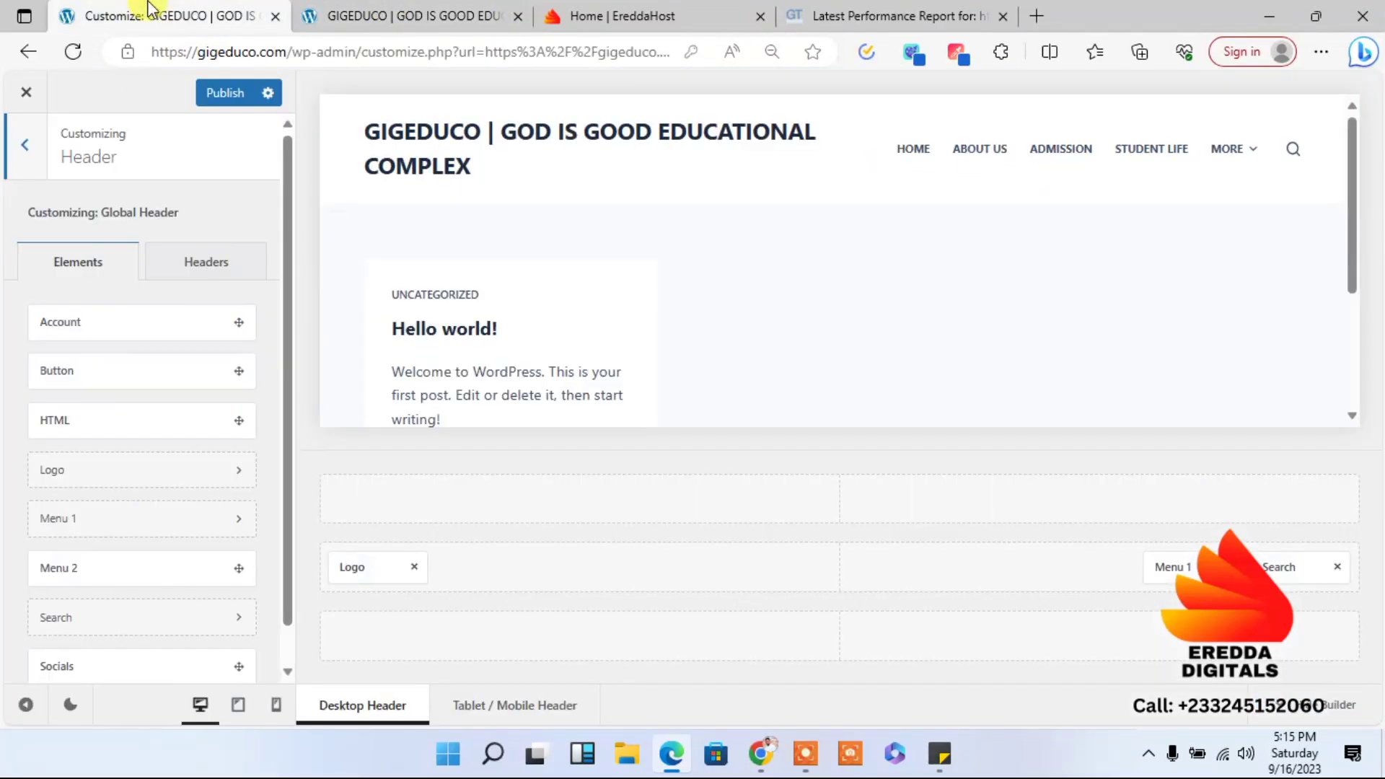
{"action": "left_click", "coordinate": [1170, 567]}
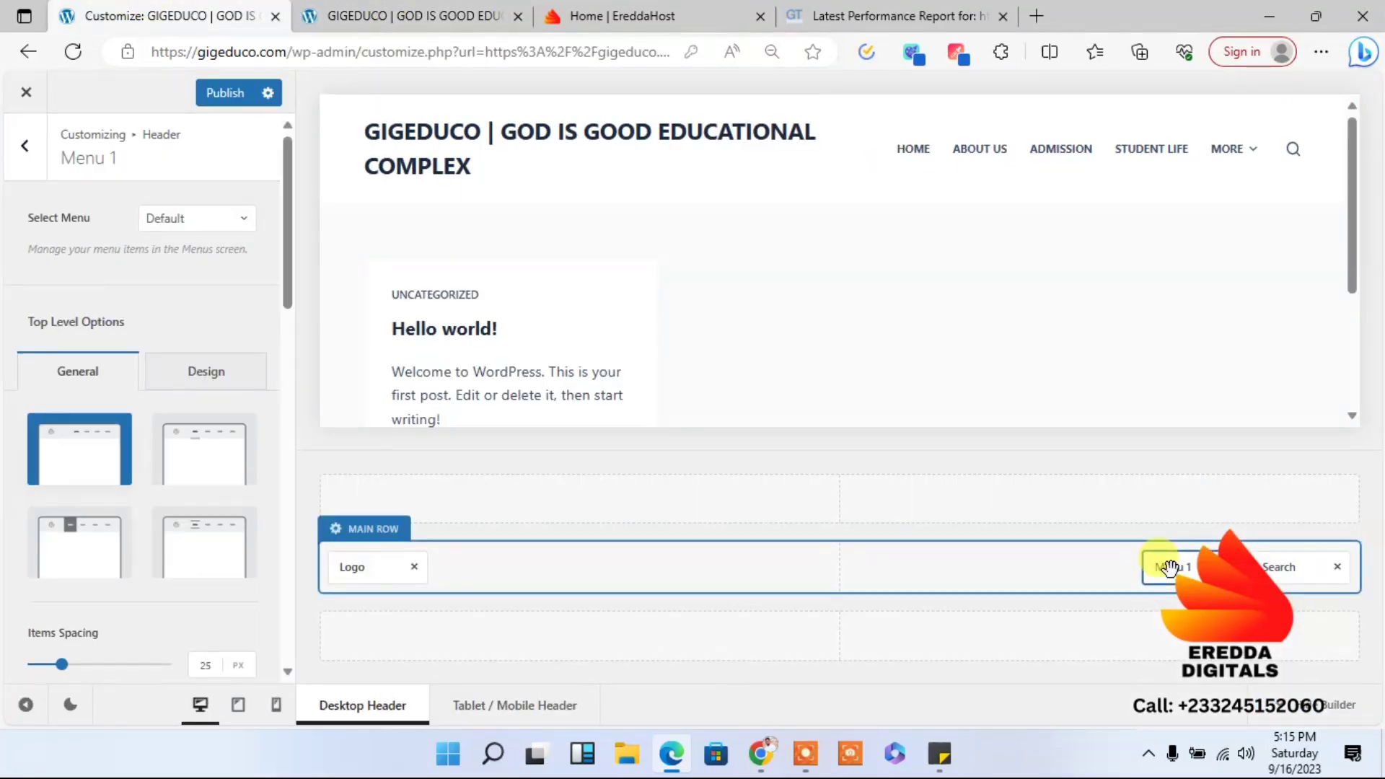
{"action": "left_click", "coordinate": [205, 218]}
{"action": "left_click", "coordinate": [201, 285]}
- Set the font size of Menu 1's top-level items to 14 px and publish the change
{"action": "left_click_drag", "start_coordinate": [288, 294], "coordinate": [281, 349]}
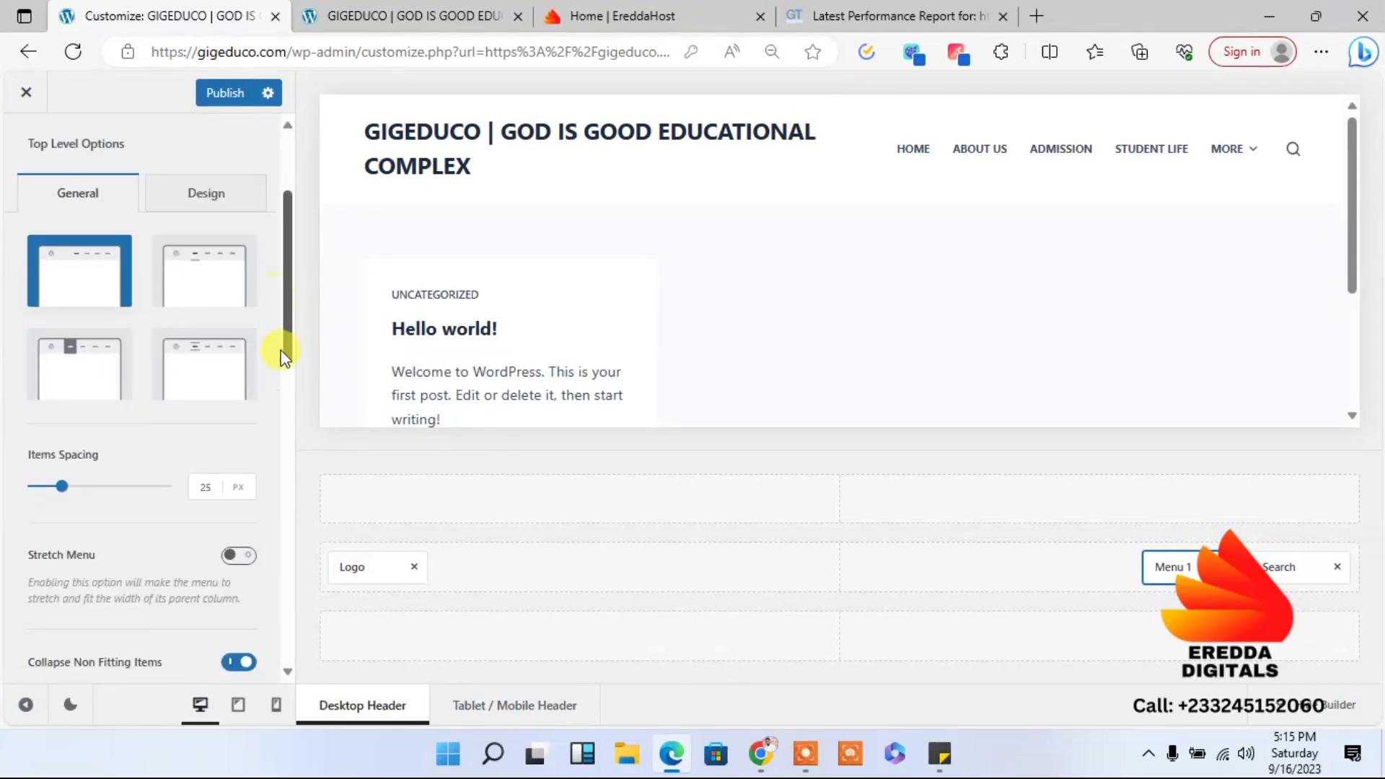
{"action": "left_click", "coordinate": [208, 214]}
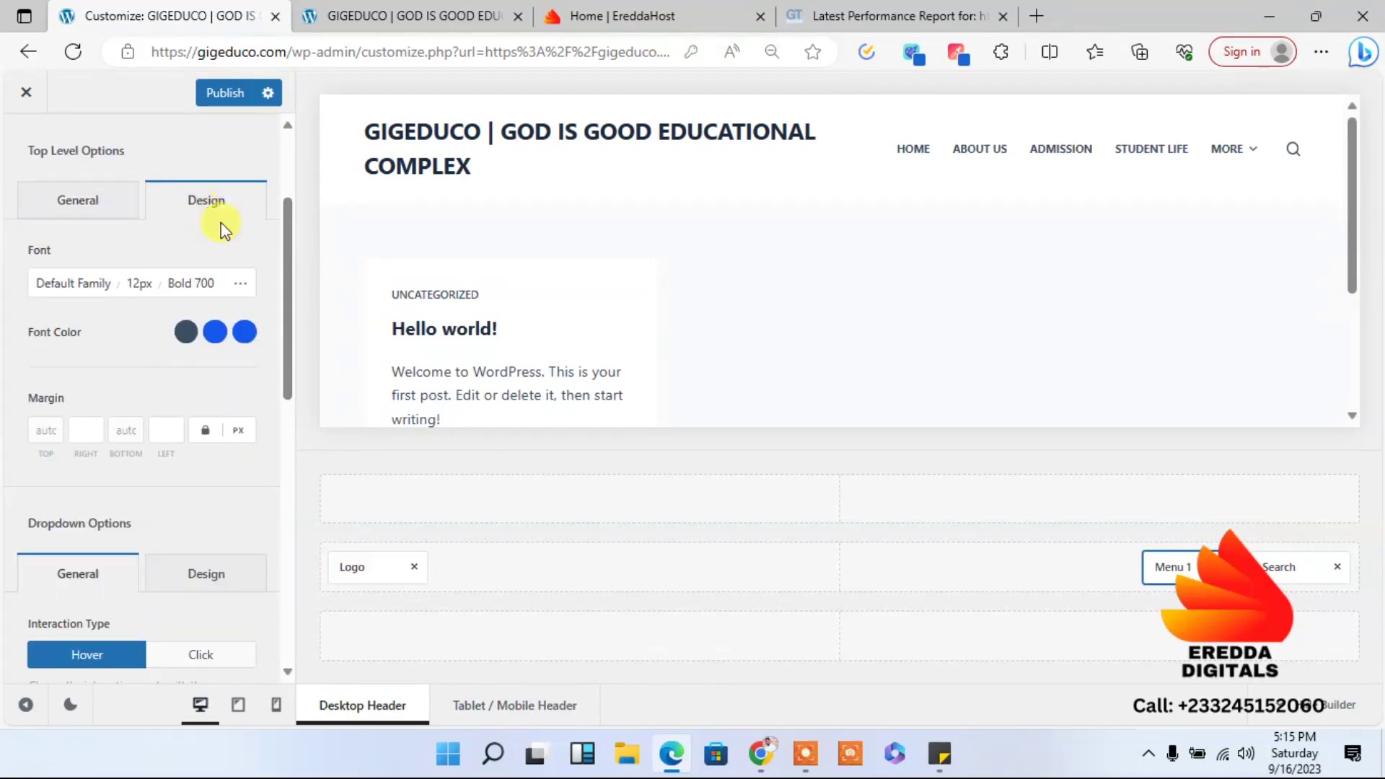
{"action": "left_click", "coordinate": [149, 292]}
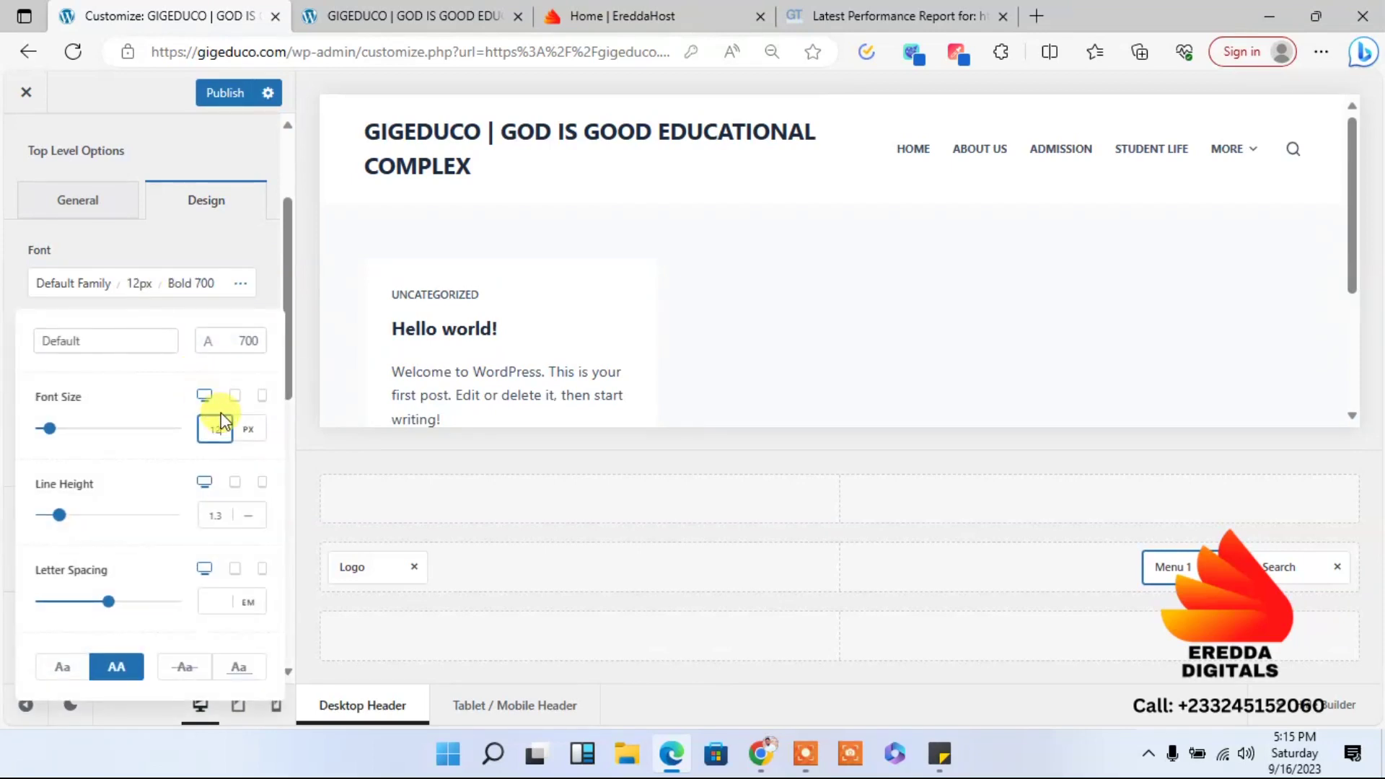
{"action": "key", "text": "BackSpace"}
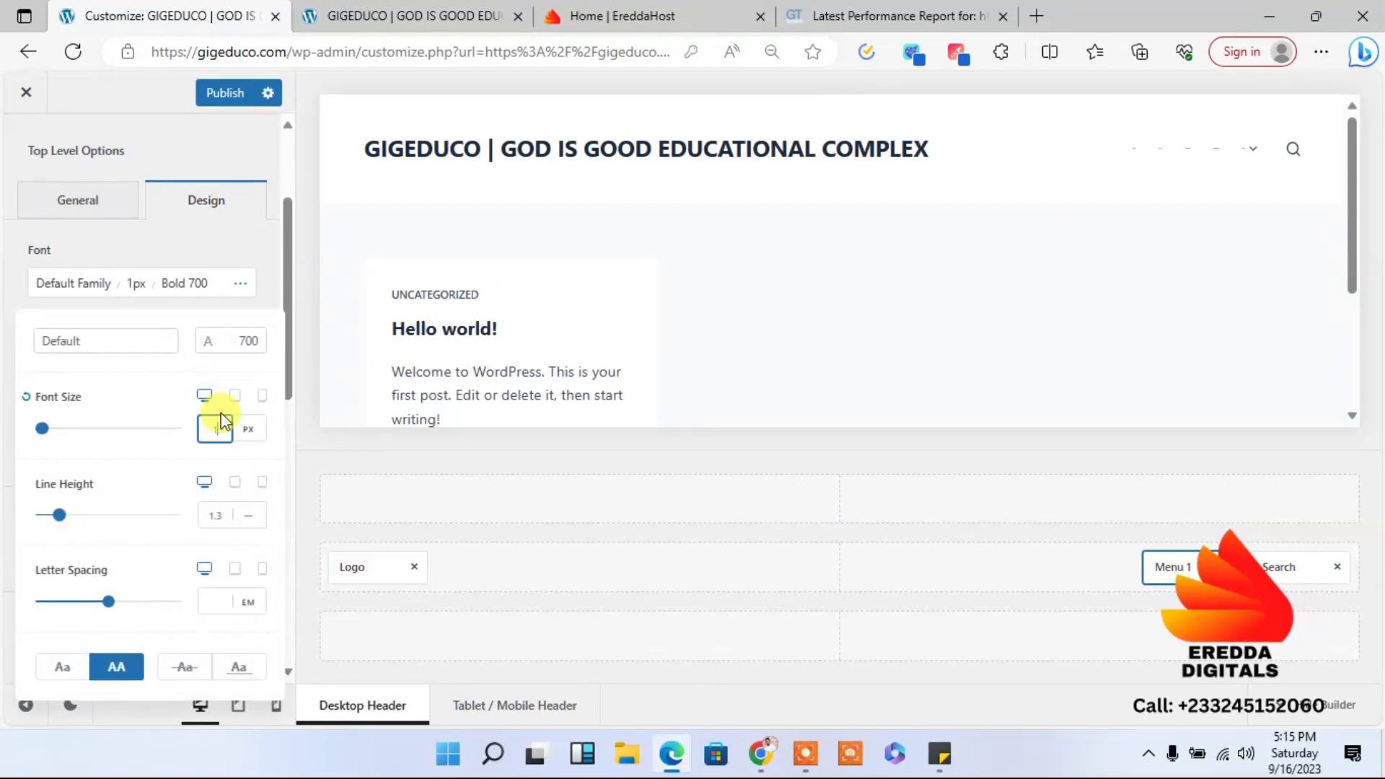
{"action": "type", "text": "4"}
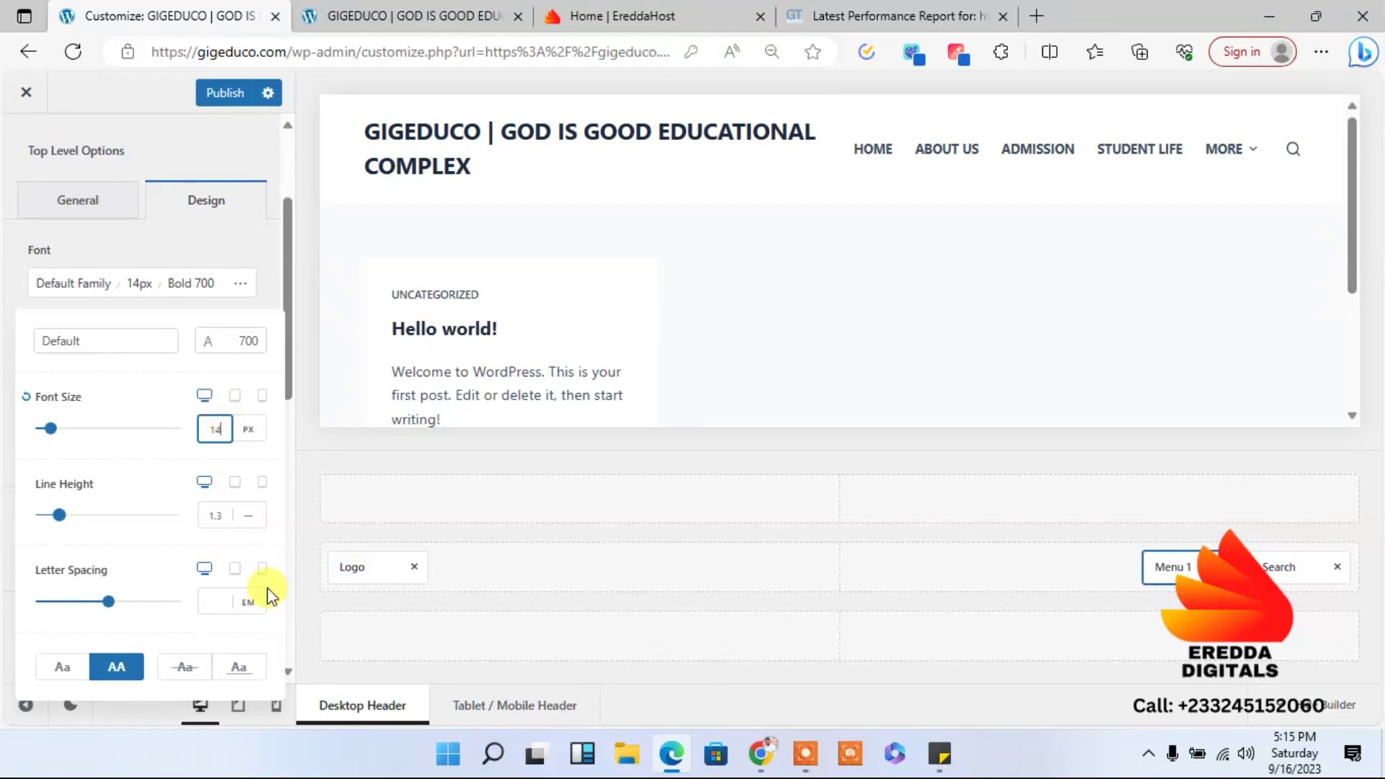
{"action": "left_click", "coordinate": [209, 98]}
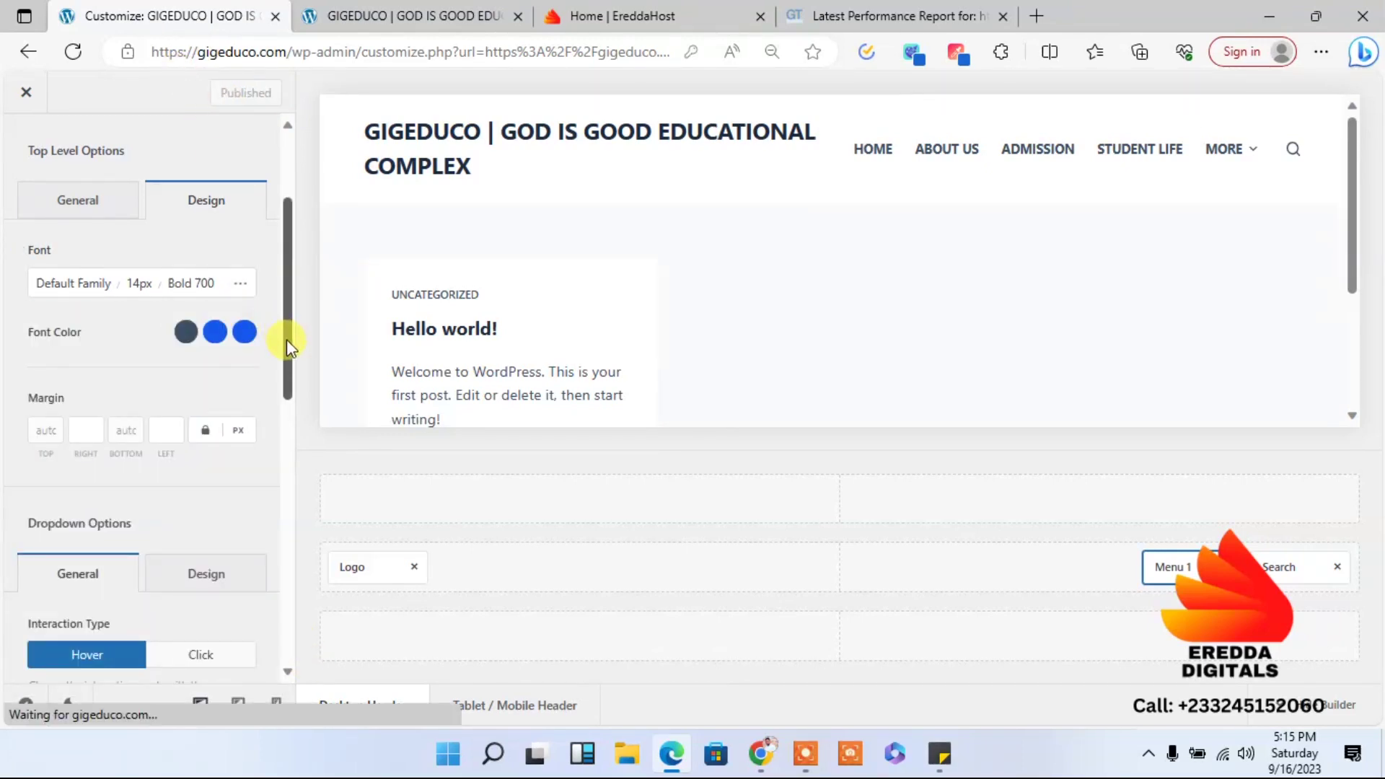
- Open the header's Logo element settings and turn off the Site Title
{"action": "left_click_drag", "start_coordinate": [287, 339], "coordinate": [291, 461]}
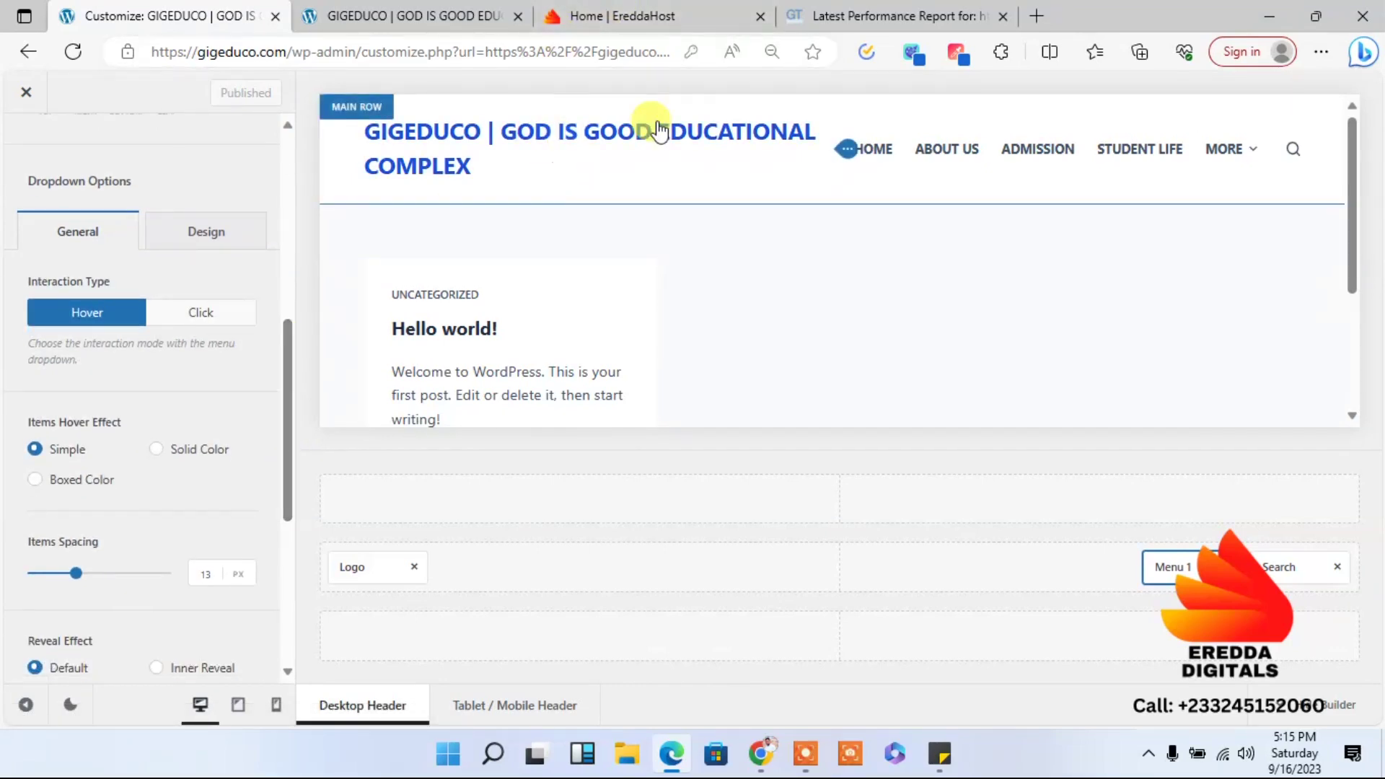
{"action": "left_click", "coordinate": [848, 150]}
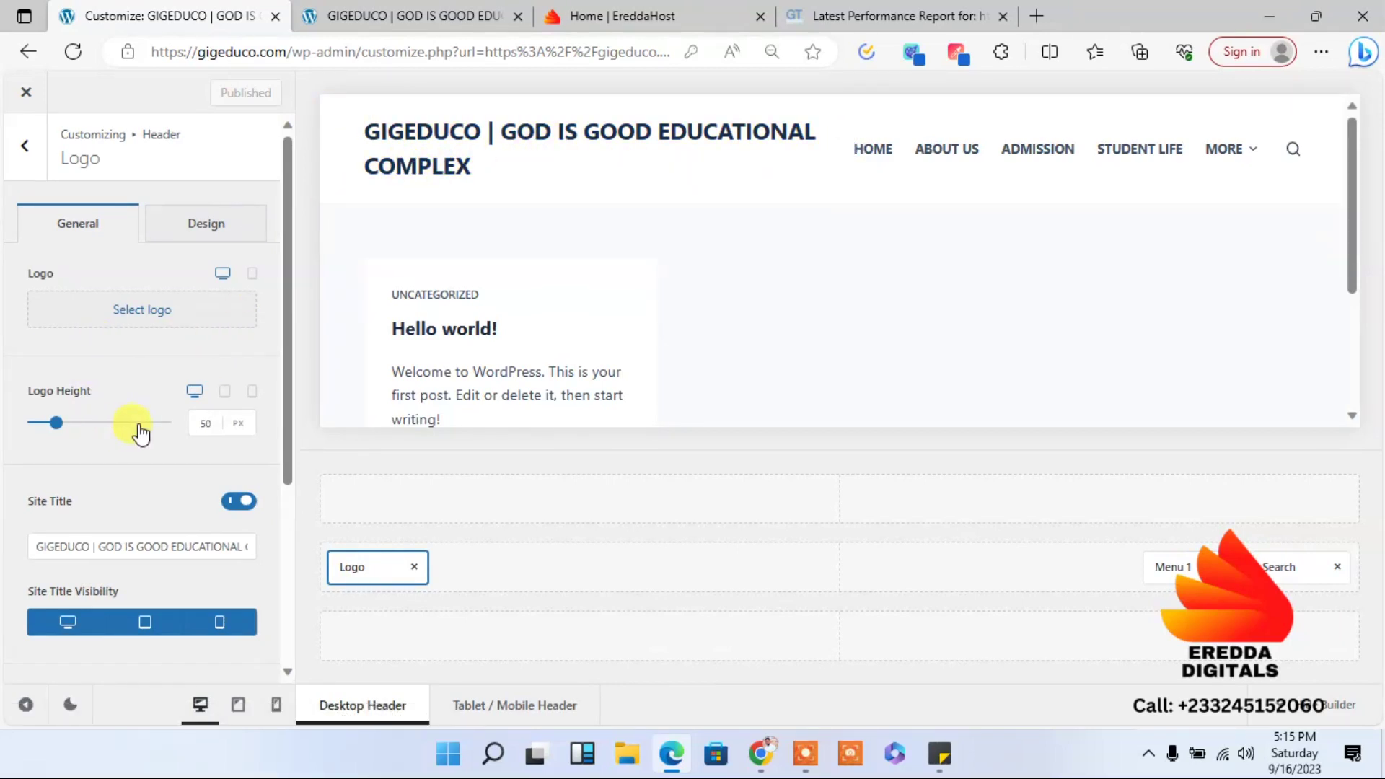
{"action": "left_click", "coordinate": [245, 503]}
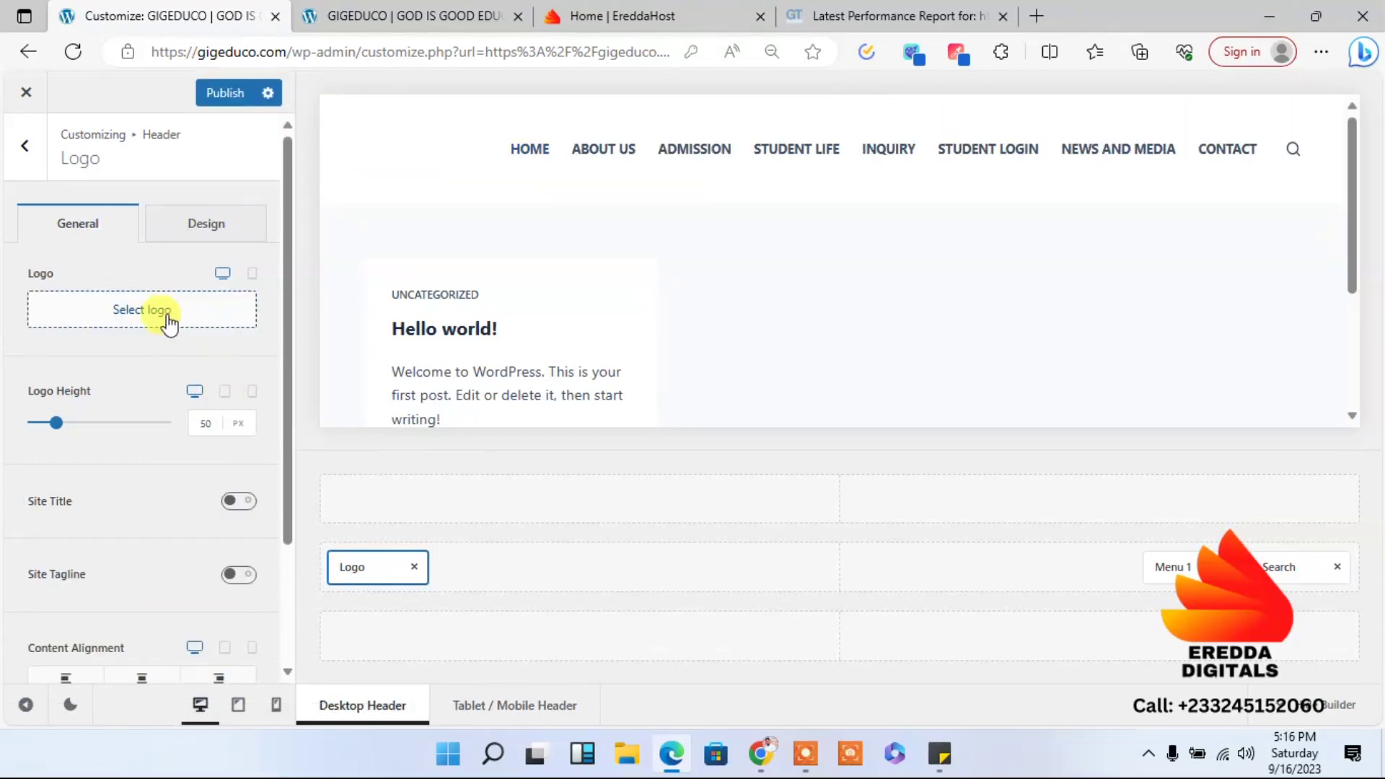
- Upload the GIG-EDUCO.png image from the Downloads GIG folder and set it as the header logo
{"action": "left_click", "coordinate": [142, 310]}
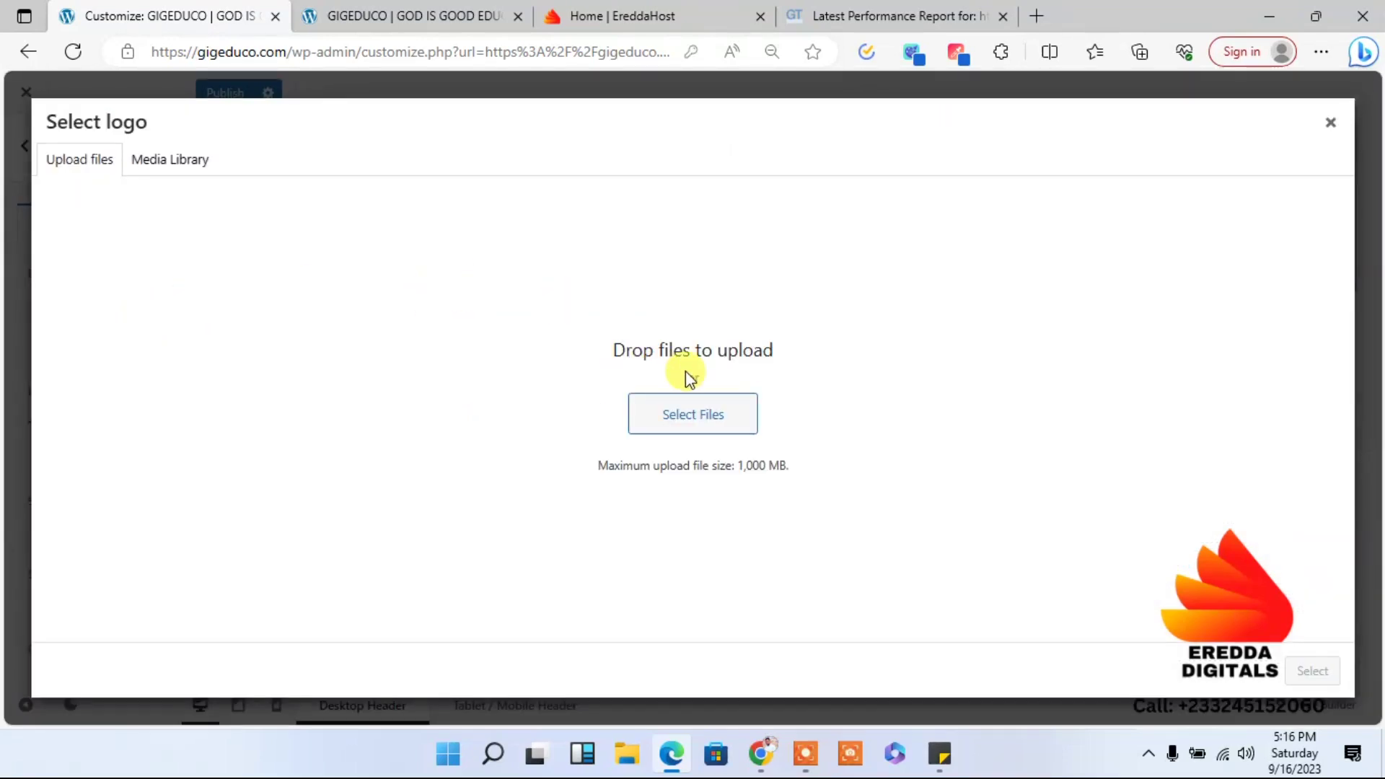
{"action": "left_click_drag", "start_coordinate": [725, 419], "coordinate": [729, 436]}
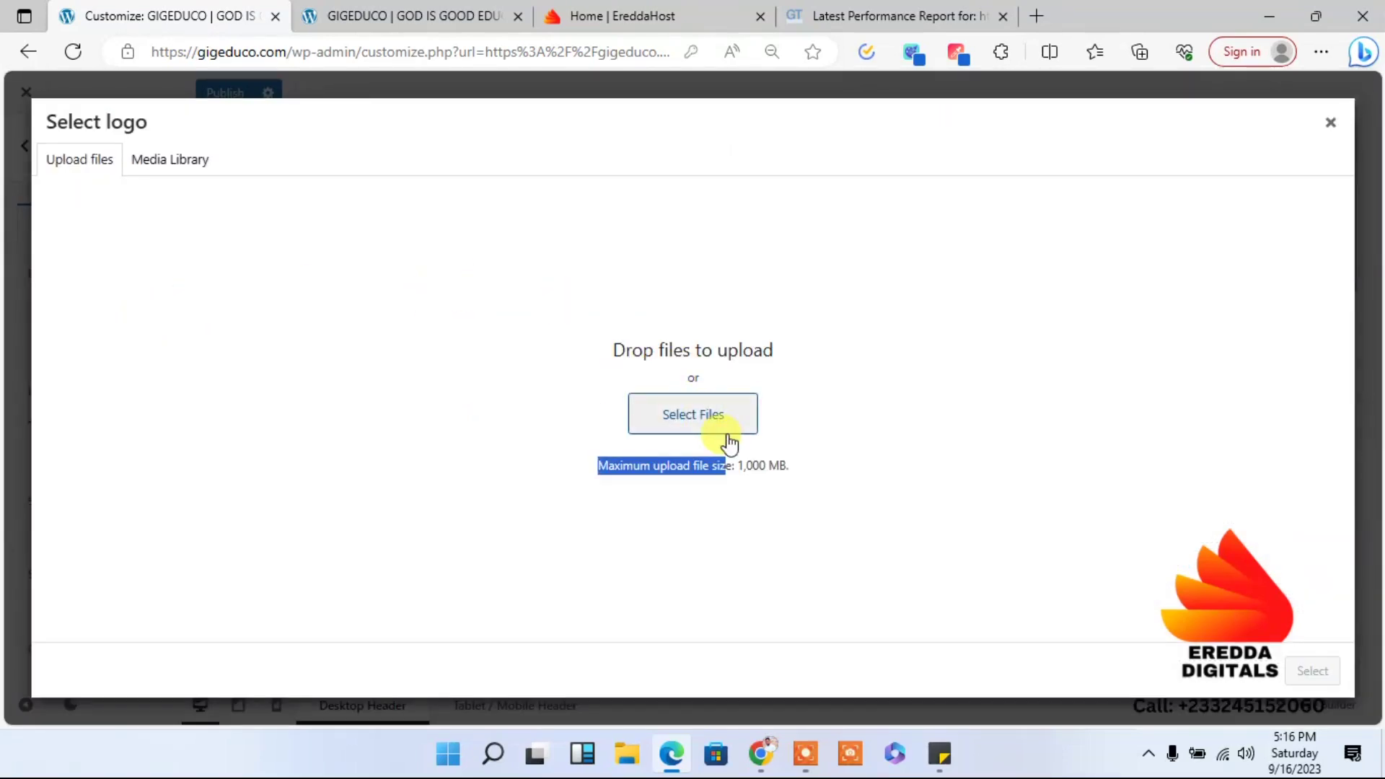
{"action": "left_click", "coordinate": [686, 419]}
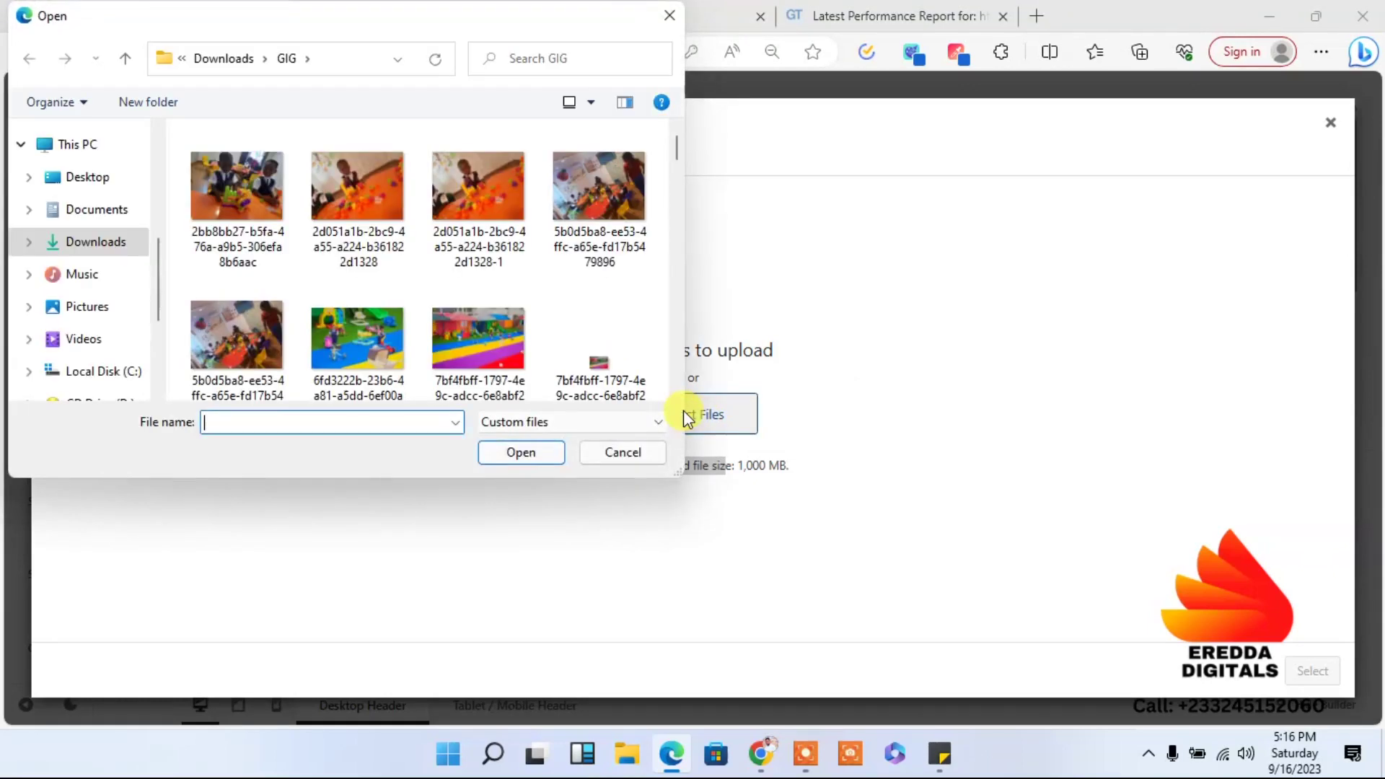
{"action": "left_click_drag", "start_coordinate": [677, 148], "coordinate": [686, 322]}
{"action": "left_click", "coordinate": [582, 367]}
{"action": "left_click", "coordinate": [521, 462]}
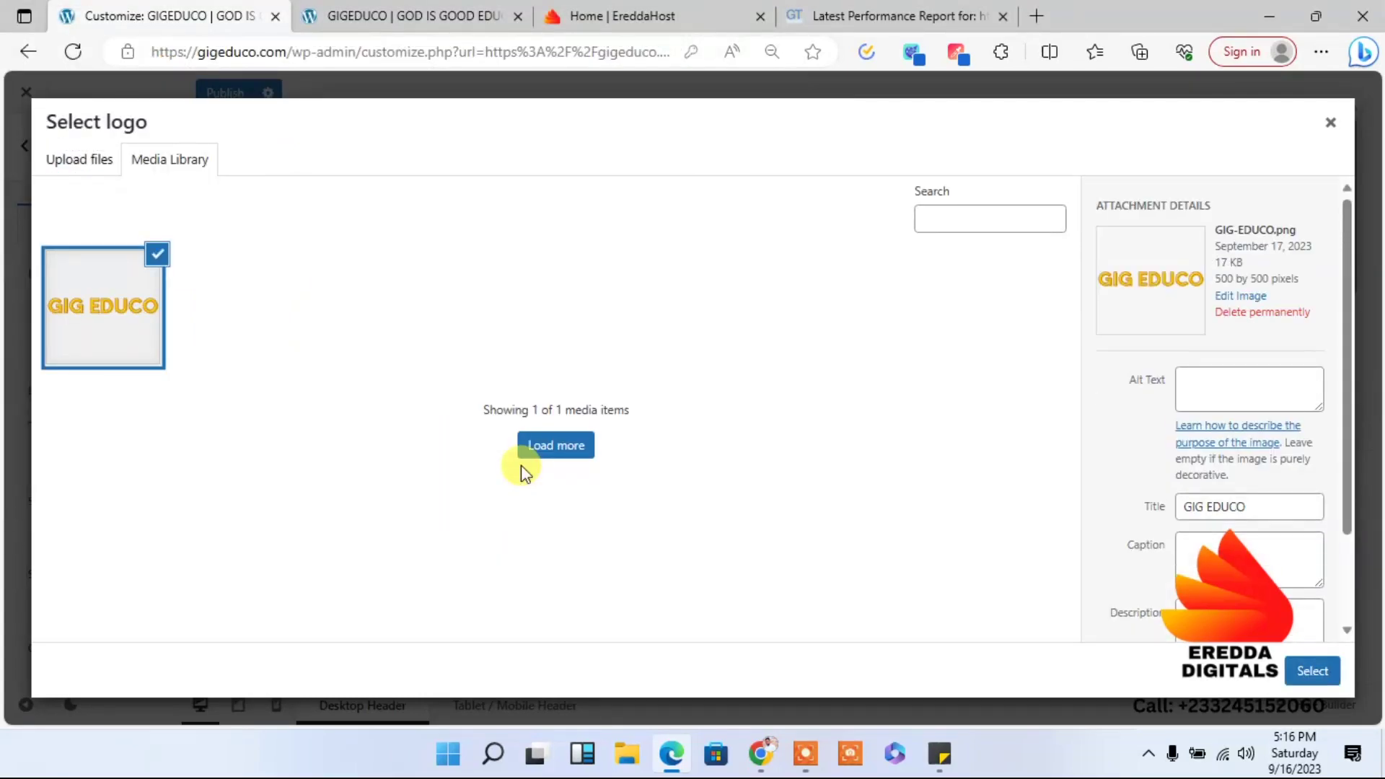
{"action": "left_click", "coordinate": [1312, 672]}
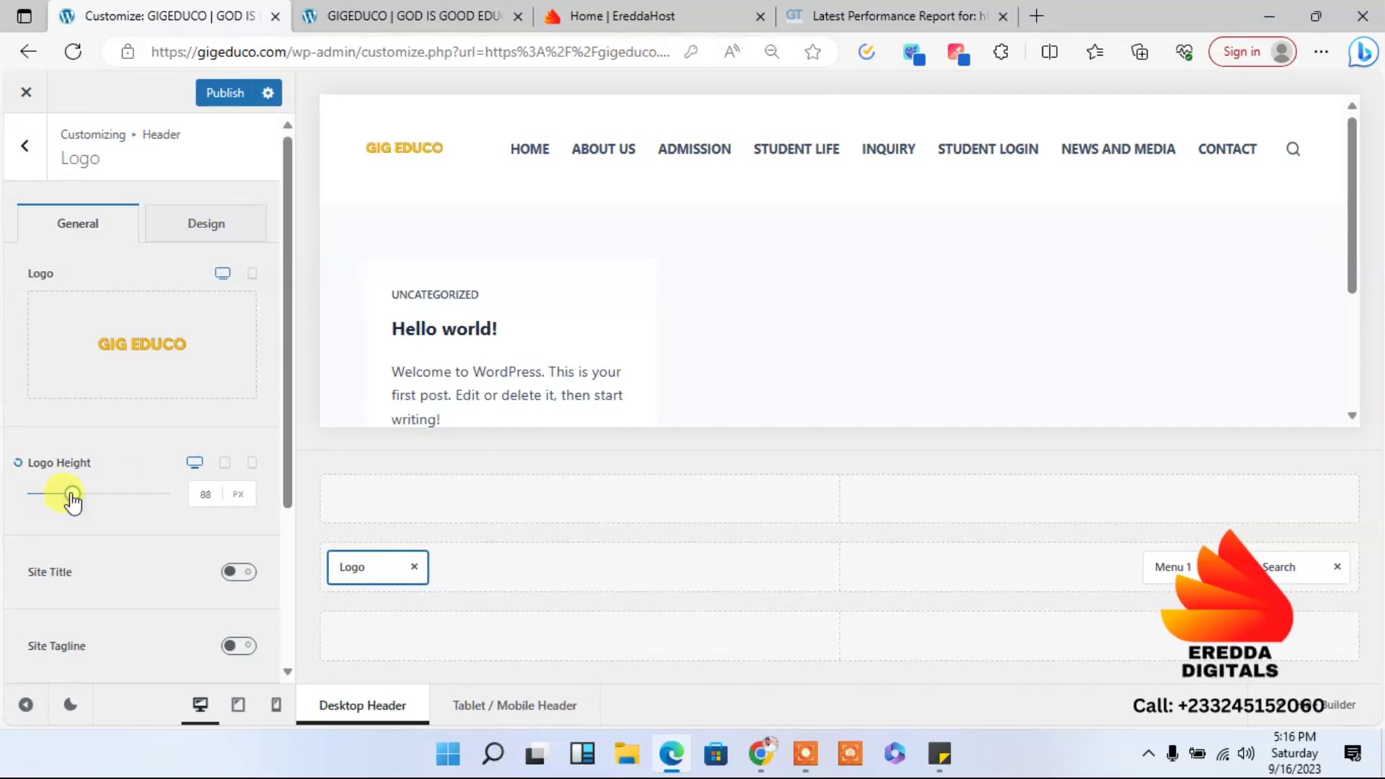
- Set the logo height to 119 px, publish the change and reload the live homepage to check the header
{"action": "left_click_drag", "start_coordinate": [81, 497], "coordinate": [85, 497]}
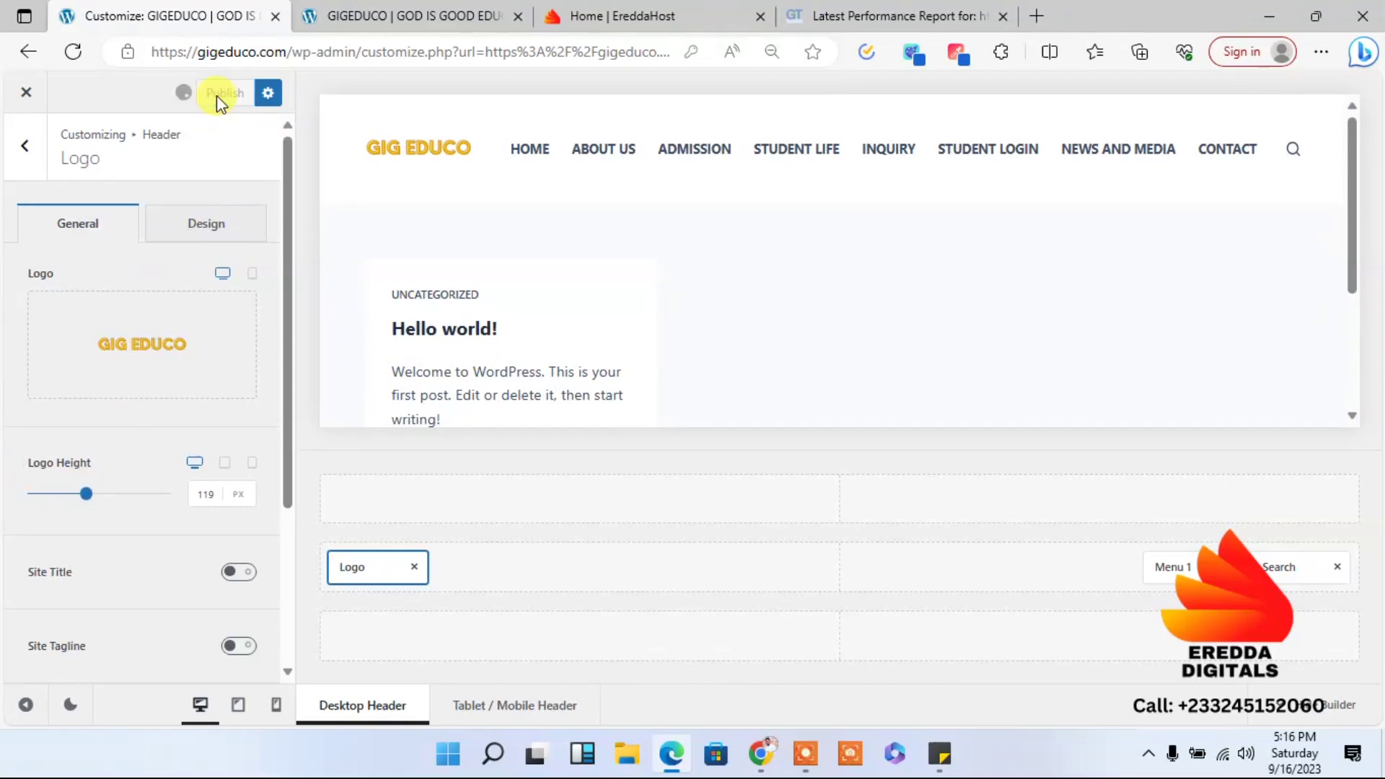
{"action": "left_click", "coordinate": [398, 16]}
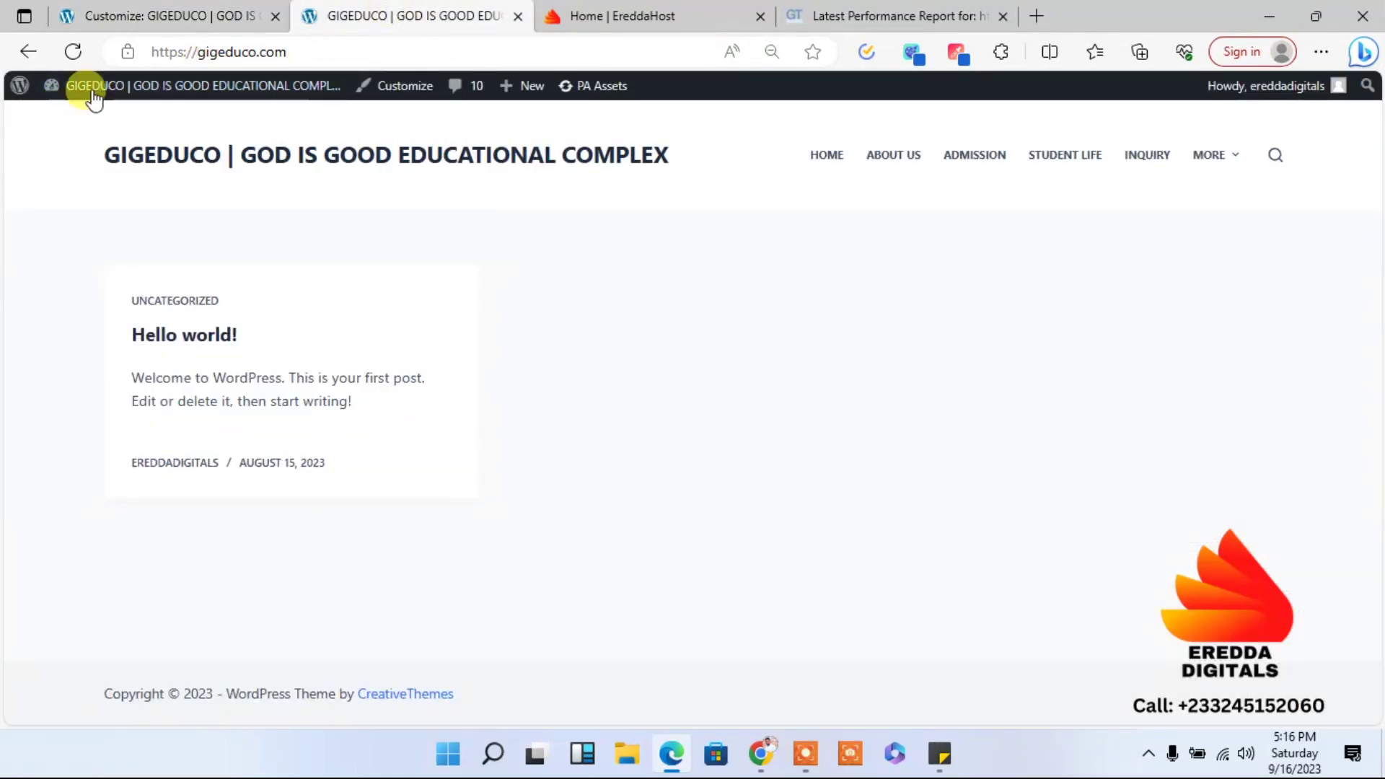
{"action": "left_click", "coordinate": [77, 45]}
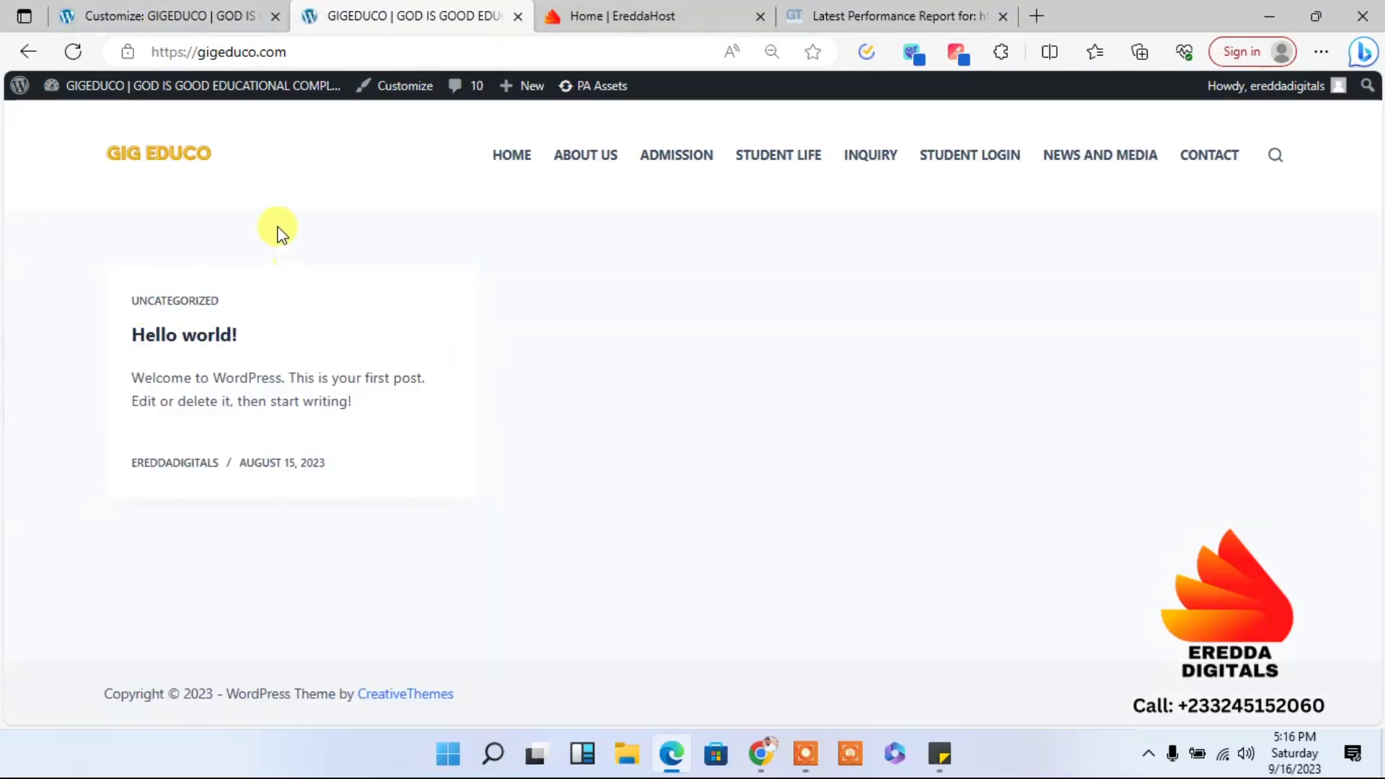
- Return to the Customizer's Header elements, switch to the tablet view and look through the available elements
{"action": "left_click", "coordinate": [168, 16]}
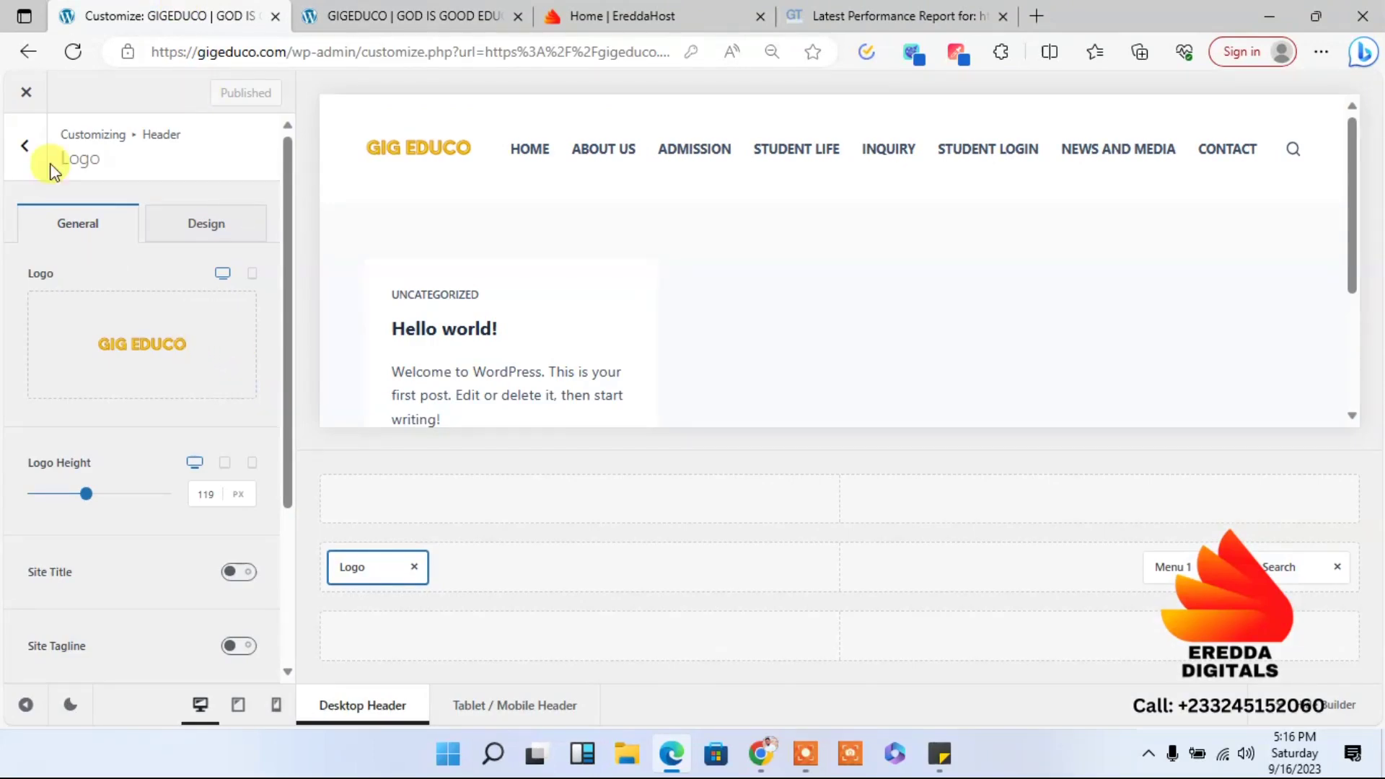
{"action": "left_click", "coordinate": [24, 150]}
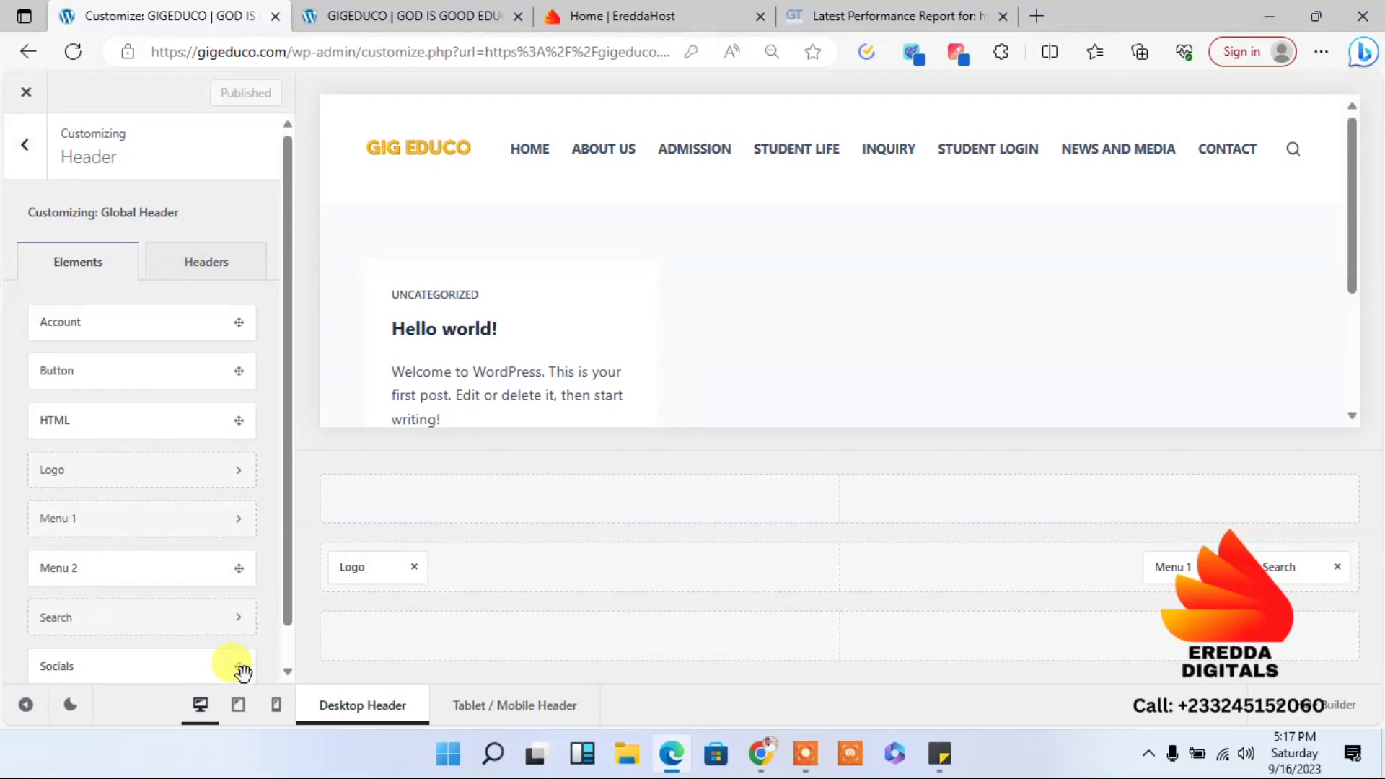
{"action": "left_click", "coordinate": [239, 706]}
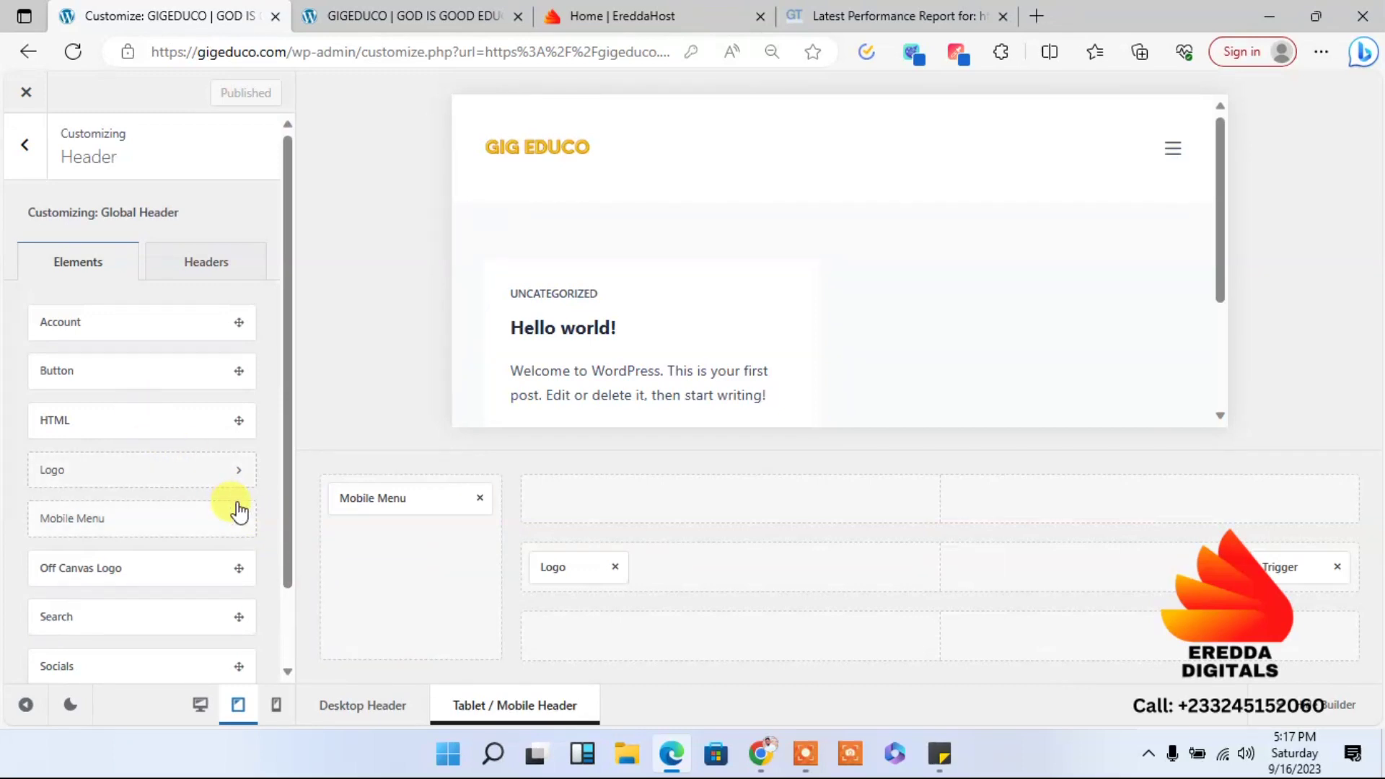
{"action": "left_click_drag", "start_coordinate": [283, 551], "coordinate": [275, 444]}
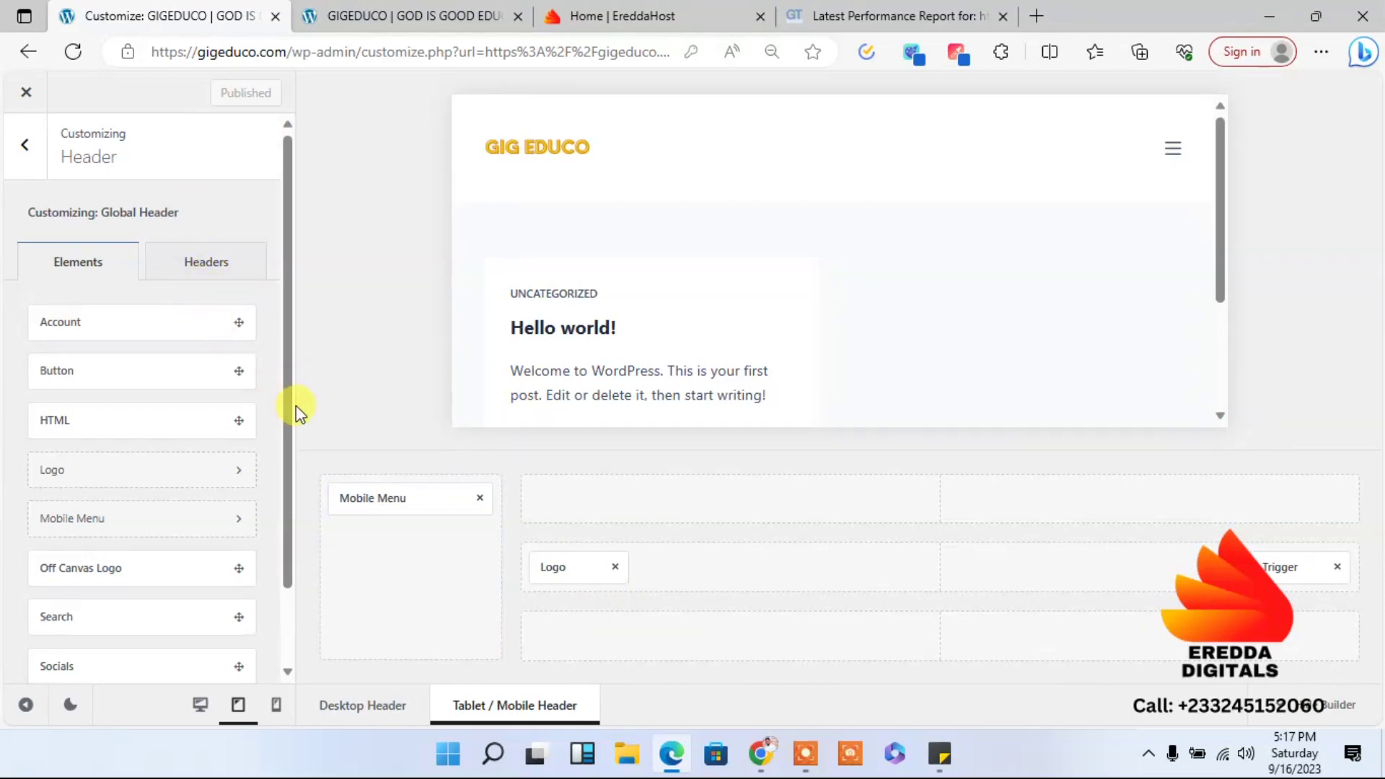
{"action": "left_click_drag", "start_coordinate": [283, 421], "coordinate": [287, 376]}
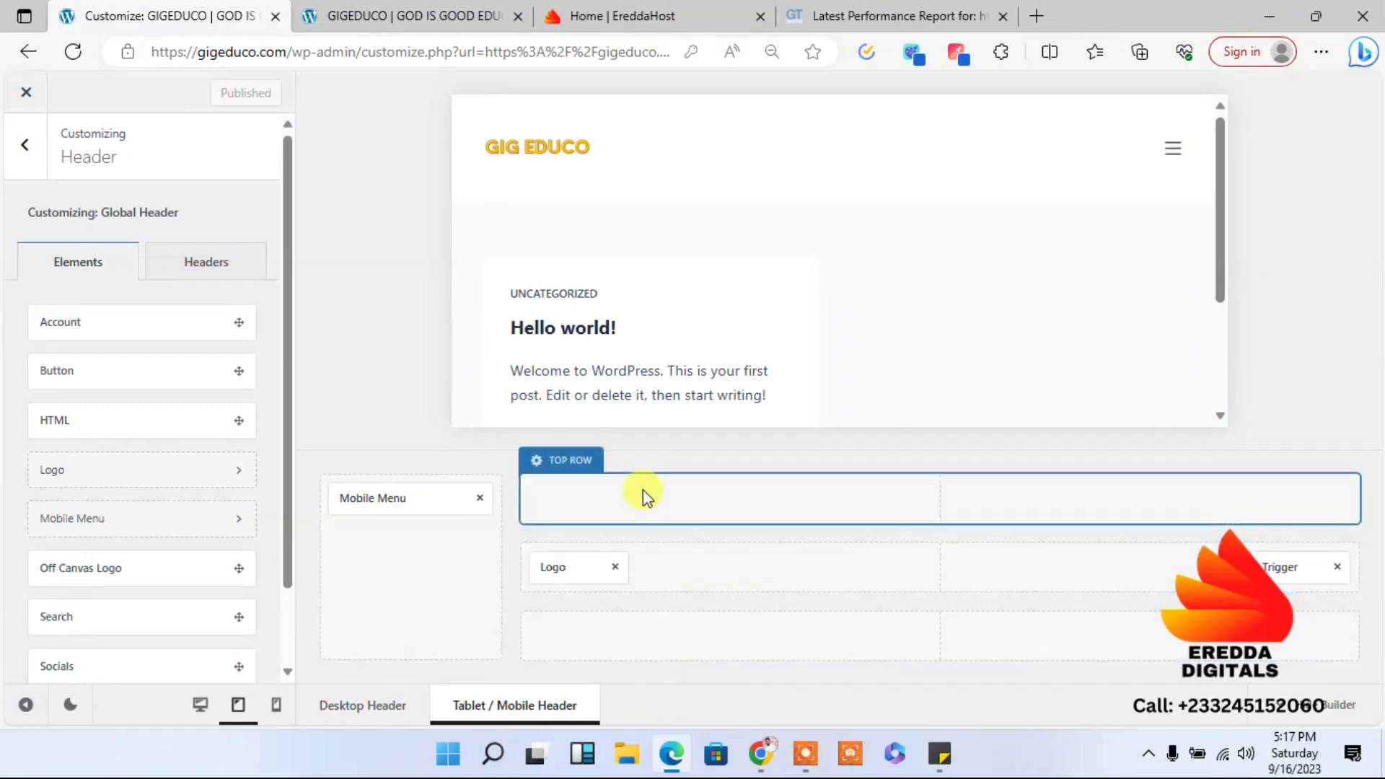
- Reload the live homepage, compare its header with the builder's rows and return to the Customizer
{"action": "left_click", "coordinate": [469, 14]}
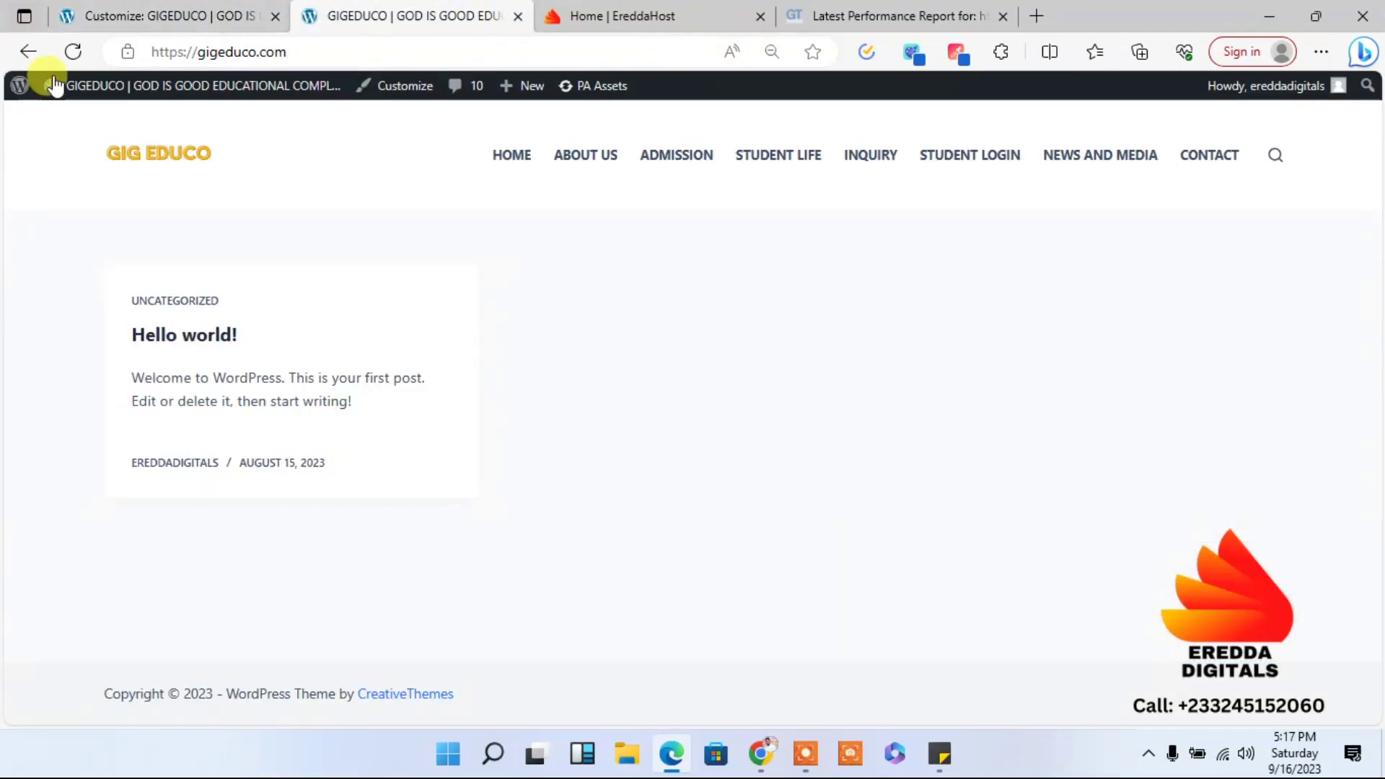
{"action": "left_click", "coordinate": [67, 49]}
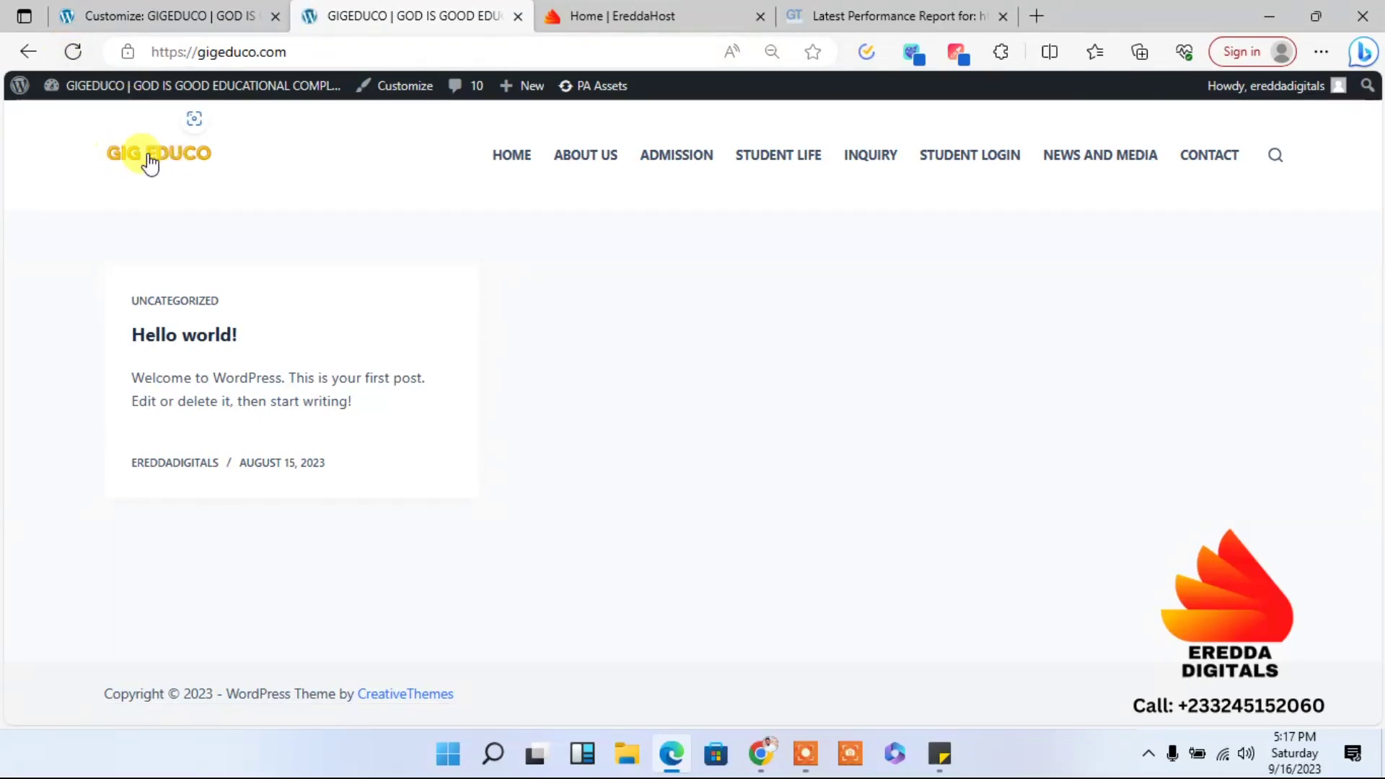
{"action": "left_click", "coordinate": [162, 16]}
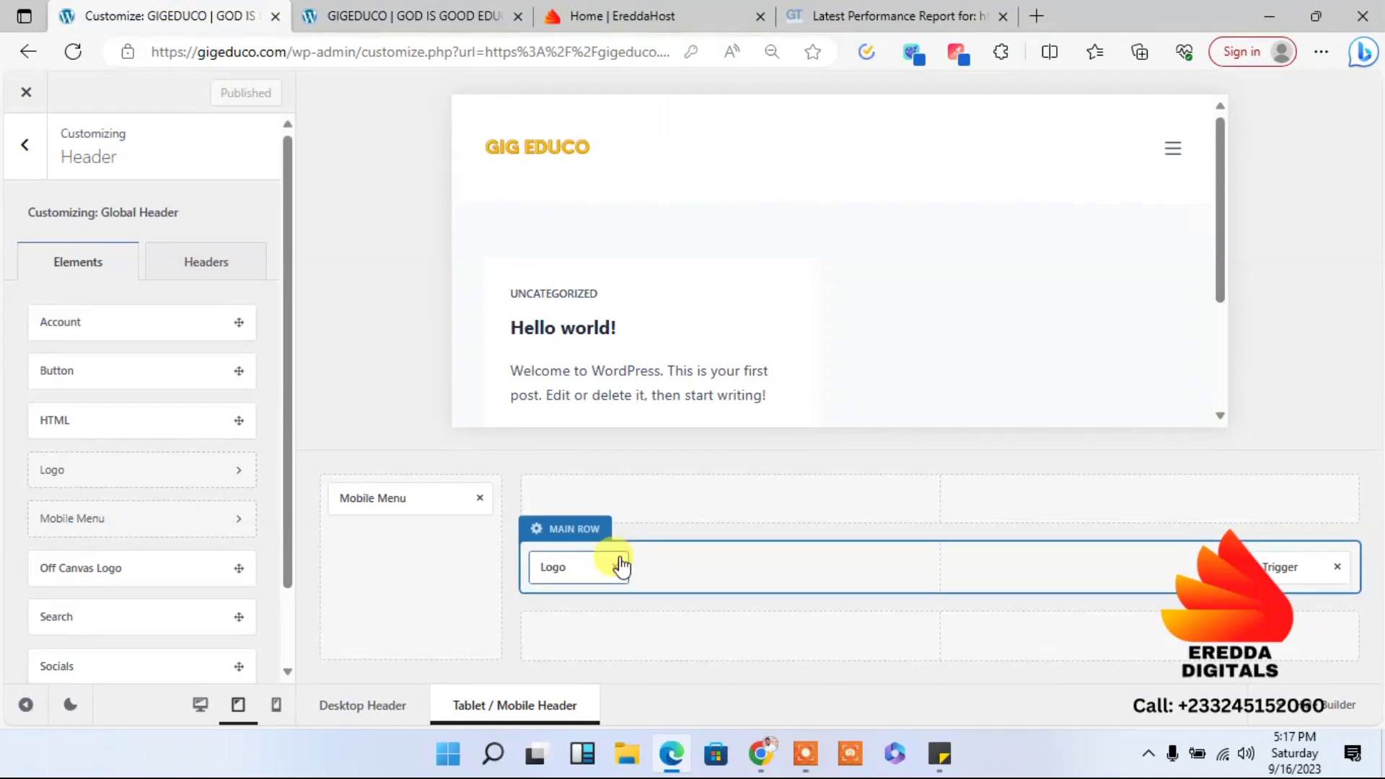
{"action": "left_click", "coordinate": [417, 13]}
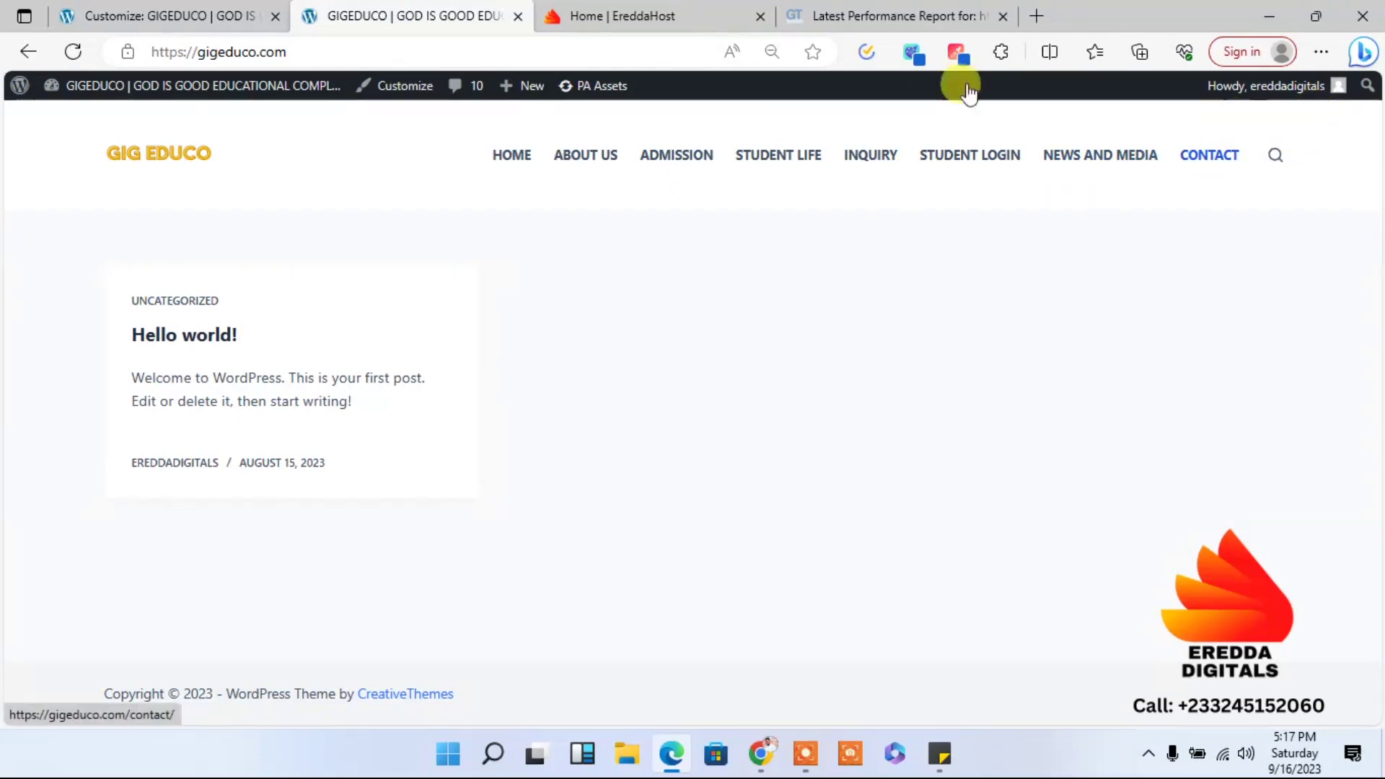
{"action": "left_click", "coordinate": [93, 9]}
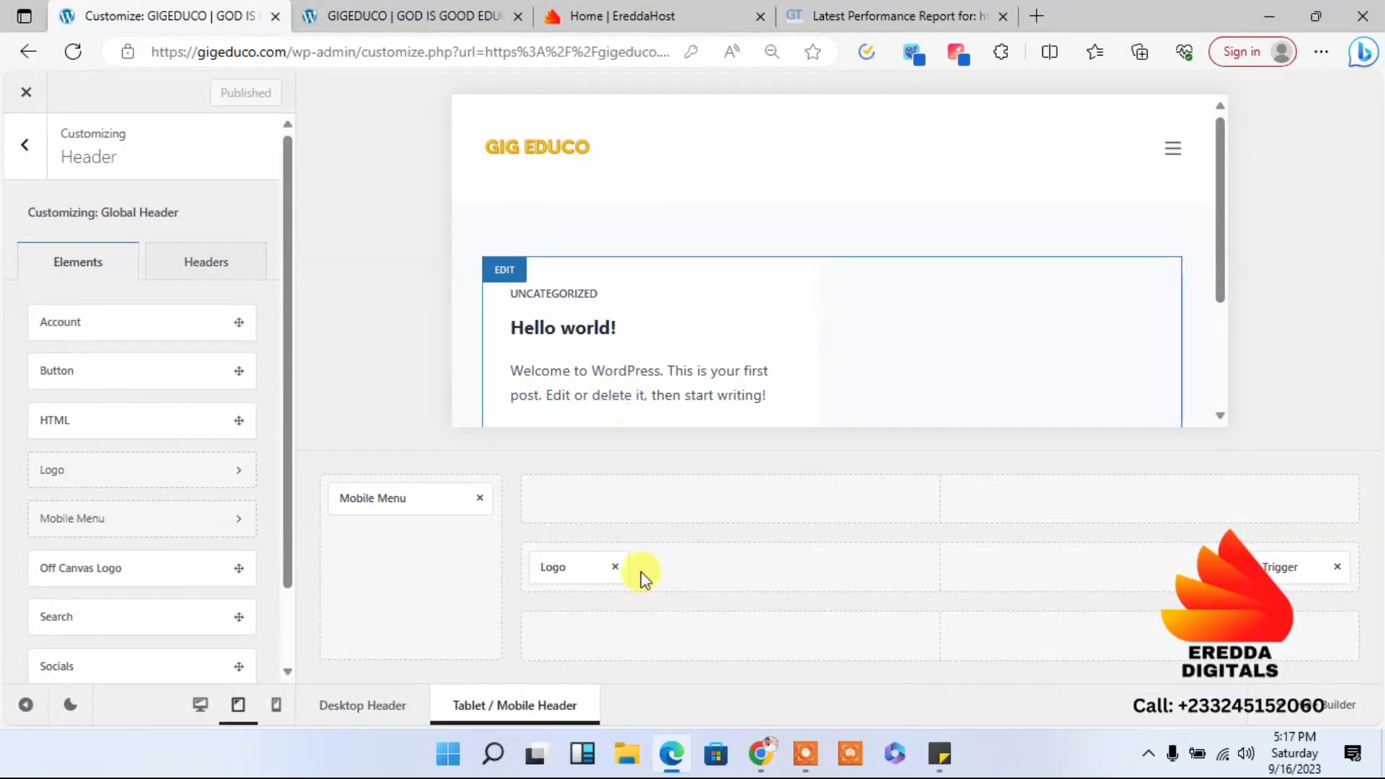
- Check the Top Row settings, and add an HTML element to the middle of the Tablet / Mobile Header's top row
{"action": "left_click", "coordinate": [578, 469]}
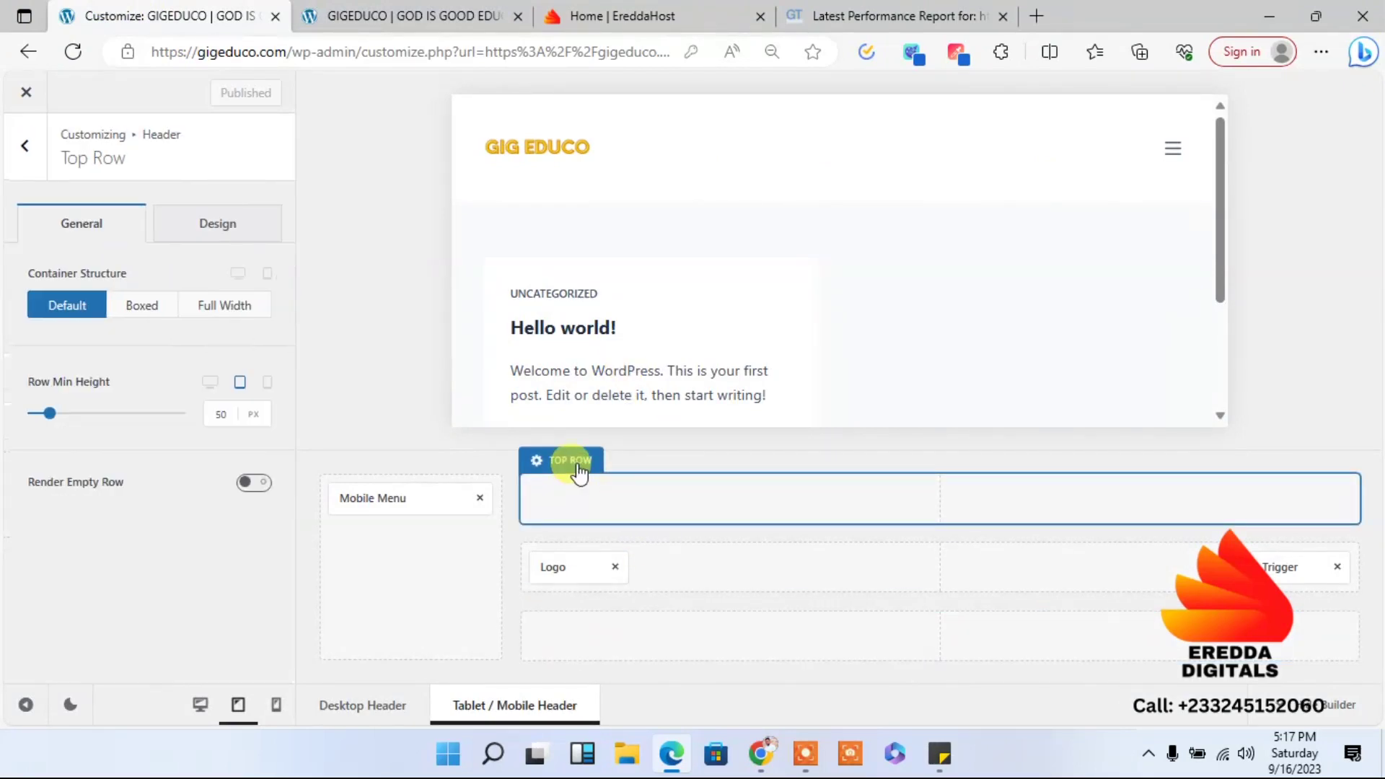
{"action": "left_click", "coordinate": [26, 147]}
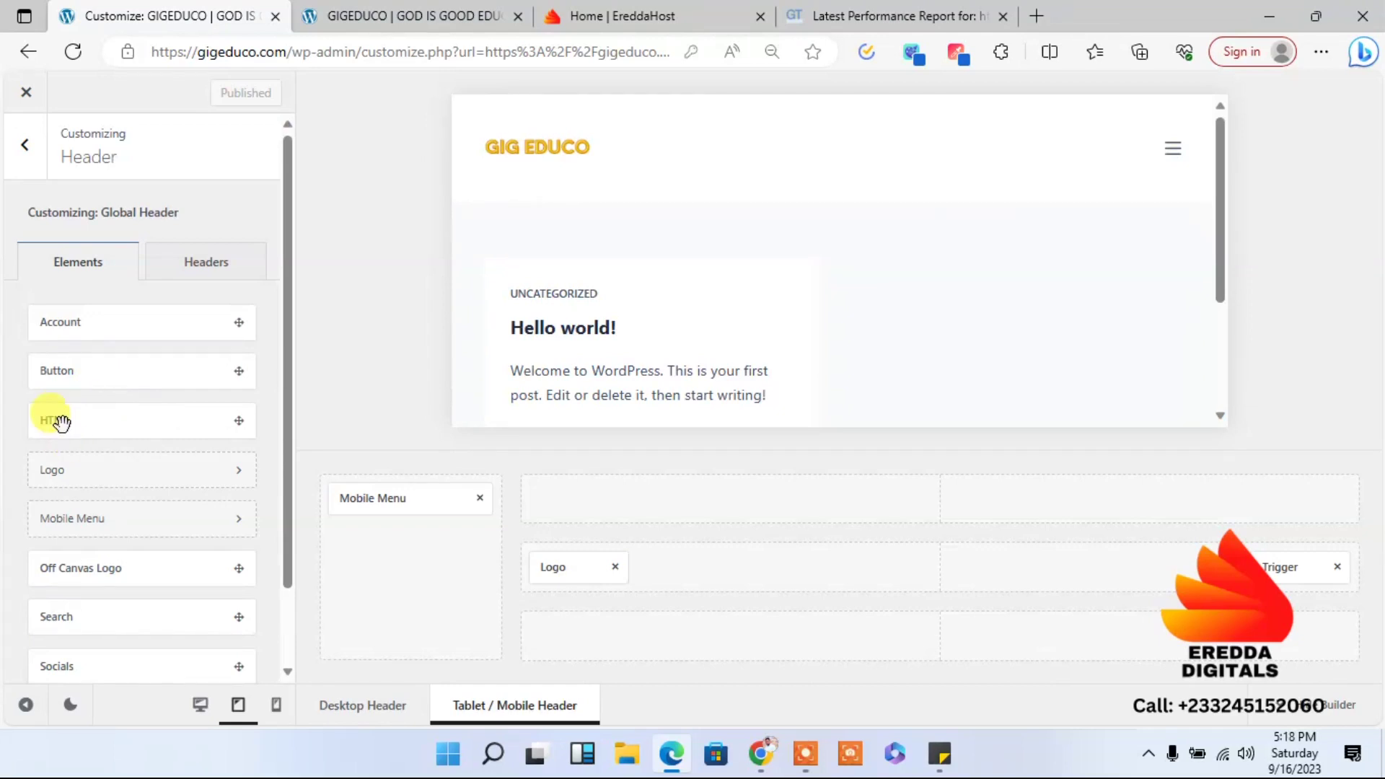
{"action": "left_click_drag", "start_coordinate": [62, 421], "coordinate": [94, 413]}
{"action": "left_click_drag", "start_coordinate": [95, 414], "coordinate": [960, 489]}
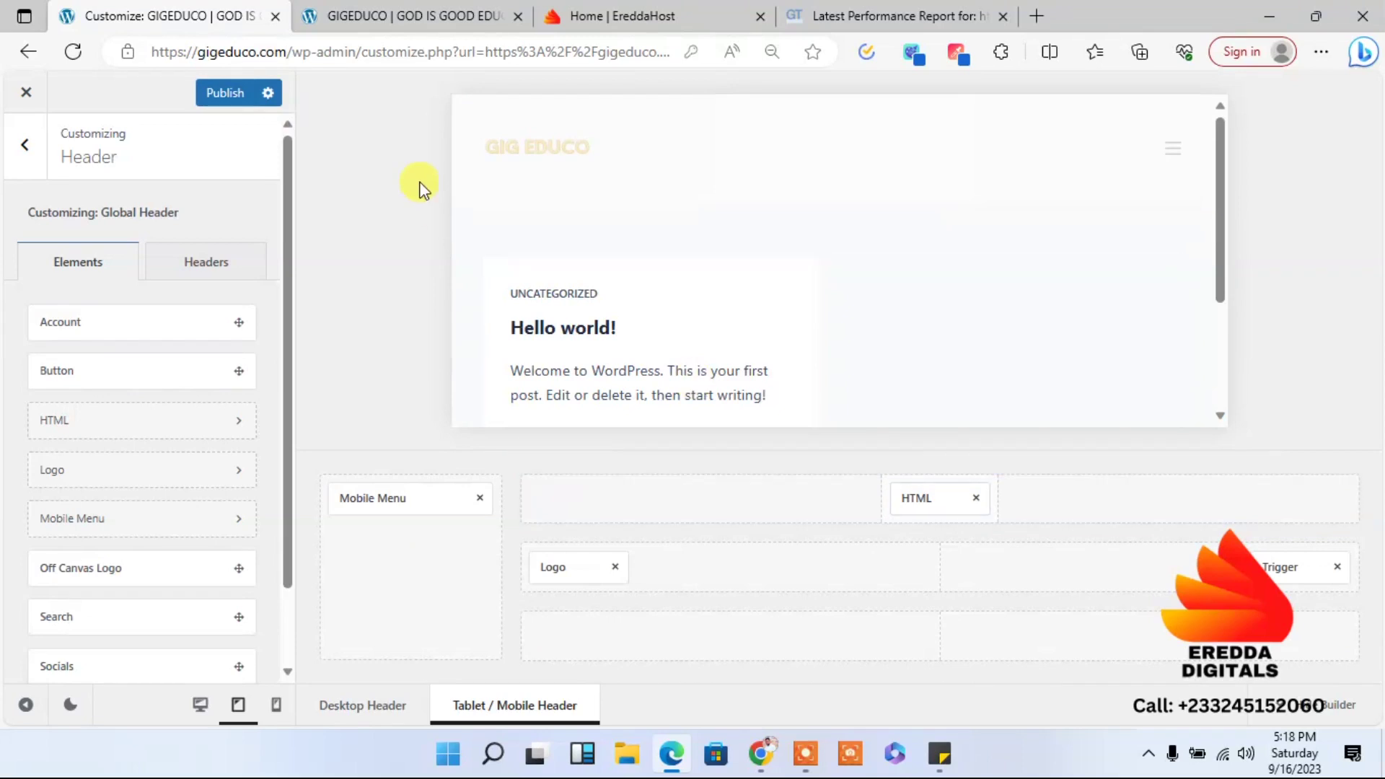
- Replace the sample text of the top row's HTML element with "Teacher Login | Student Login"
{"action": "left_click", "coordinate": [917, 505]}
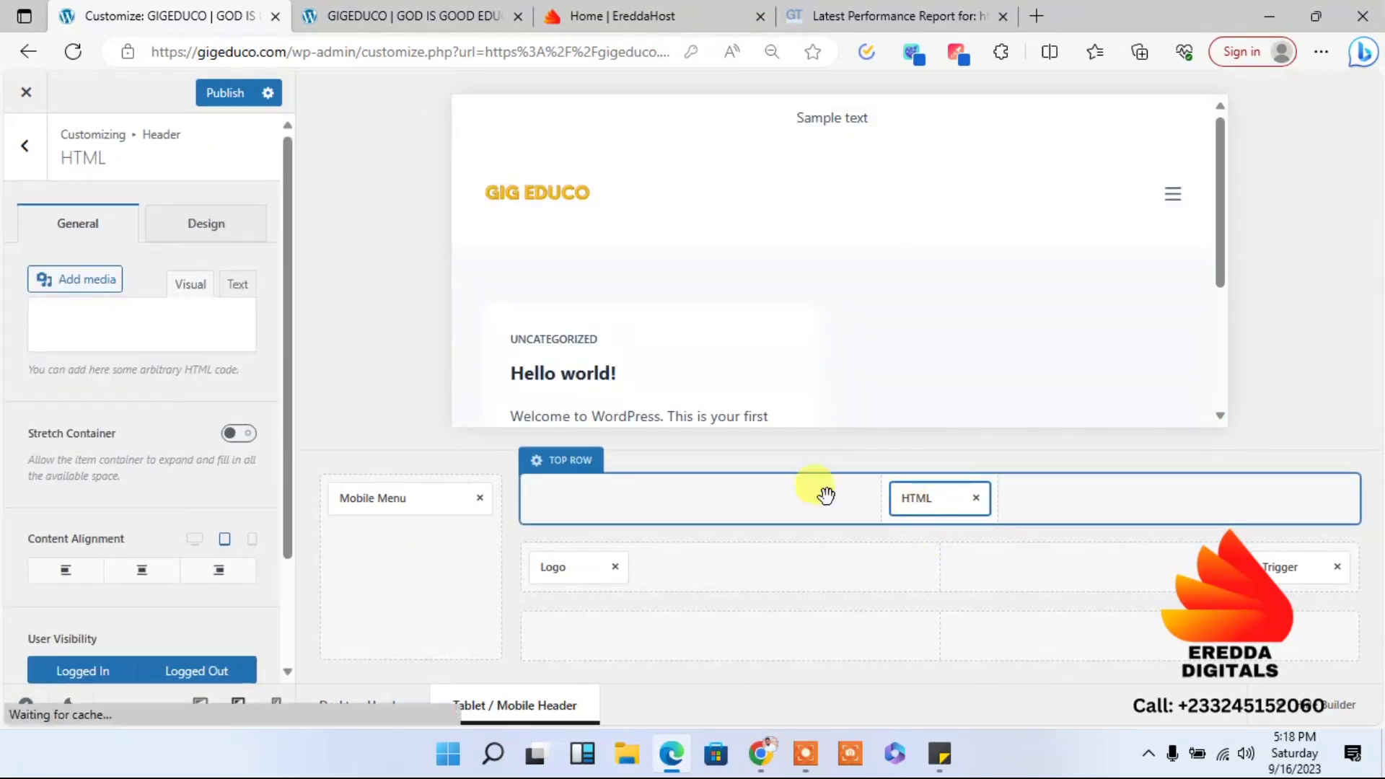
{"action": "triple_click", "coordinate": [133, 419]}
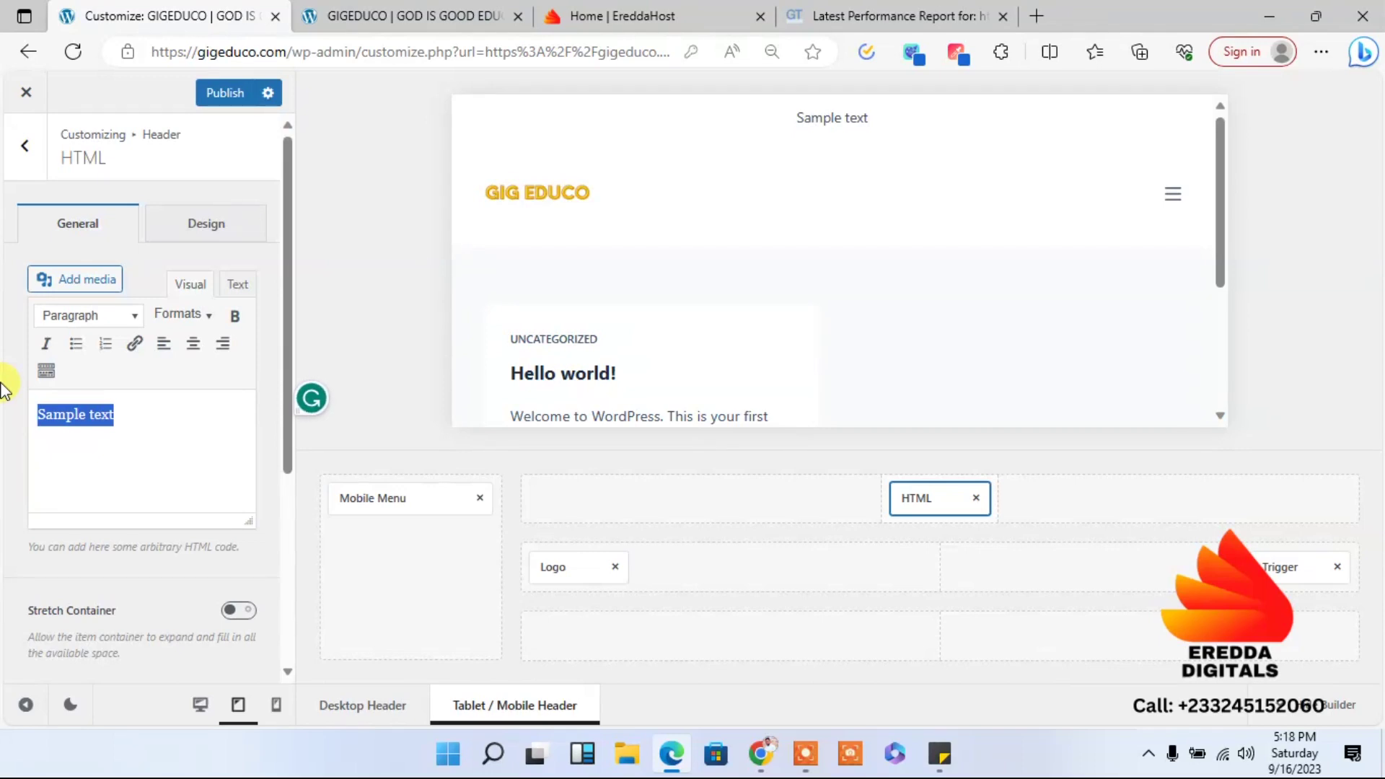
{"action": "type", "text": "Teacher"}
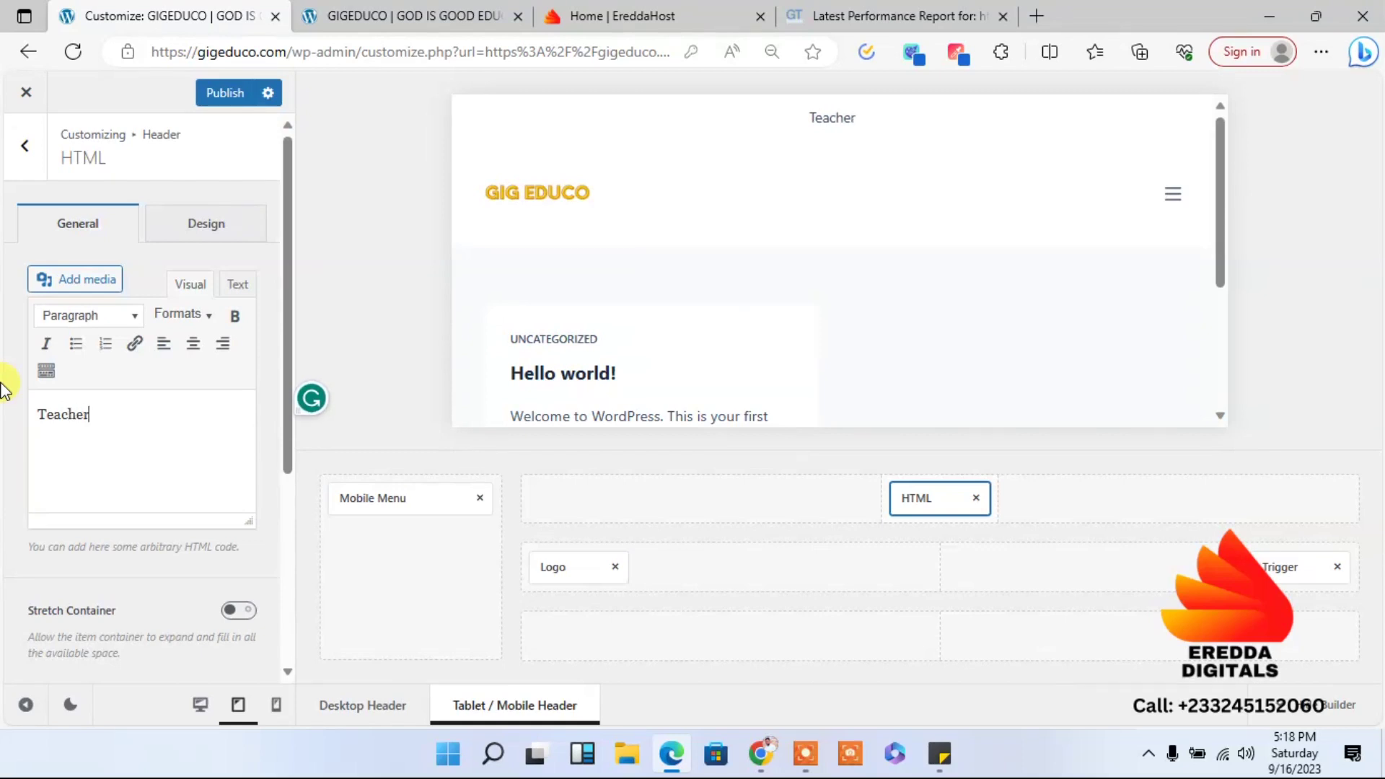
{"action": "type", "text": " Login | S"}
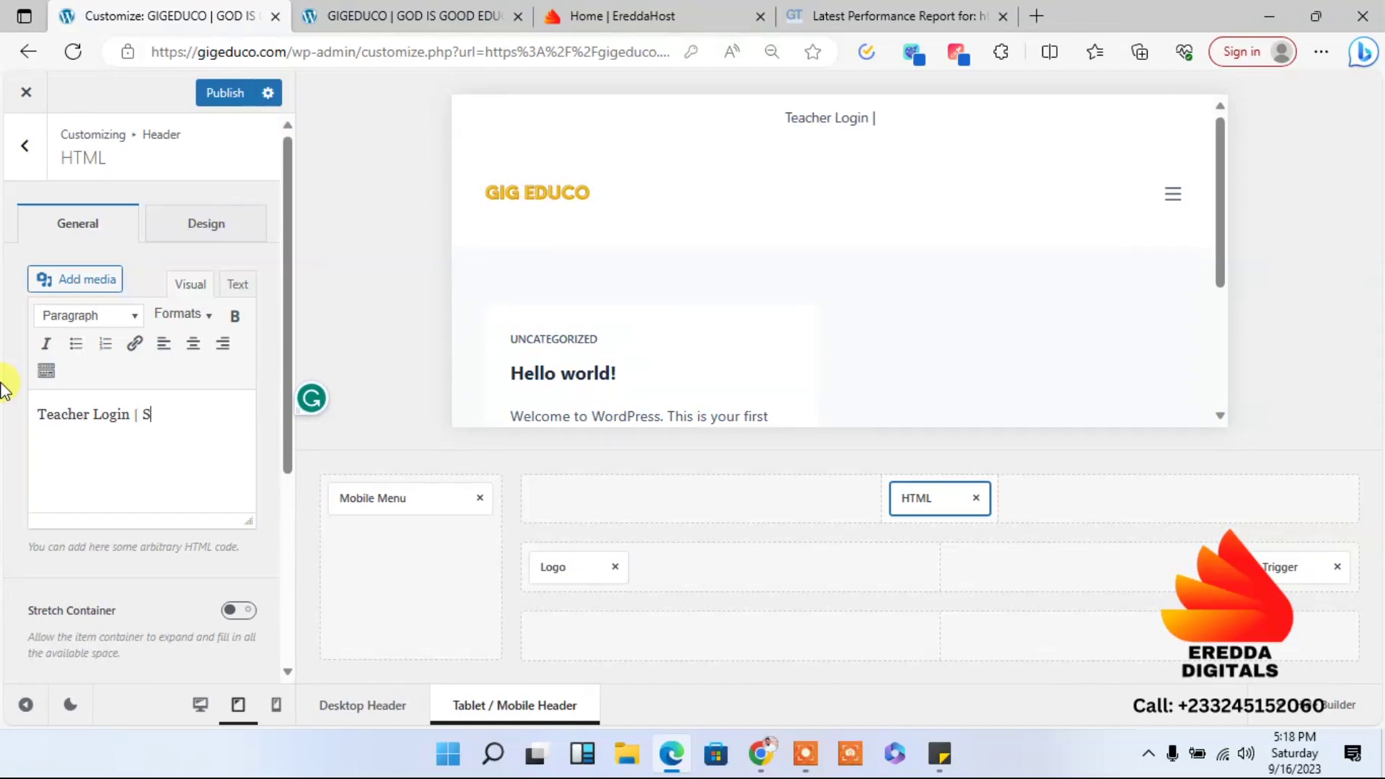
{"action": "type", "text": "tudent"}
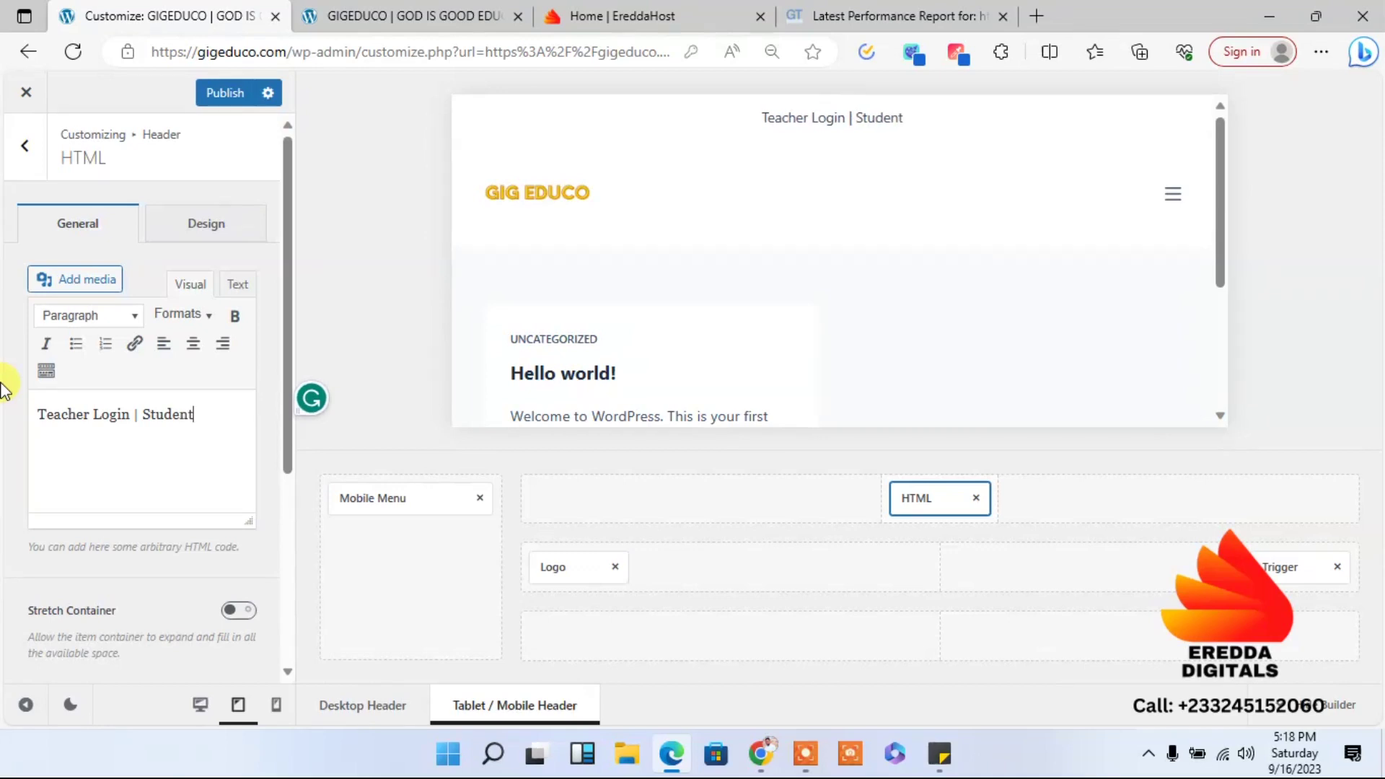
{"action": "type", "text": " Login"}
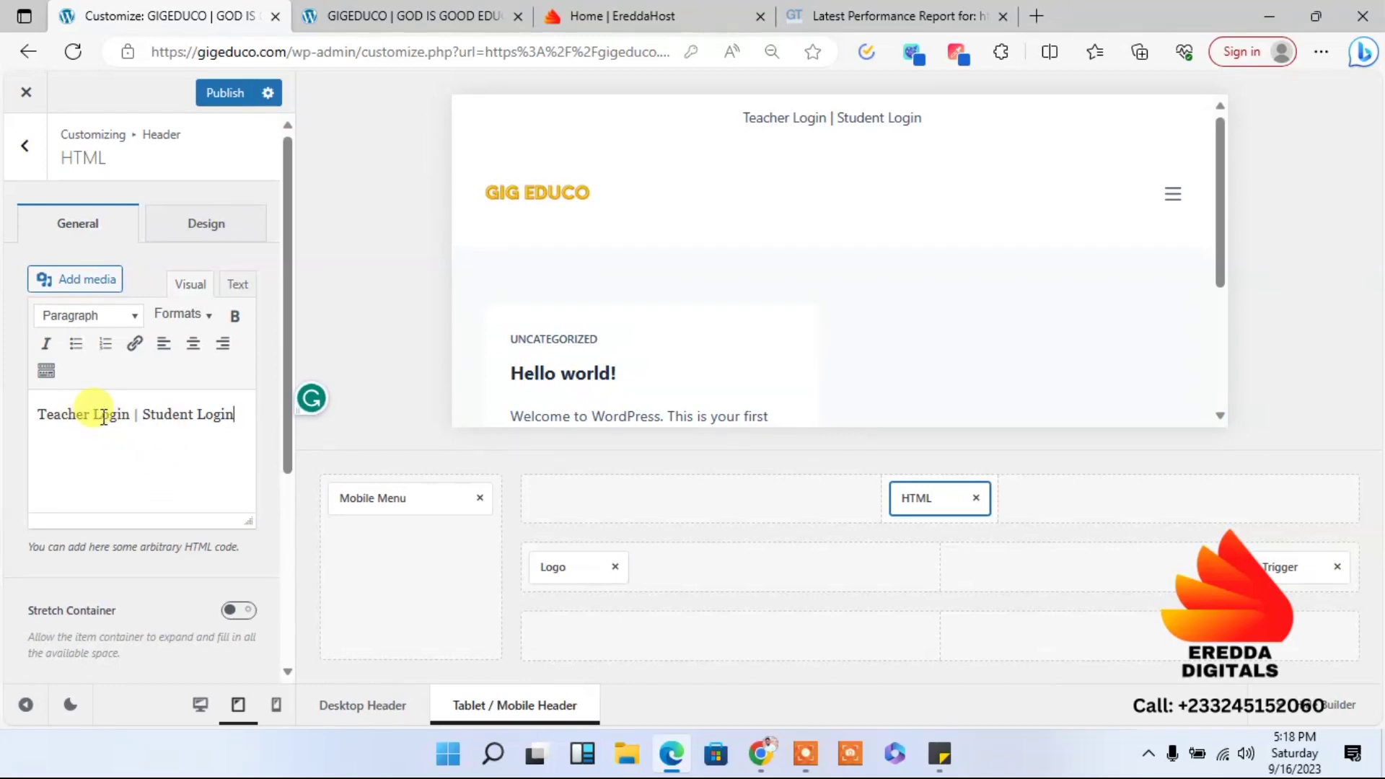
- Open the WordPress dashboard from the live site and show the list of all pages
{"action": "left_click", "coordinate": [399, 13]}
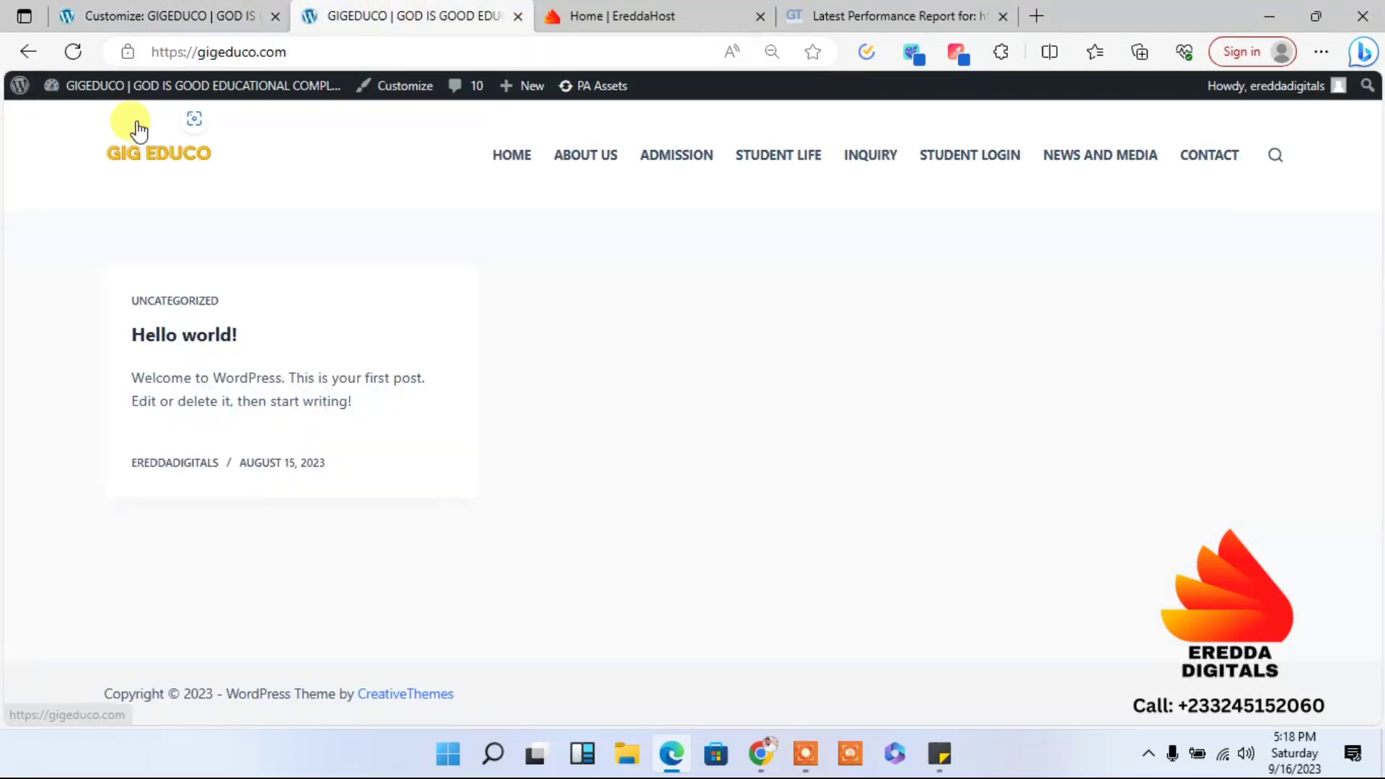
{"action": "mouse_move", "coordinate": [140, 90]}
{"action": "left_click", "coordinate": [94, 122]}
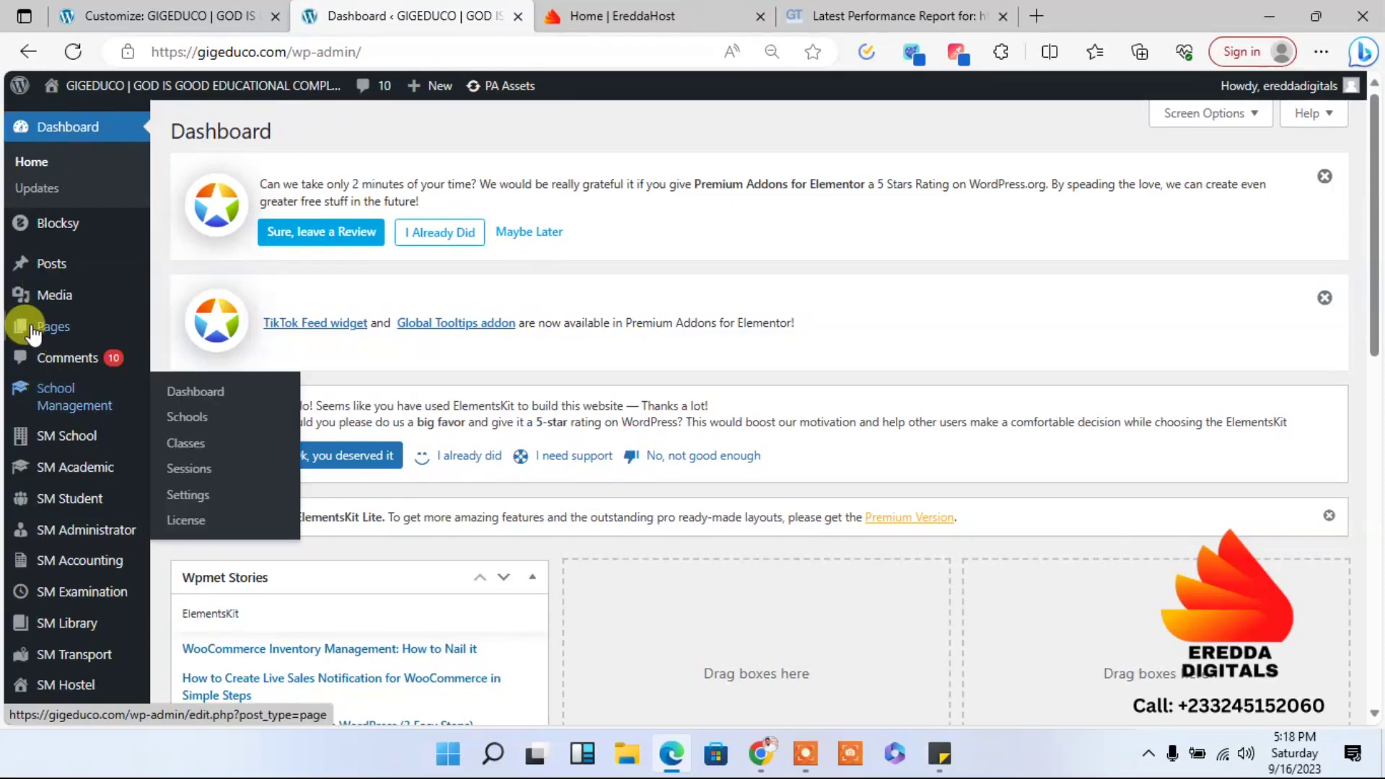
{"action": "mouse_move", "coordinate": [22, 325]}
{"action": "left_click", "coordinate": [195, 334]}
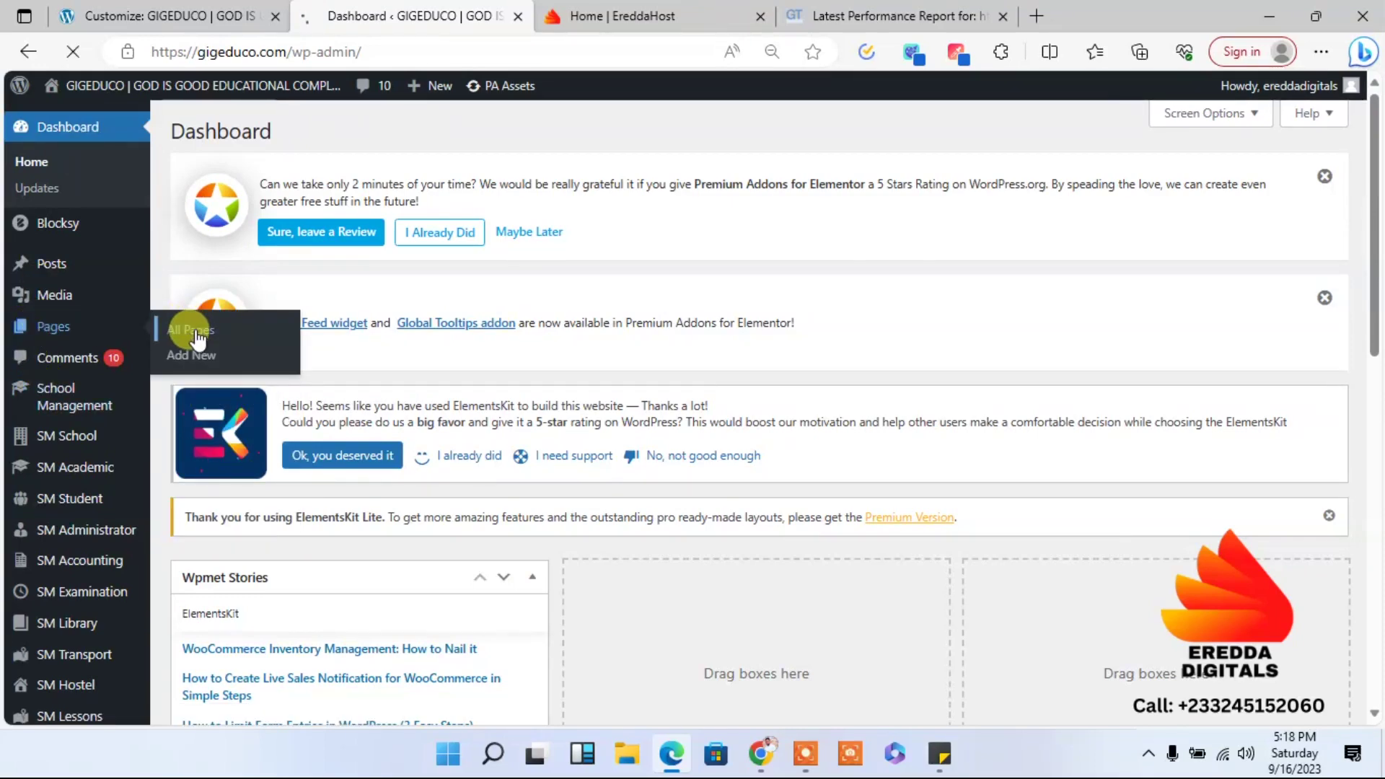
{"action": "key", "text": "ctrl+shift+Tab"}
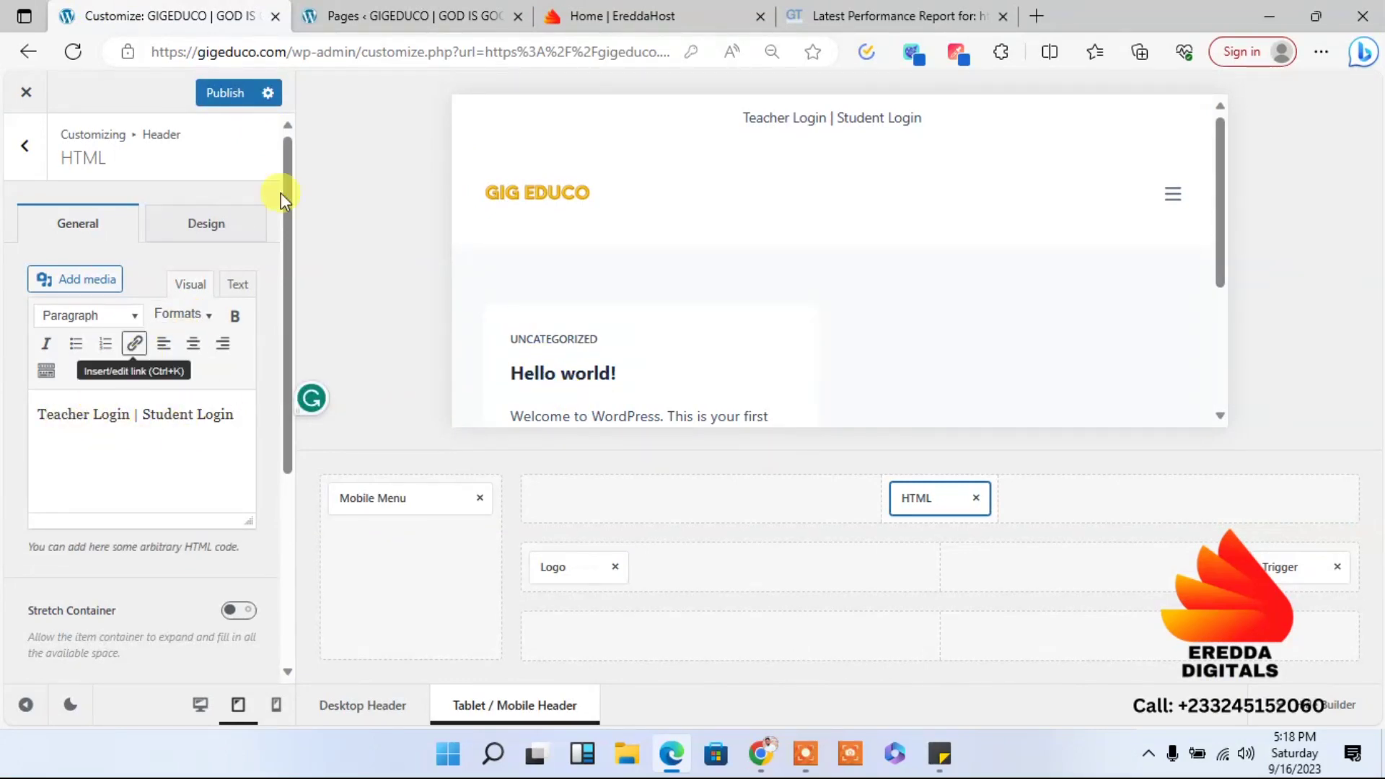
{"action": "left_click", "coordinate": [476, 10]}
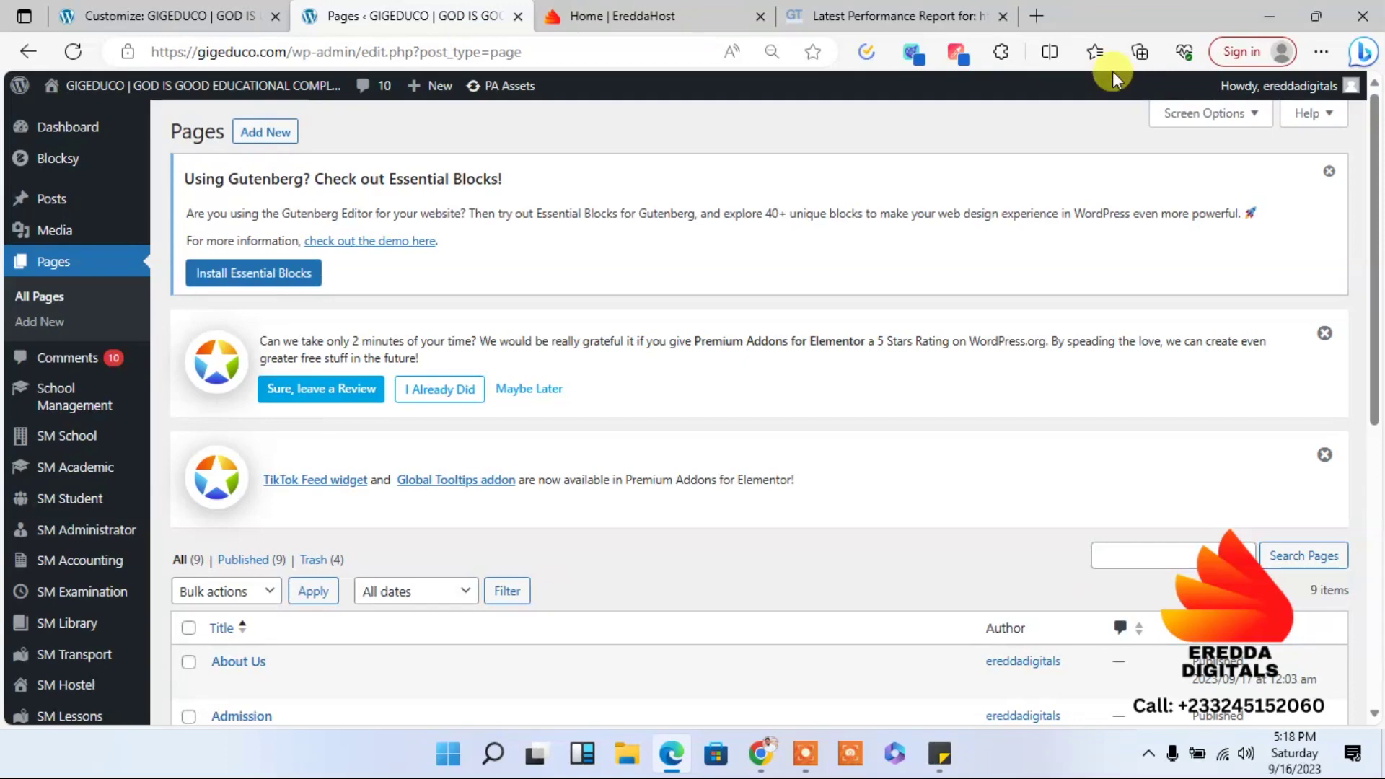
- Open the Dashboard link in an InPrivate window and go from the login screen to the site's homepage
{"action": "right_click", "coordinate": [1292, 88]}
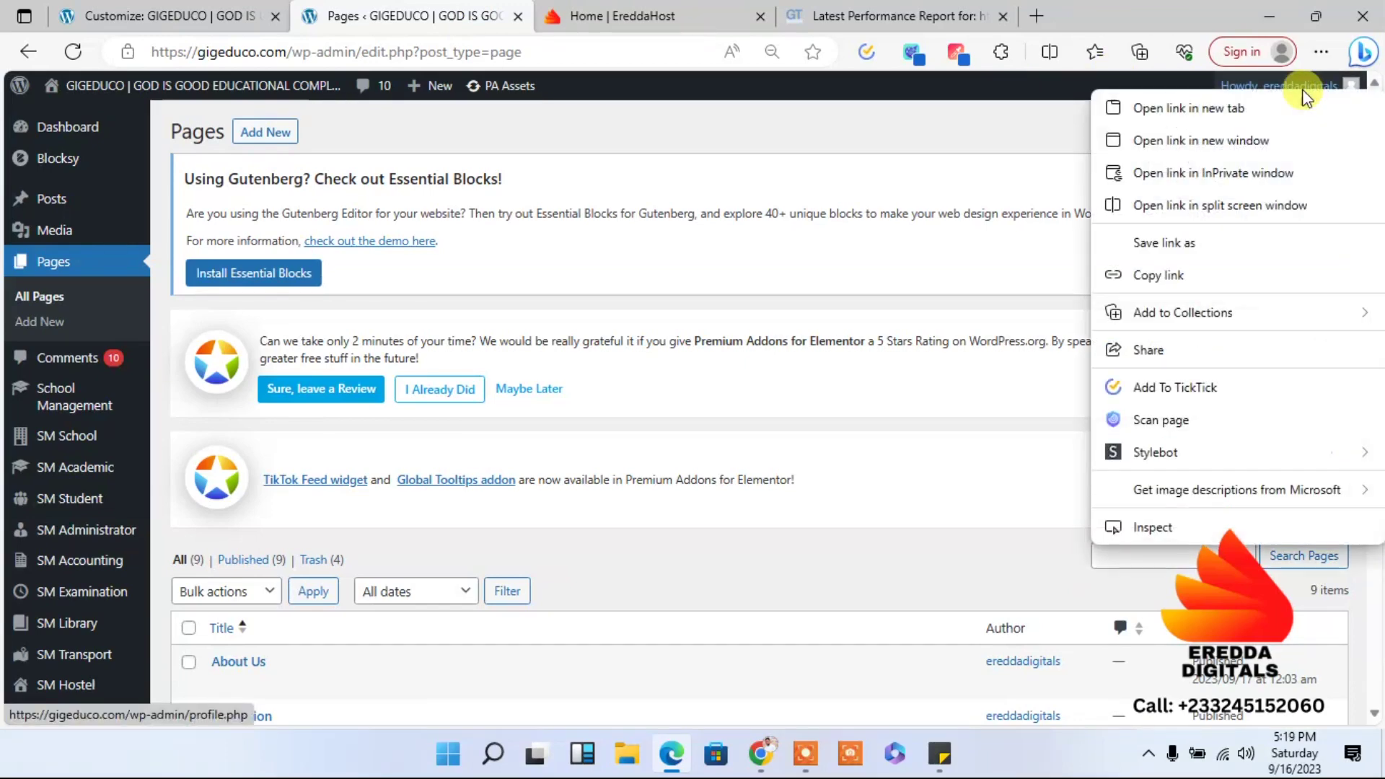
{"action": "left_click", "coordinate": [495, 139]}
{"action": "right_click", "coordinate": [81, 125]}
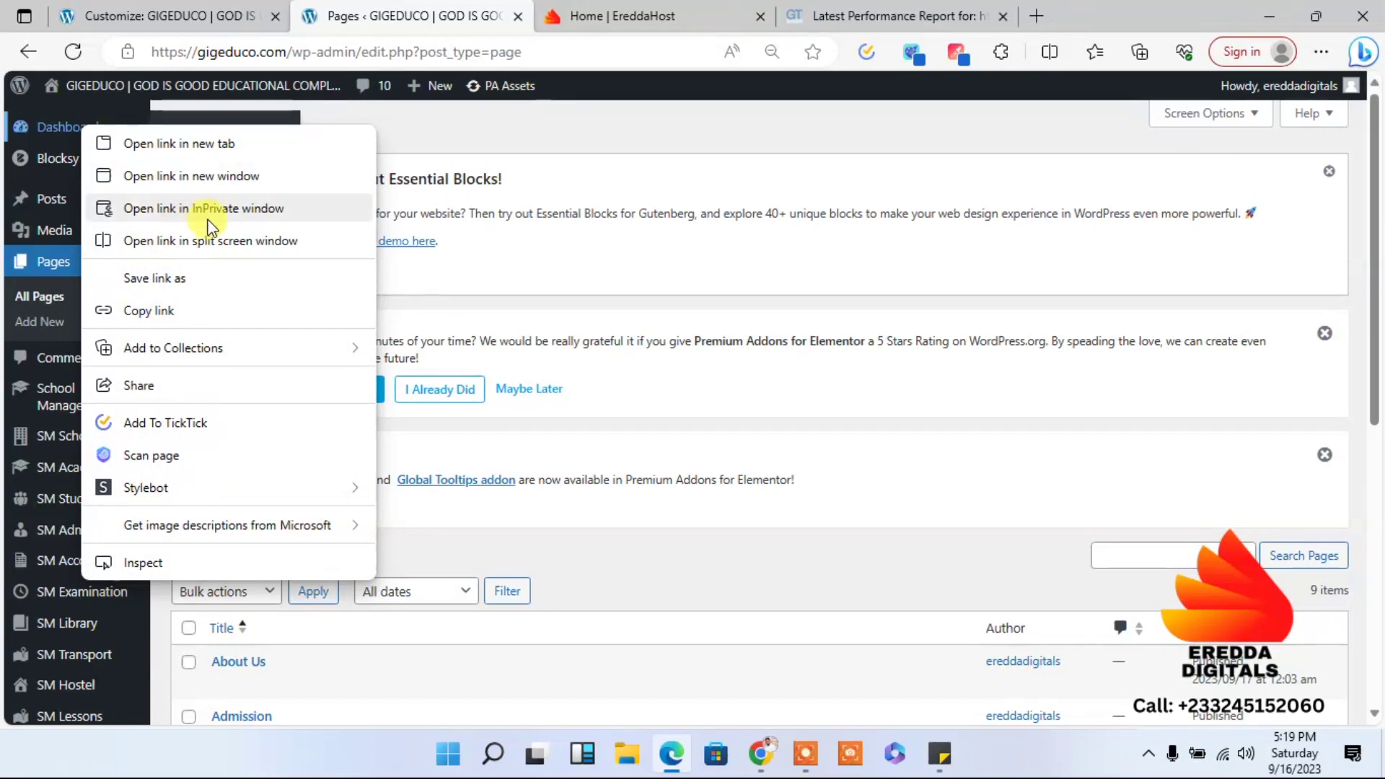
{"action": "left_click", "coordinate": [198, 215]}
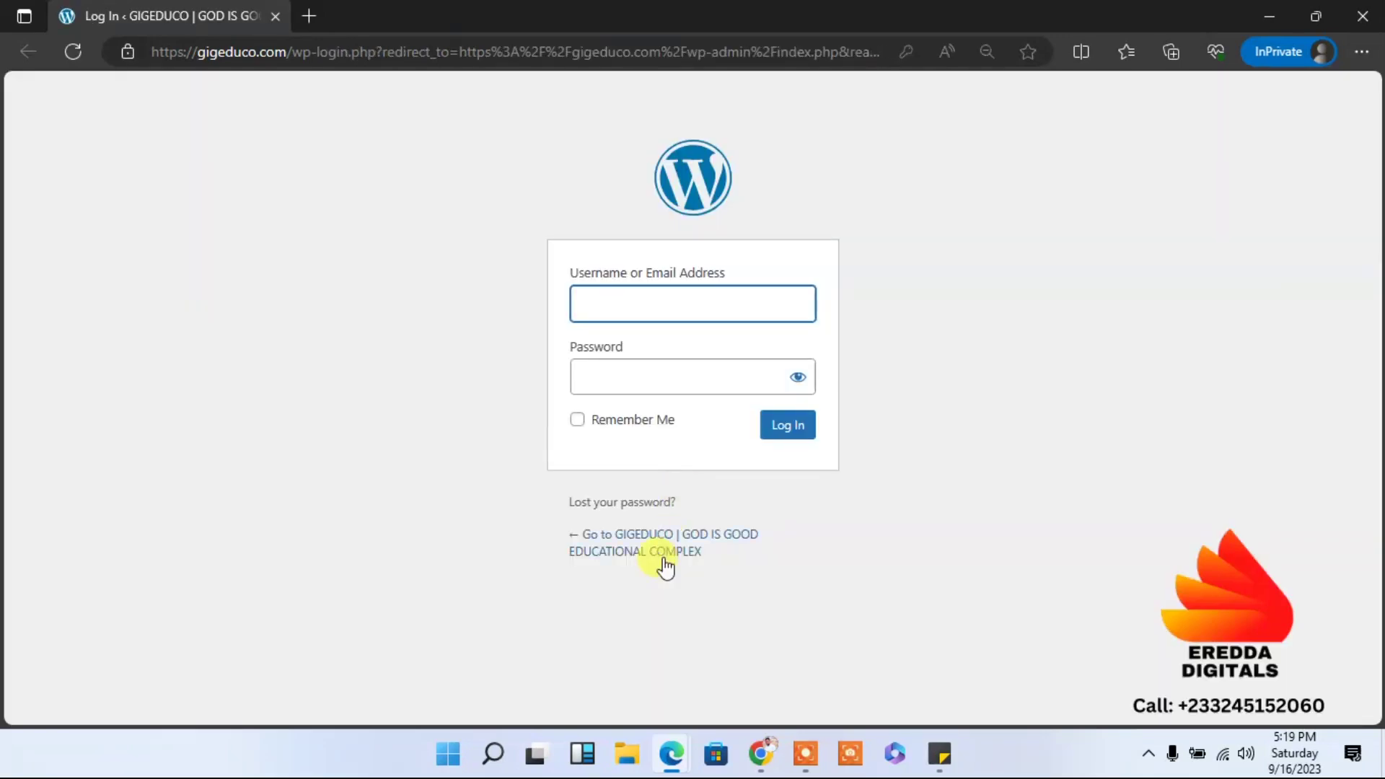
{"action": "left_click", "coordinate": [648, 548]}
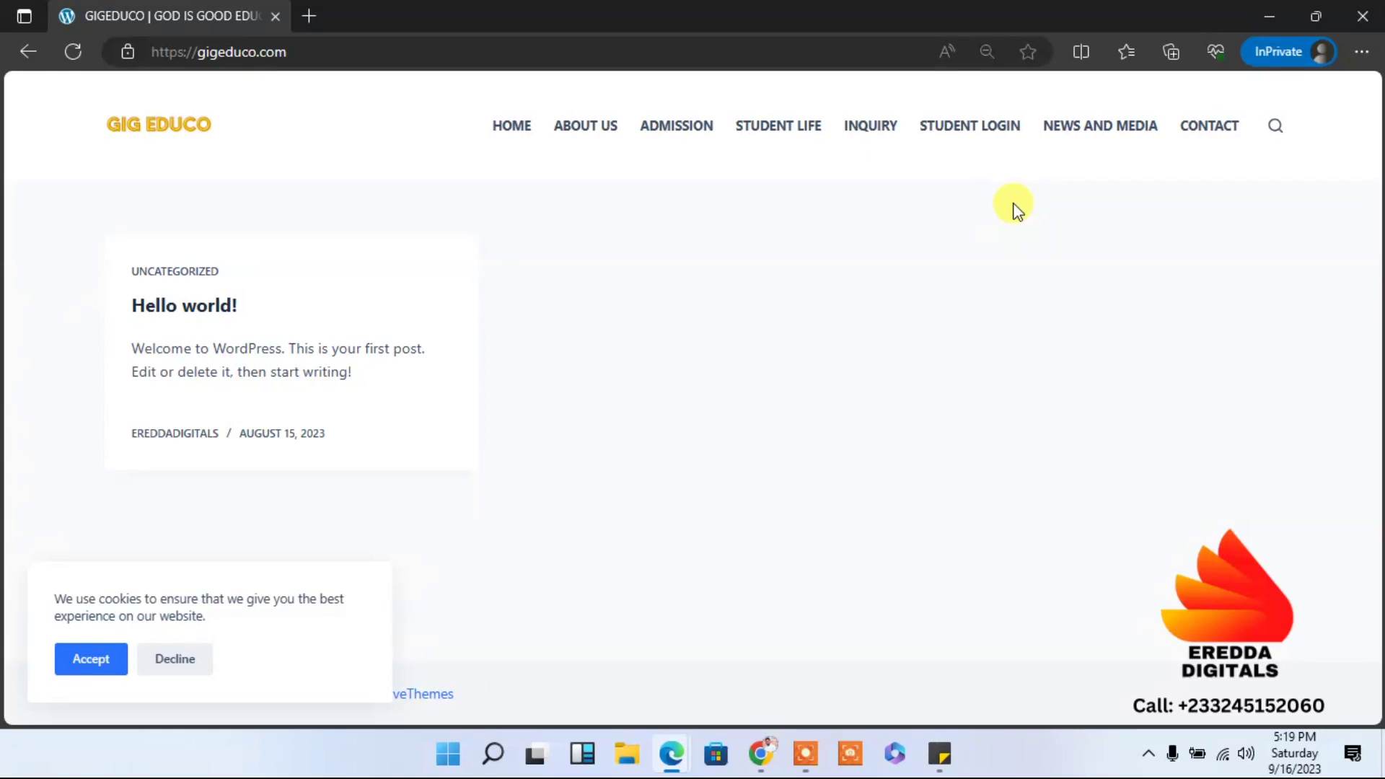
- Load gigeduco.com/wp-admin in the InPrivate window, copy the login page's full address and close that window
{"action": "left_click", "coordinate": [577, 40]}
{"action": "left_click", "coordinate": [577, 39]}
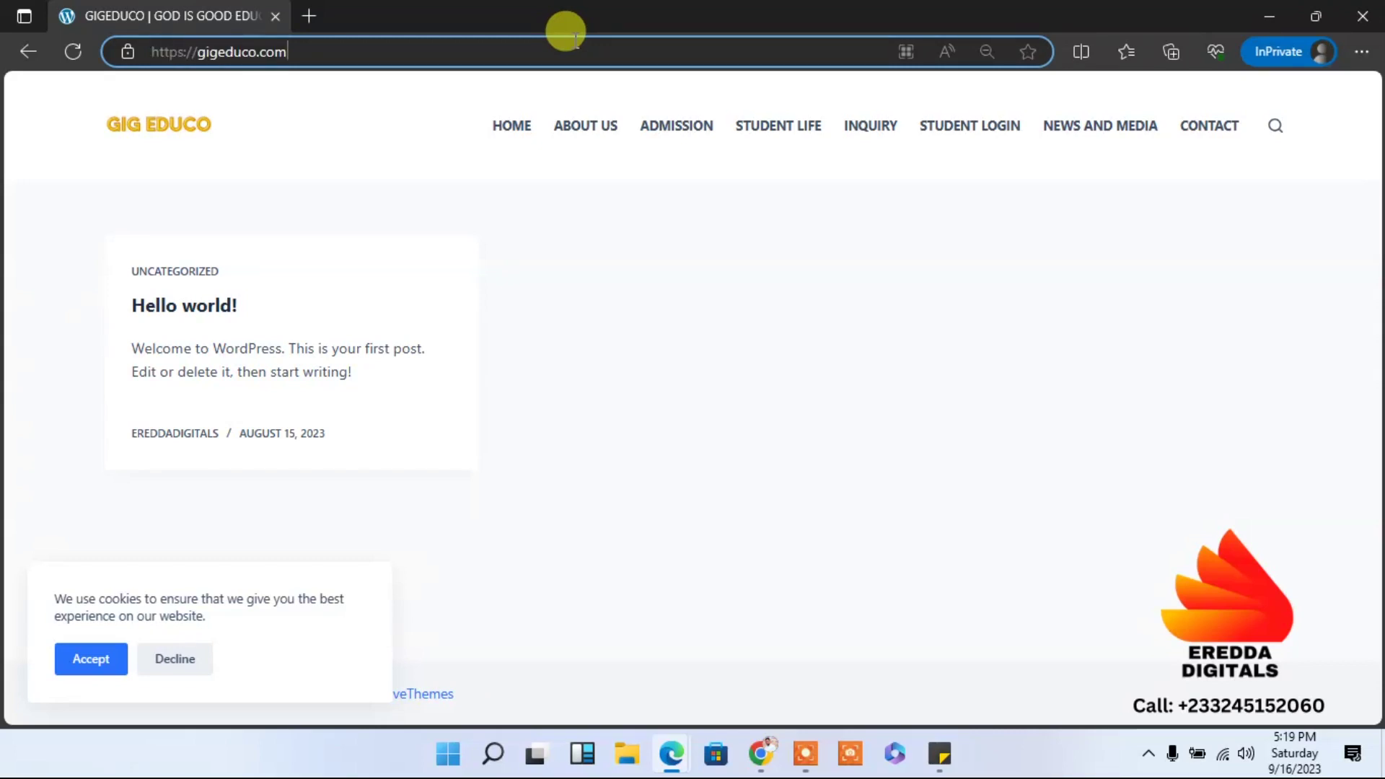
{"action": "type", "text": "/wp"}
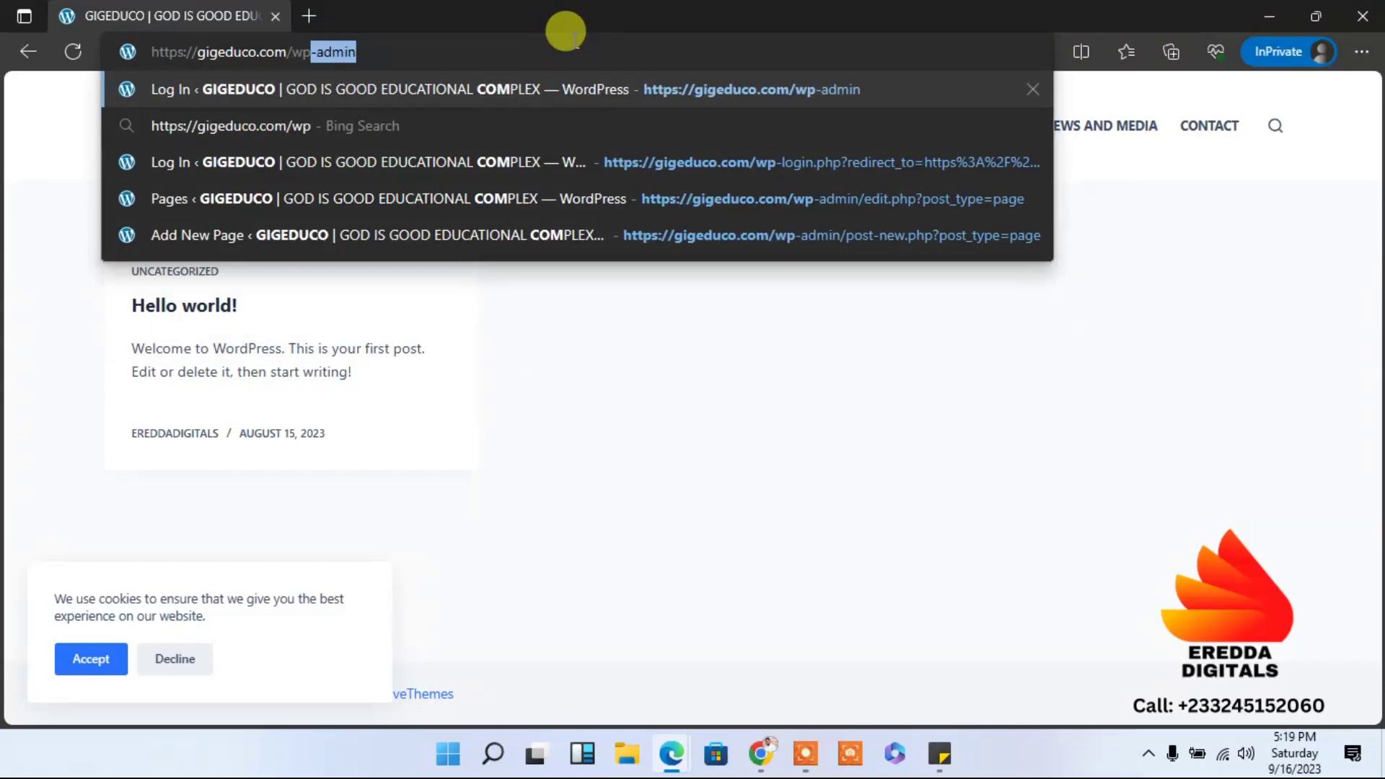
{"action": "key", "text": "End"}
{"action": "key", "text": "Return"}
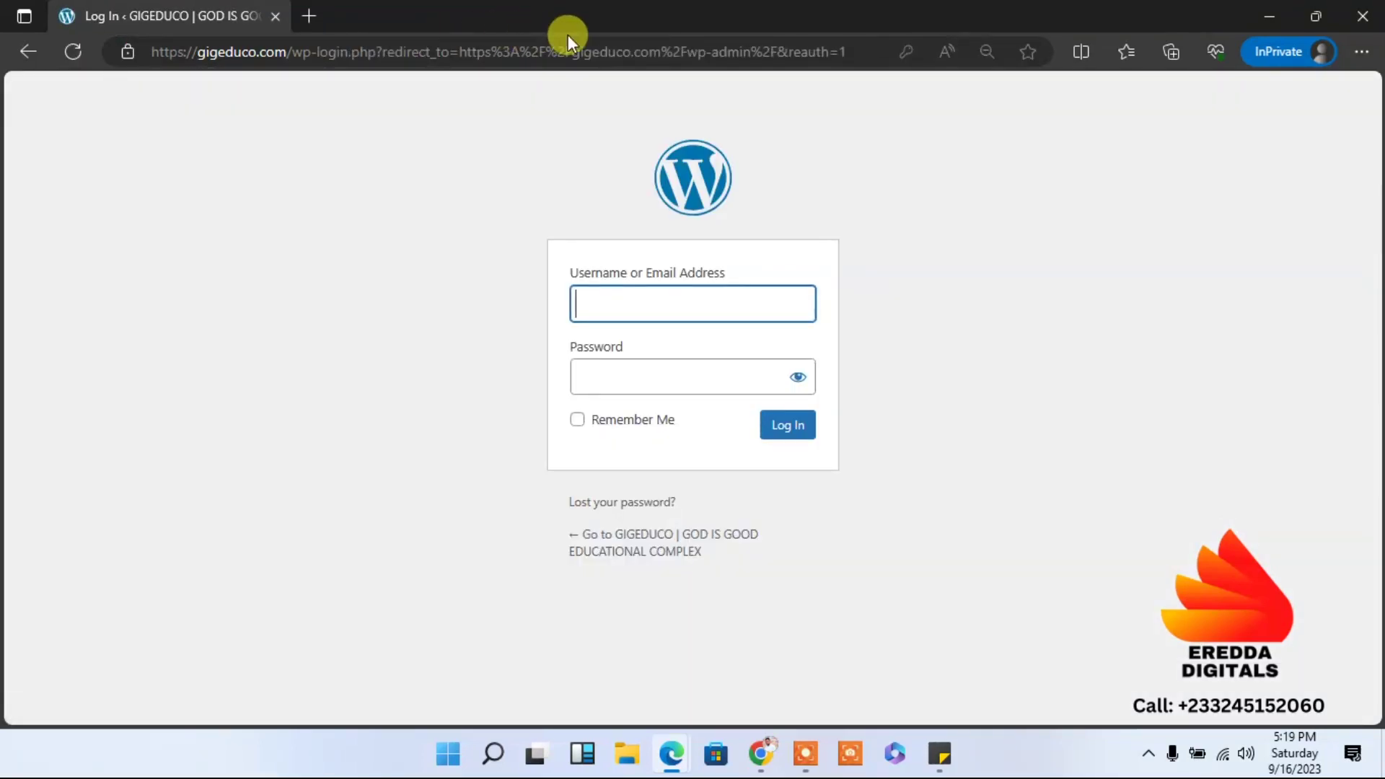
{"action": "left_click", "coordinate": [510, 47]}
{"action": "right_click", "coordinate": [510, 46]}
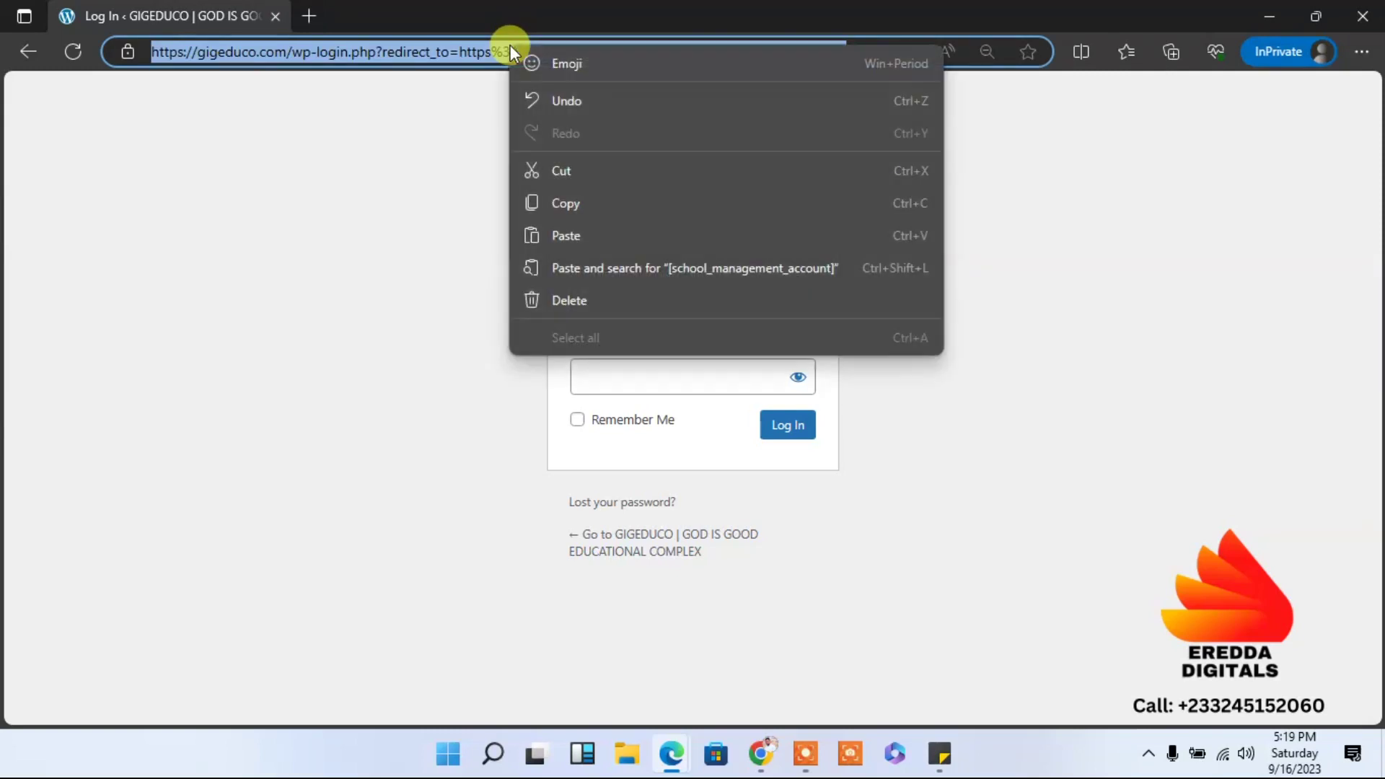
{"action": "left_click", "coordinate": [554, 193]}
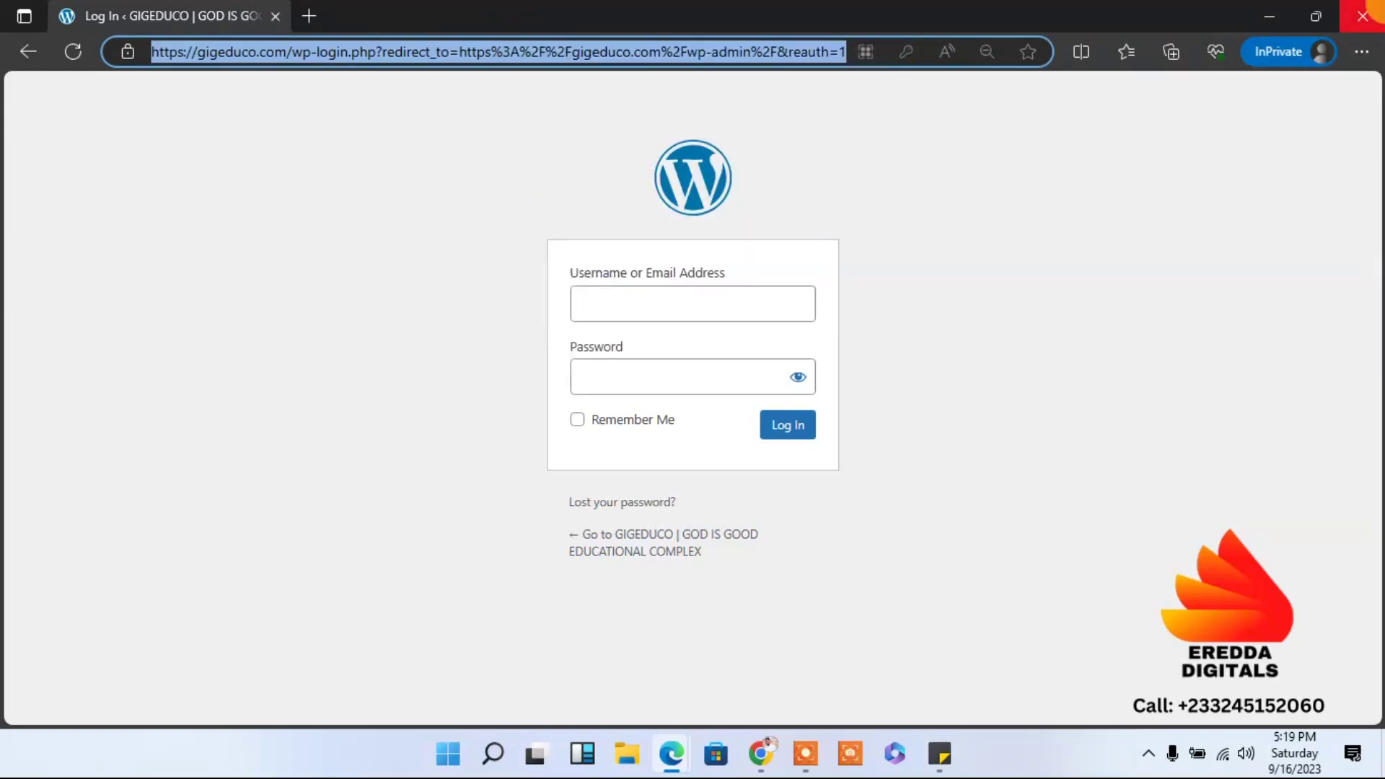
{"action": "left_click", "coordinate": [1368, 10]}
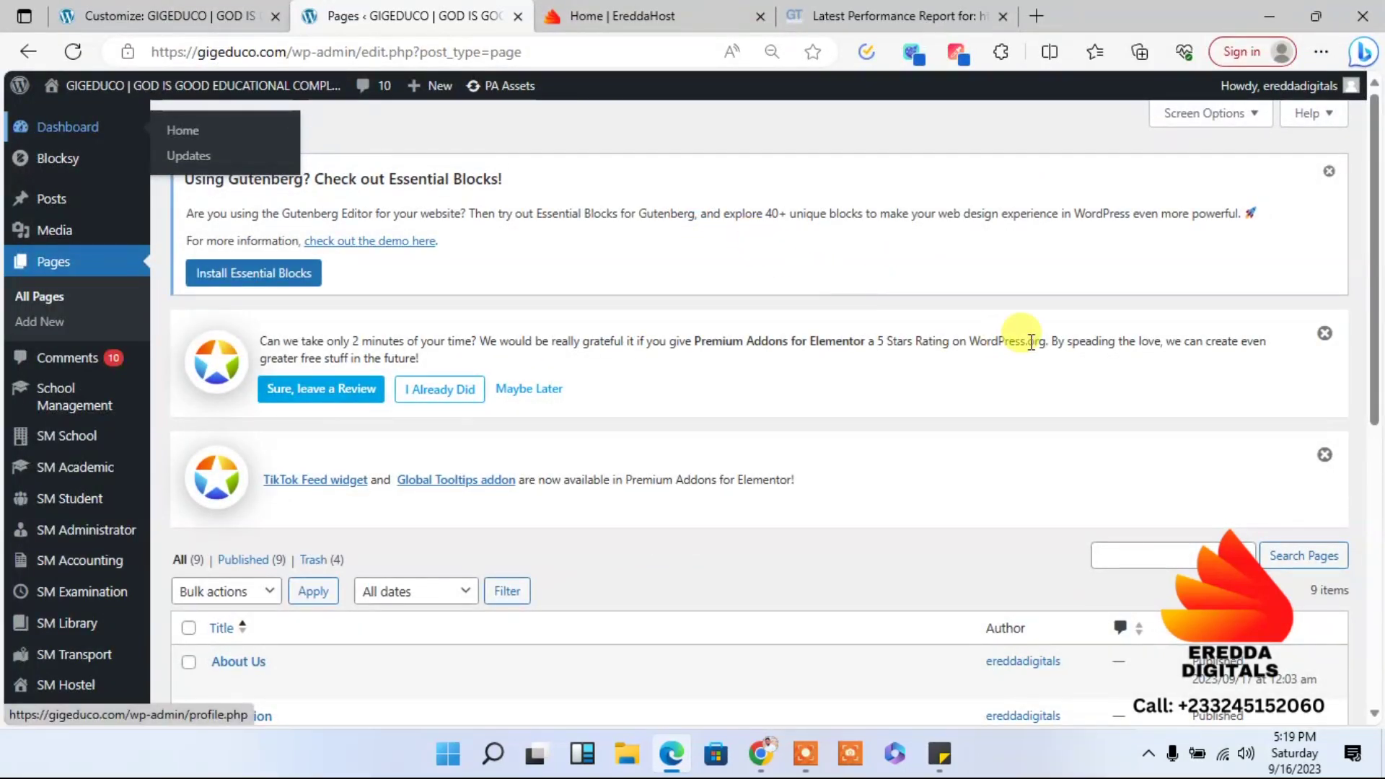
- Link the "Teacher Login" text in the Customizer's HTML element to the copied WordPress login address
{"action": "left_click", "coordinate": [217, 18]}
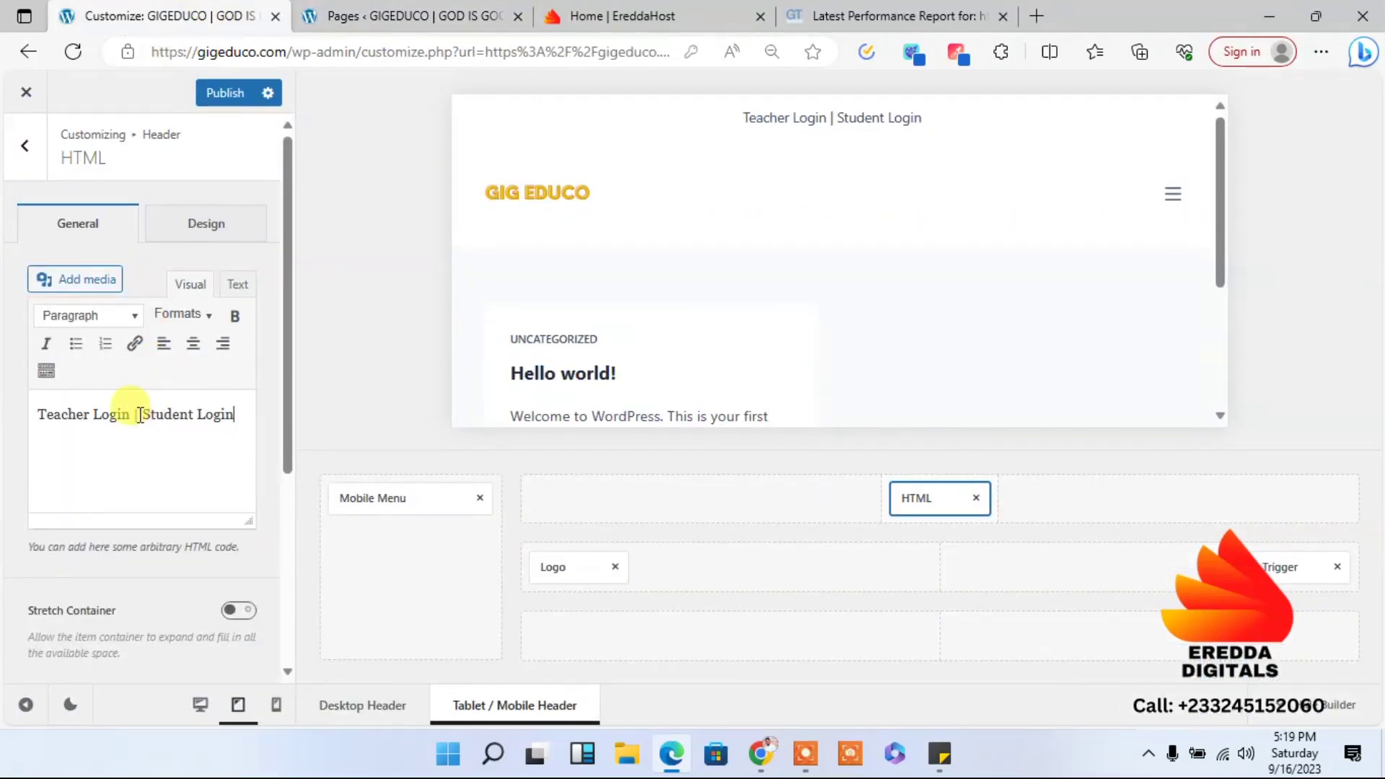
{"action": "left_click_drag", "start_coordinate": [130, 415], "coordinate": [61, 409]}
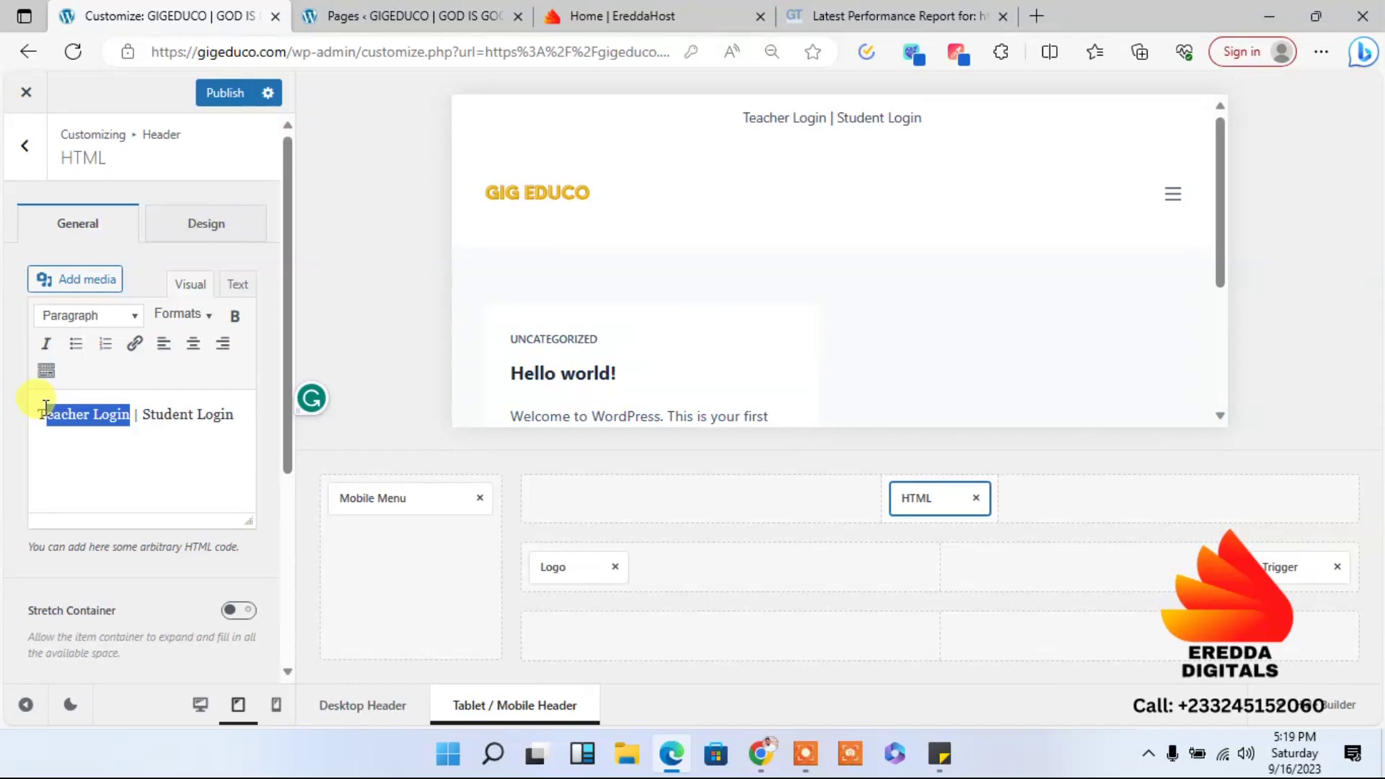
{"action": "left_click", "coordinate": [135, 344]}
{"action": "key", "text": "ctrl+v"}
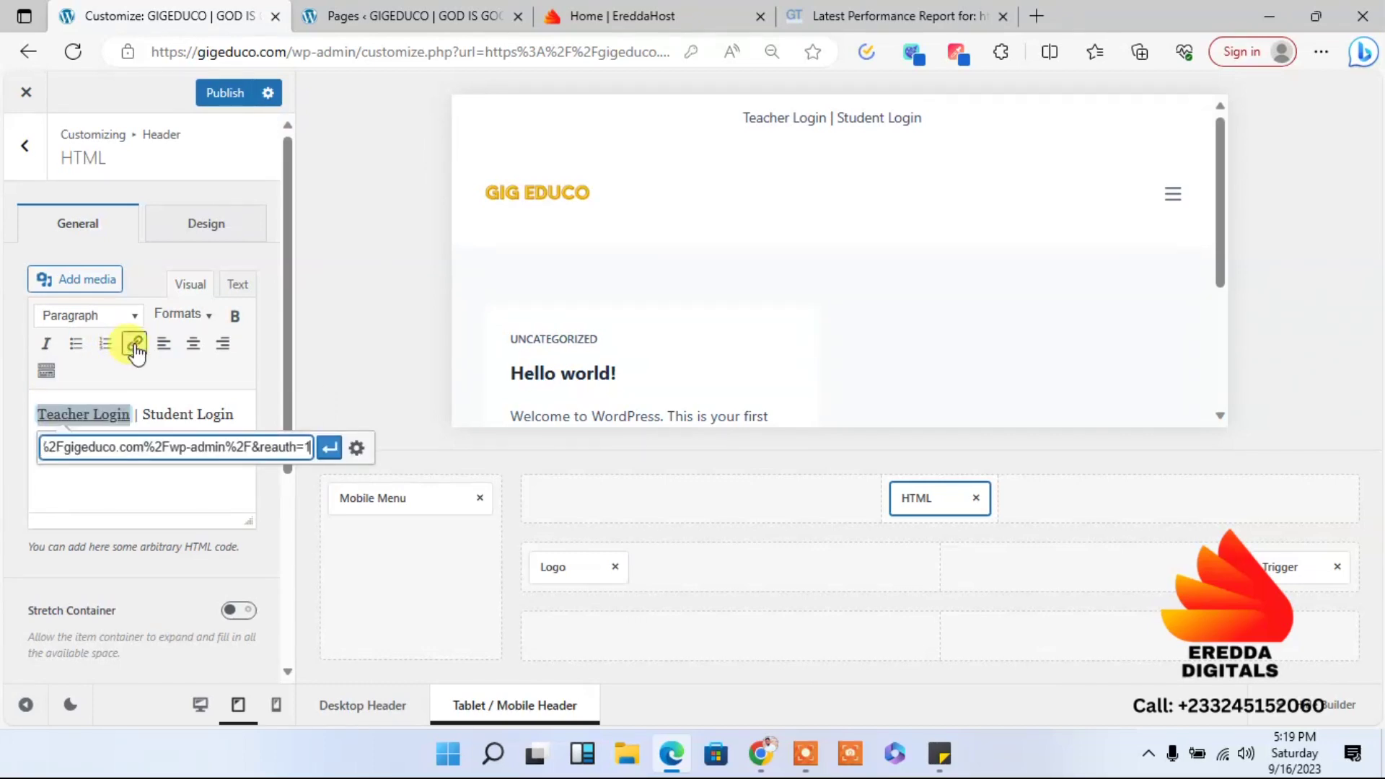
{"action": "left_click", "coordinate": [331, 451]}
{"action": "left_click", "coordinate": [192, 501]}
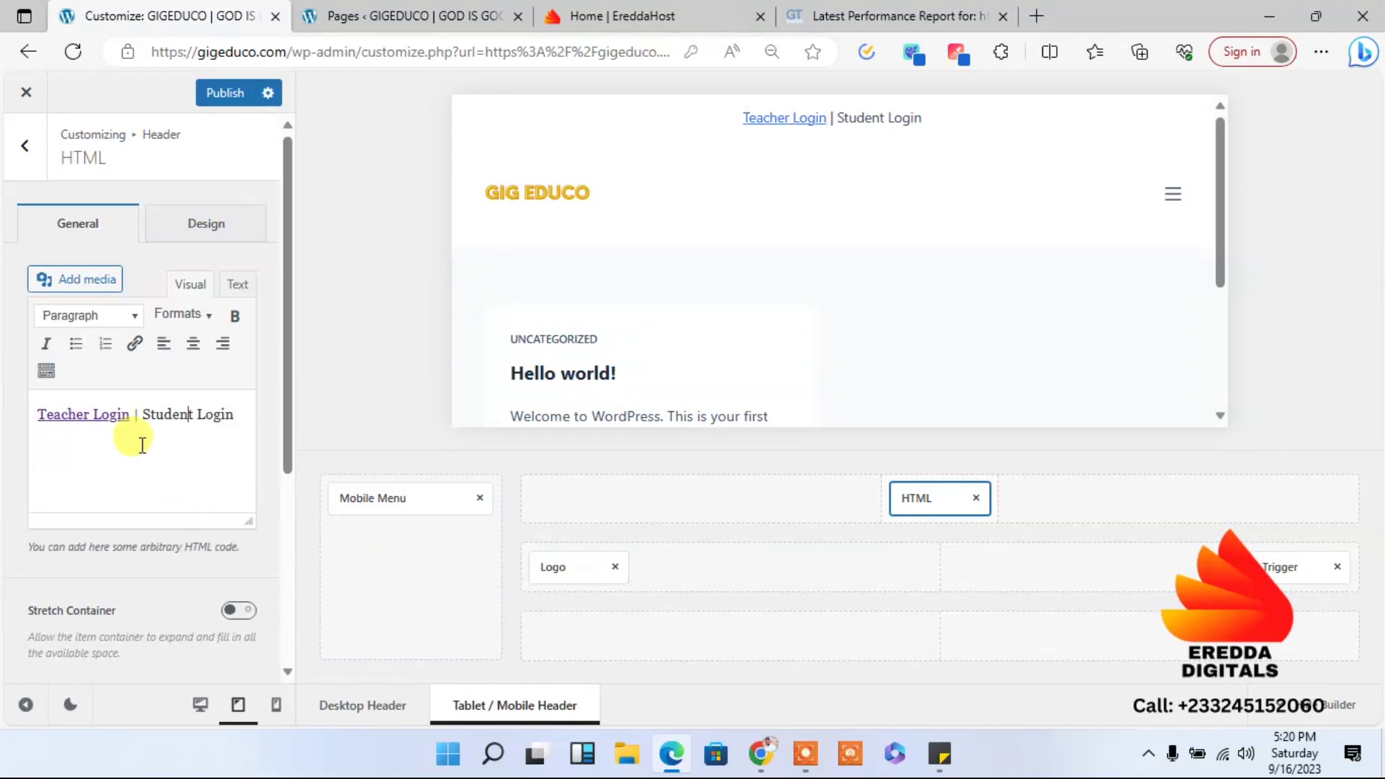
- Find the Student Login page in the Pages list and copy its view link
{"action": "left_click", "coordinate": [461, 8]}
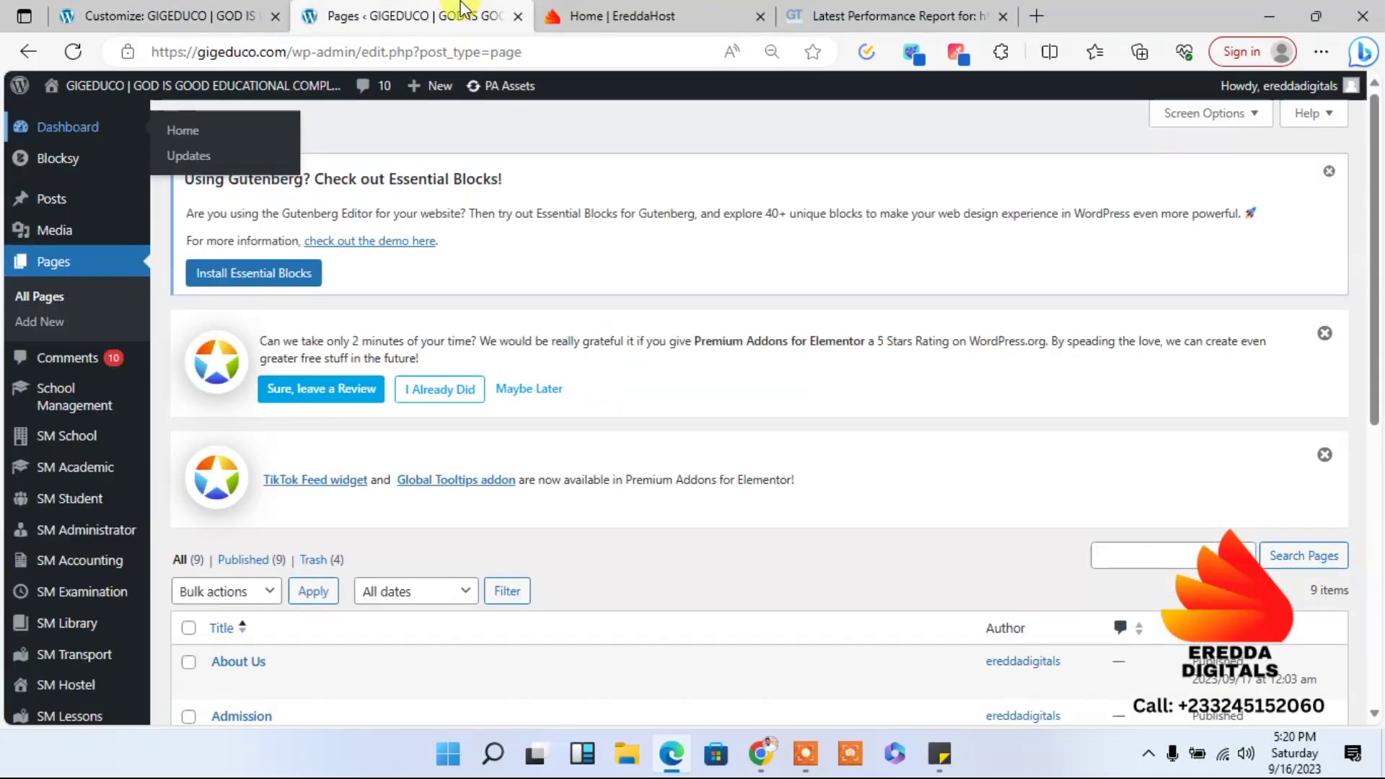
{"action": "left_click_drag", "start_coordinate": [1380, 303], "coordinate": [1362, 459]}
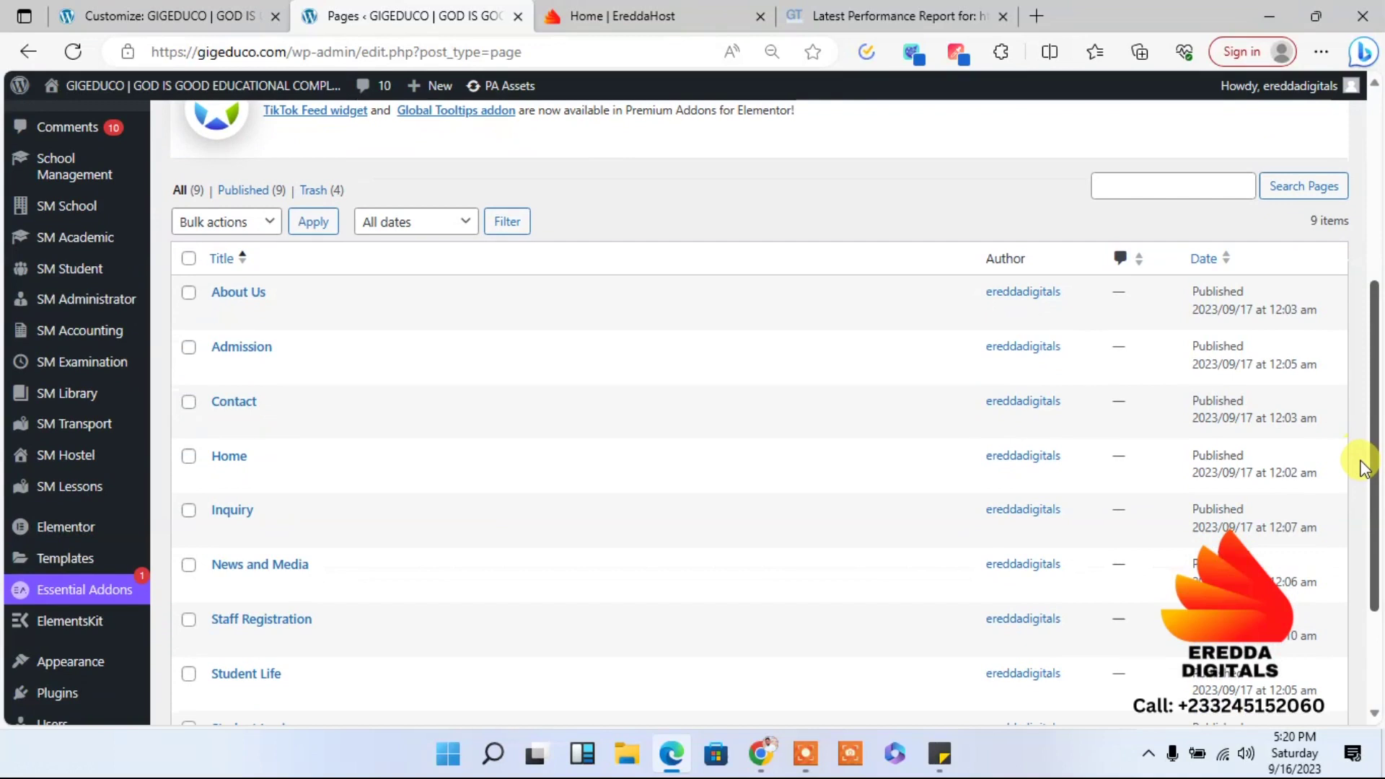
{"action": "mouse_move", "coordinate": [295, 312]}
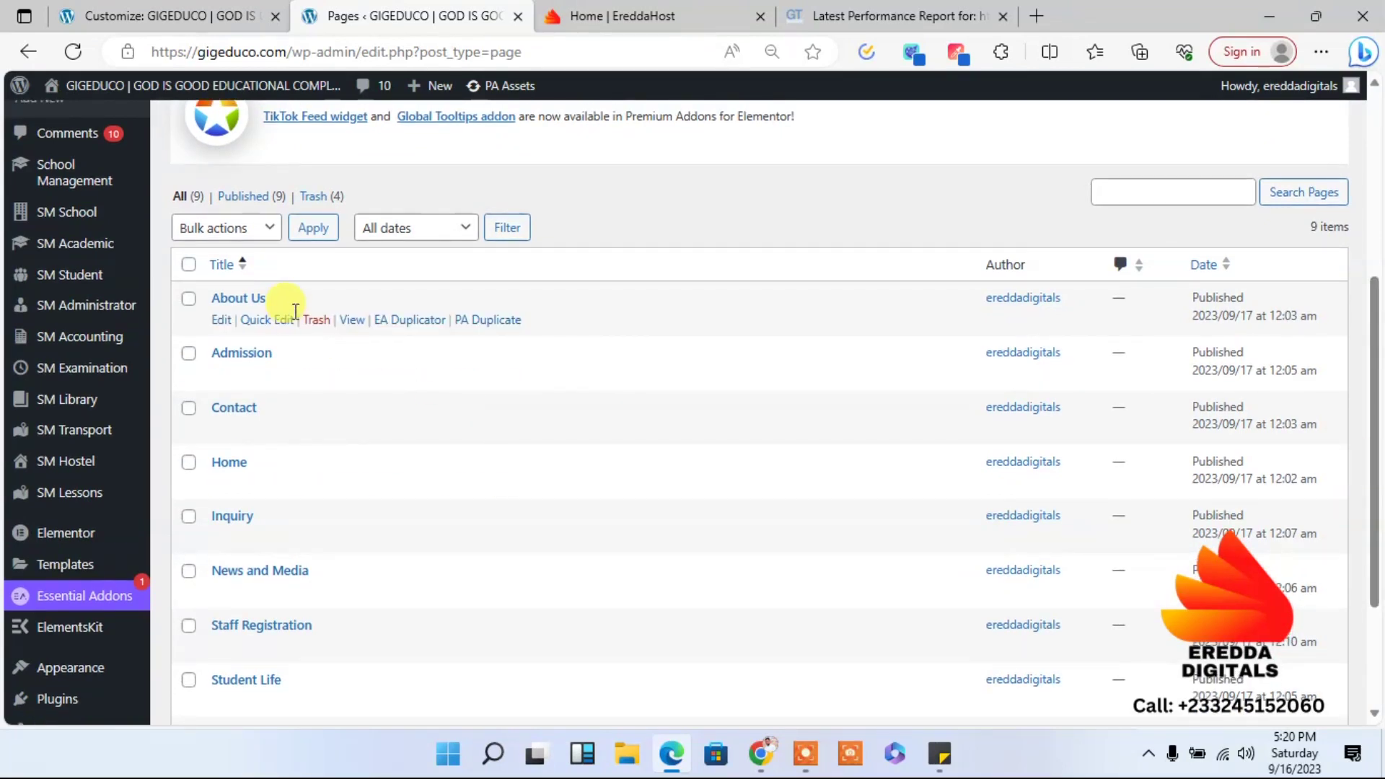
{"action": "left_click", "coordinate": [378, 237]}
{"action": "left_click", "coordinate": [388, 236]}
{"action": "left_click", "coordinate": [259, 231]}
{"action": "left_click", "coordinate": [257, 235]}
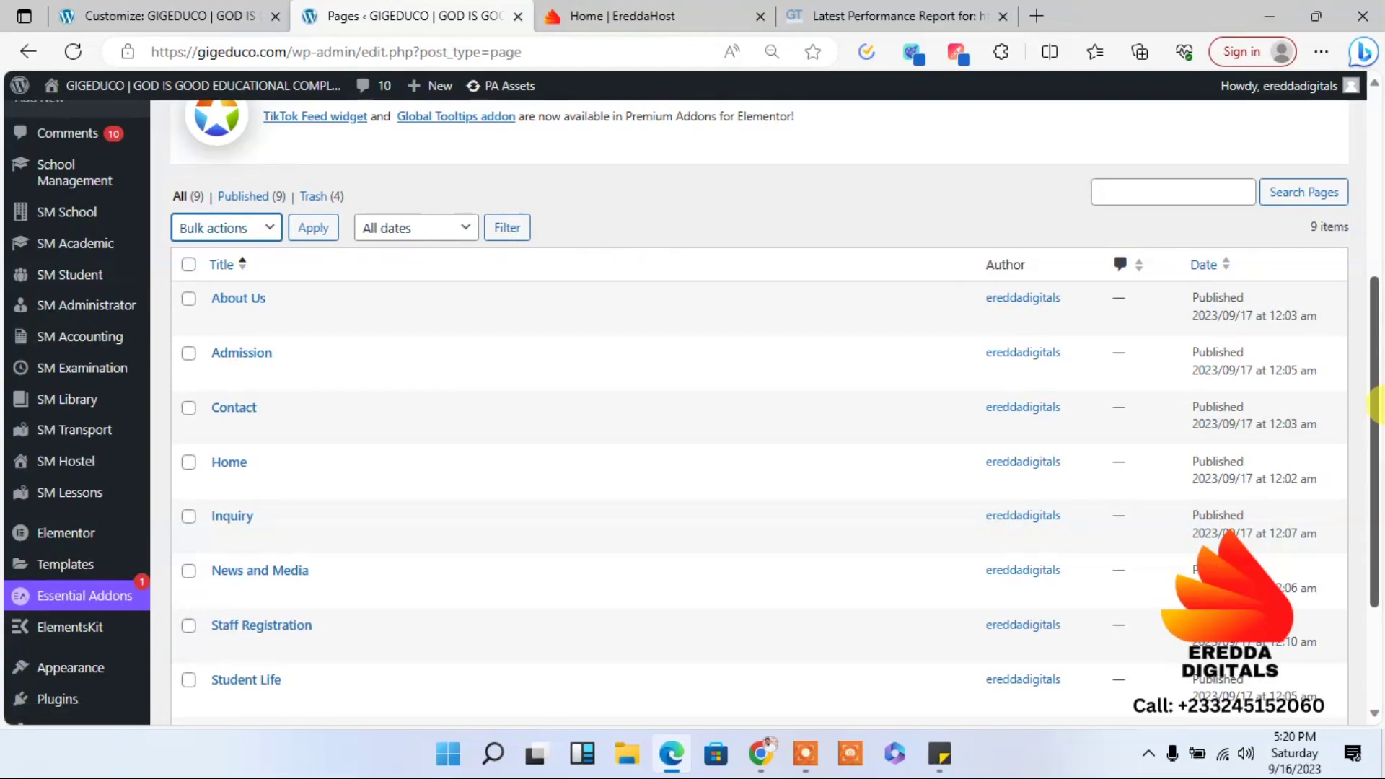
{"action": "left_click_drag", "start_coordinate": [1376, 407], "coordinate": [1376, 489]}
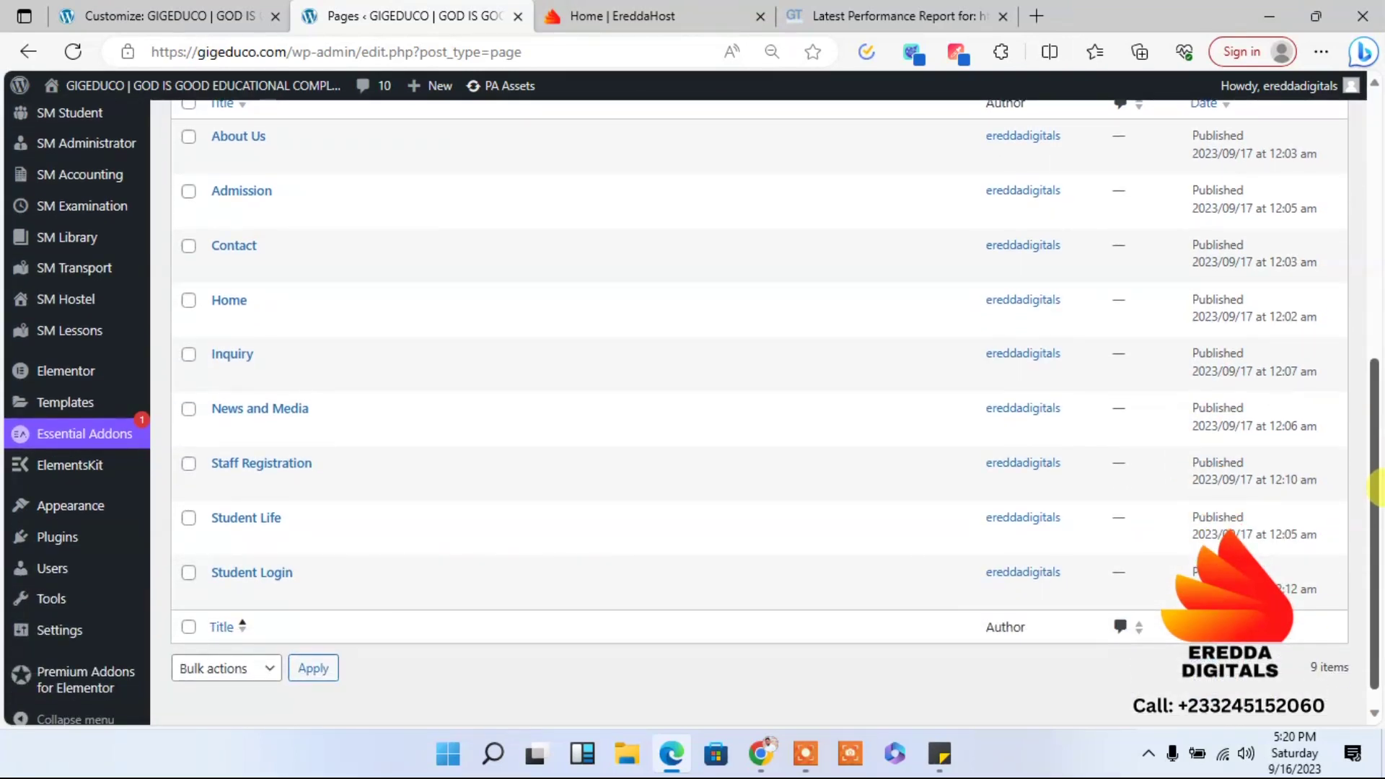
{"action": "mouse_move", "coordinate": [322, 585]}
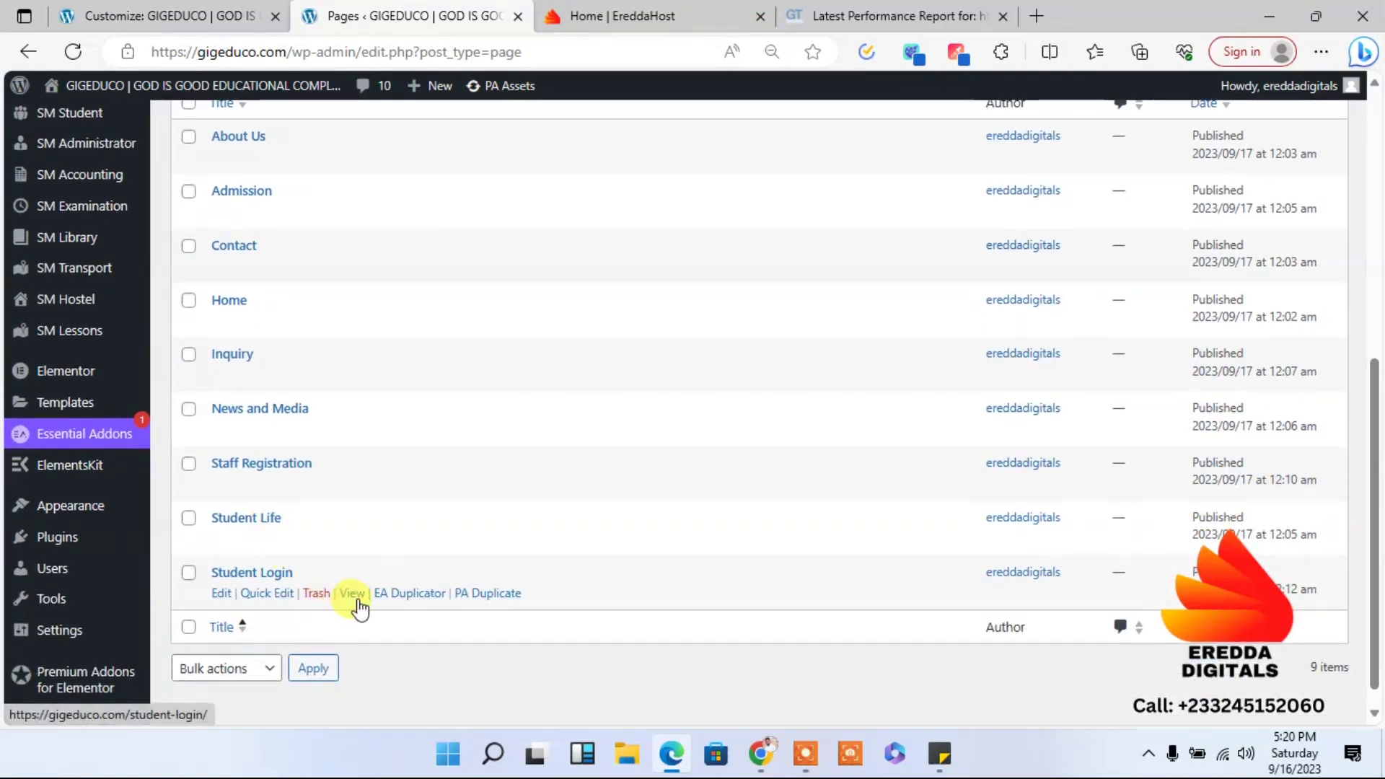
{"action": "right_click", "coordinate": [359, 606]}
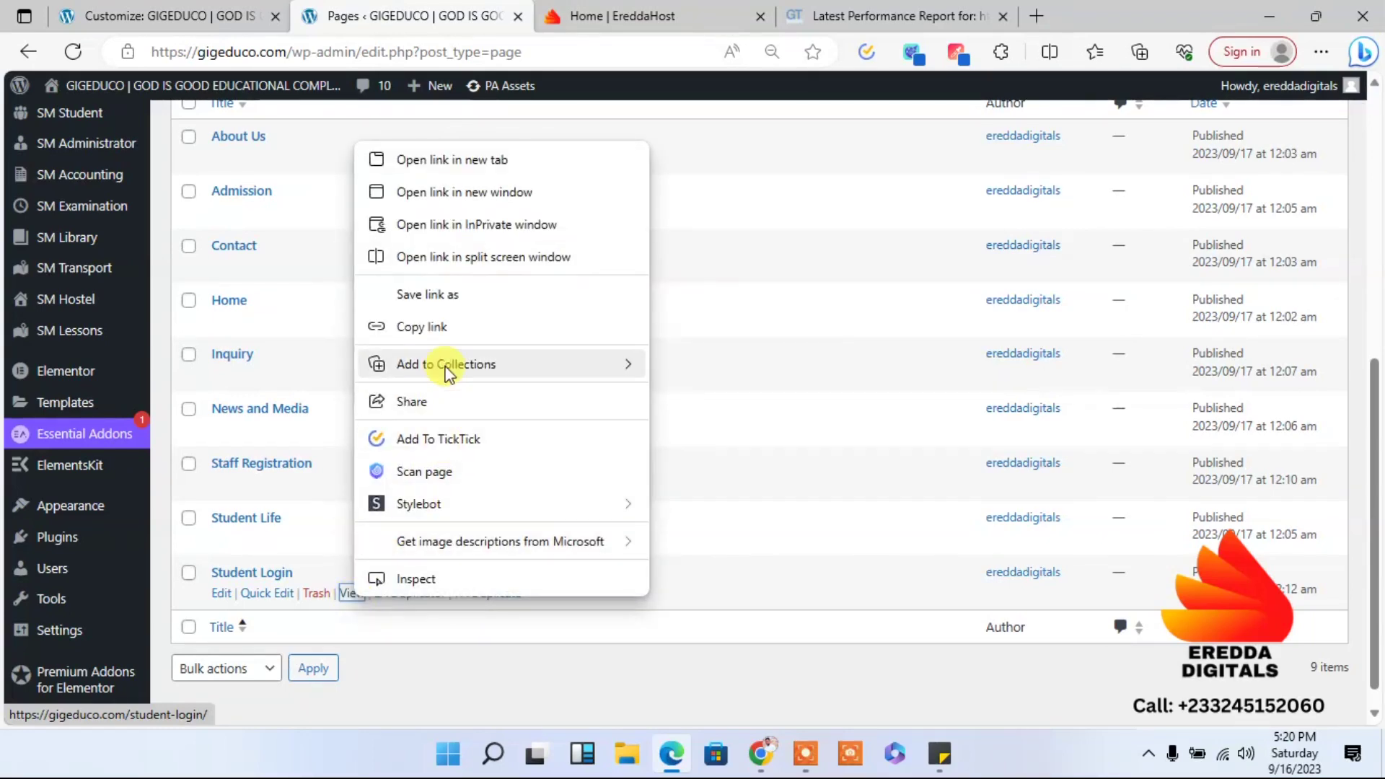
{"action": "left_click", "coordinate": [422, 327]}
- Return to the Customizer and make the "Student Login" text in the HTML element bold
{"action": "left_click", "coordinate": [101, 14]}
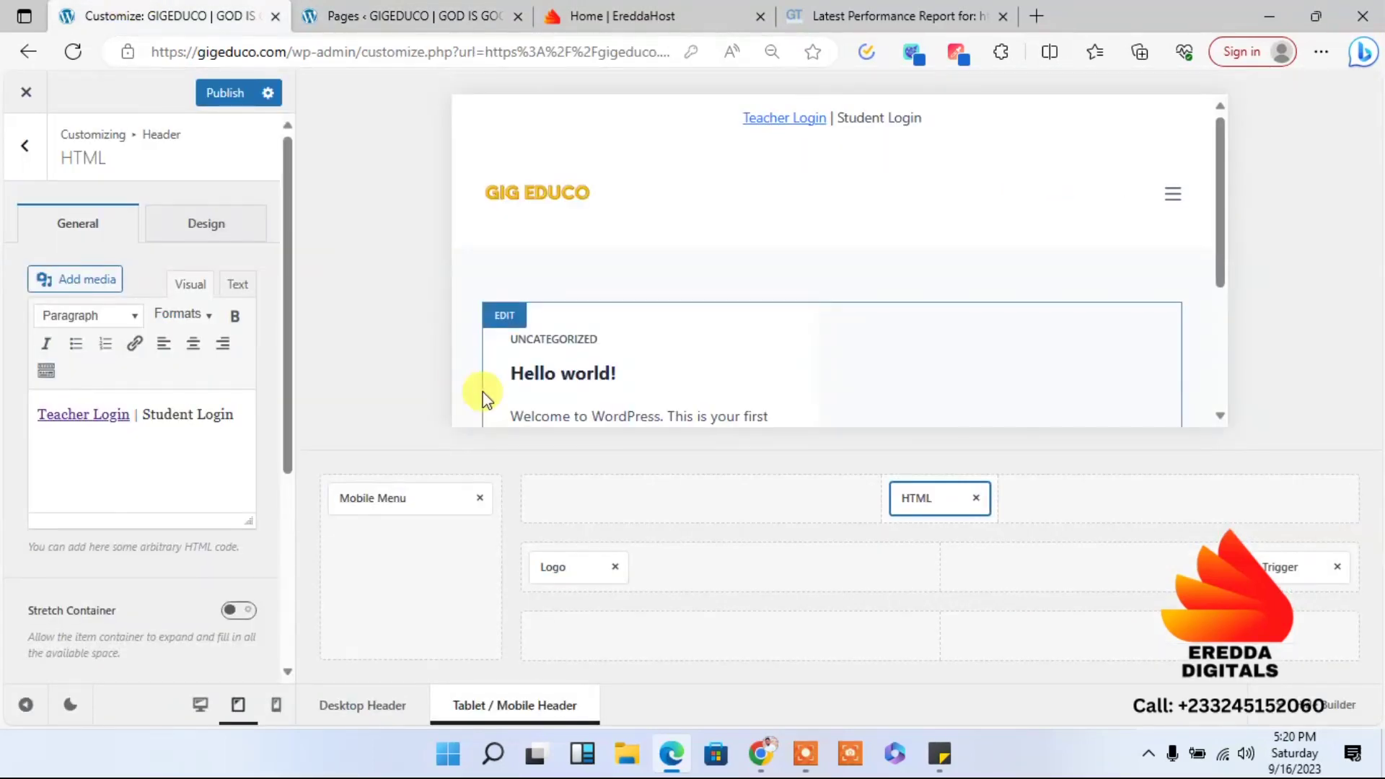
{"action": "left_click_drag", "start_coordinate": [234, 414], "coordinate": [142, 414]}
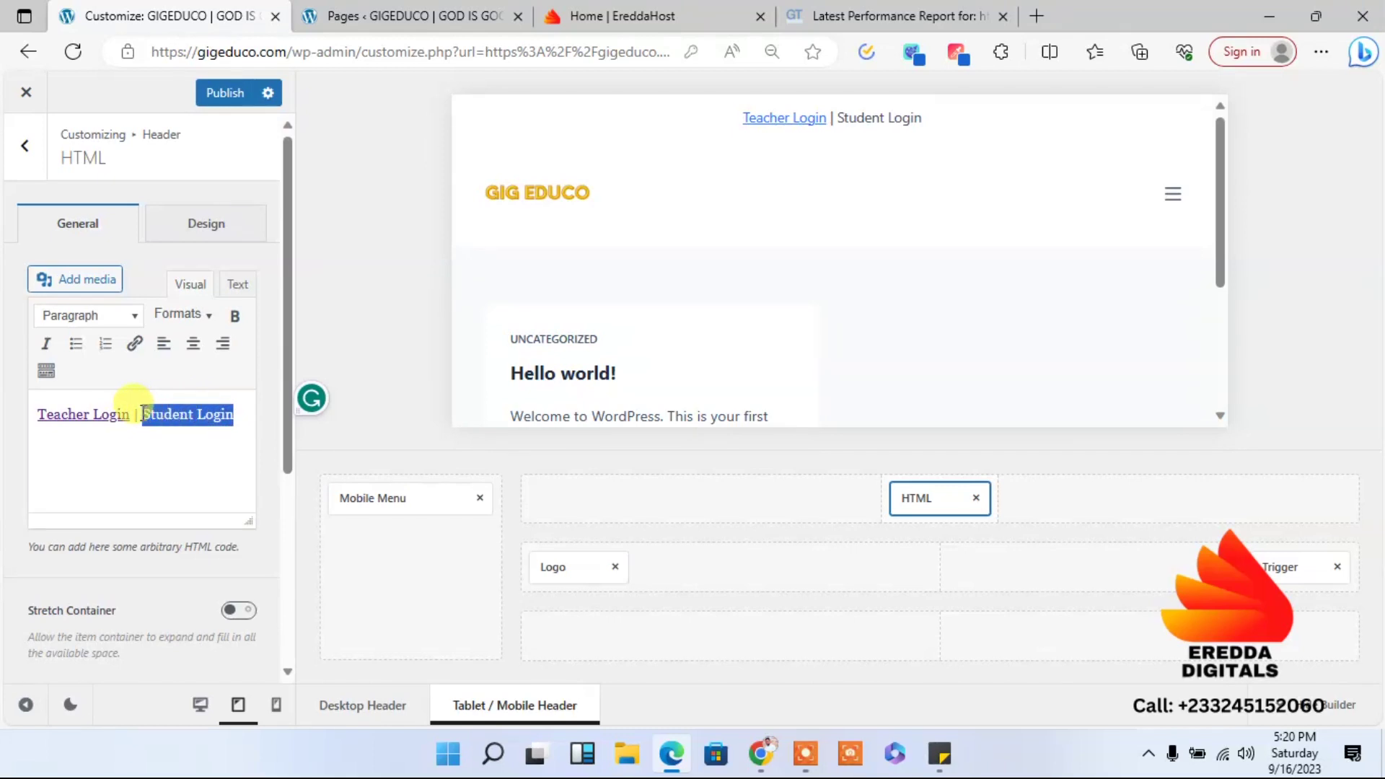
{"action": "left_click", "coordinate": [237, 326]}
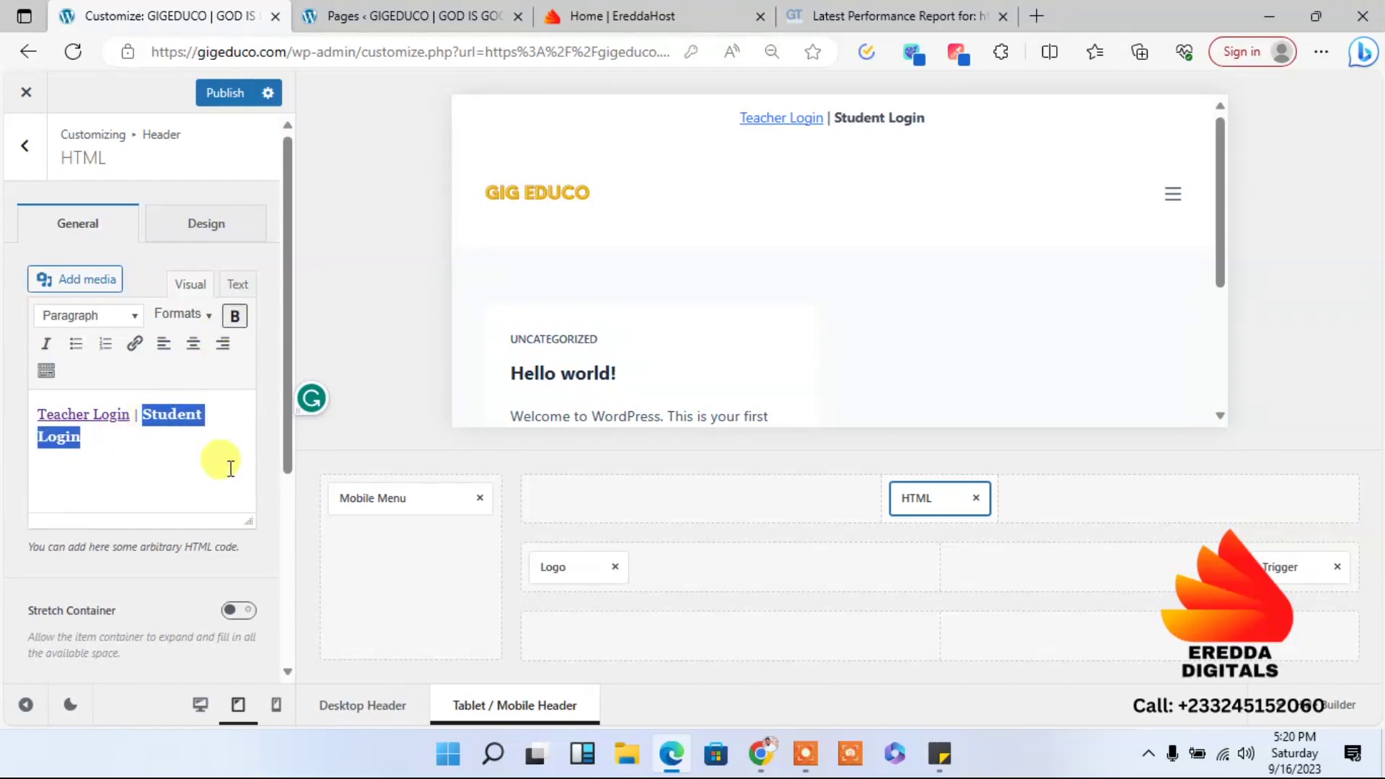
- Link the "Student Login" text without bold formatting to gigeduco.com/student-login and publish the header changes
{"action": "left_click", "coordinate": [234, 317]}
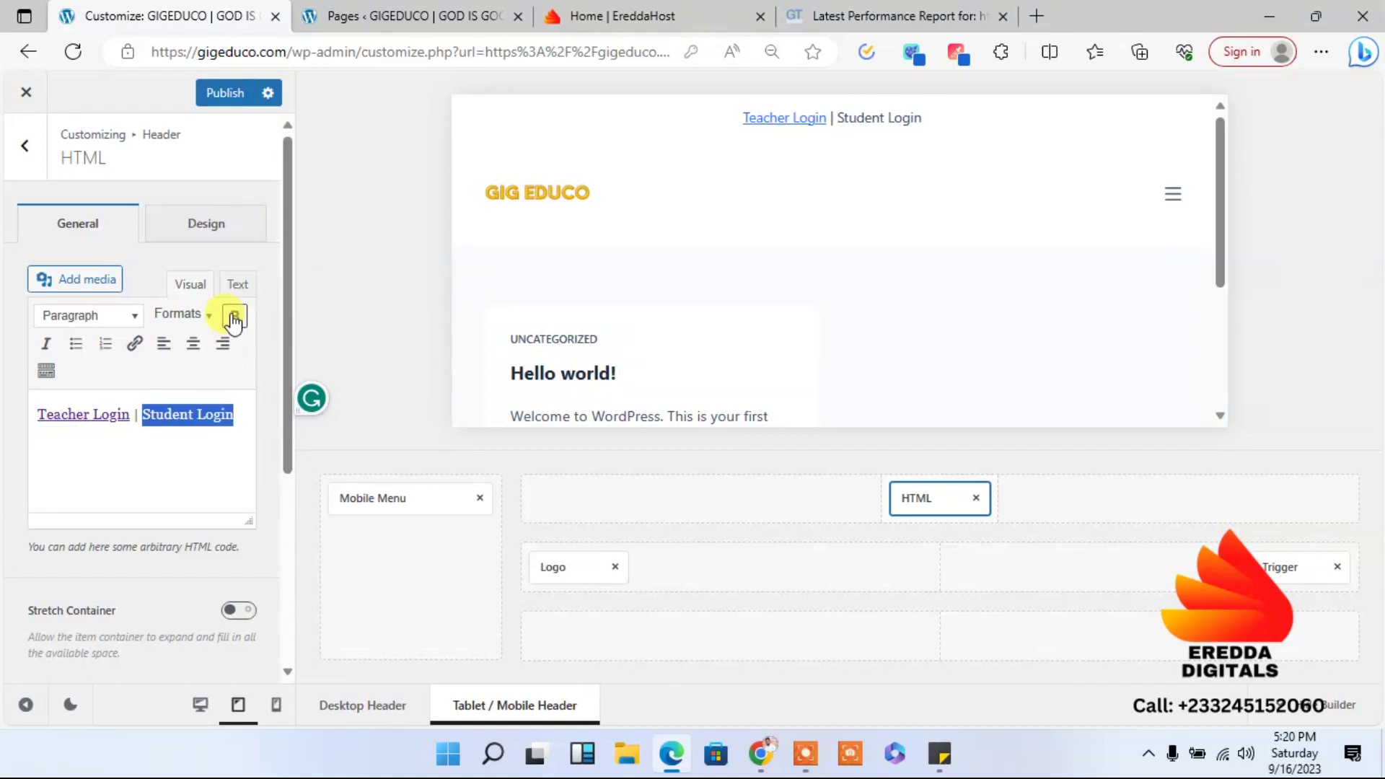
{"action": "left_click", "coordinate": [133, 344]}
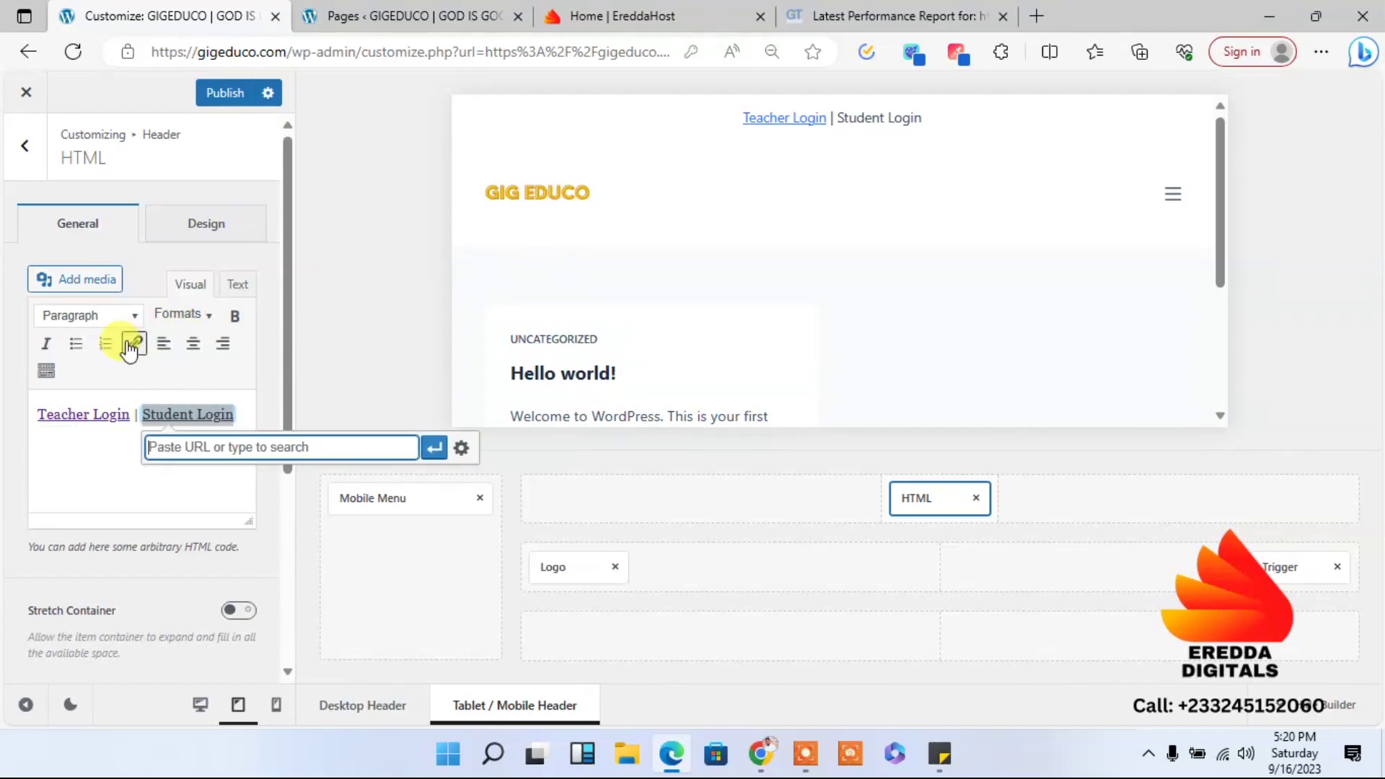
{"action": "left_click", "coordinate": [435, 450]}
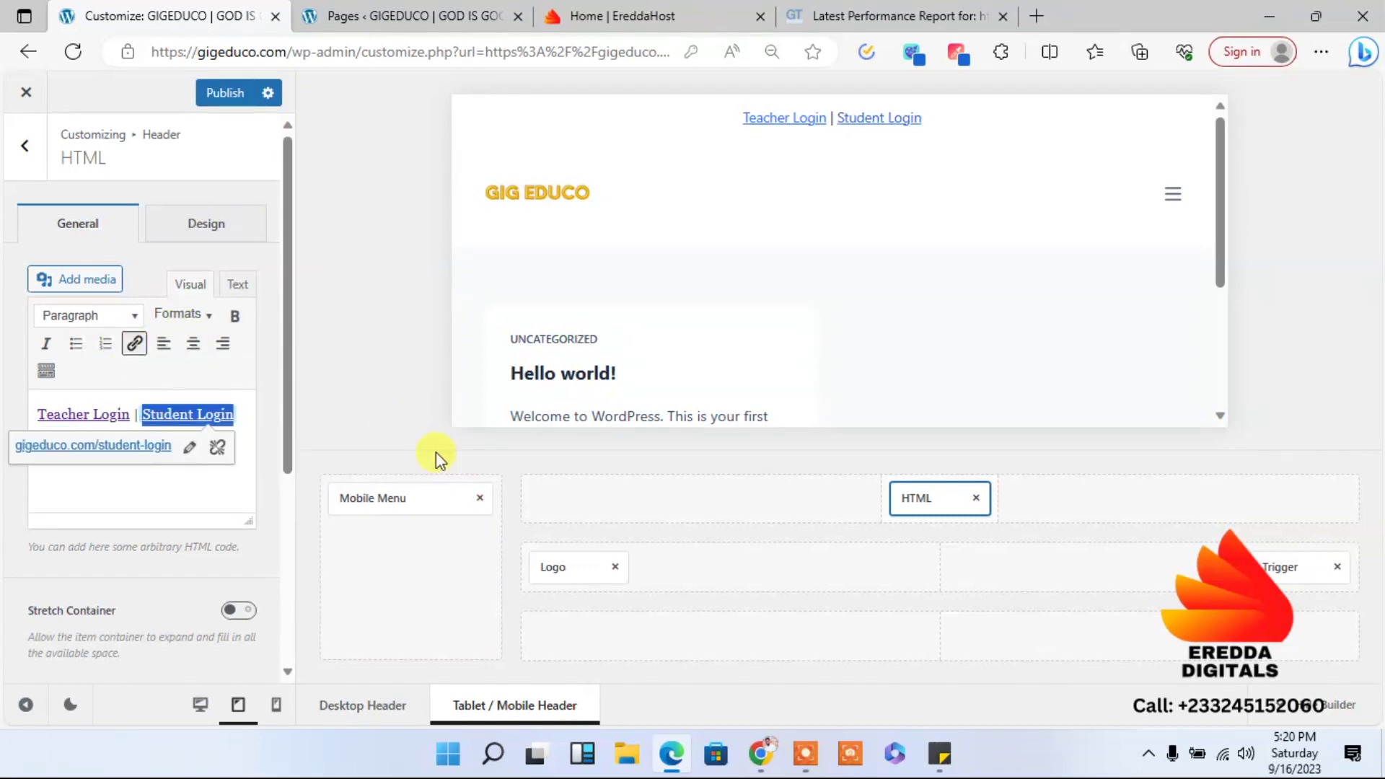
{"action": "left_click", "coordinate": [238, 94]}
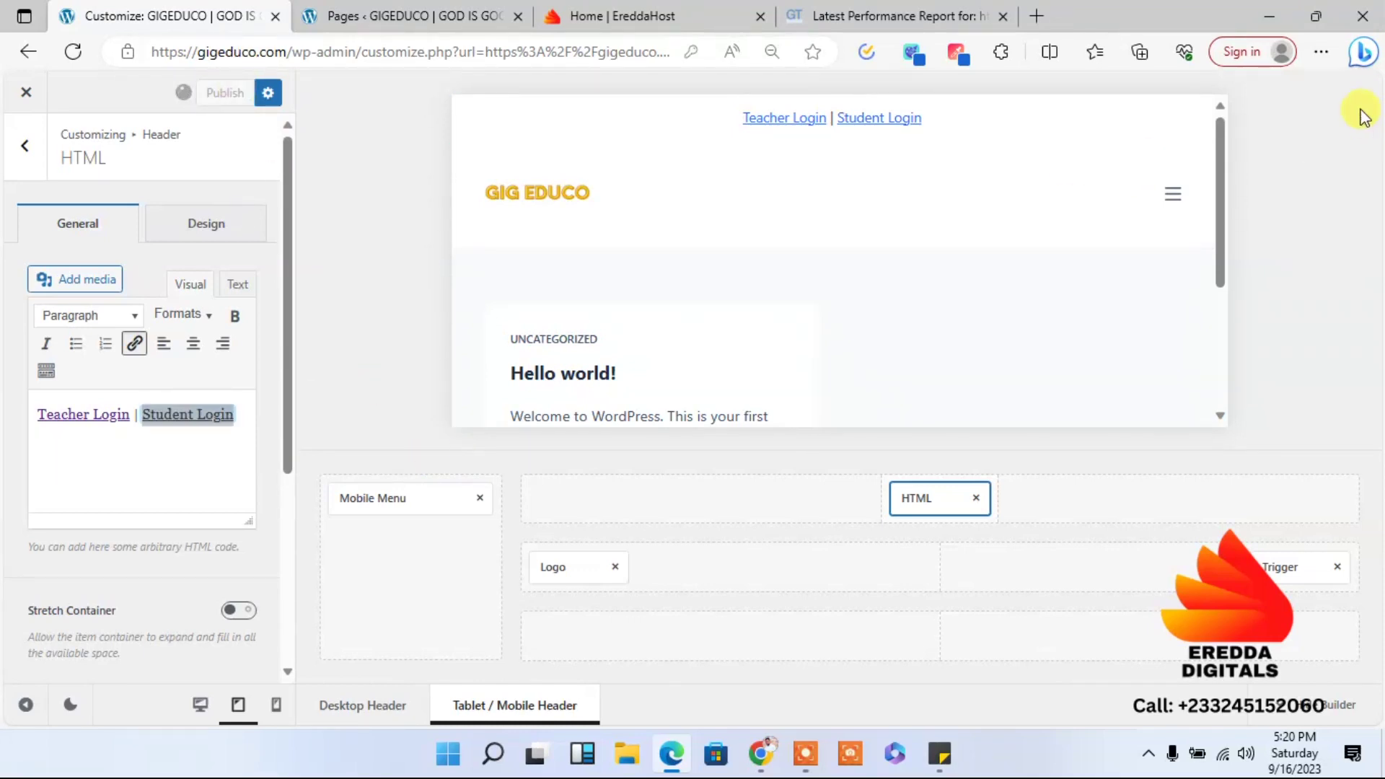
- Copy the site's base address from the Pages tab, view the live homepage in a new InPrivate window and close that window
{"action": "left_click", "coordinate": [411, 16]}
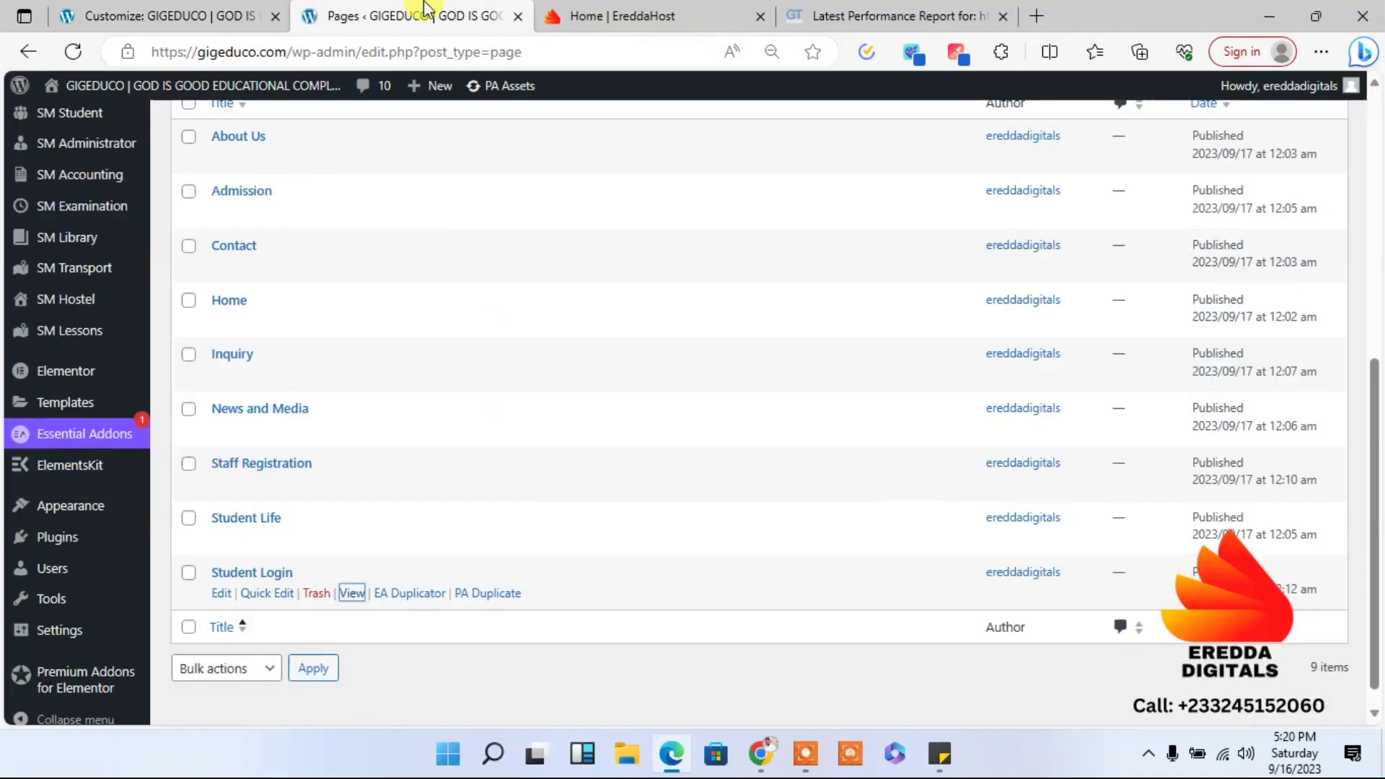
{"action": "left_click_drag", "start_coordinate": [281, 54], "coordinate": [31, 58]}
{"action": "key", "text": "ctrl+c"}
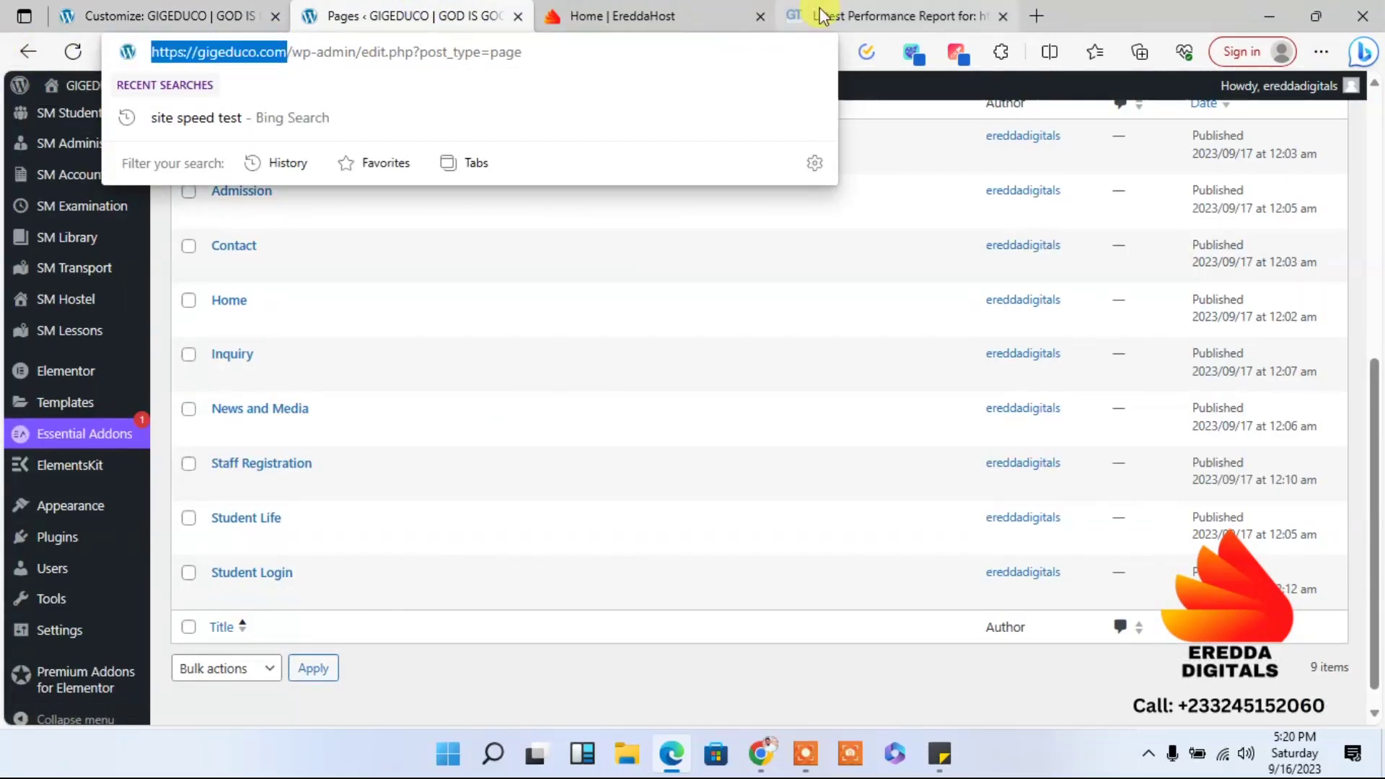
{"action": "left_click", "coordinate": [1321, 51]}
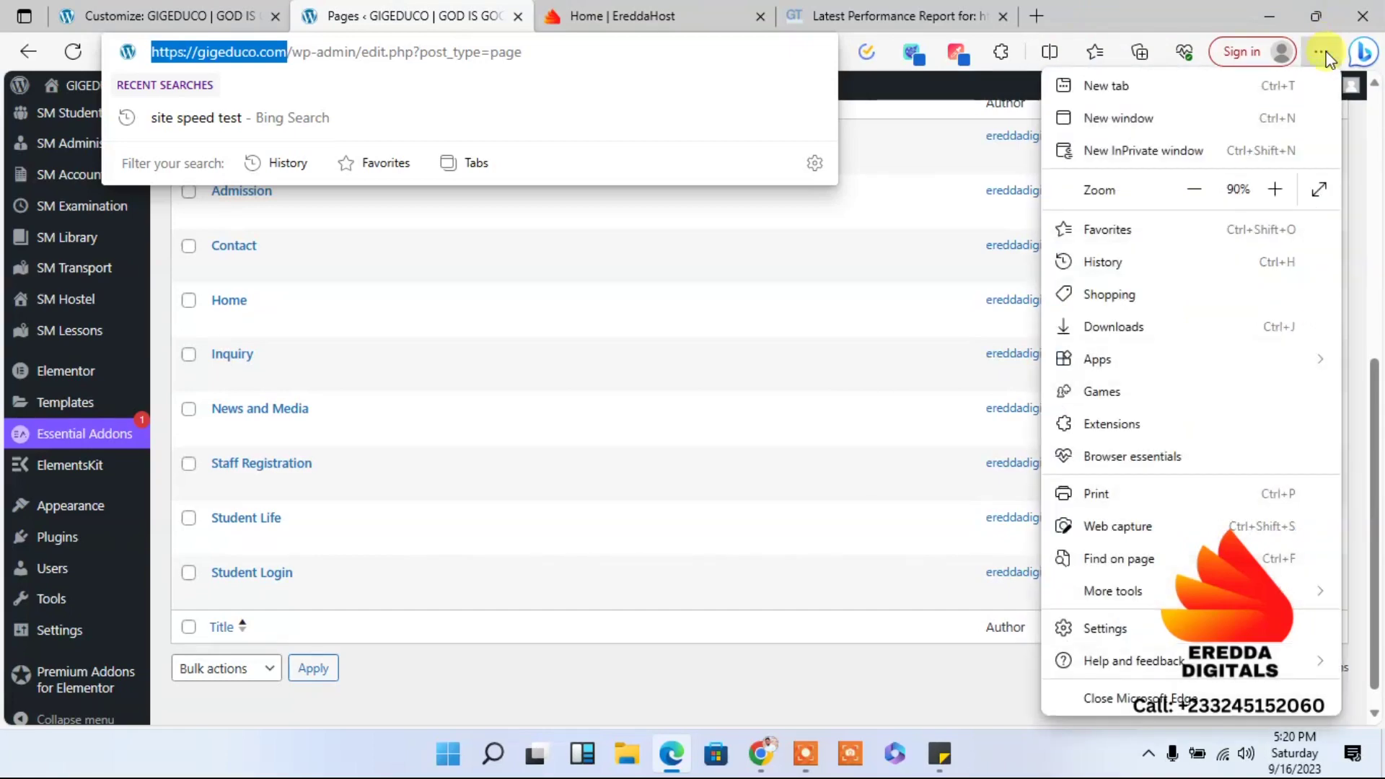
{"action": "left_click", "coordinate": [1101, 160]}
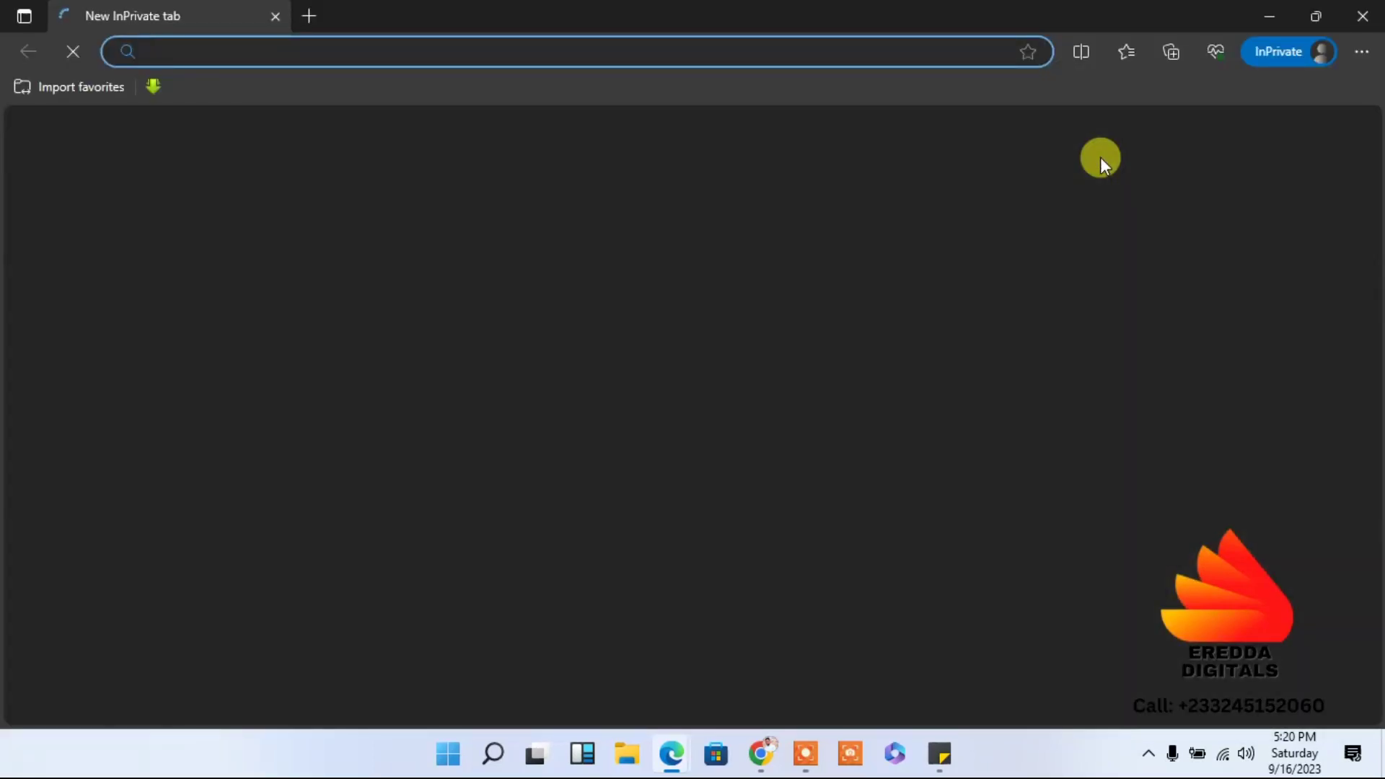
{"action": "key", "text": "ctrl+v"}
{"action": "key", "text": "Return"}
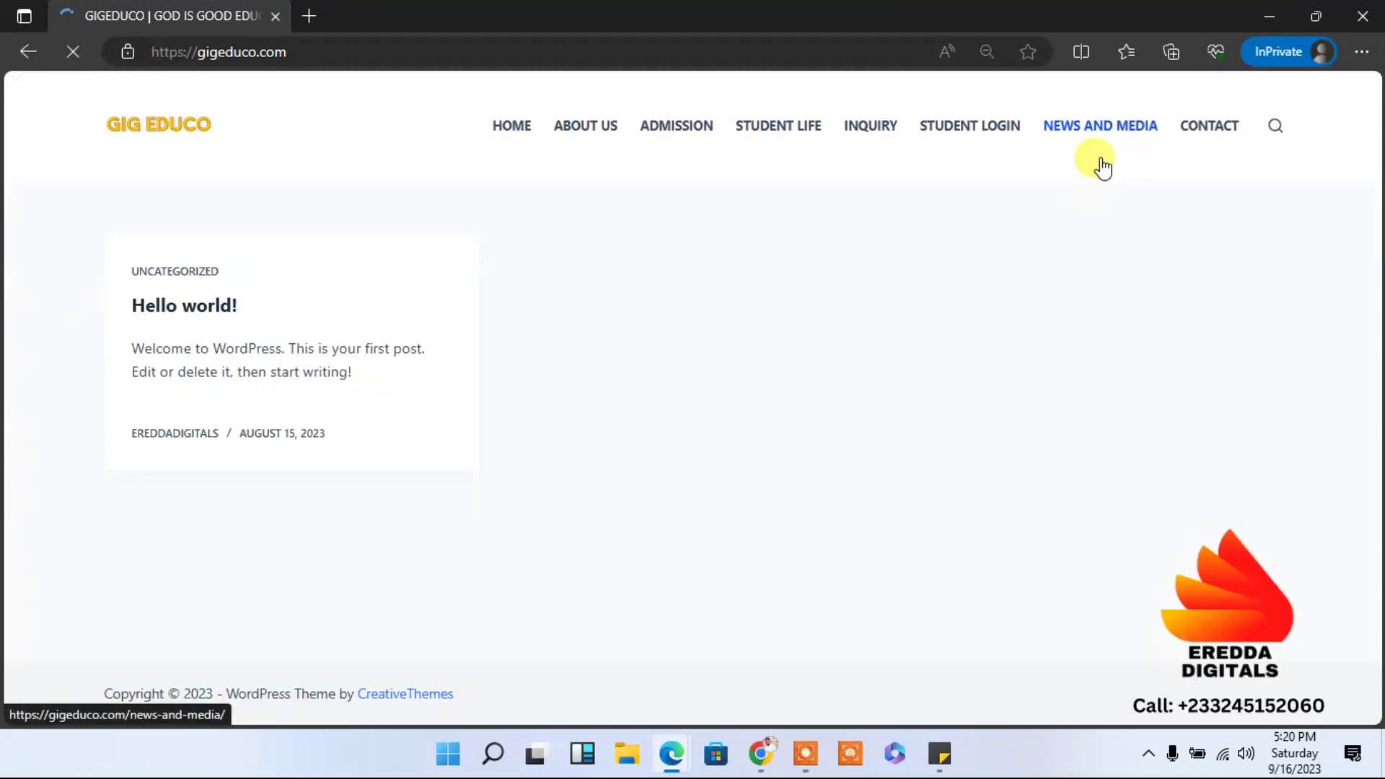
{"action": "left_click", "coordinate": [1362, 16]}
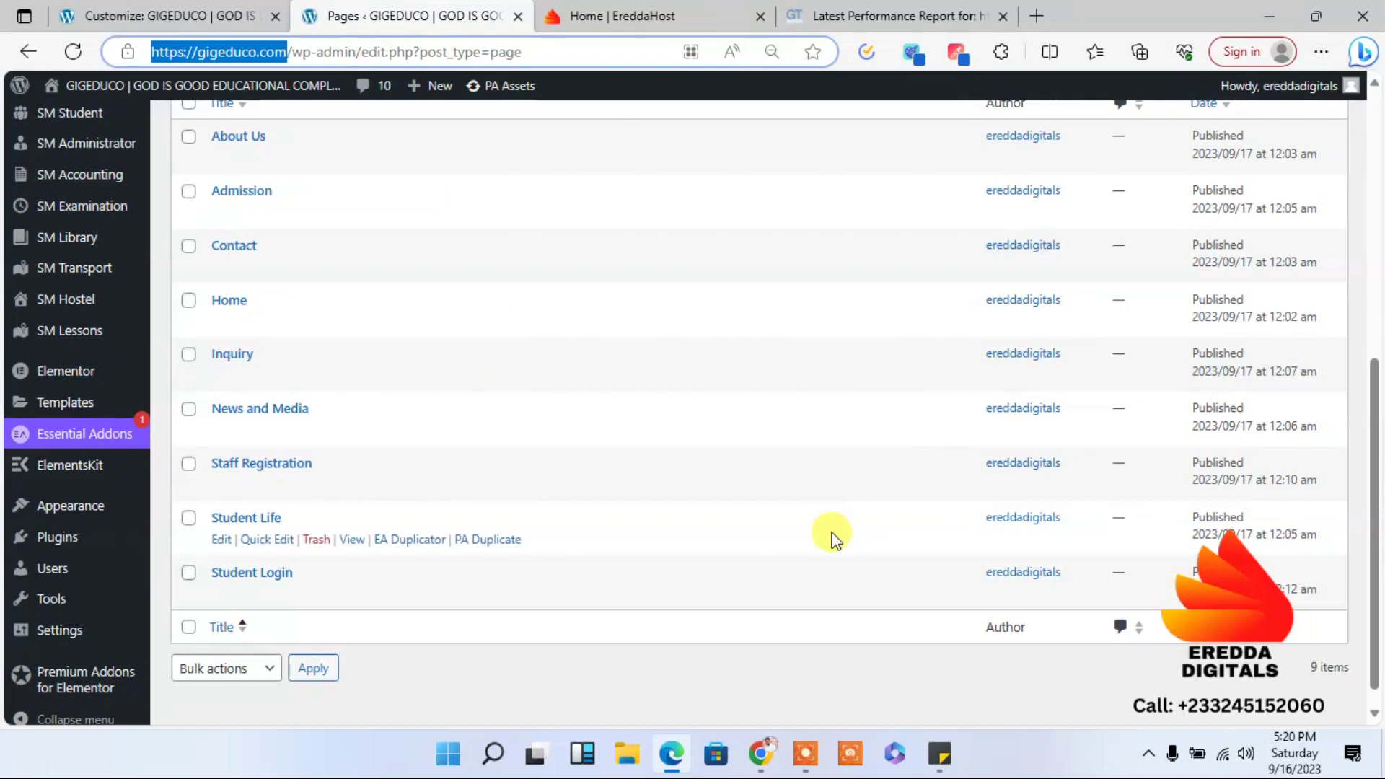
- Load the copied gigeduco.com address in another InPrivate window to recheck the live header, and leave that window
{"action": "left_click", "coordinate": [1321, 52]}
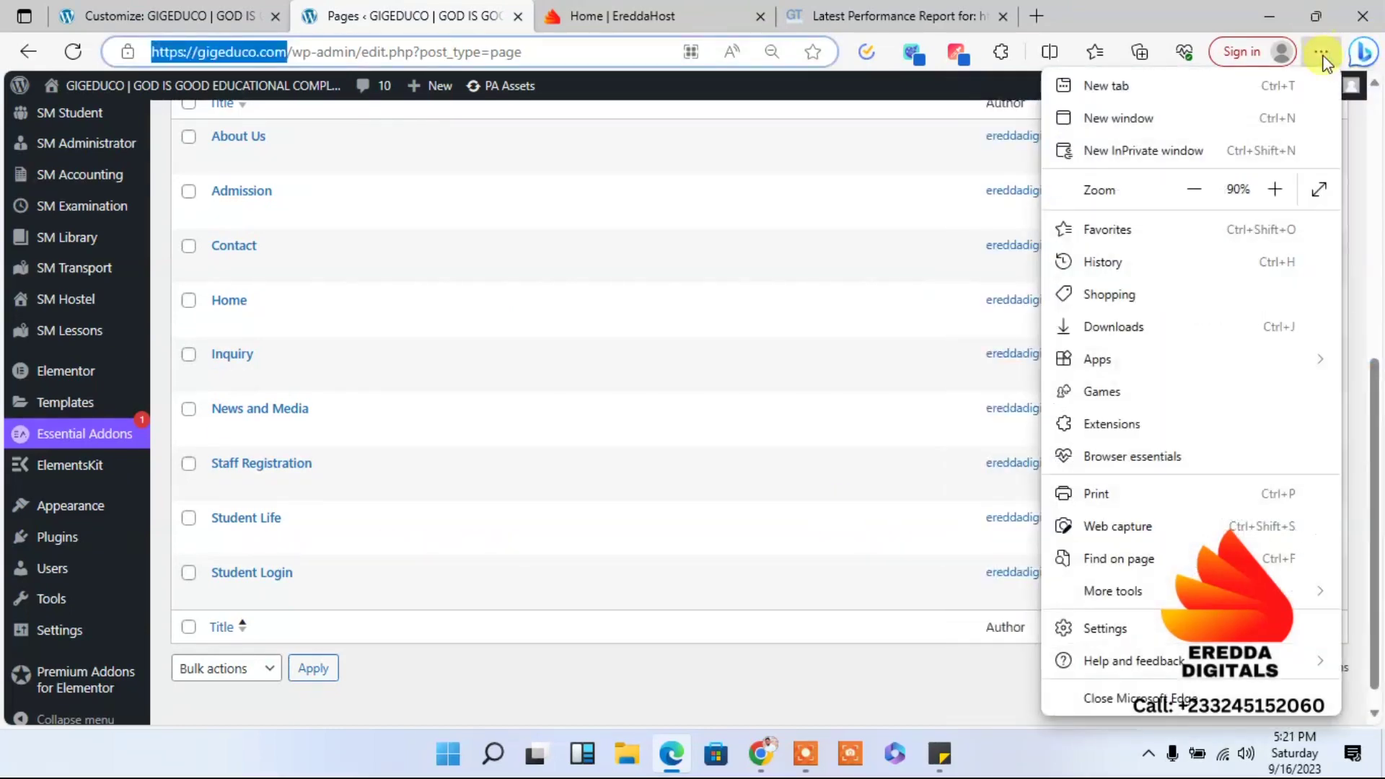
{"action": "left_click", "coordinate": [1178, 152]}
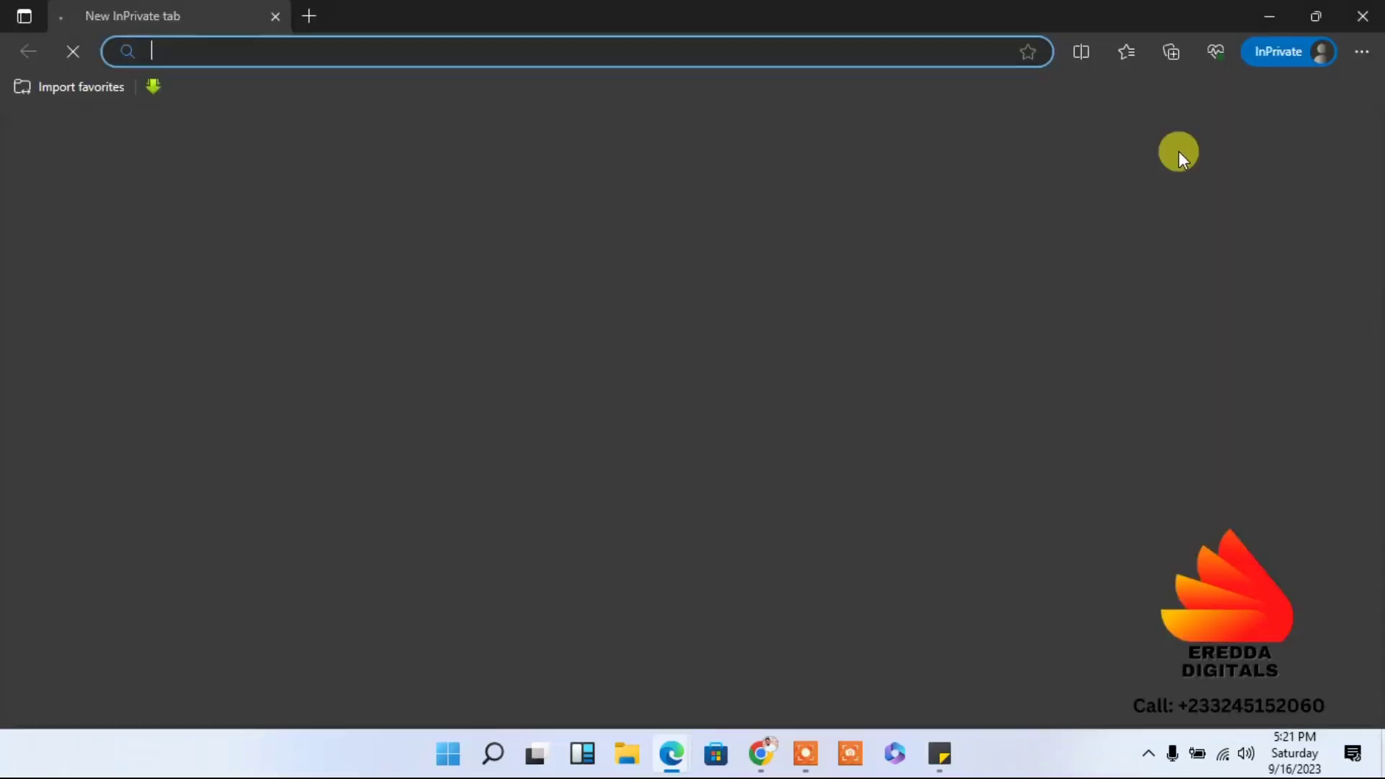
{"action": "key", "text": "ctrl+v"}
{"action": "key", "text": "Return"}
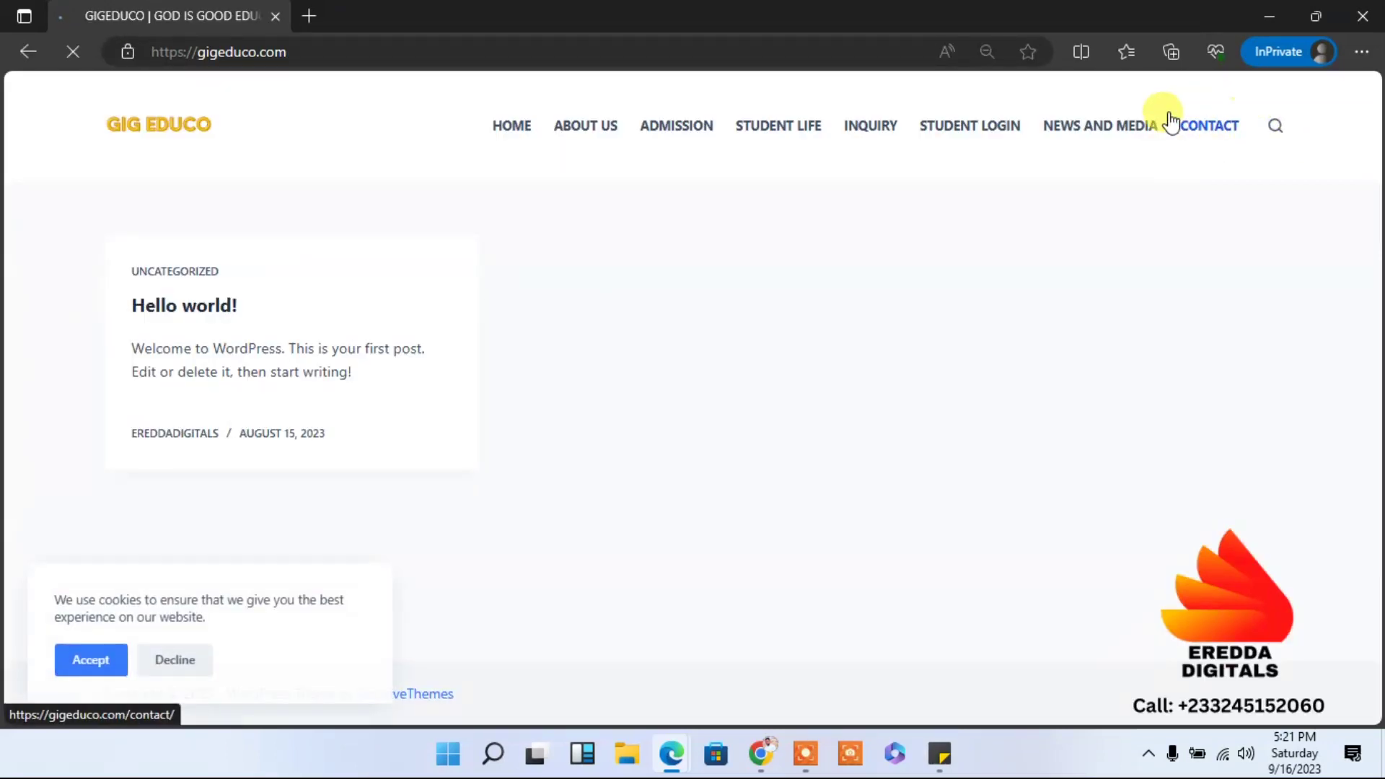
{"action": "left_click", "coordinate": [1260, 16]}
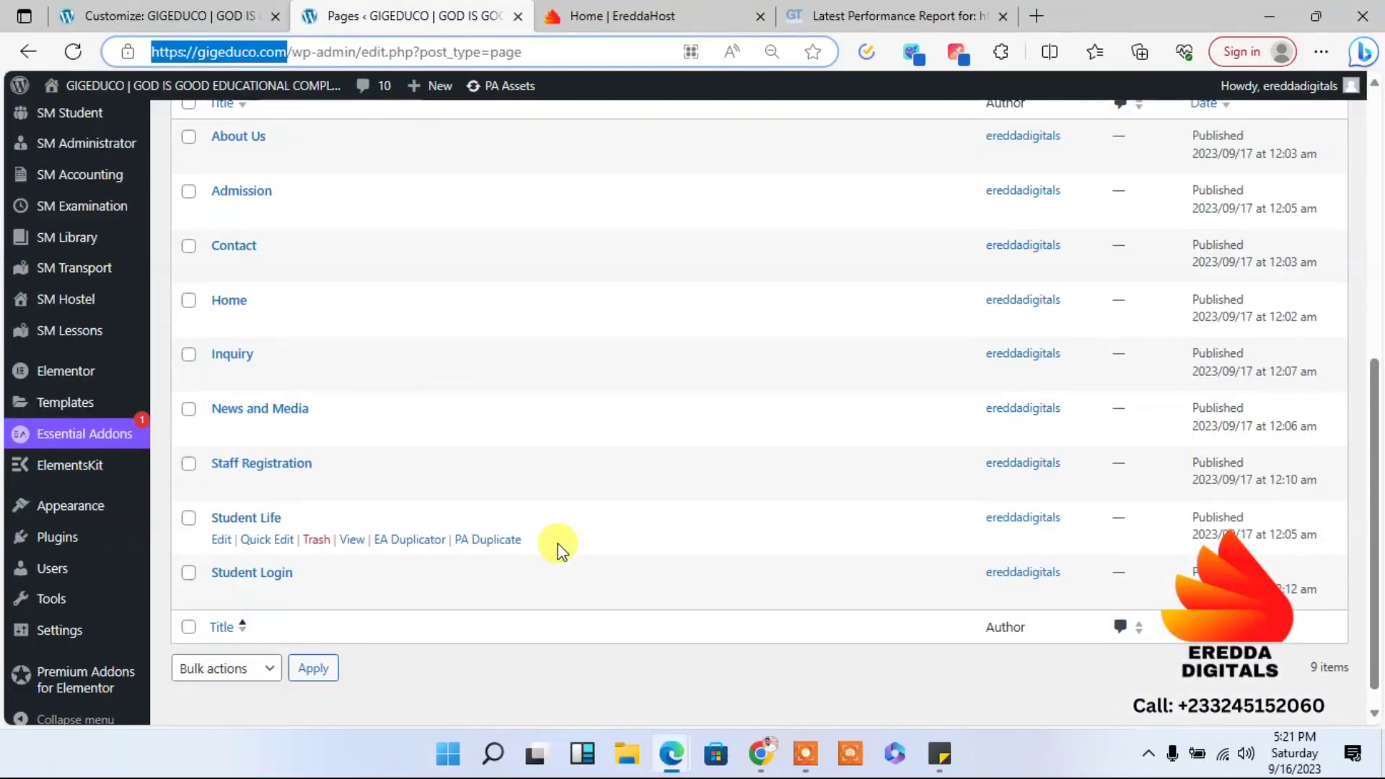
- Try the HTML element in the Customizer's Off Canvas Area, switch to the mobile preview and return the element to the middle of the Top Row
{"action": "left_click", "coordinate": [173, 9]}
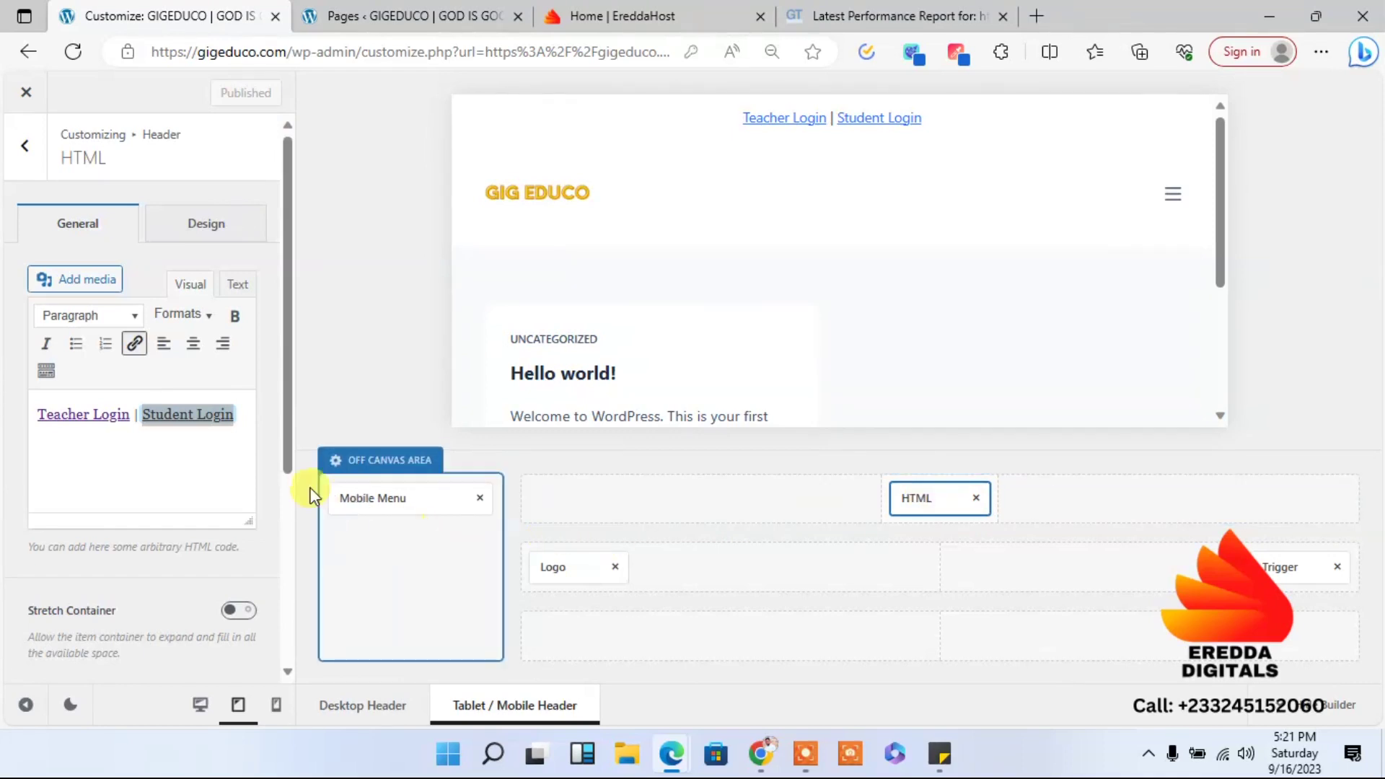
{"action": "left_click", "coordinate": [25, 146]}
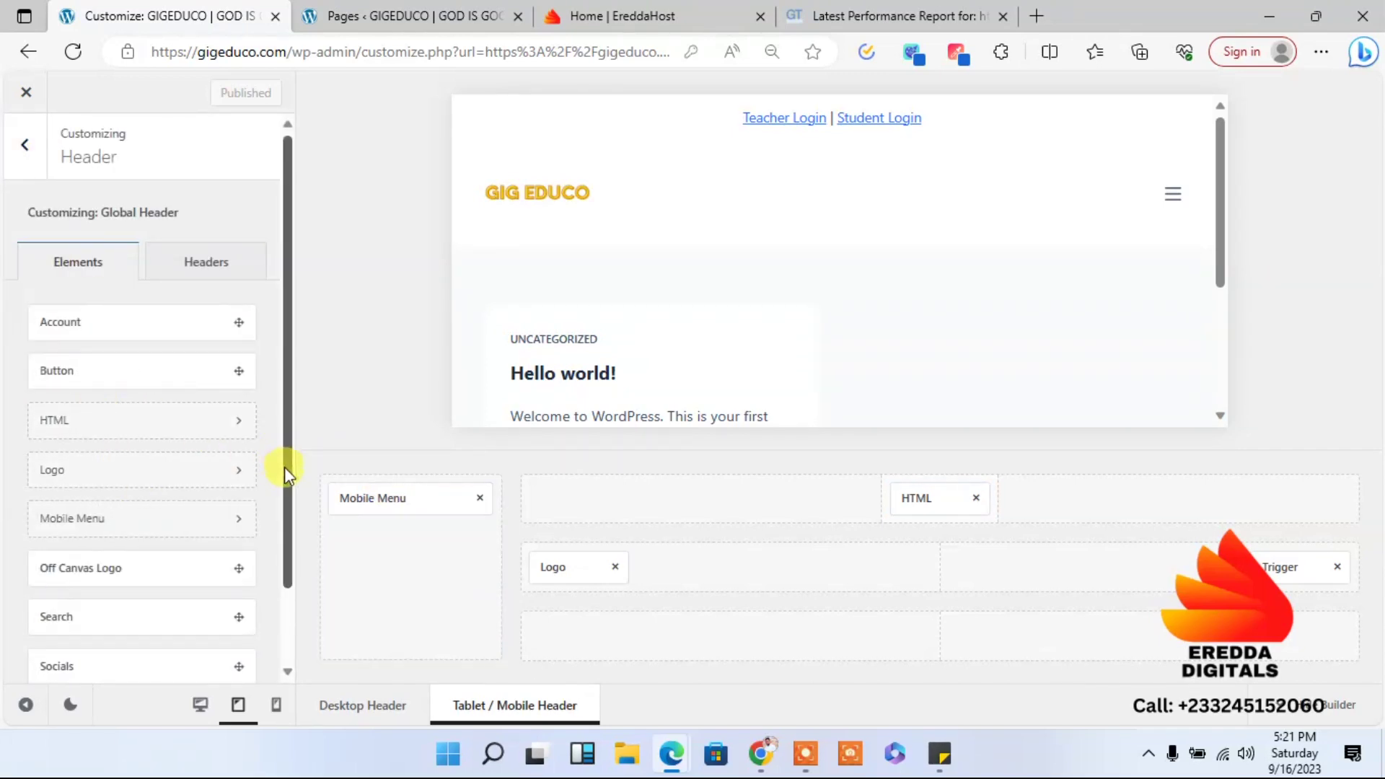
{"action": "scroll", "coordinate": [284, 466], "scroll_direction": "down", "scroll_amount": 3}
{"action": "scroll", "coordinate": [249, 418], "scroll_direction": "up", "scroll_amount": 2}
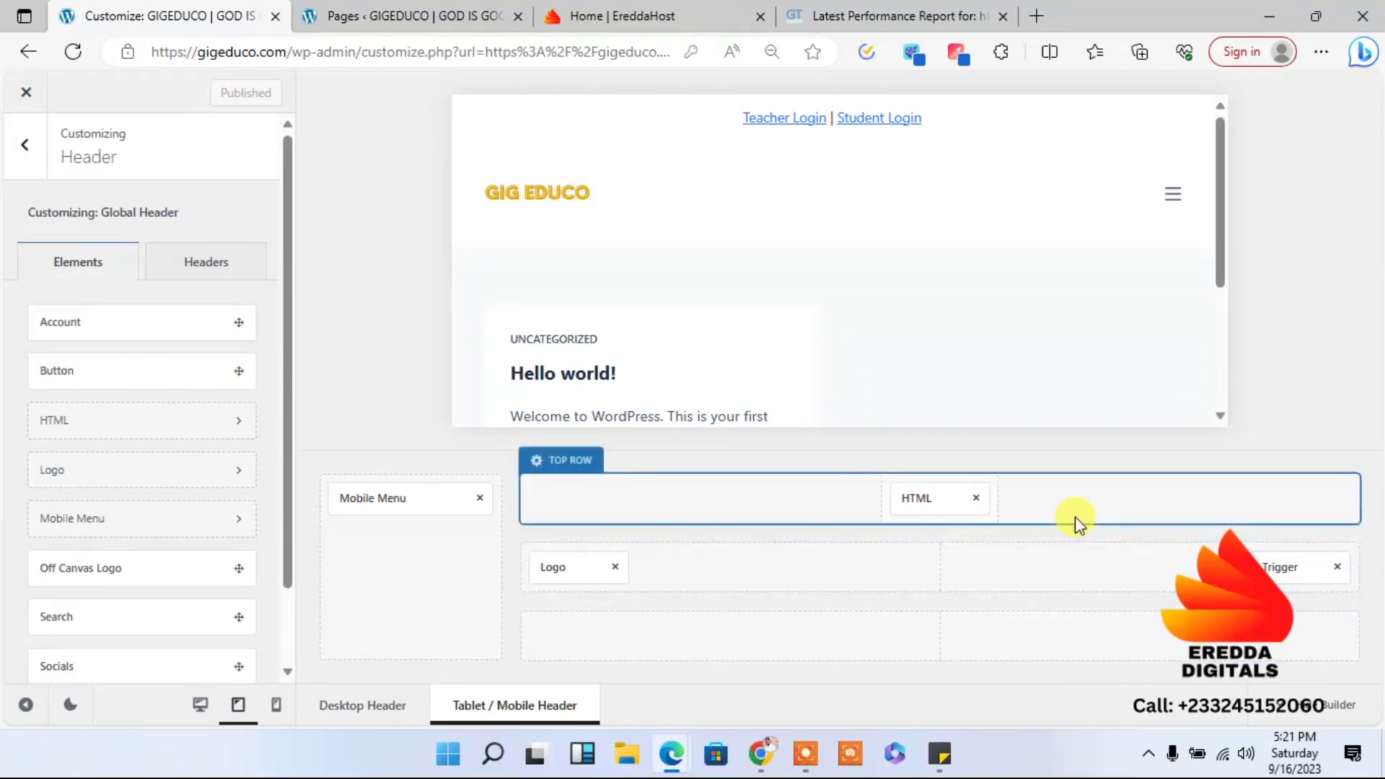
{"action": "left_click_drag", "start_coordinate": [902, 495], "coordinate": [932, 500]}
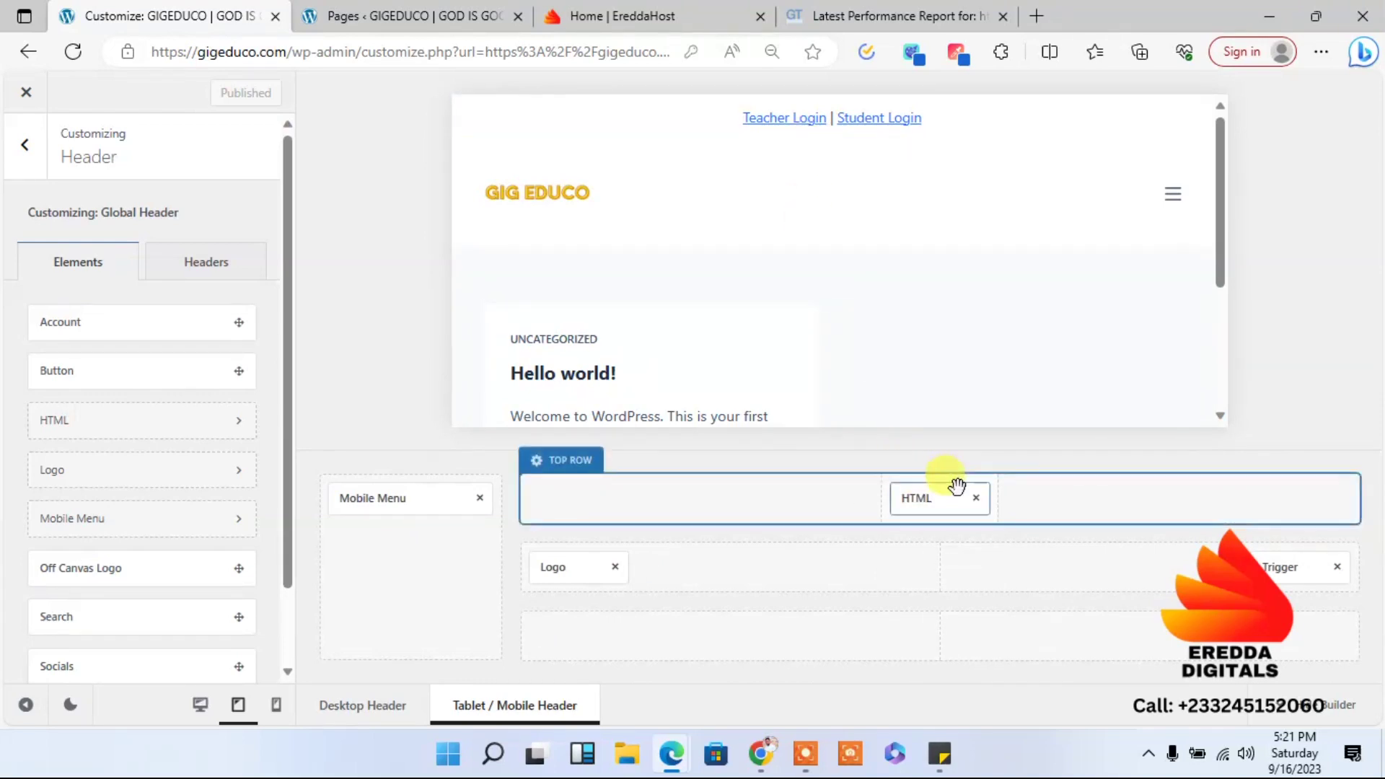
{"action": "left_click_drag", "start_coordinate": [940, 499], "coordinate": [375, 536]}
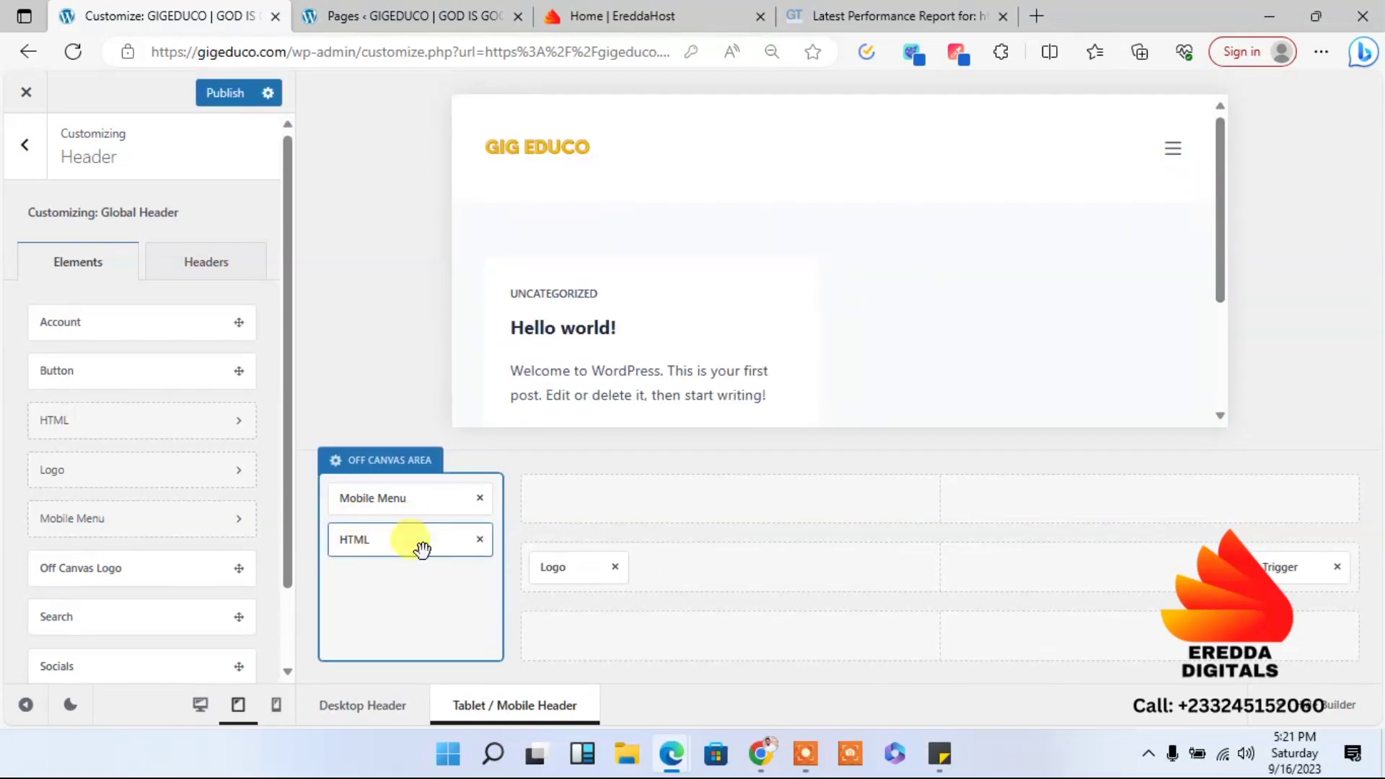
{"action": "left_click", "coordinate": [280, 704]}
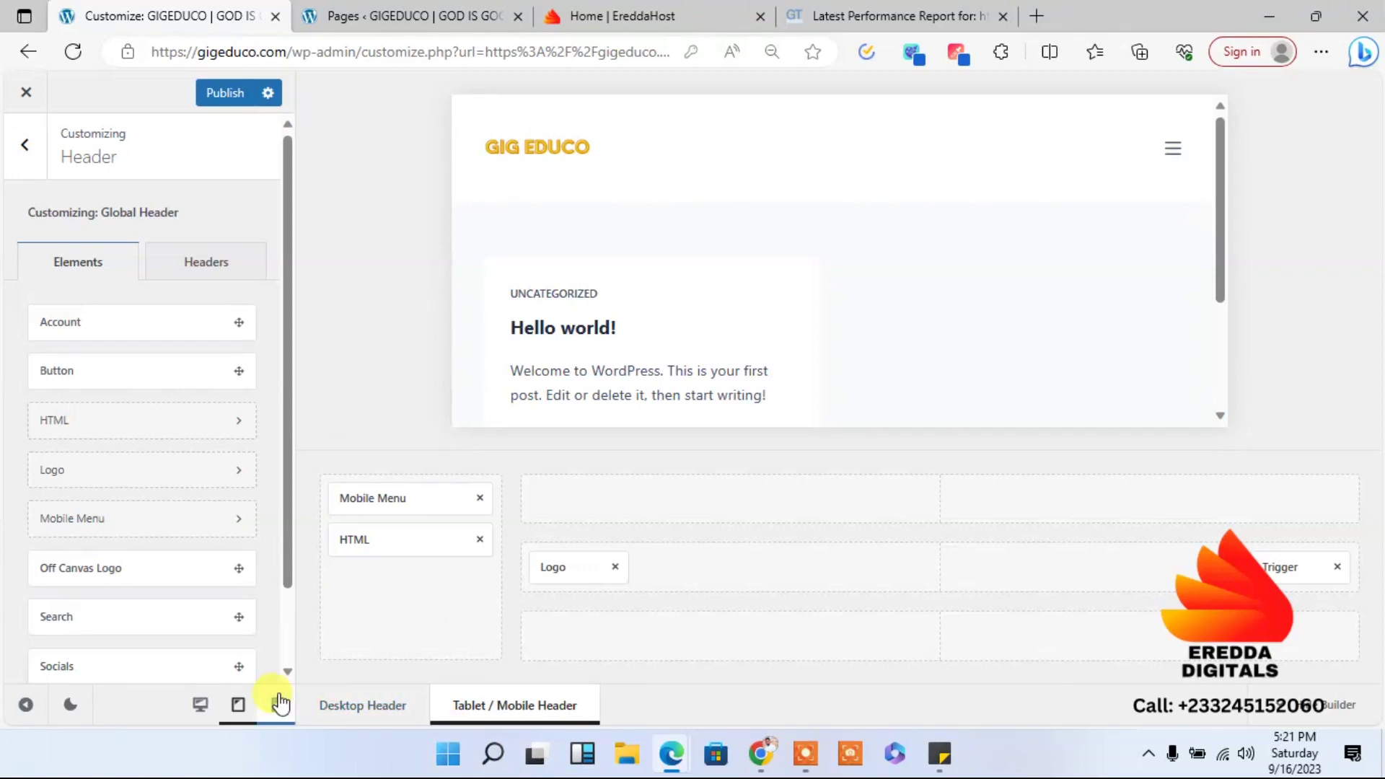
{"action": "left_click_drag", "start_coordinate": [371, 541], "coordinate": [965, 510]}
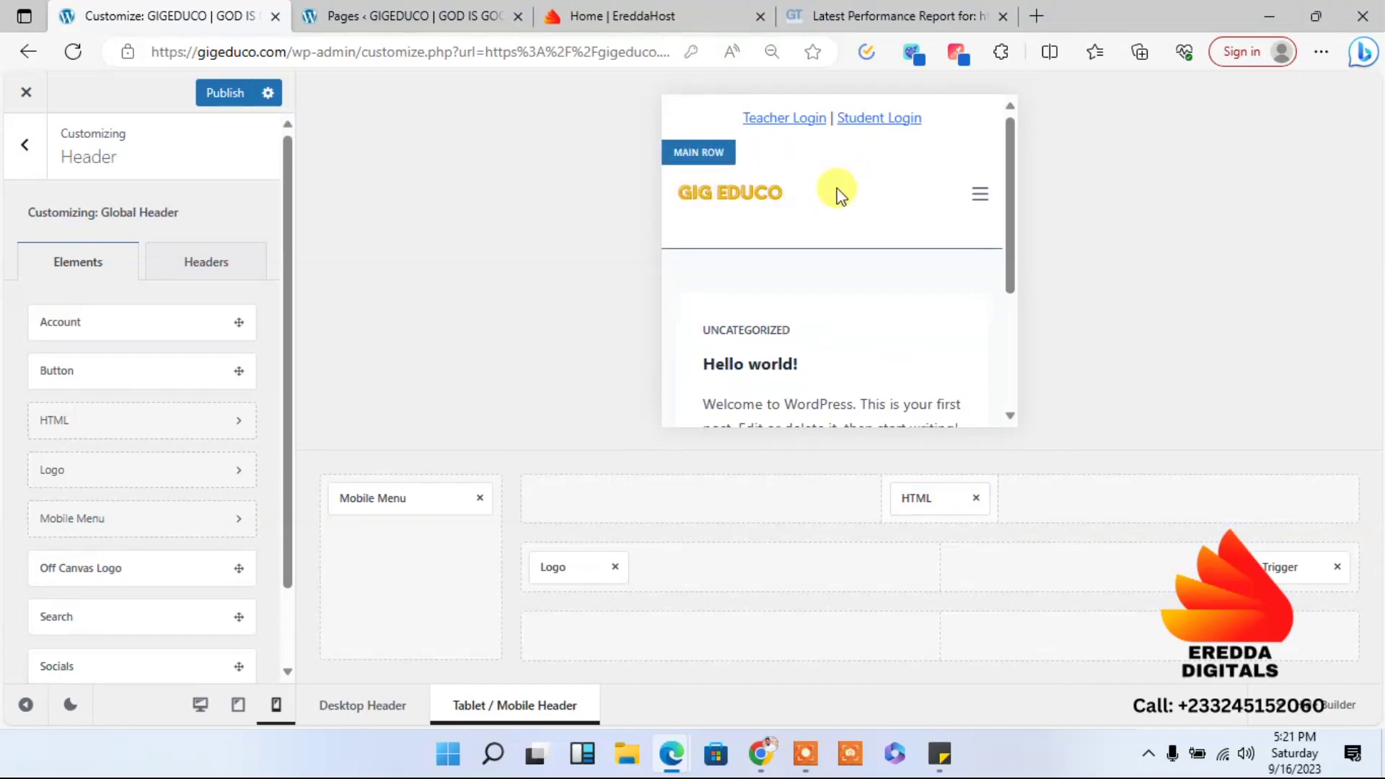
- From the HTML element's design options, publish the header changes and close the Customizer
{"action": "left_click", "coordinate": [914, 487]}
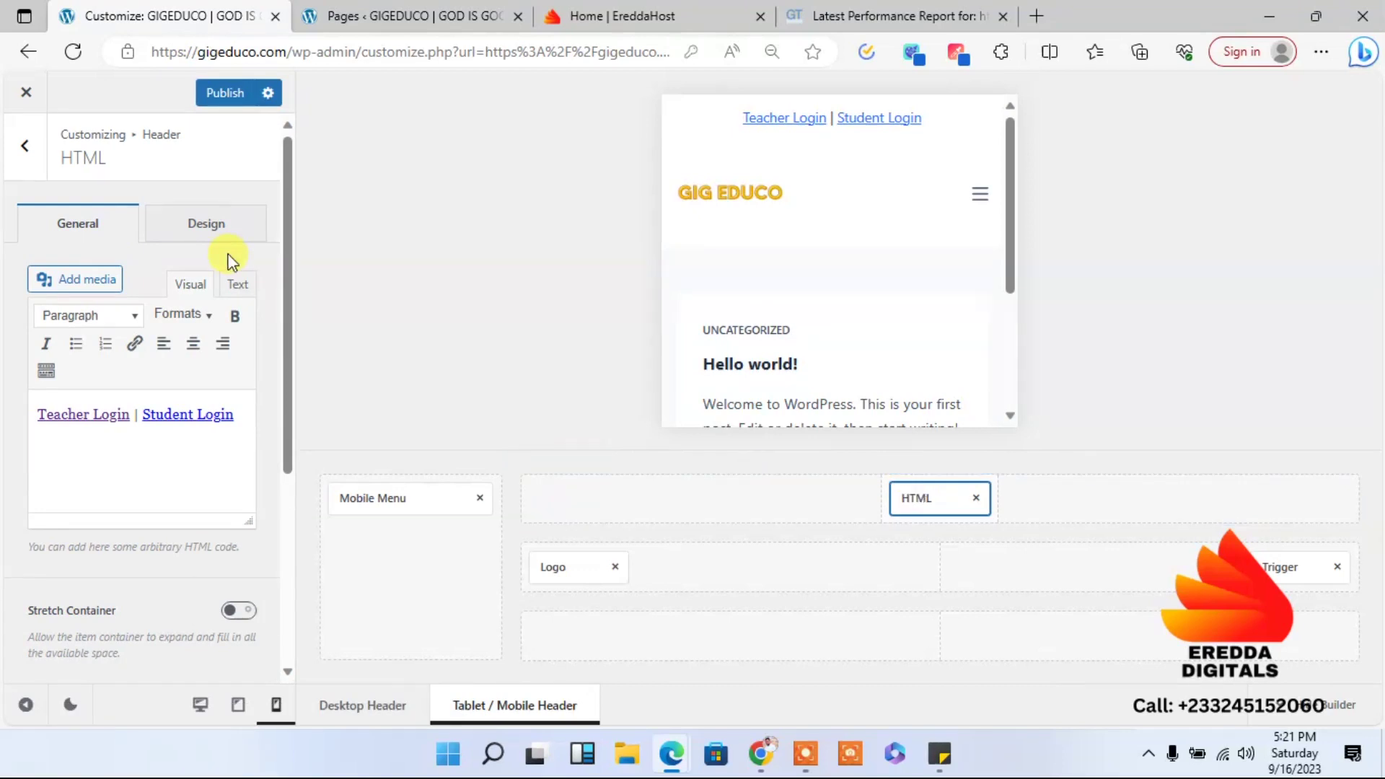
{"action": "left_click", "coordinate": [211, 231]}
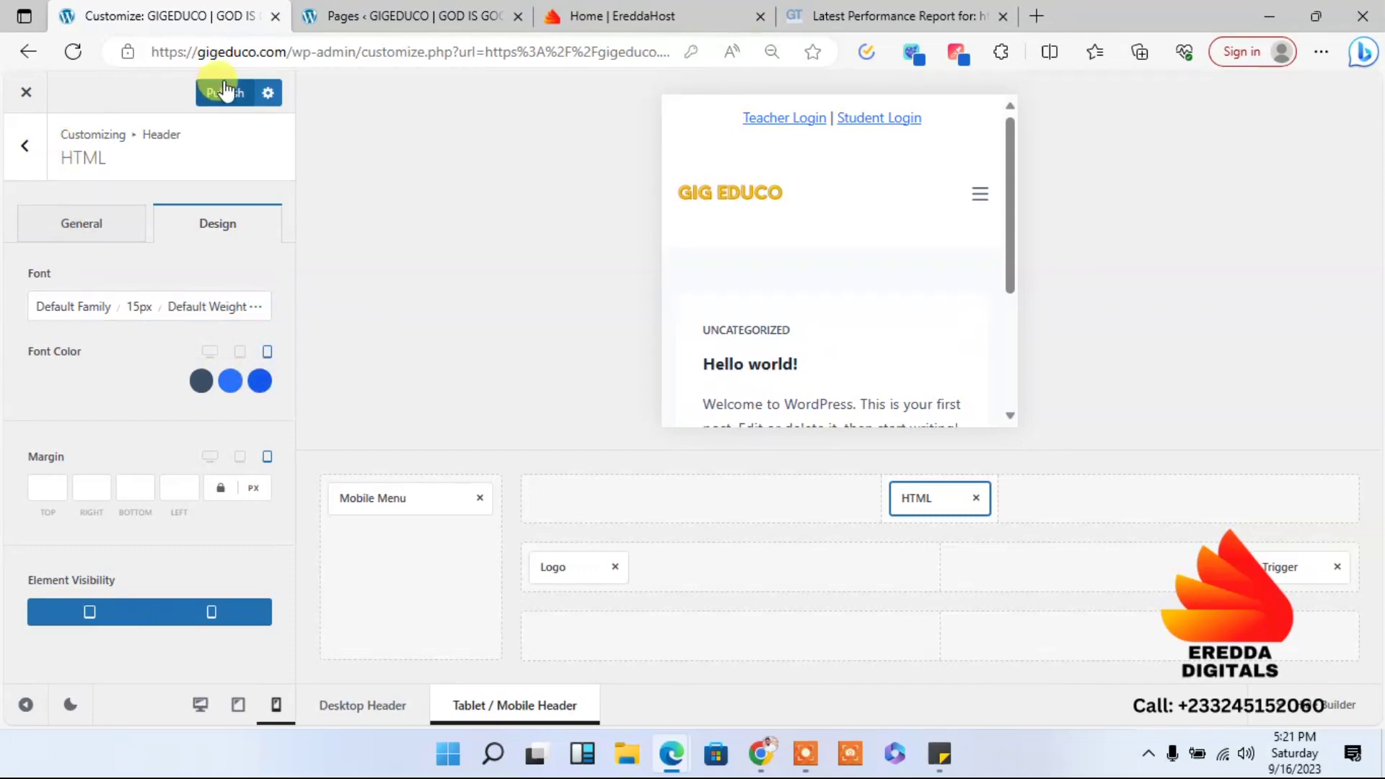
{"action": "left_click", "coordinate": [29, 148]}
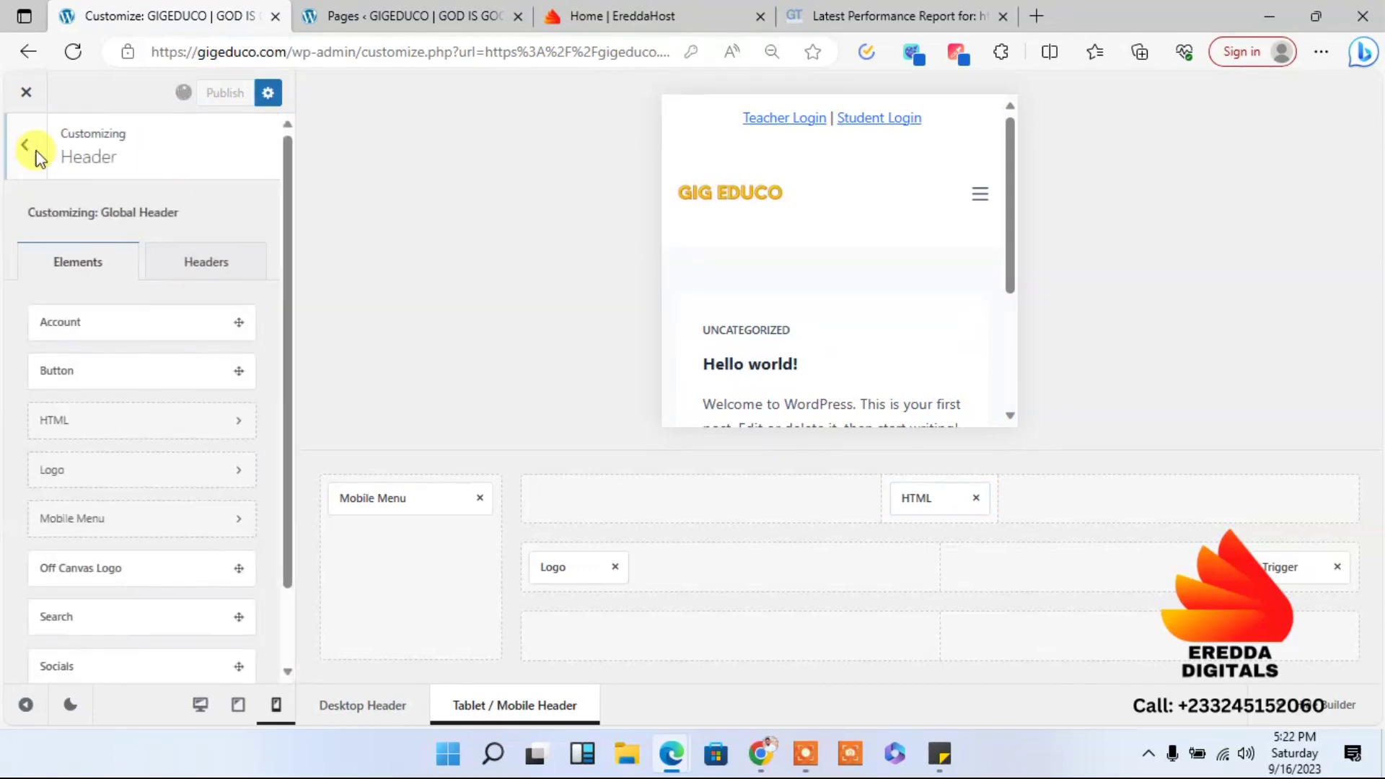
{"action": "left_click", "coordinate": [25, 92]}
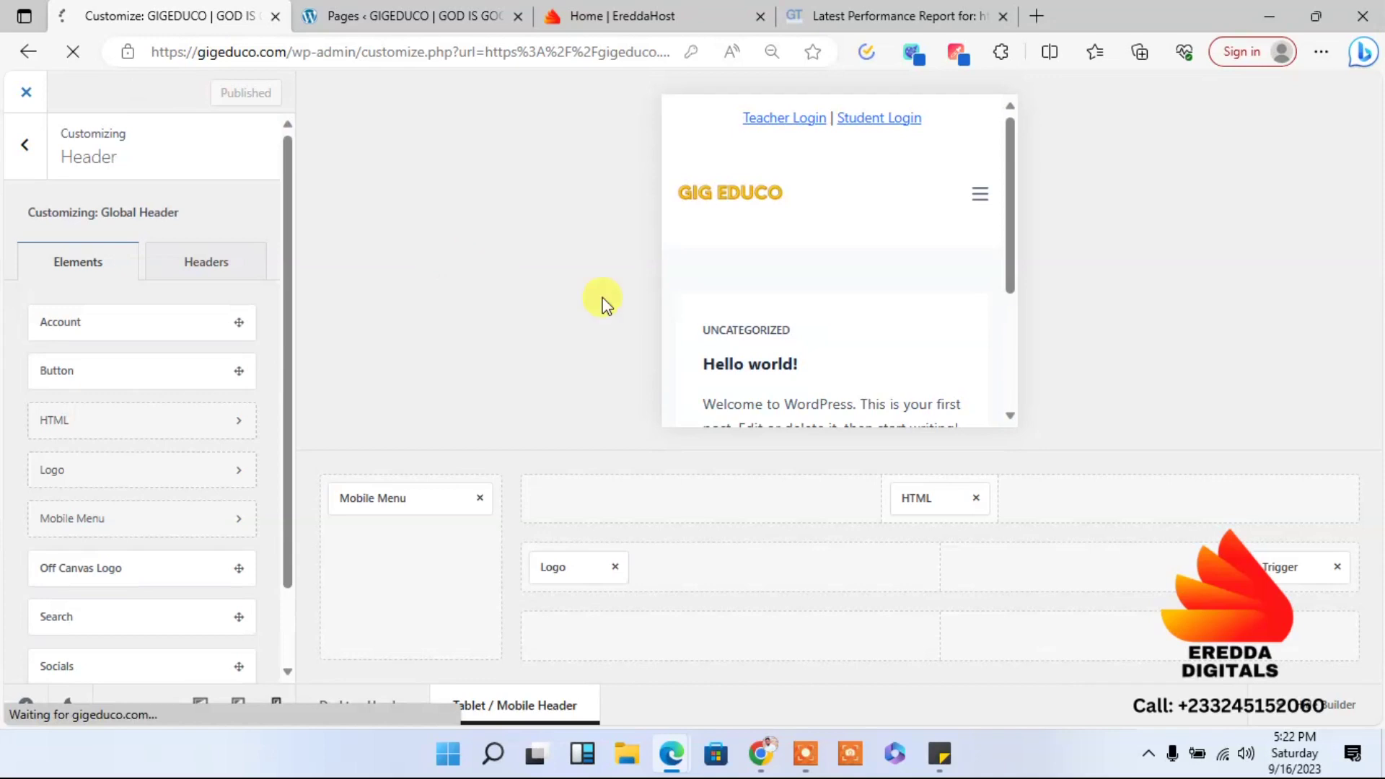